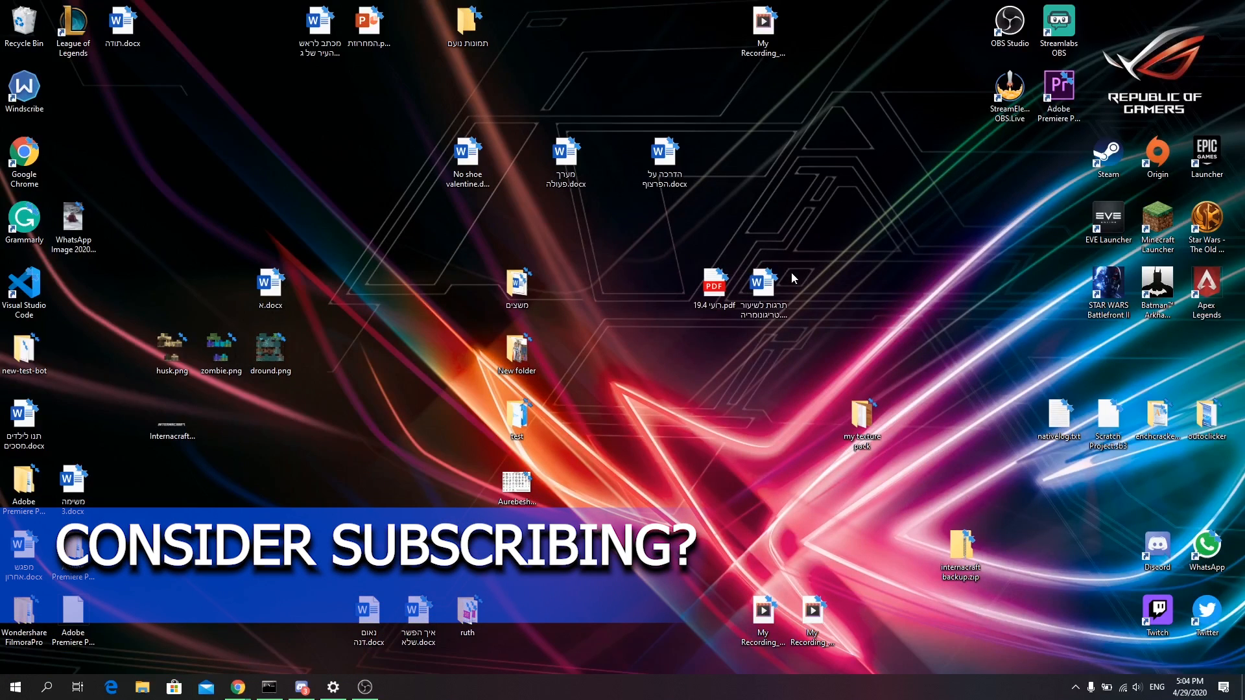
Step: Open the roaming application data folder by running %AppData%
{"action": "key", "text": "super+r"}
{"action": "left_click", "coordinate": [99, 607]}
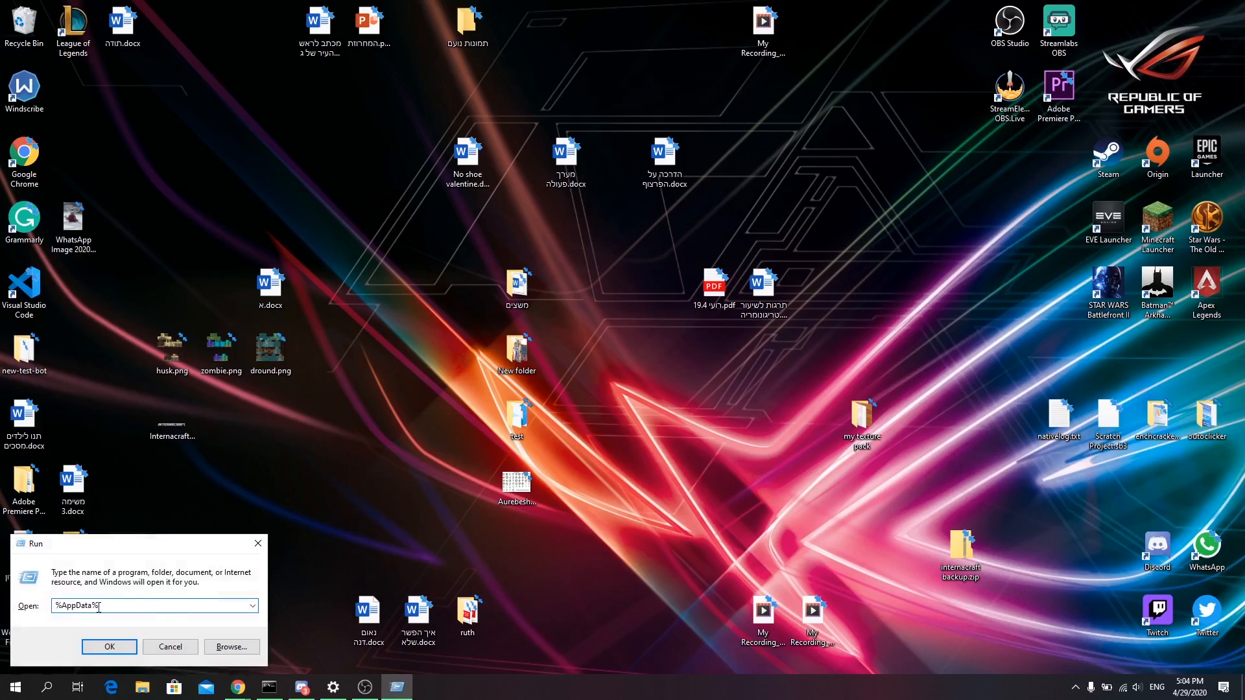
{"action": "mouse_move", "coordinate": [98, 608]}
{"action": "left_mouse_down"}
{"action": "mouse_move", "coordinate": [32, 611]}
{"action": "mouse_move", "coordinate": [101, 600]}
{"action": "left_mouse_up"}
{"action": "left_click", "coordinate": [109, 647]}
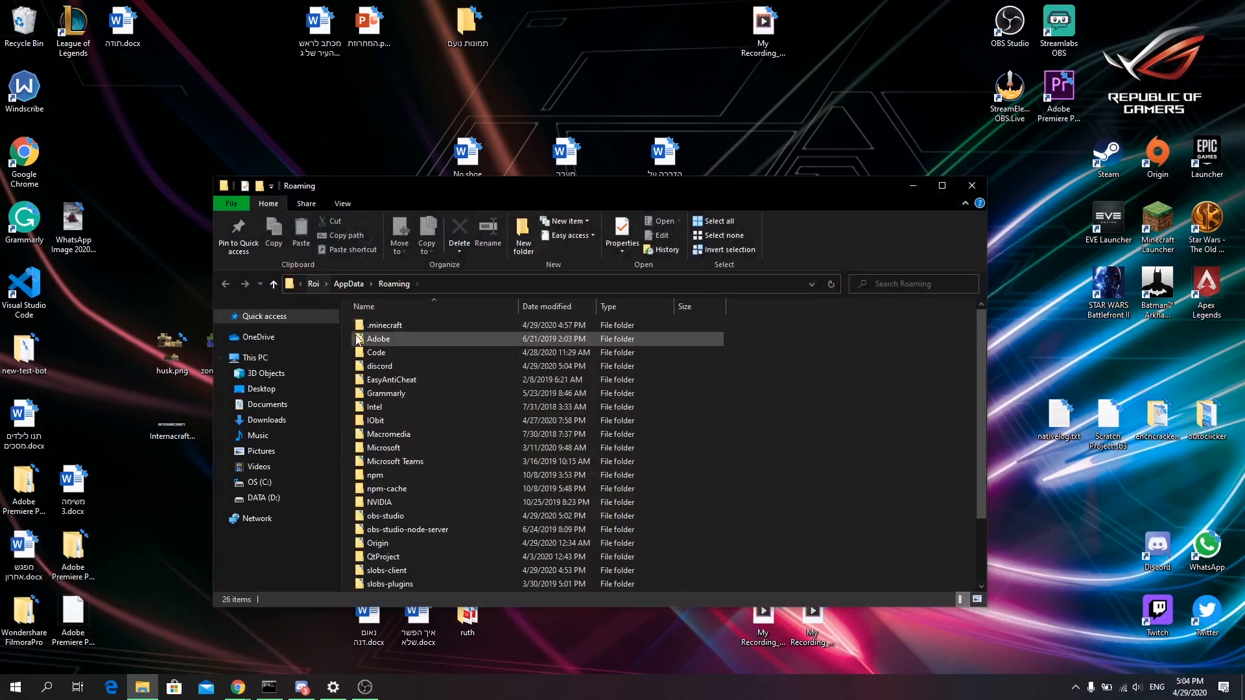
Step: Go to the 1.15.2 folder under .minecraft's versions folder and copy the 1.15.2.jar file
{"action": "double_click", "coordinate": [356, 324]}
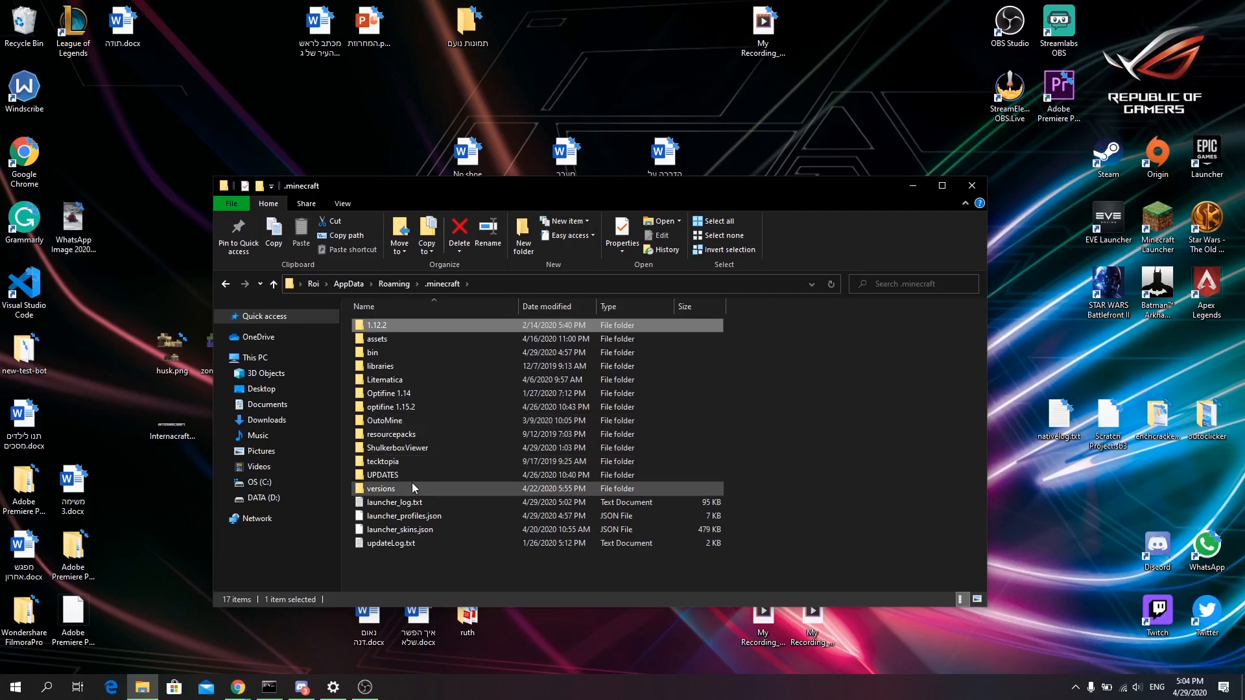
{"action": "double_click", "coordinate": [410, 484]}
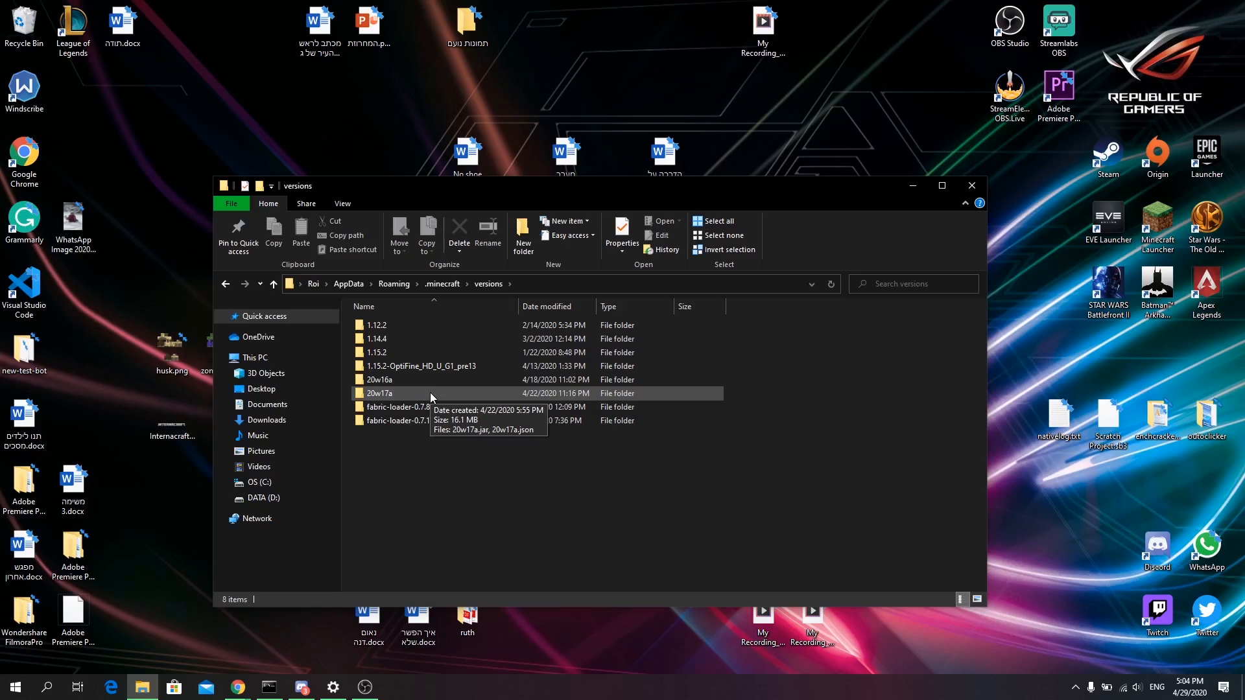
{"action": "double_click", "coordinate": [405, 352]}
{"action": "left_click", "coordinate": [399, 329]}
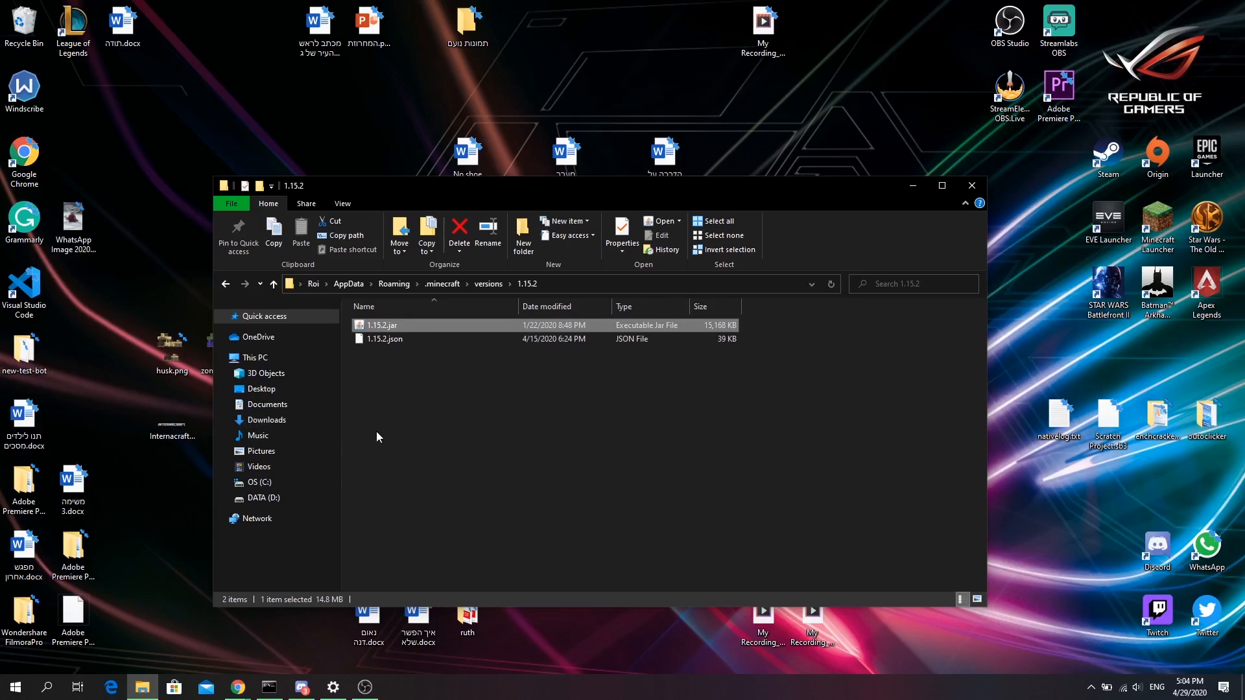
{"action": "key", "text": "ctrl+c"}
Step: Create a new folder on the desktop named "1.15.2 game files"
{"action": "key", "text": "super+d"}
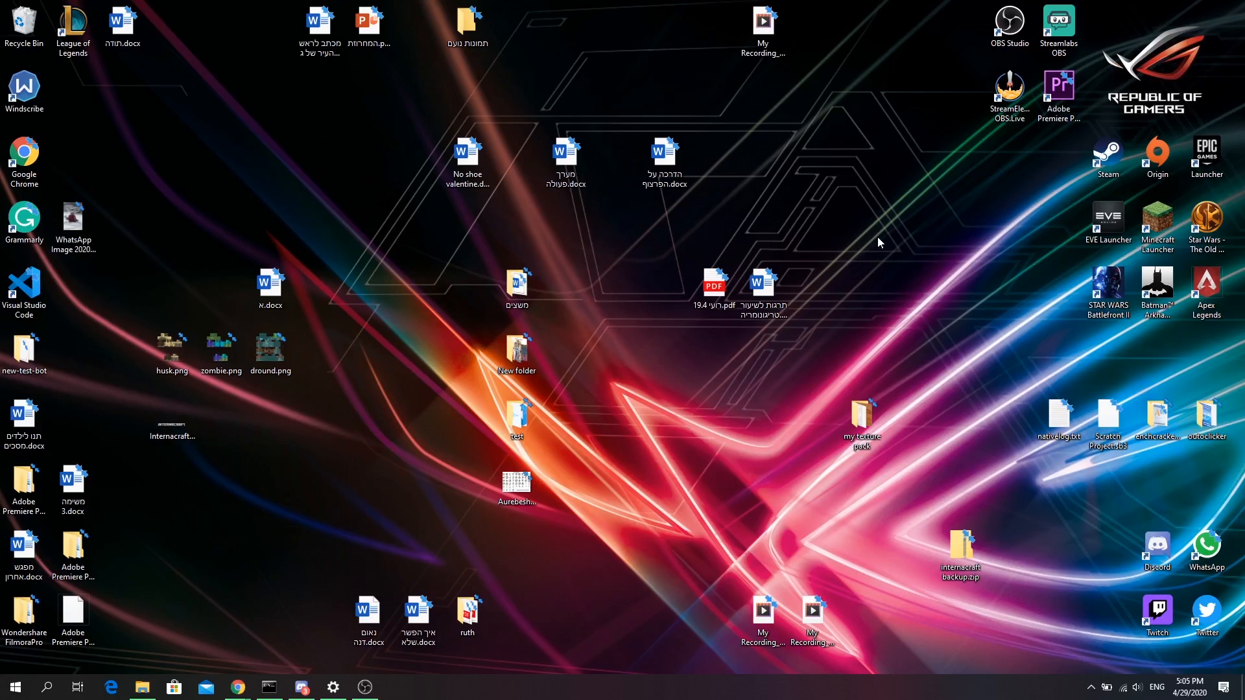
{"action": "right_click", "coordinate": [886, 222]}
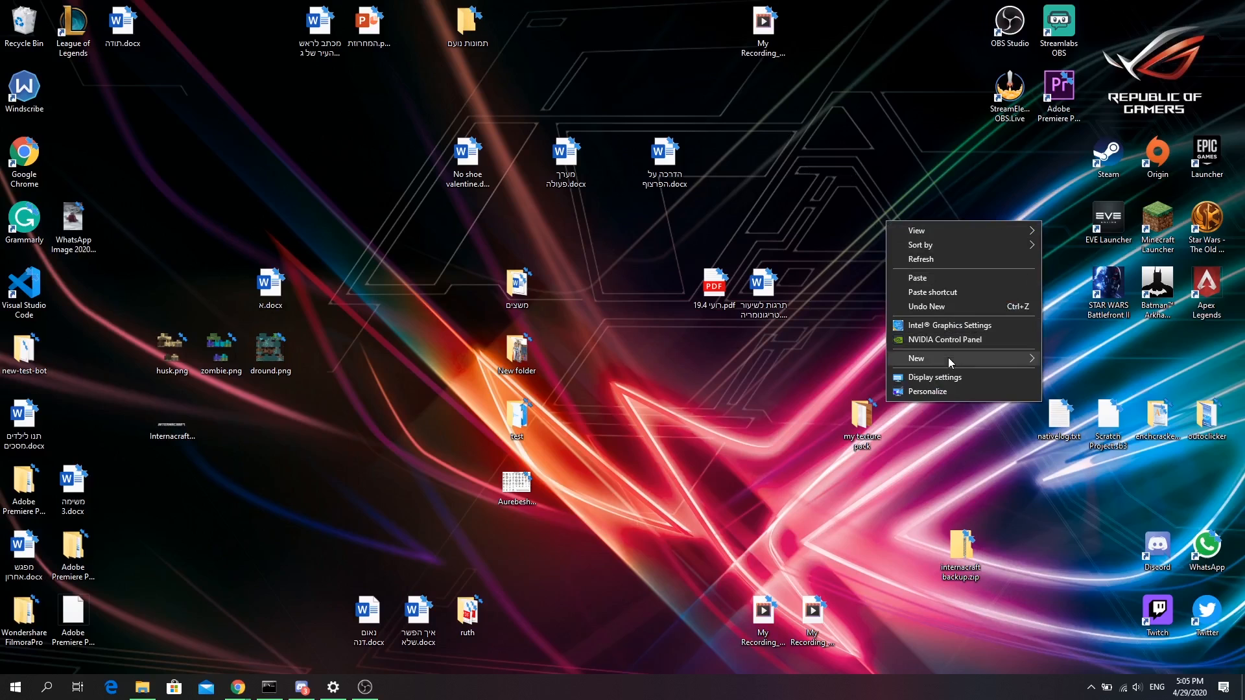
{"action": "mouse_move", "coordinate": [947, 357]}
{"action": "left_click", "coordinate": [765, 356]}
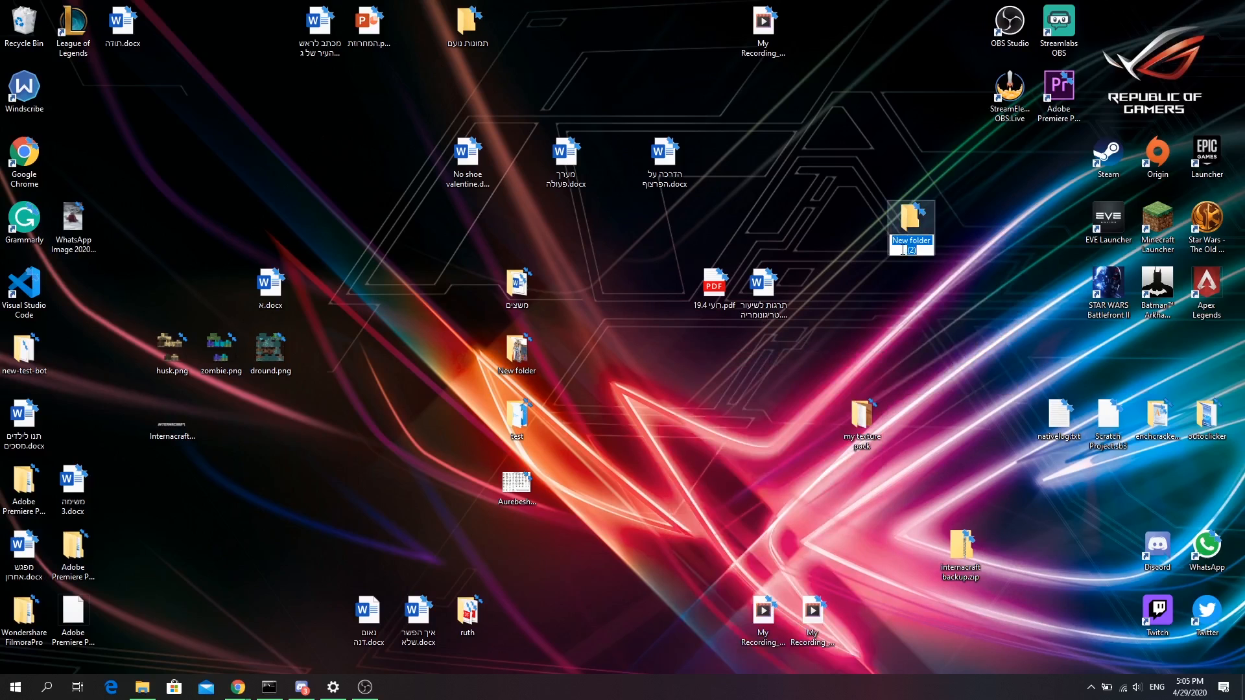
{"action": "key", "text": "BackSpace"}
{"action": "type", "text": "1."}
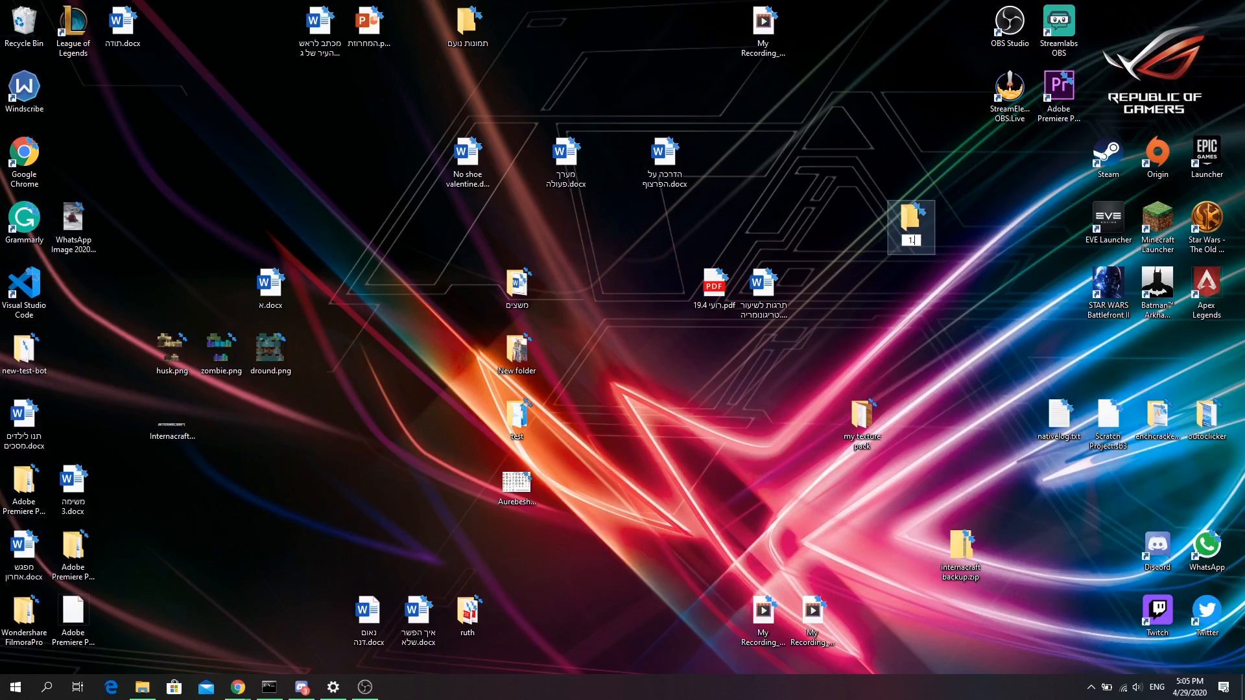
{"action": "type", "text": "15.2 game files"}
Step: Paste the copied jar file into the "1.15.2 game files" folder
{"action": "double_click", "coordinate": [925, 253]}
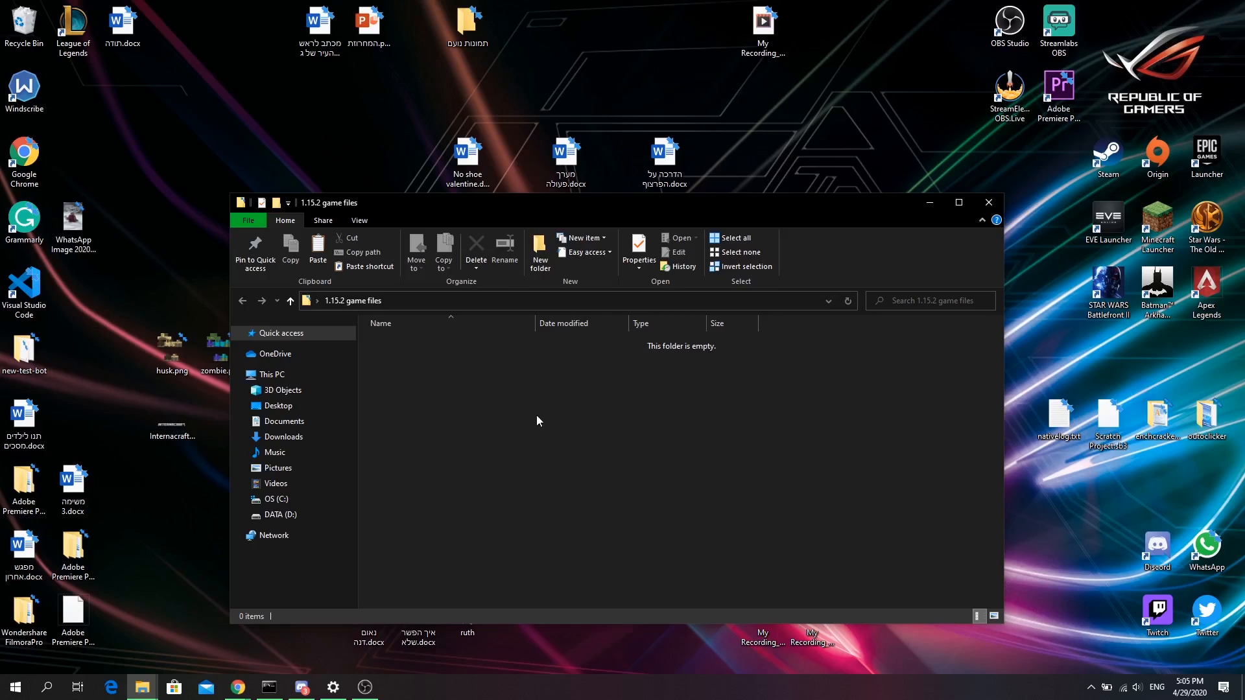
{"action": "key", "text": "ctrl+v"}
{"action": "left_click", "coordinate": [438, 376]}
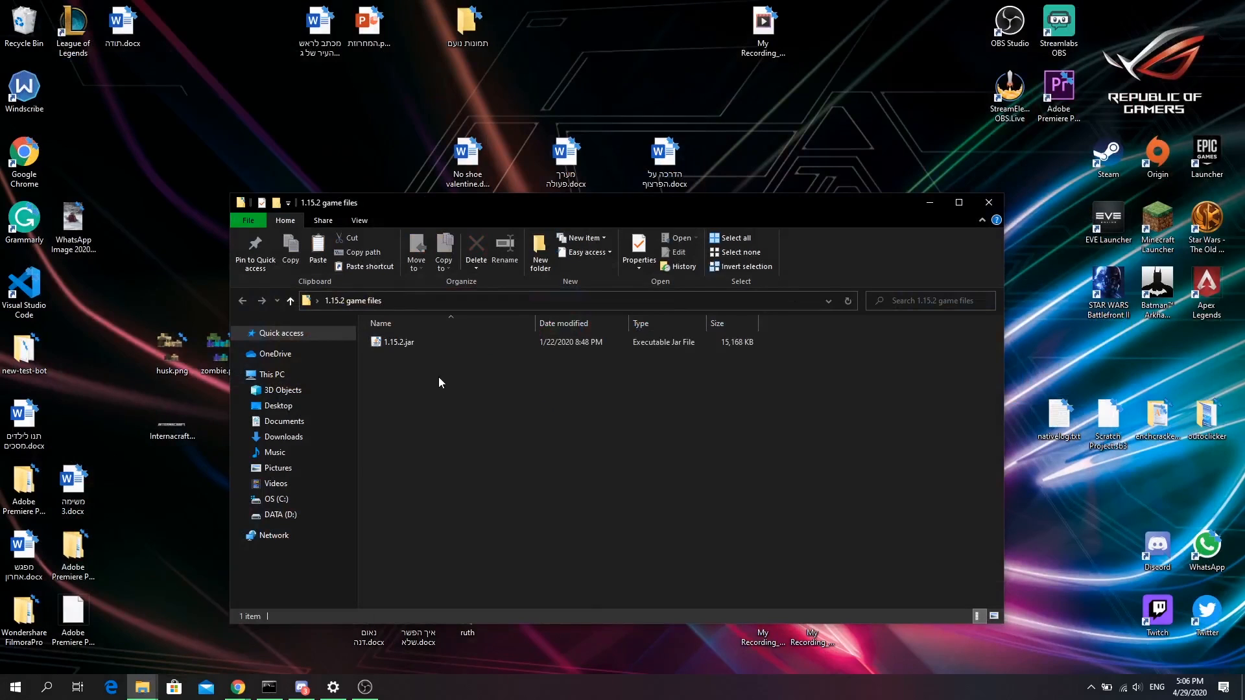
Step: Search the Microsoft Store for an app that opens the jar file, install BreeZip, and close the store
{"action": "right_click", "coordinate": [398, 337]}
{"action": "mouse_move", "coordinate": [494, 472]}
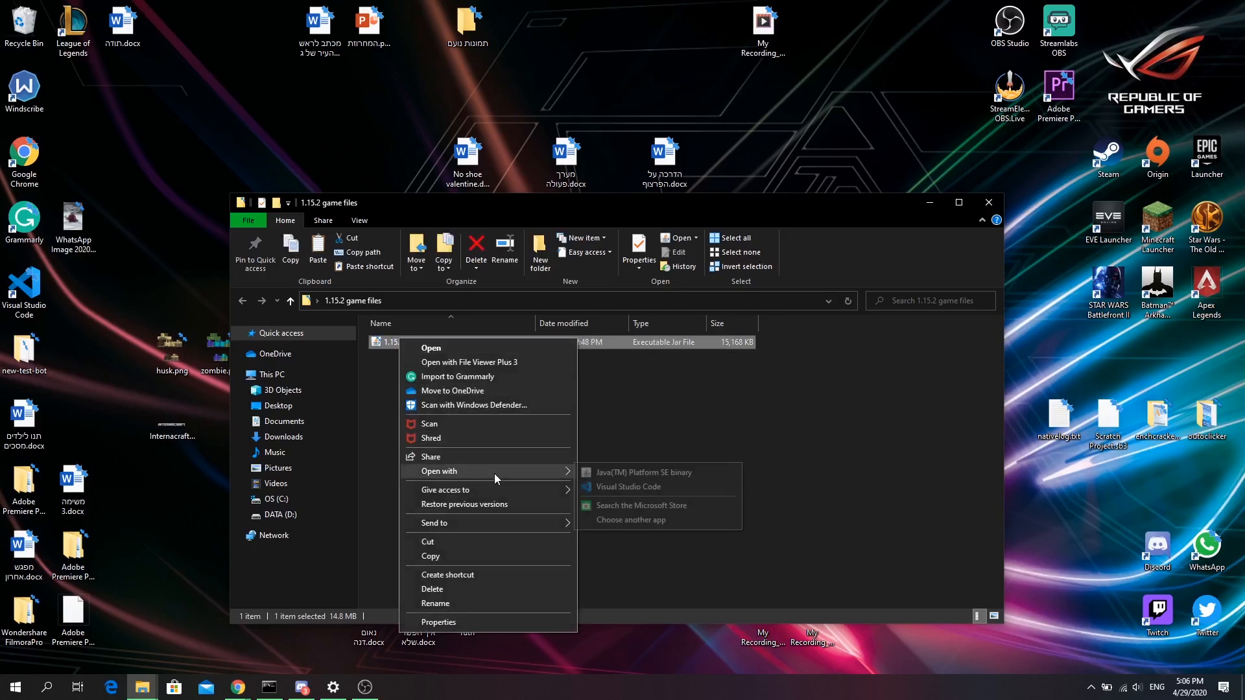
{"action": "left_click", "coordinate": [603, 507]}
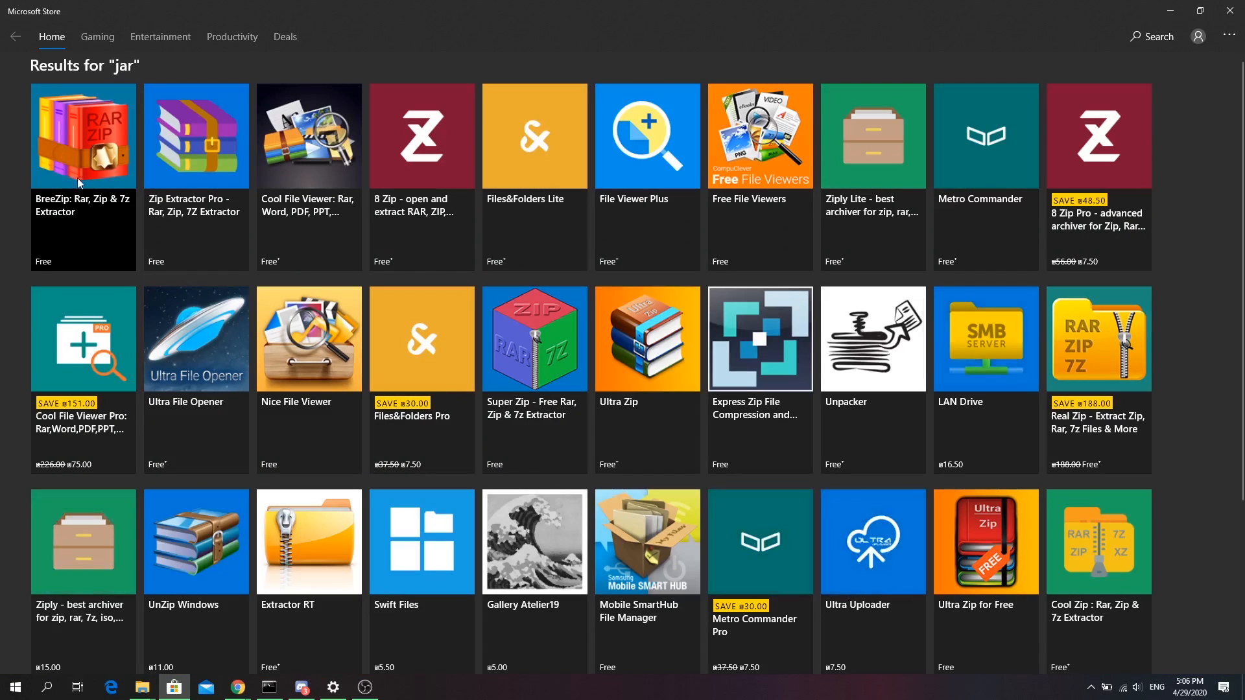
{"action": "left_click", "coordinate": [85, 145]}
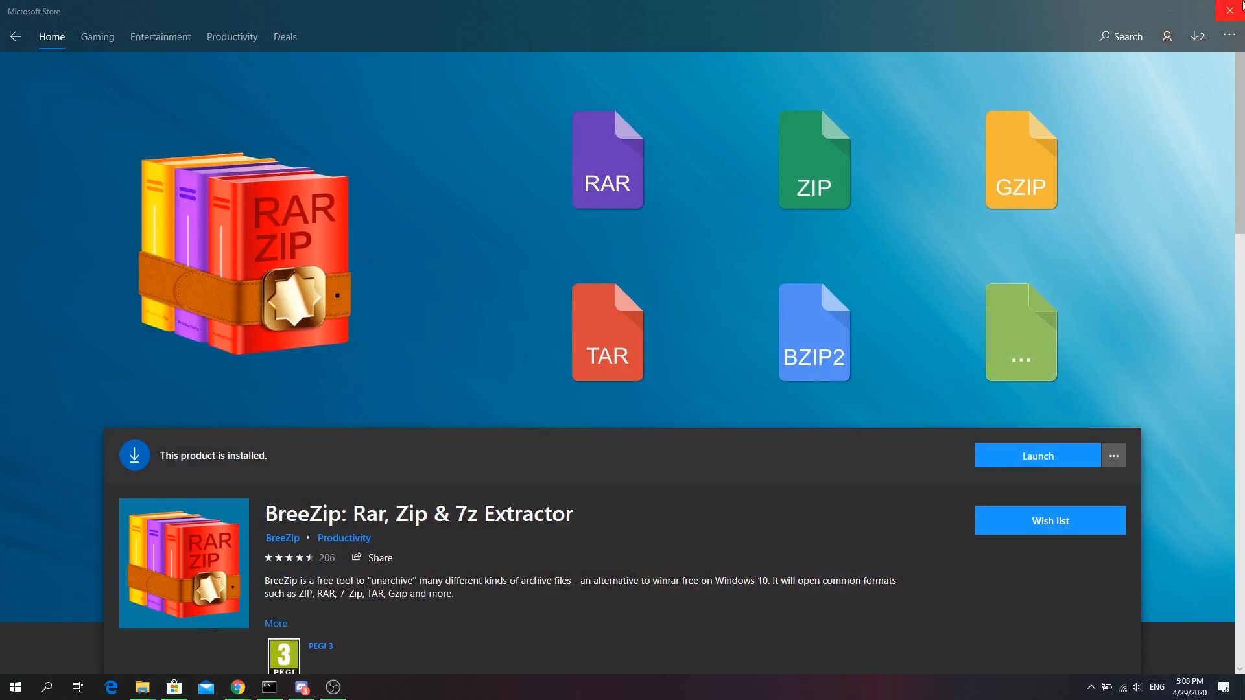
{"action": "left_click", "coordinate": [1230, 11]}
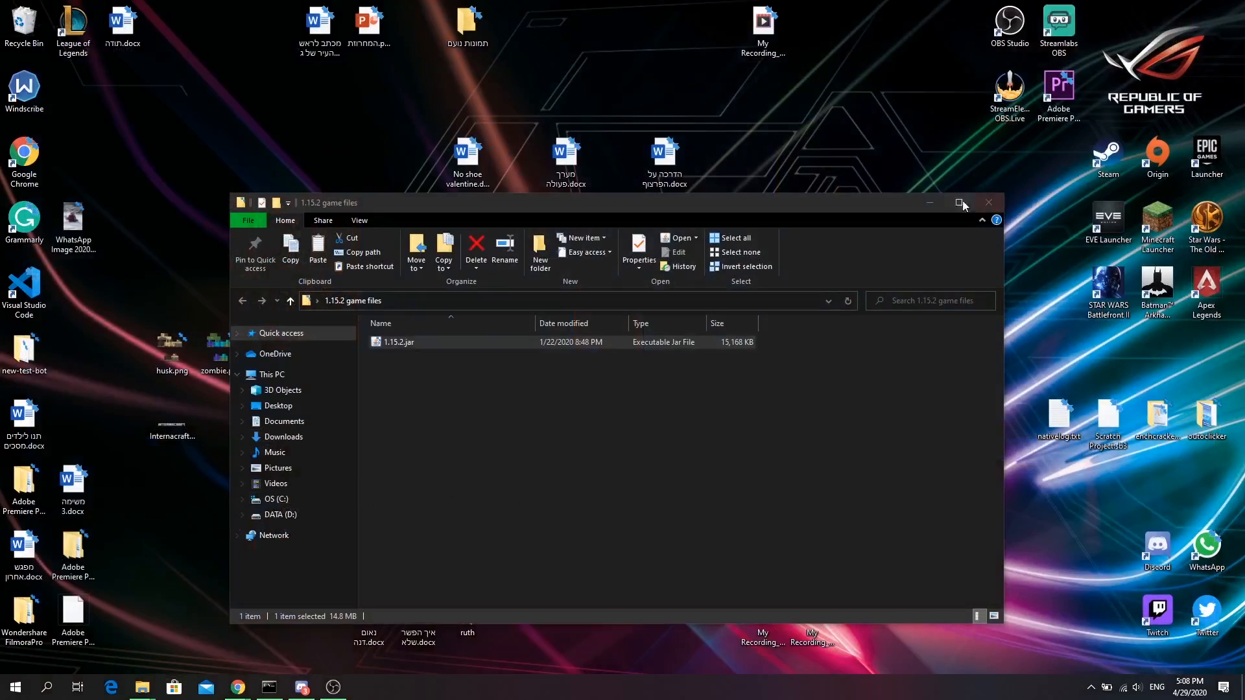
Step: Open 1.15.2.jar with BreeZip and extract its contents into the "1.15.2 game files" folder
{"action": "right_click", "coordinate": [558, 345]}
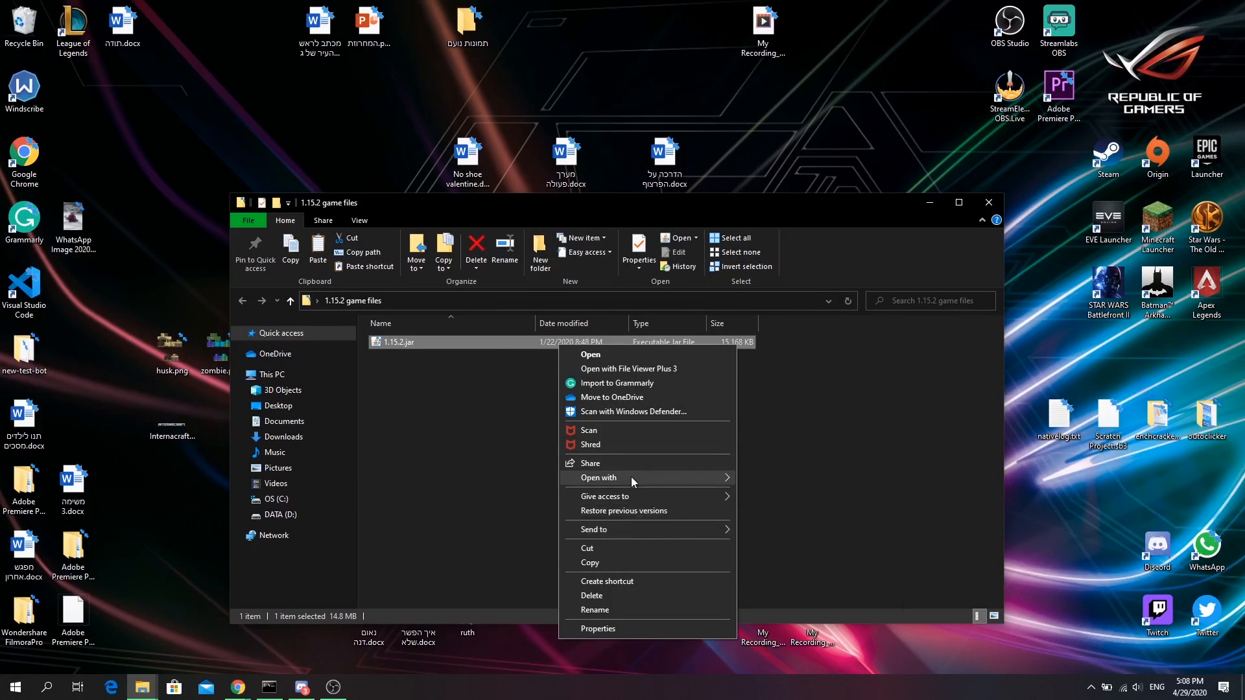
{"action": "mouse_move", "coordinate": [632, 478]}
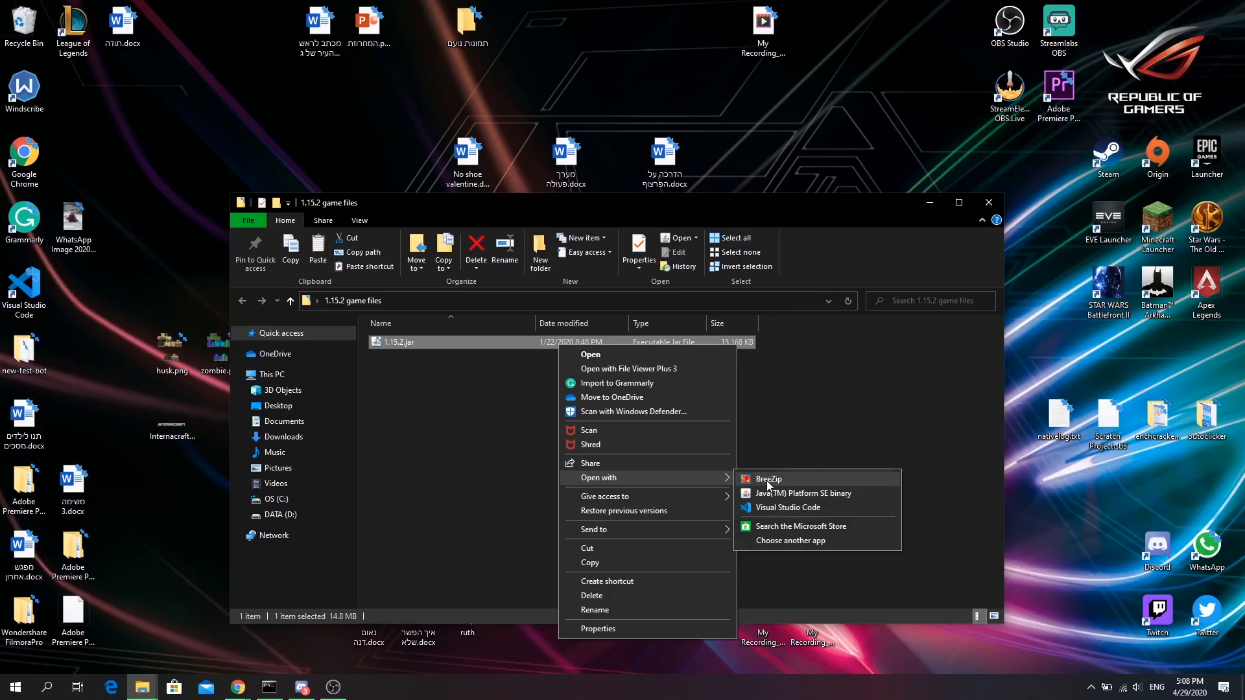
{"action": "left_click", "coordinate": [788, 480]}
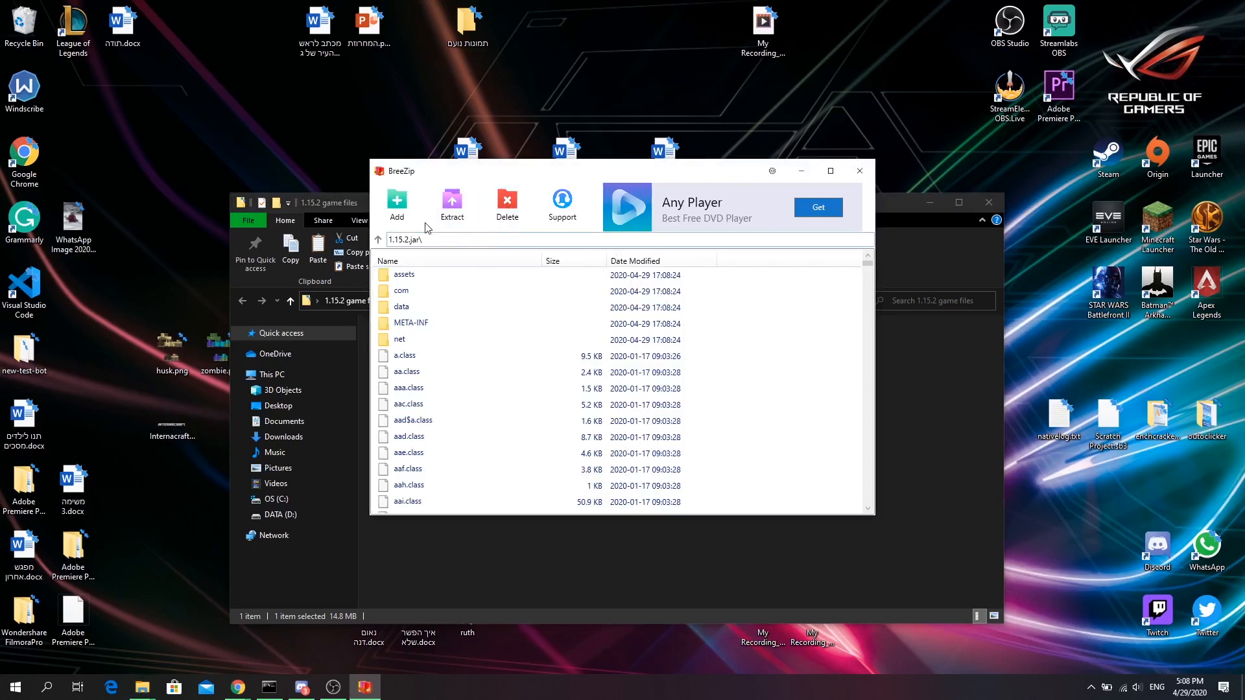
{"action": "left_click", "coordinate": [452, 202]}
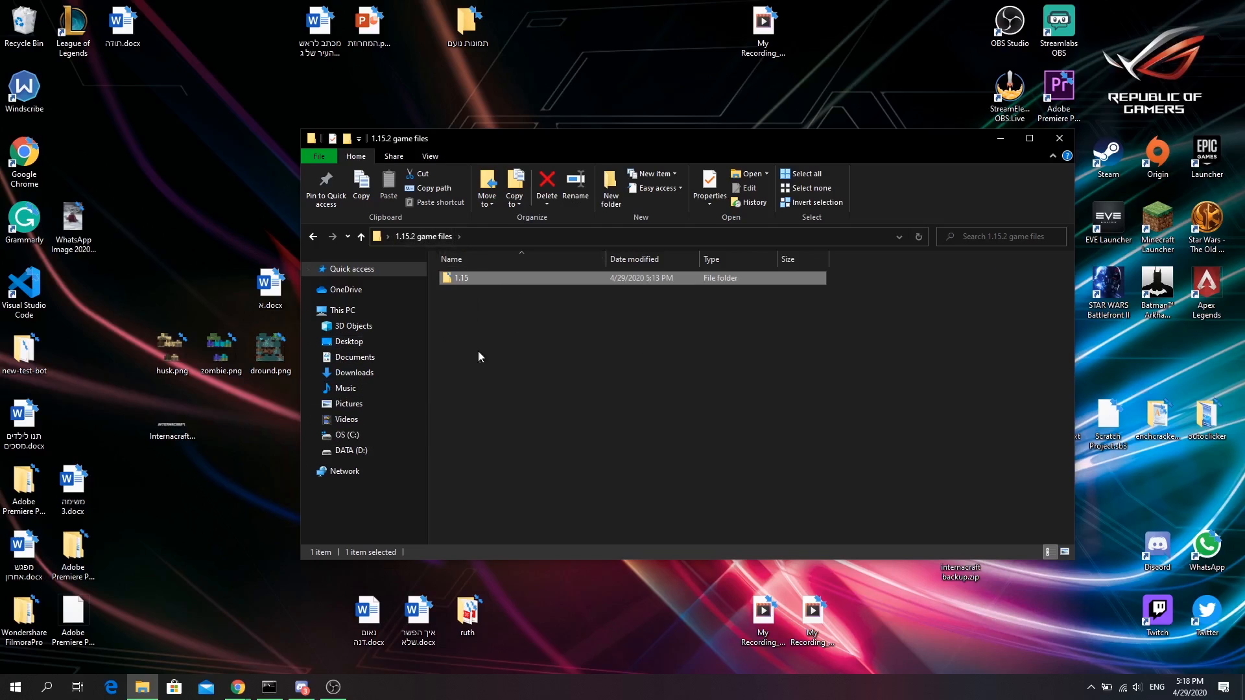
Step: Open the extracted 1.15 folder and go to the minecraft folder inside assets
{"action": "double_click", "coordinate": [464, 278]}
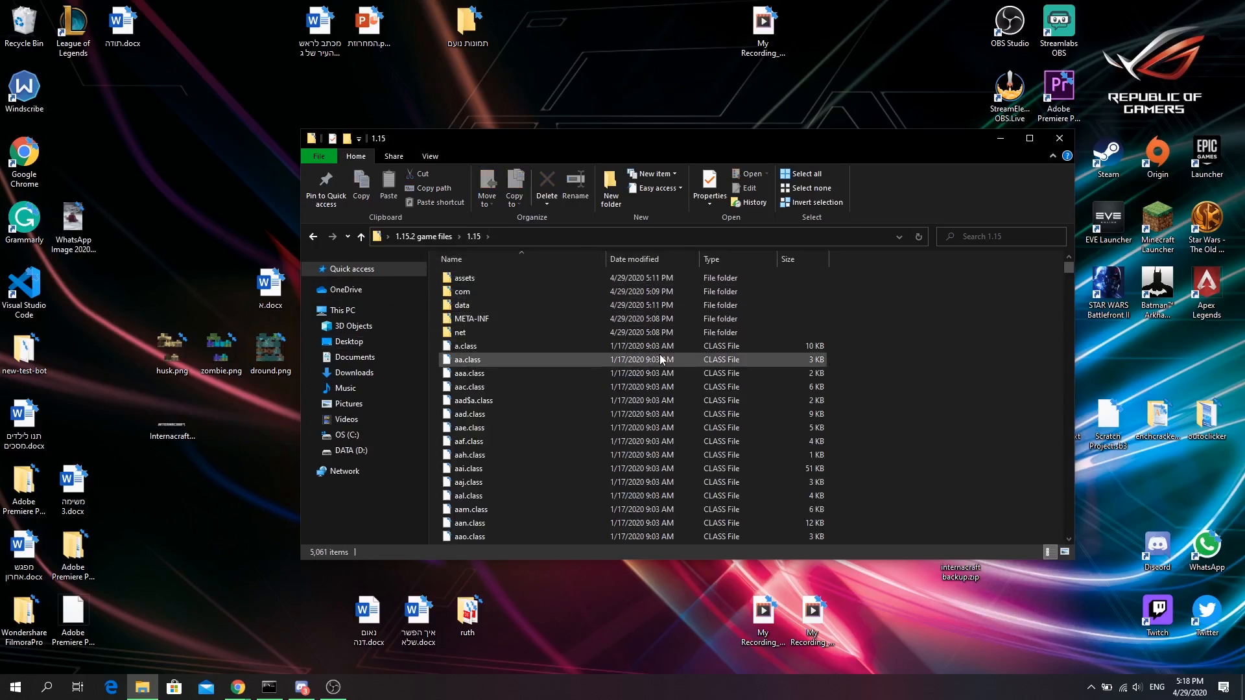
{"action": "double_click", "coordinate": [451, 282]}
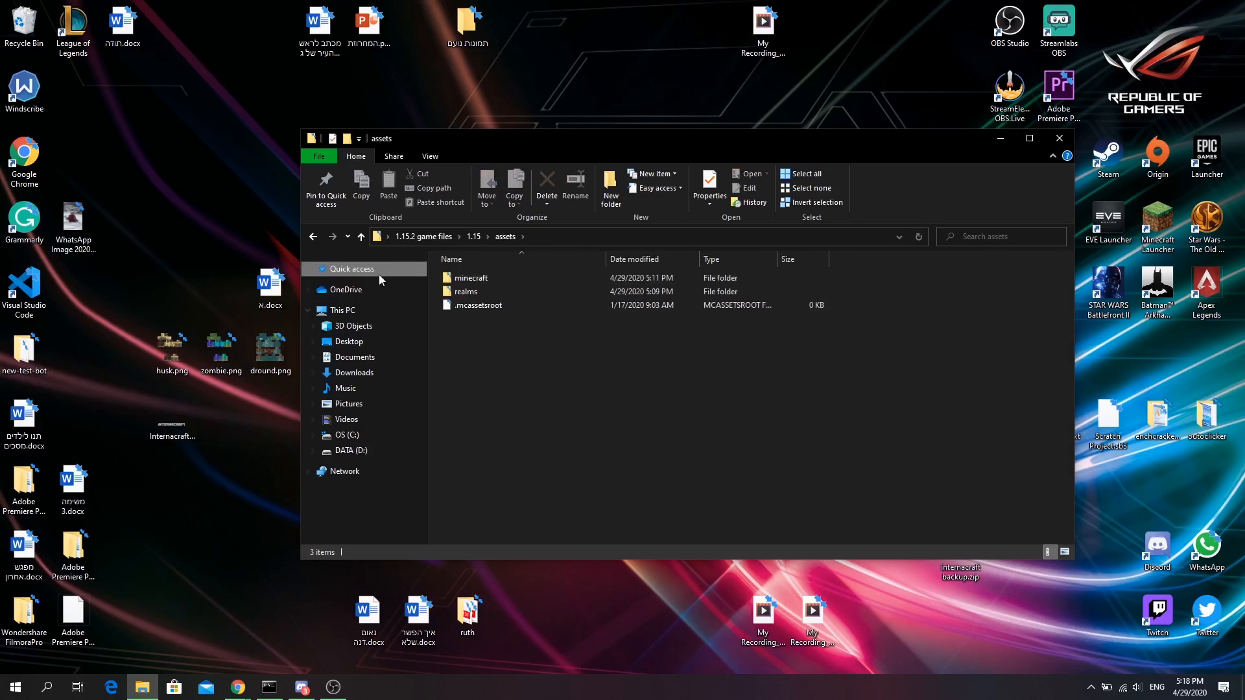
{"action": "left_click", "coordinate": [472, 278]}
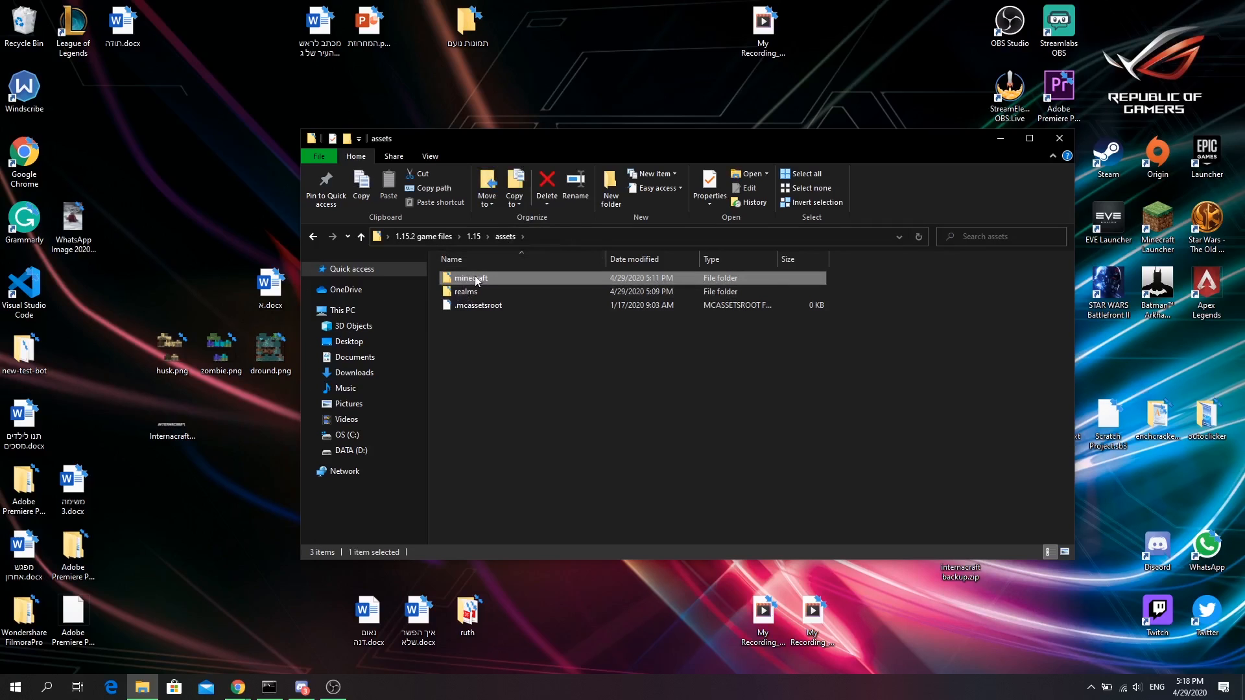
{"action": "double_click", "coordinate": [475, 278]}
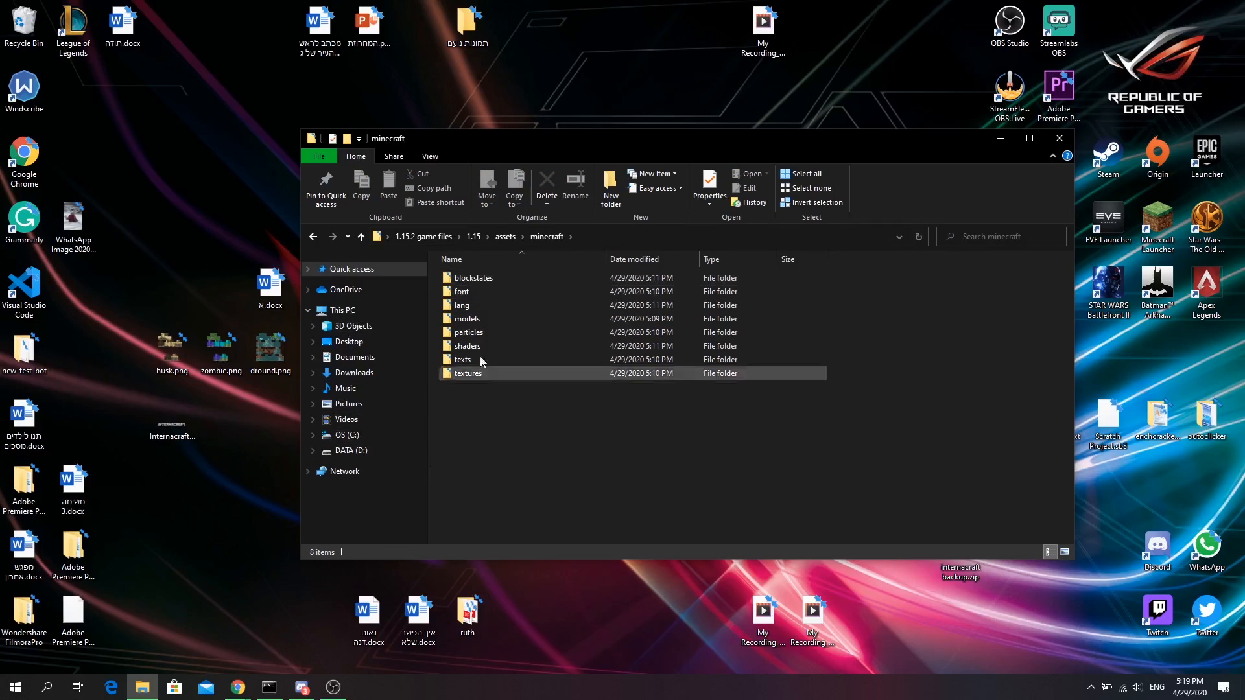
Step: Review the resource folders inside the minecraft folder, pointing out blockstates, textures and font
{"action": "key", "text": "ctrl+a"}
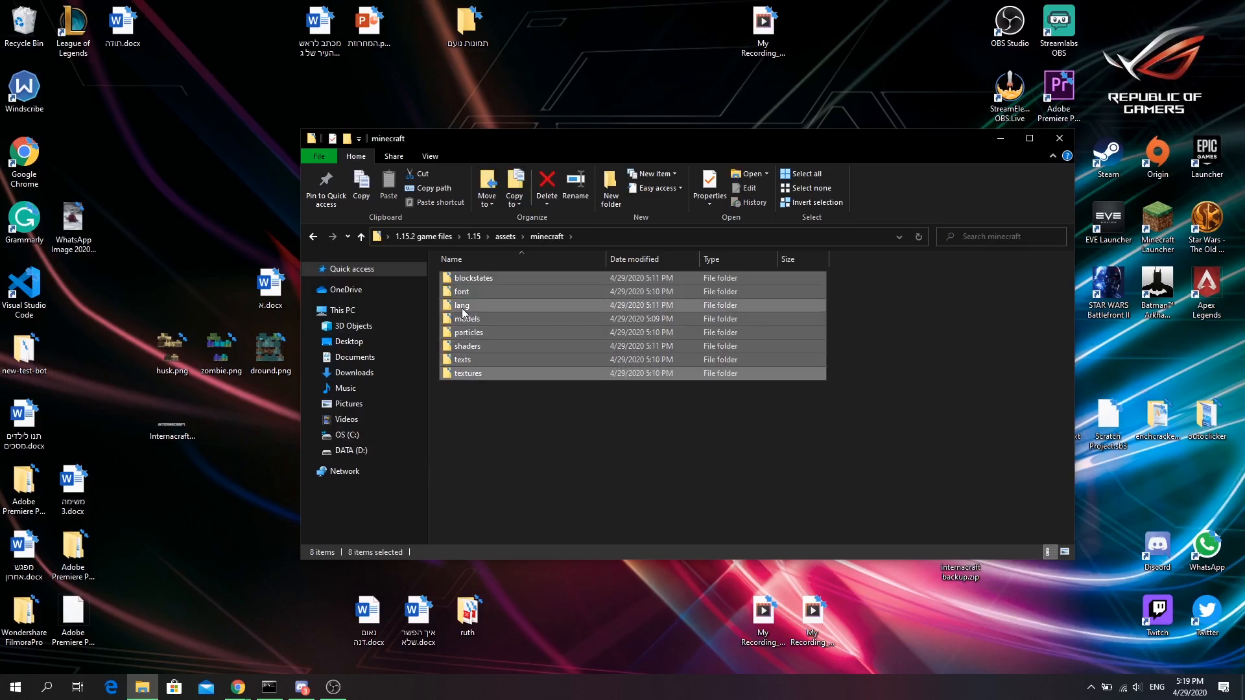
{"action": "left_click", "coordinate": [481, 490]}
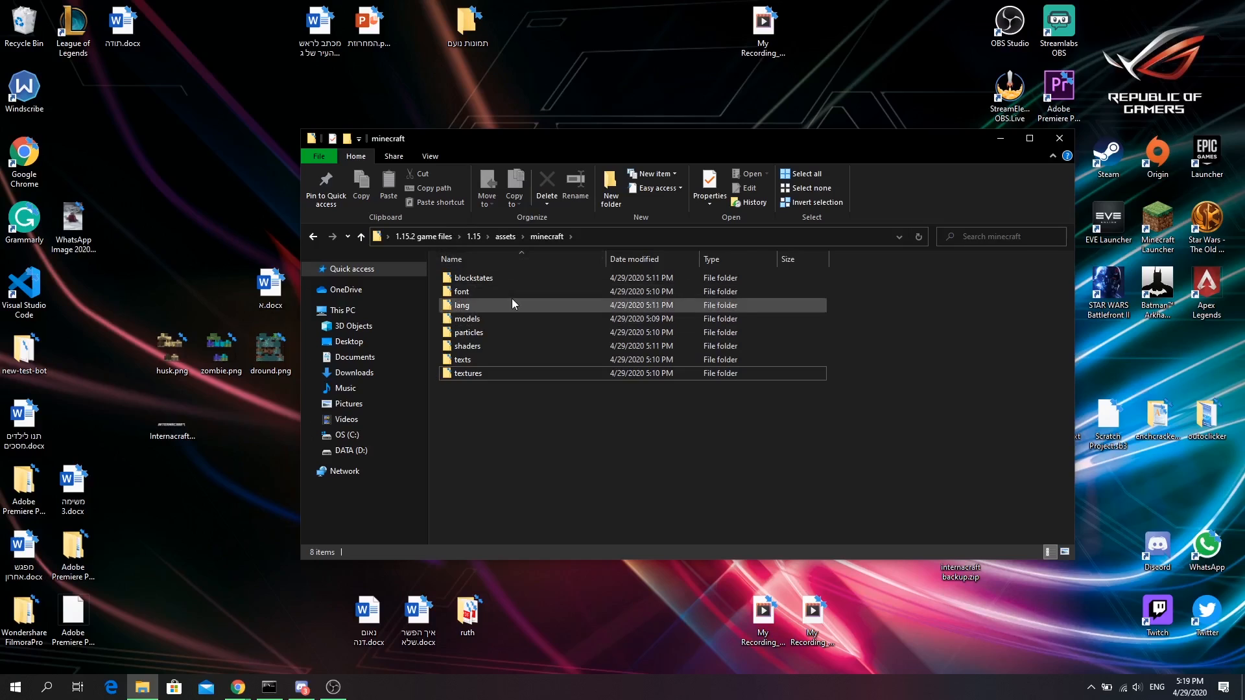
{"action": "left_click", "coordinate": [513, 277]}
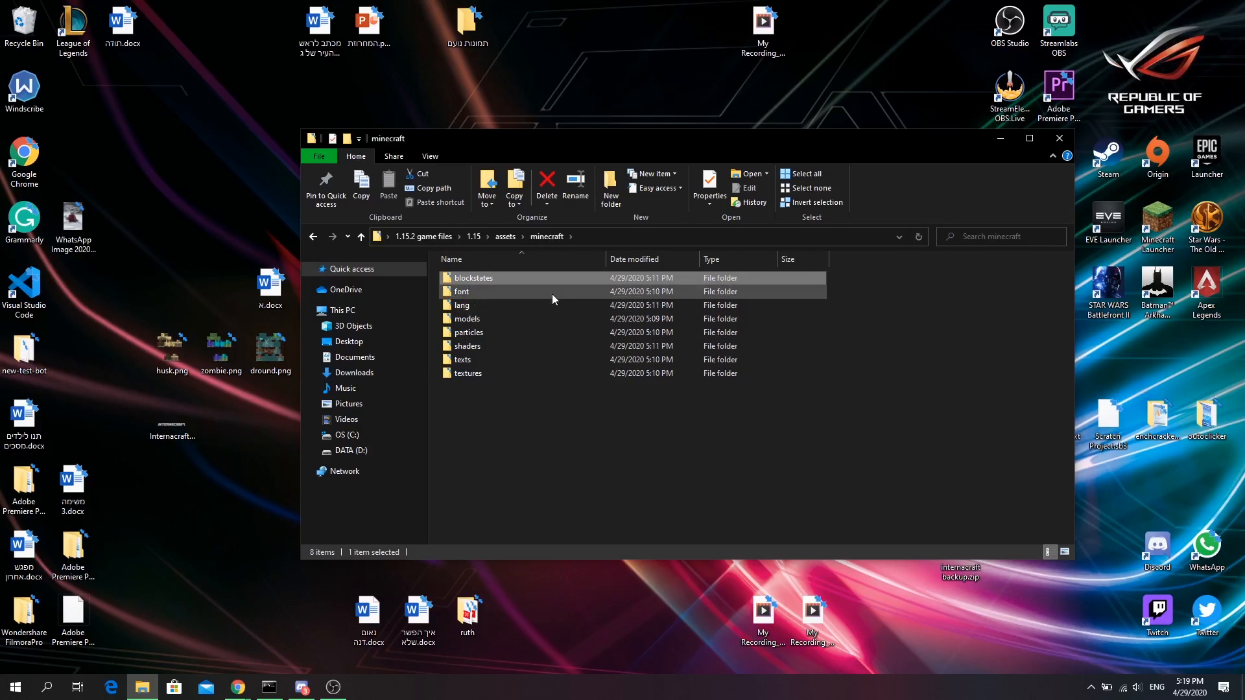
{"action": "mouse_move", "coordinate": [553, 296]}
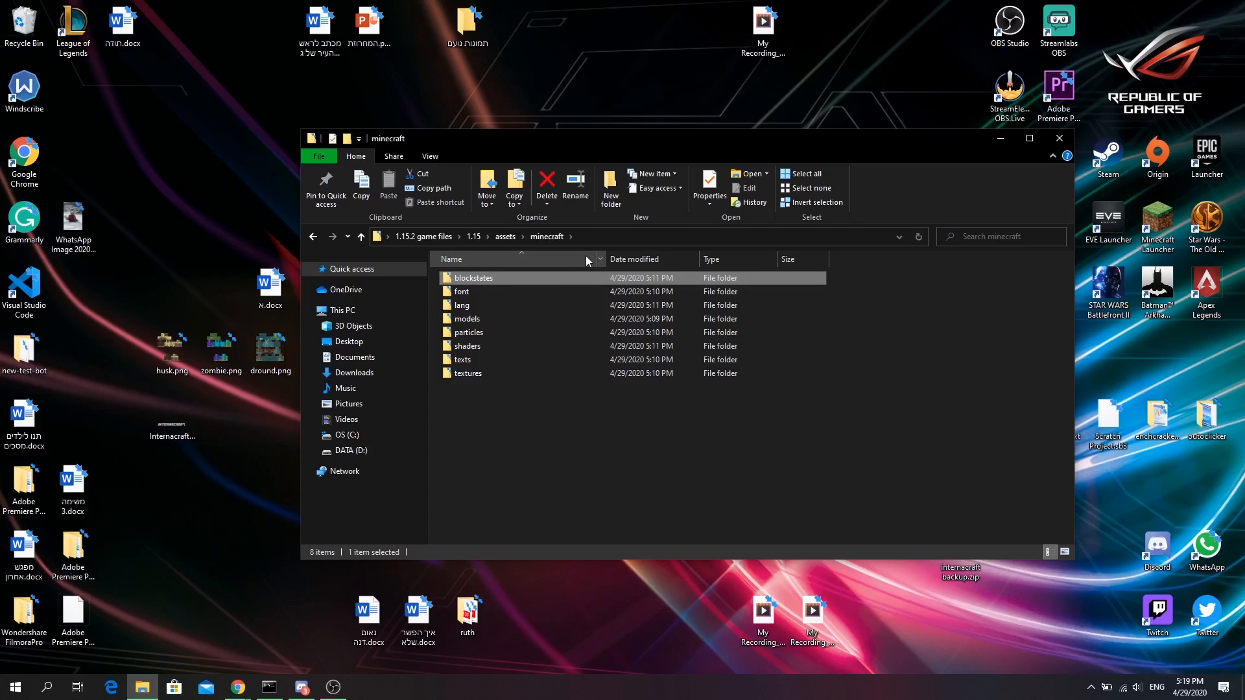
{"action": "left_click", "coordinate": [494, 374]}
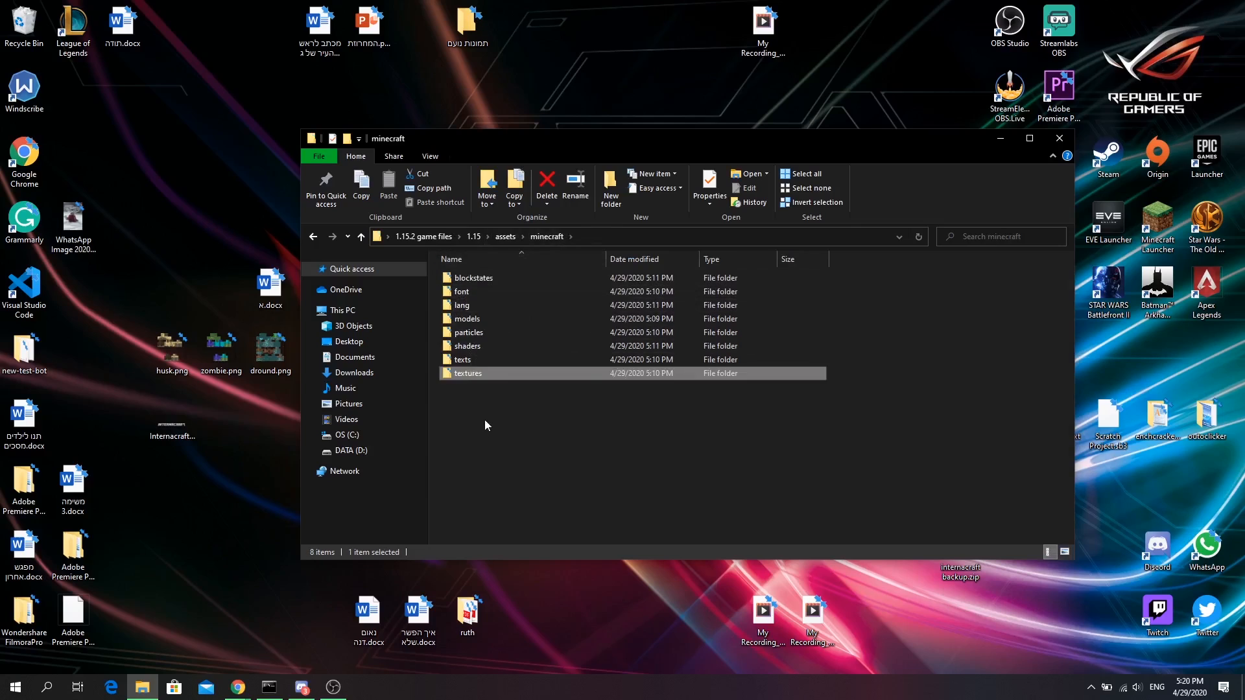
{"action": "left_click", "coordinate": [484, 419]}
{"action": "left_click", "coordinate": [484, 290]}
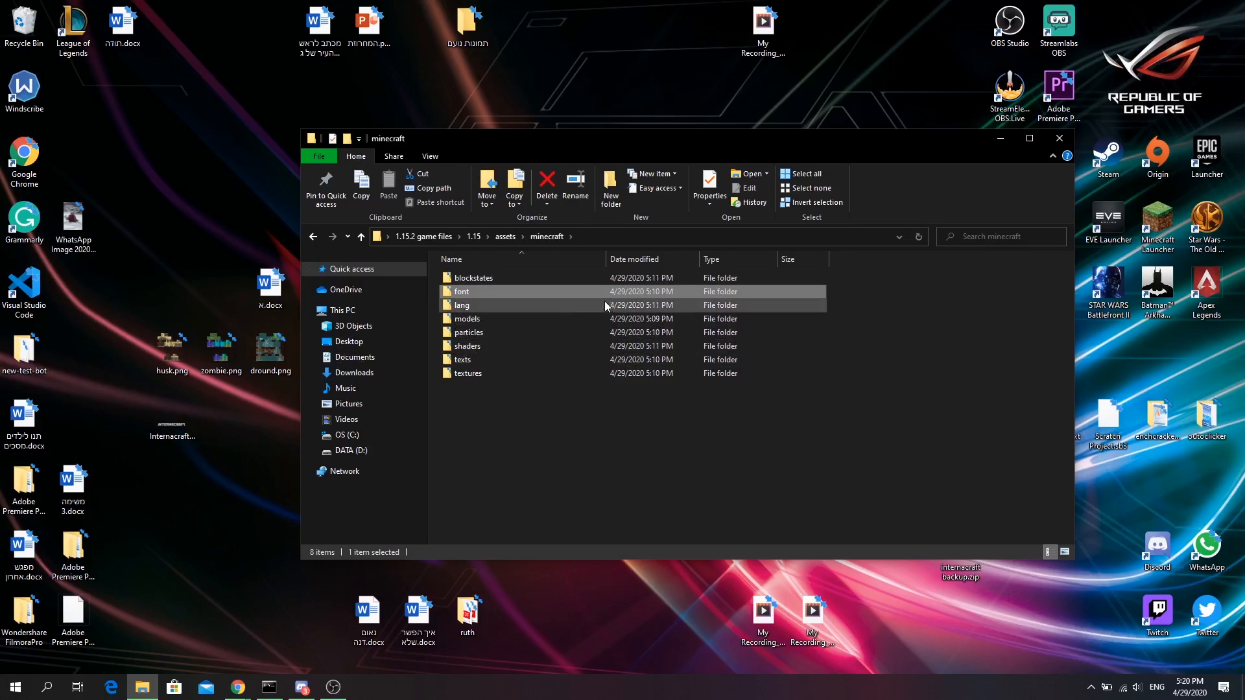
Step: Look inside the lang folder and return to the minecraft folder
{"action": "left_click", "coordinate": [581, 310]}
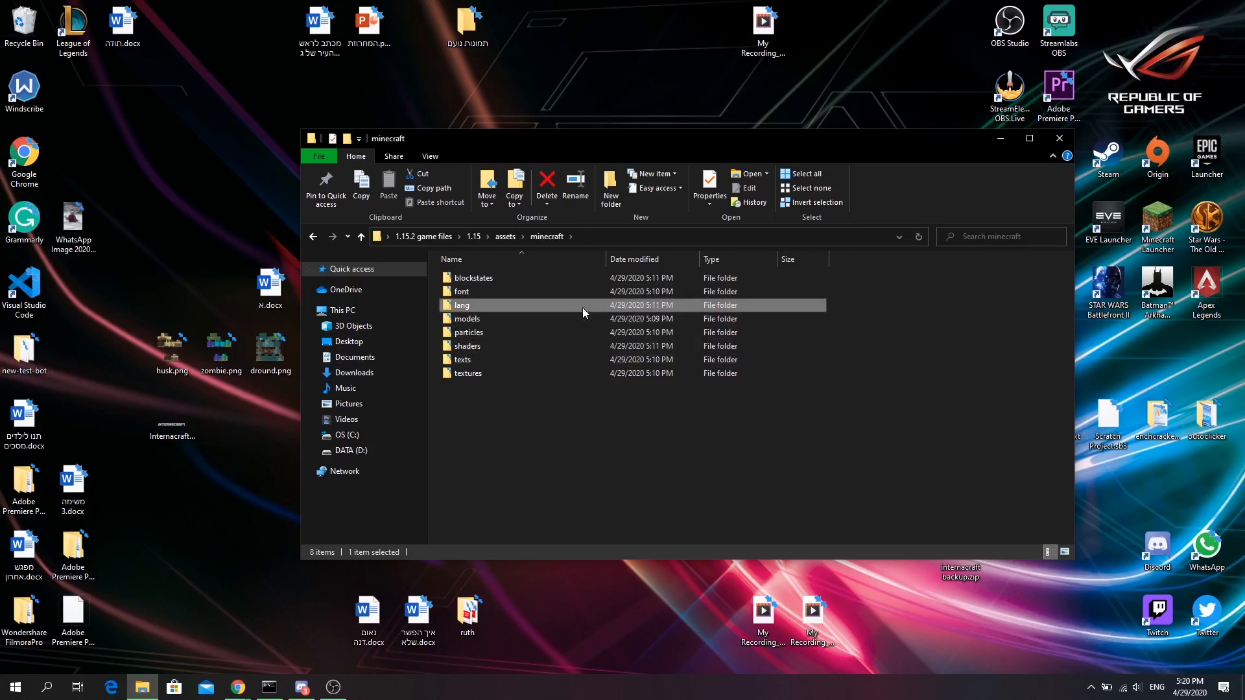
{"action": "double_click", "coordinate": [484, 302]}
{"action": "left_click", "coordinate": [544, 237]}
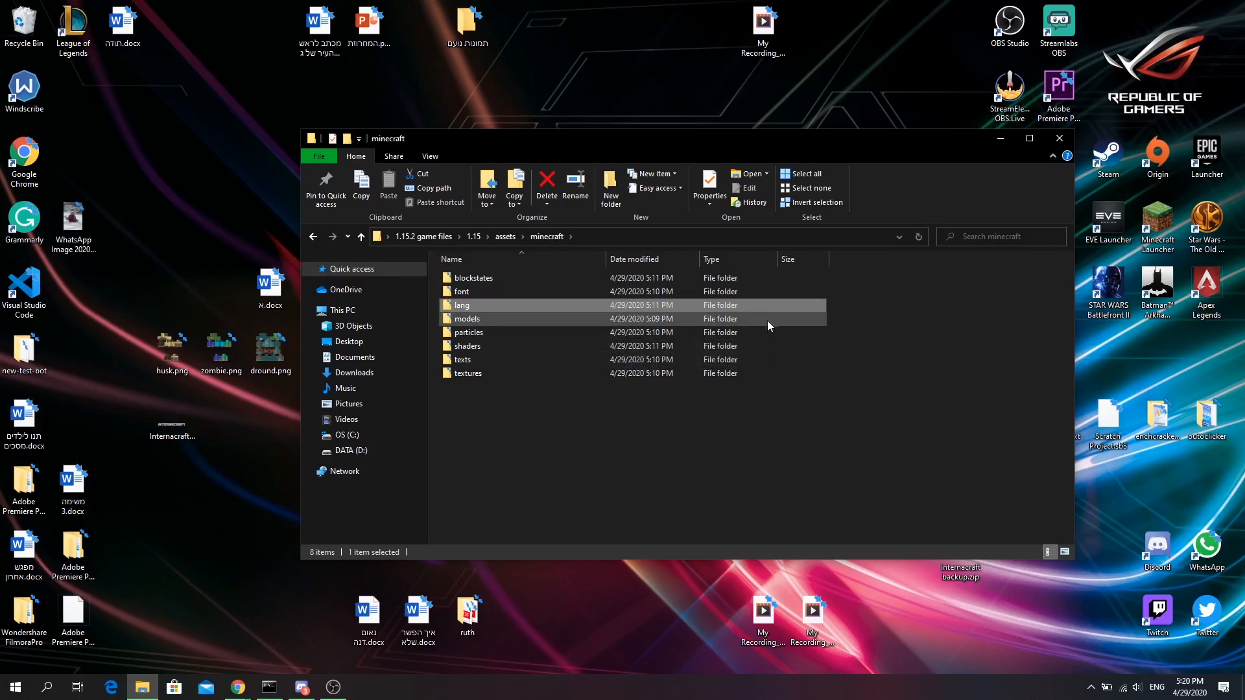
Step: Open the models folder inside the minecraft folder to examine its subfolders
{"action": "left_click", "coordinate": [520, 318]}
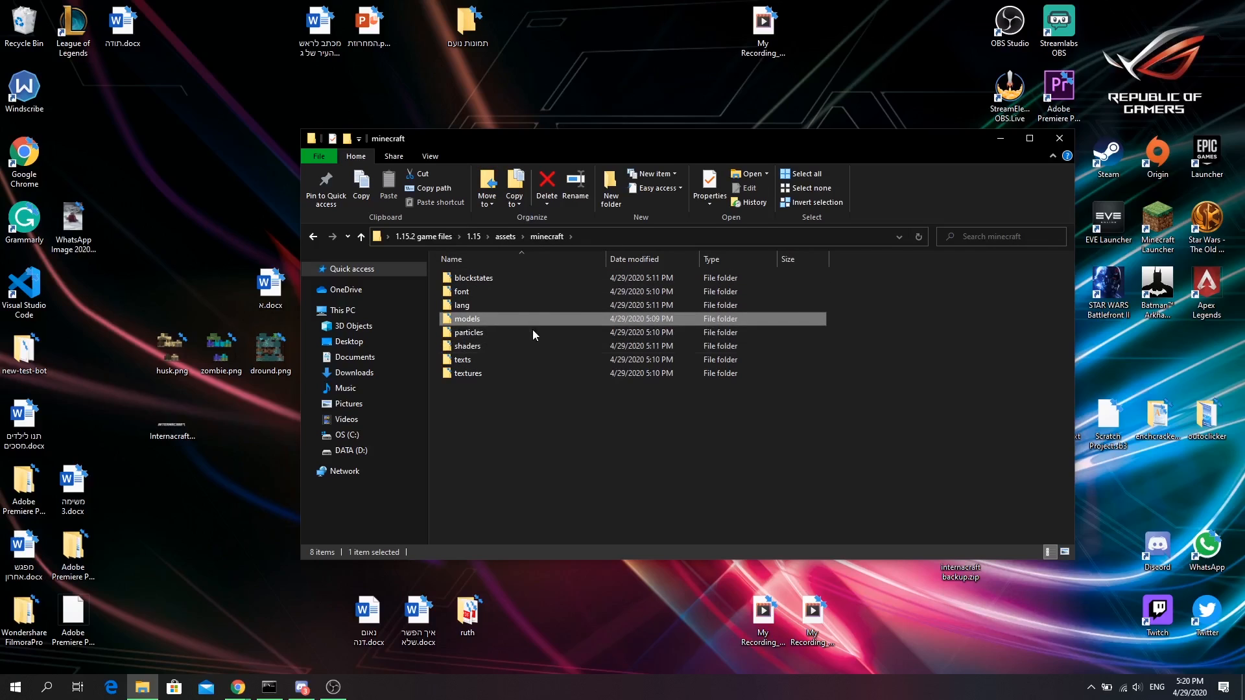
{"action": "double_click", "coordinate": [512, 320]}
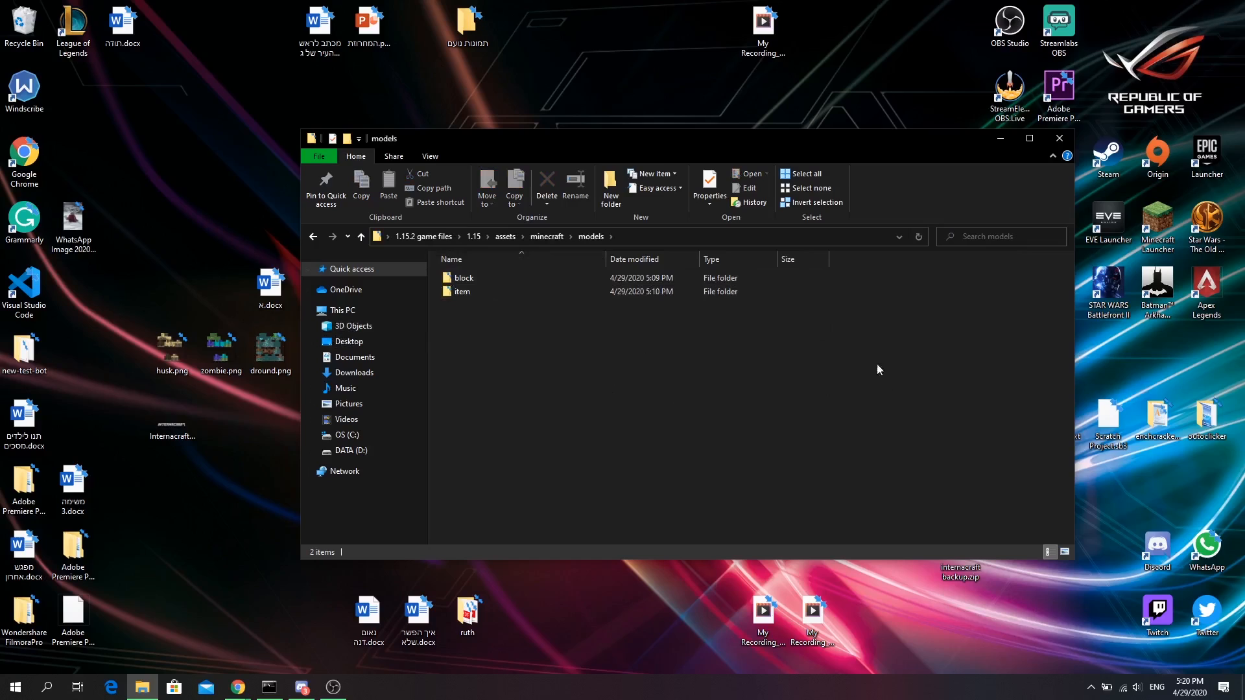
{"action": "left_click", "coordinate": [538, 237]}
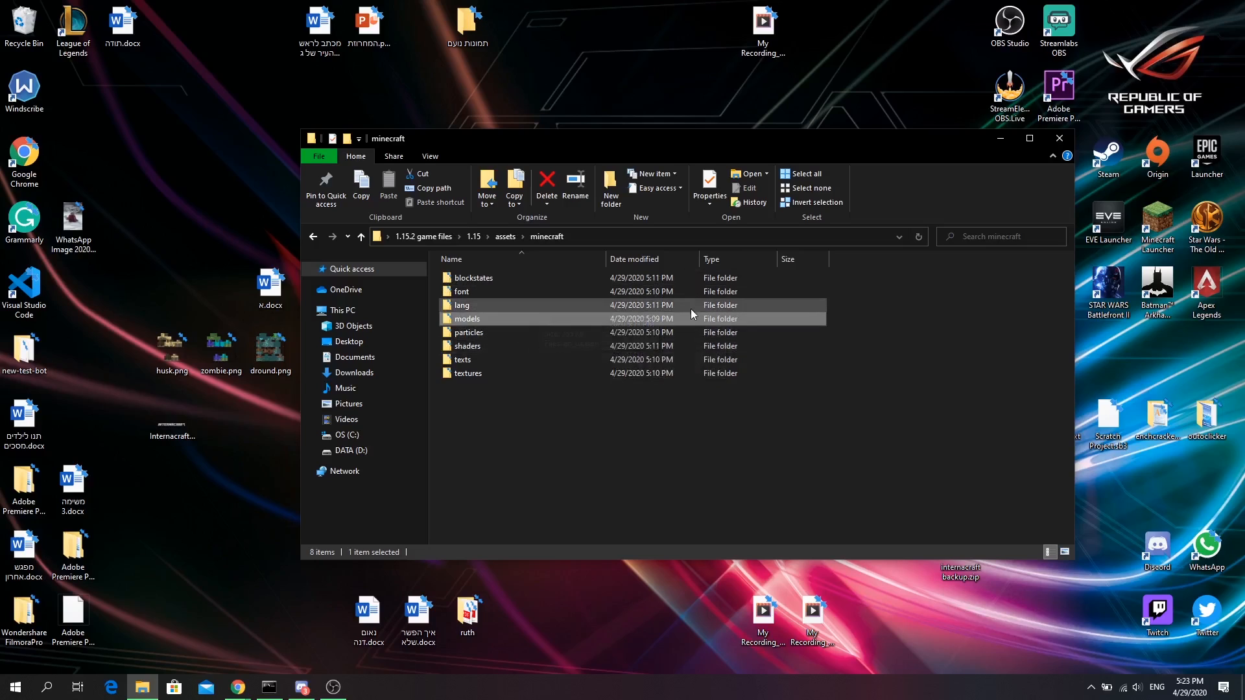
{"action": "double_click", "coordinate": [524, 317]}
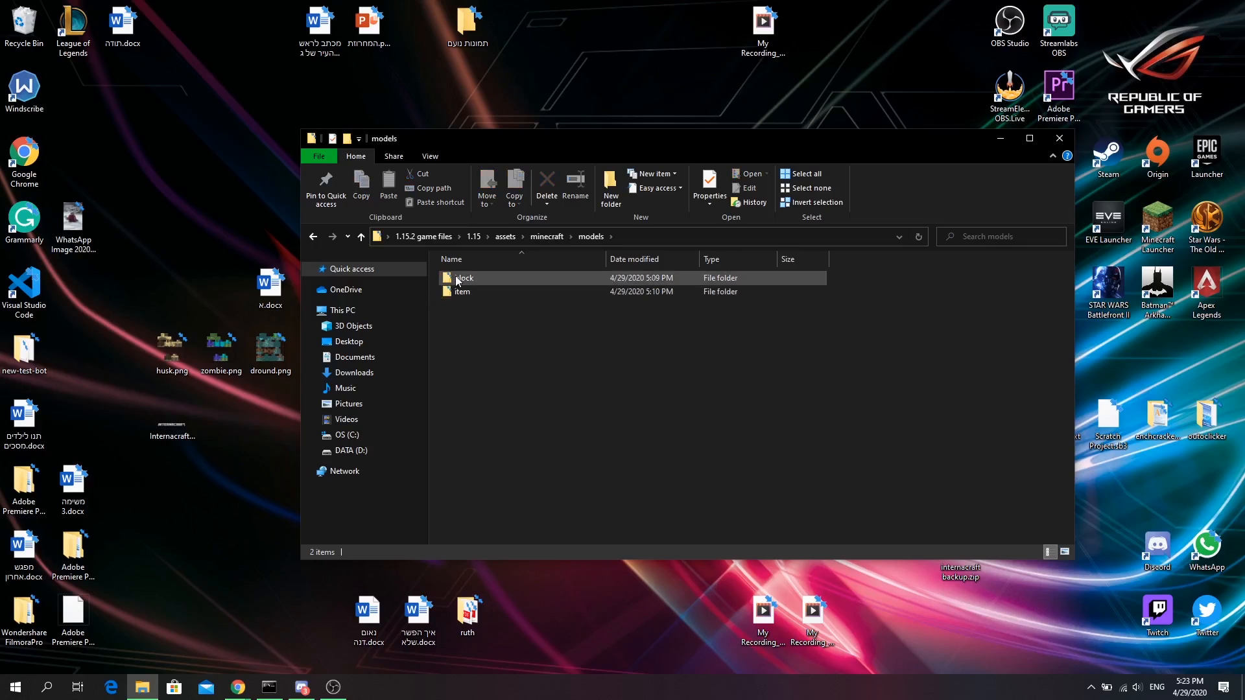
Step: Go back to the minecraft folder, look inside its textures folder and return
{"action": "left_click", "coordinate": [548, 236]}
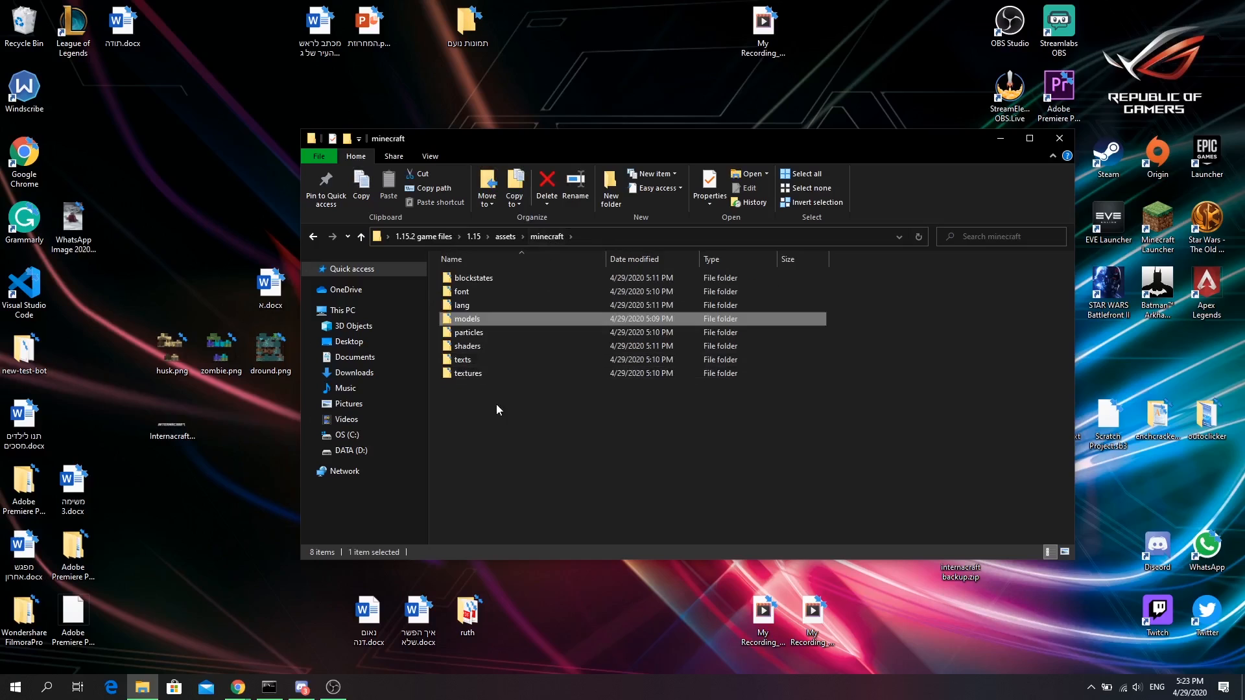
{"action": "double_click", "coordinate": [468, 360]}
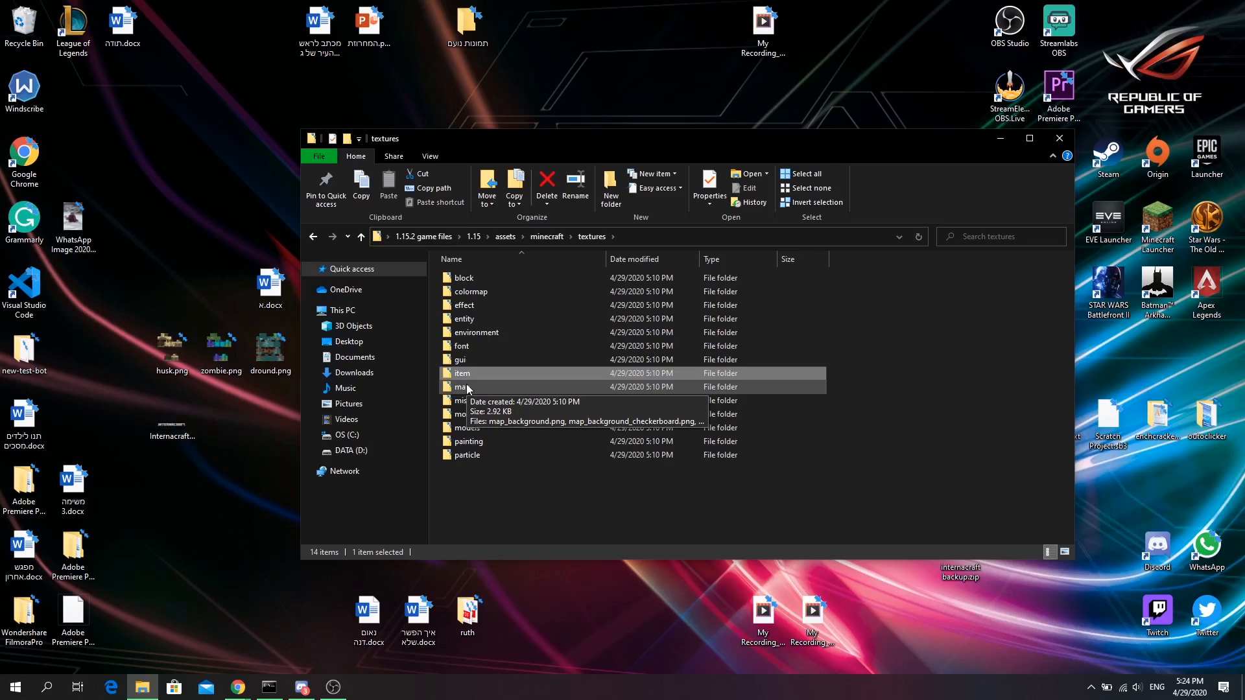
{"action": "left_click", "coordinate": [547, 236]}
Step: Look through the JSON files in the particles folder and return to the minecraft folder
{"action": "double_click", "coordinate": [479, 333]}
{"action": "scroll", "coordinate": [500, 282], "scroll_direction": "down", "scroll_amount": 5}
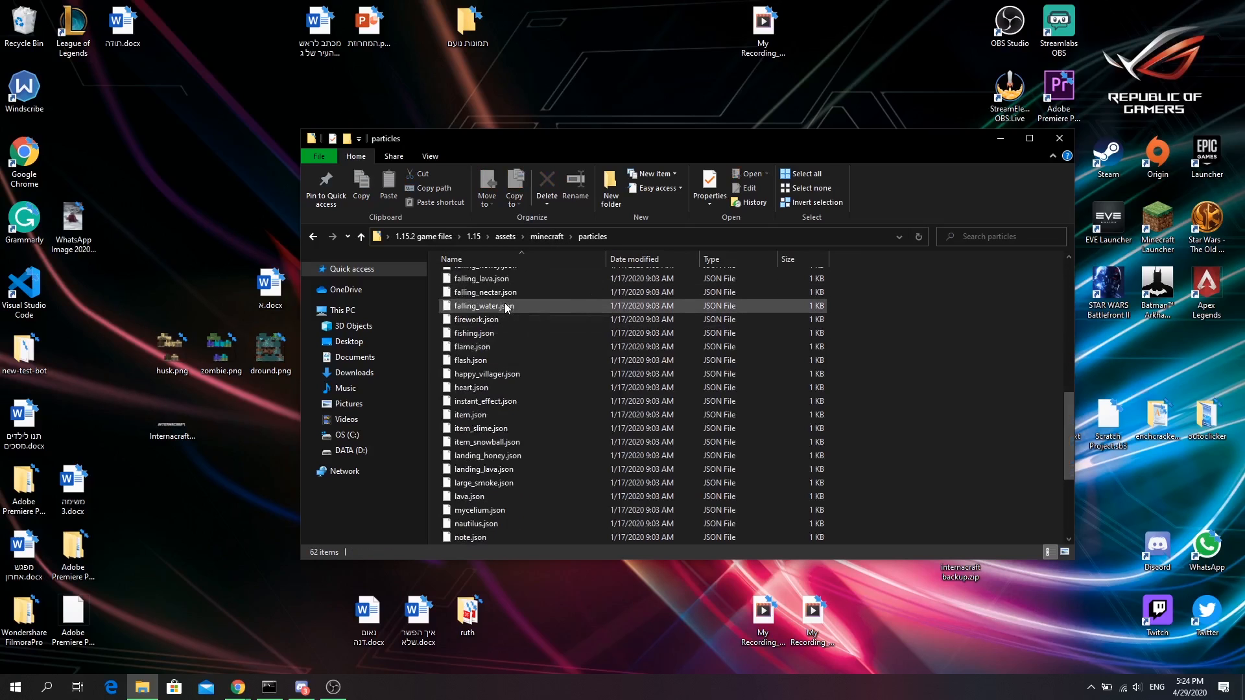
{"action": "scroll", "coordinate": [532, 279], "scroll_direction": "up", "scroll_amount": 5}
{"action": "scroll", "coordinate": [512, 351], "scroll_direction": "down", "scroll_amount": 10}
{"action": "key", "text": "BackSpace"}
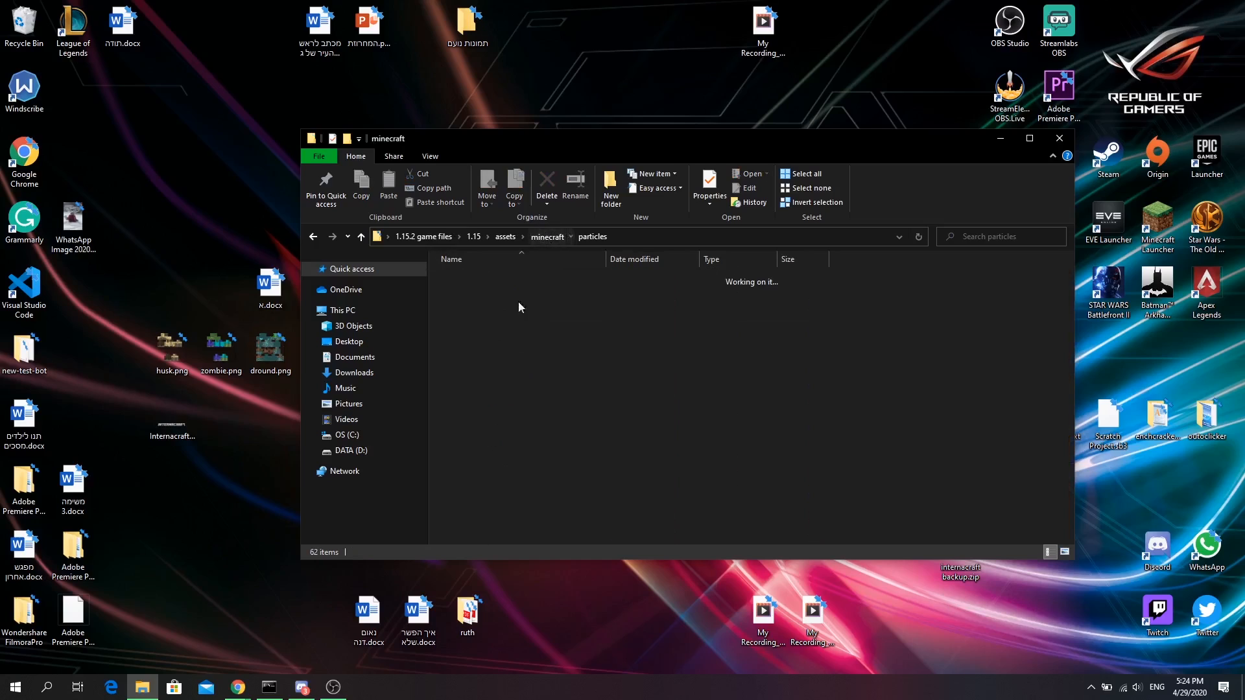
Step: Open the texts folder inside the minecraft folder, view credits.txt and close the file
{"action": "left_click", "coordinate": [483, 346]}
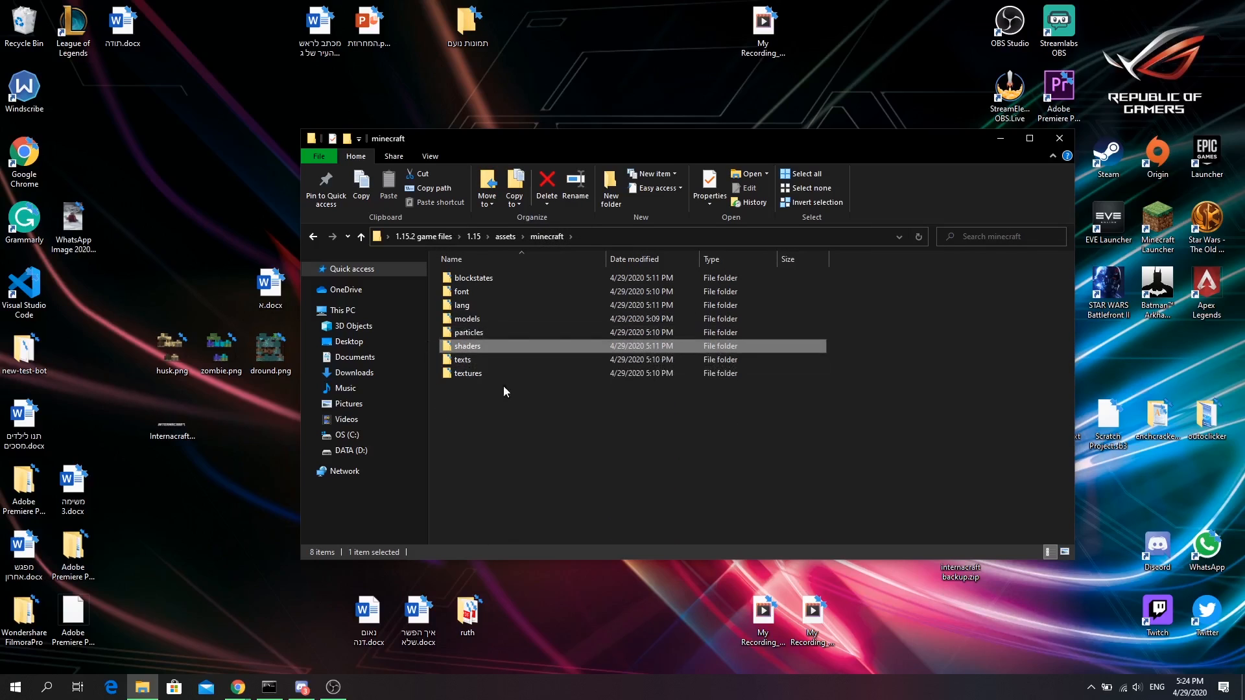
{"action": "mouse_move", "coordinate": [483, 362]}
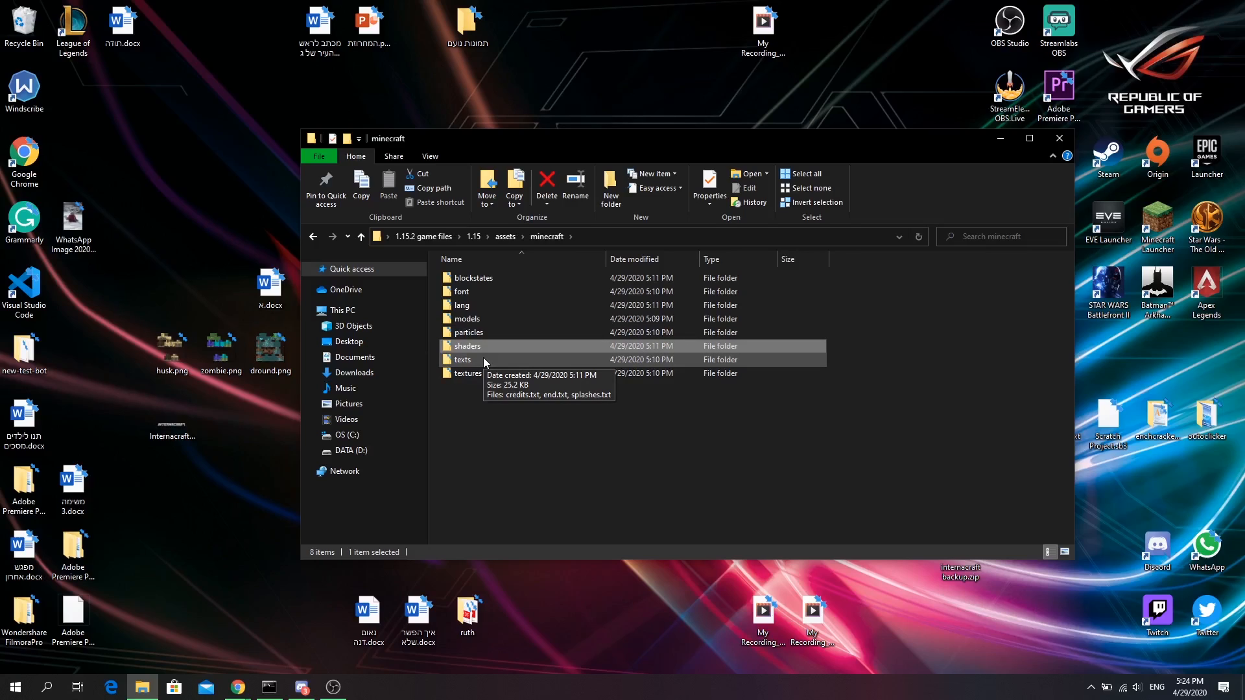
{"action": "left_click", "coordinate": [484, 360]}
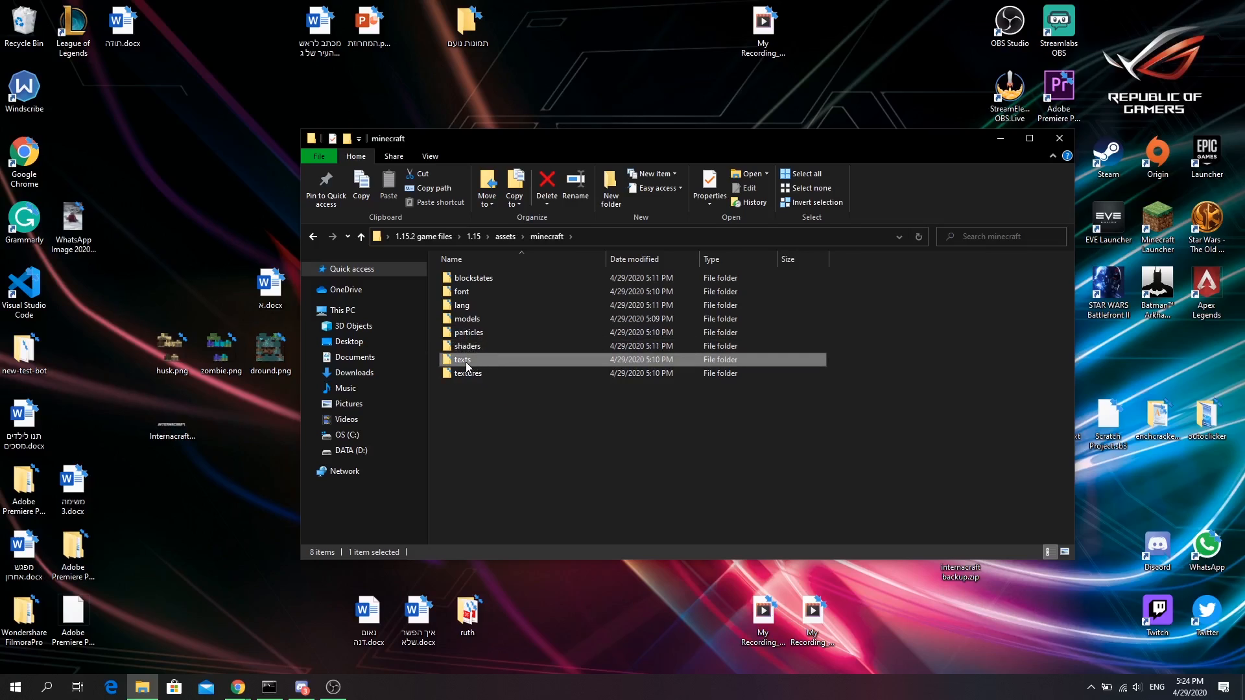
{"action": "double_click", "coordinate": [466, 362]}
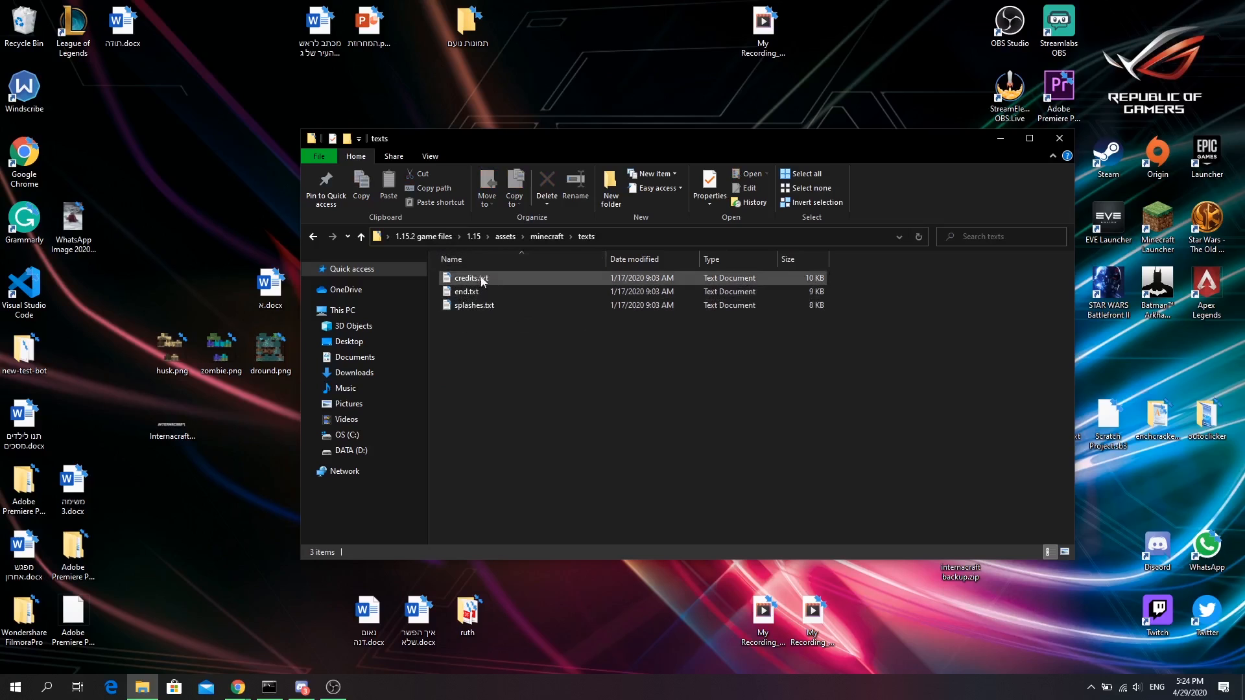
{"action": "double_click", "coordinate": [478, 278]}
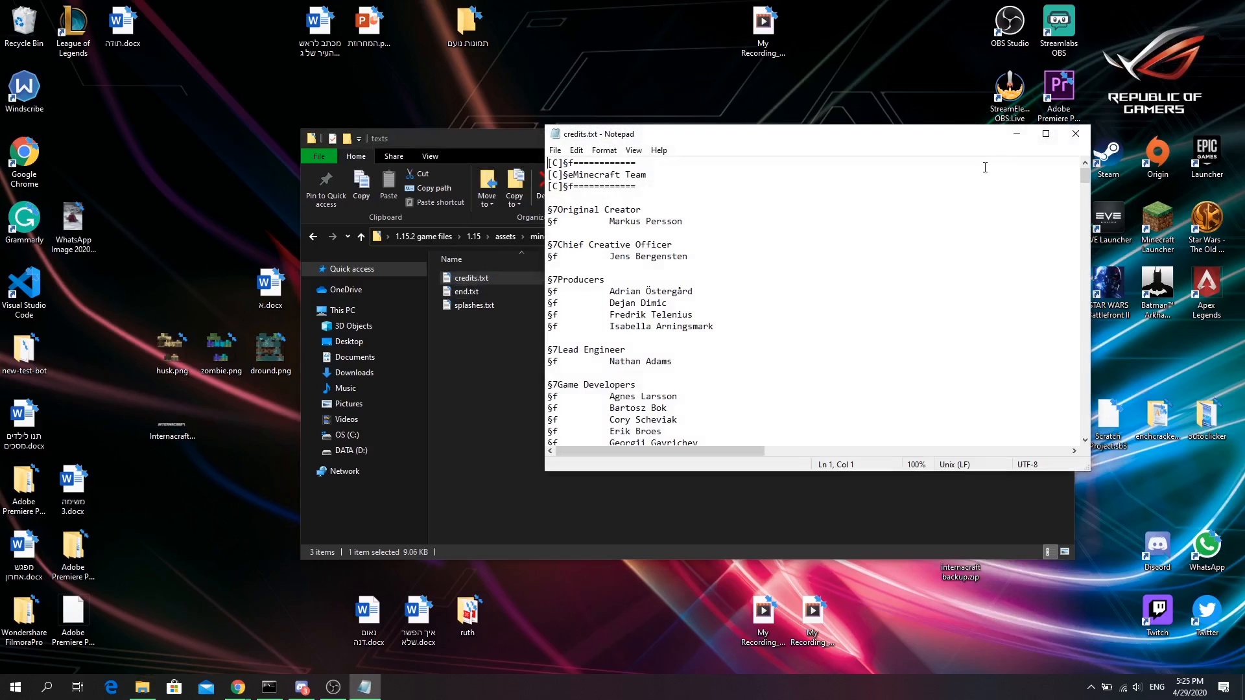
{"action": "left_click", "coordinate": [1073, 131]}
Step: View splashes.txt, highlight a block of splash lines starting at "Flashing letters!" and close the file
{"action": "double_click", "coordinate": [511, 305]}
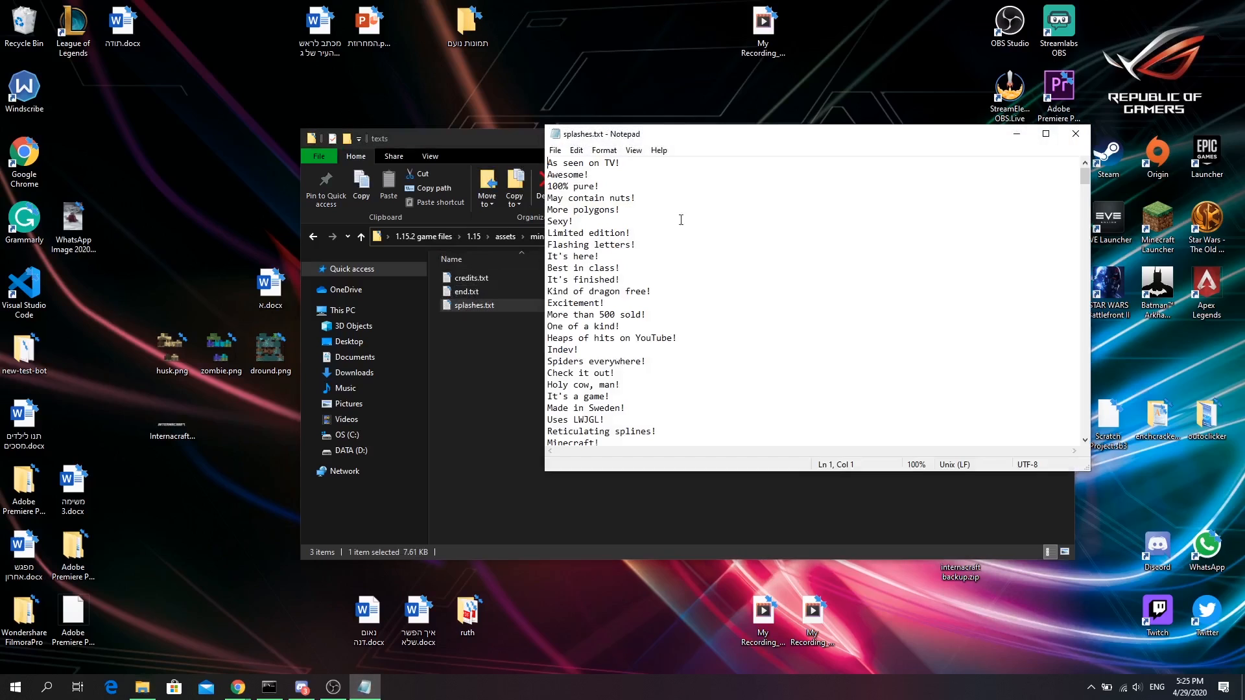
{"action": "left_click_drag", "start_coordinate": [548, 245], "coordinate": [844, 242]}
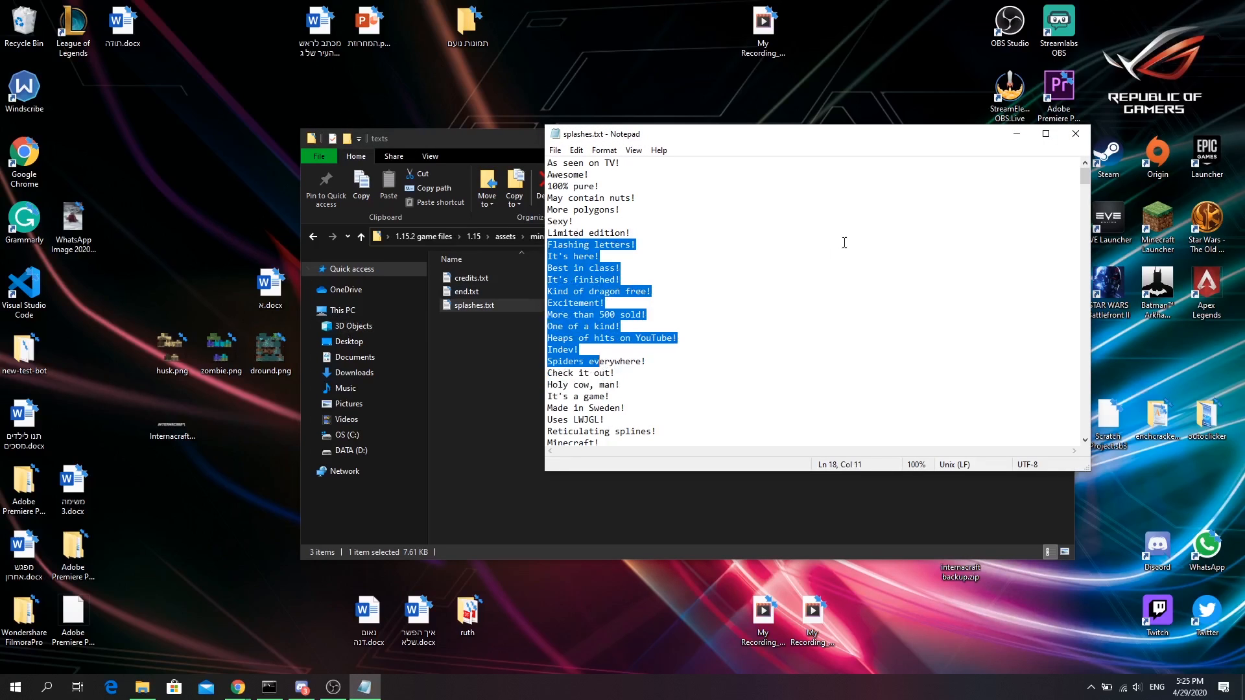
{"action": "left_click", "coordinate": [1078, 138]}
Step: Read through end.txt to its last lines, highlighting passages along the way, and close the file
{"action": "double_click", "coordinate": [665, 292]}
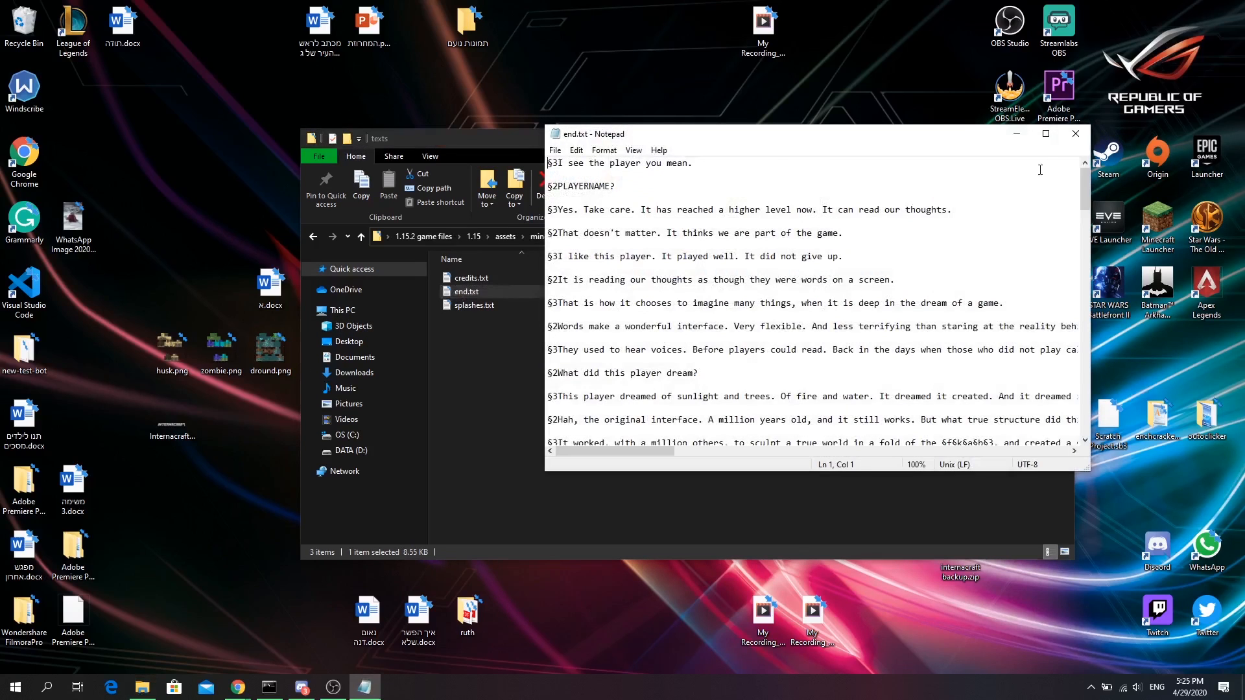
{"action": "left_click_drag", "start_coordinate": [548, 360], "coordinate": [812, 336]}
{"action": "scroll", "coordinate": [812, 337], "scroll_direction": "down", "scroll_amount": 20}
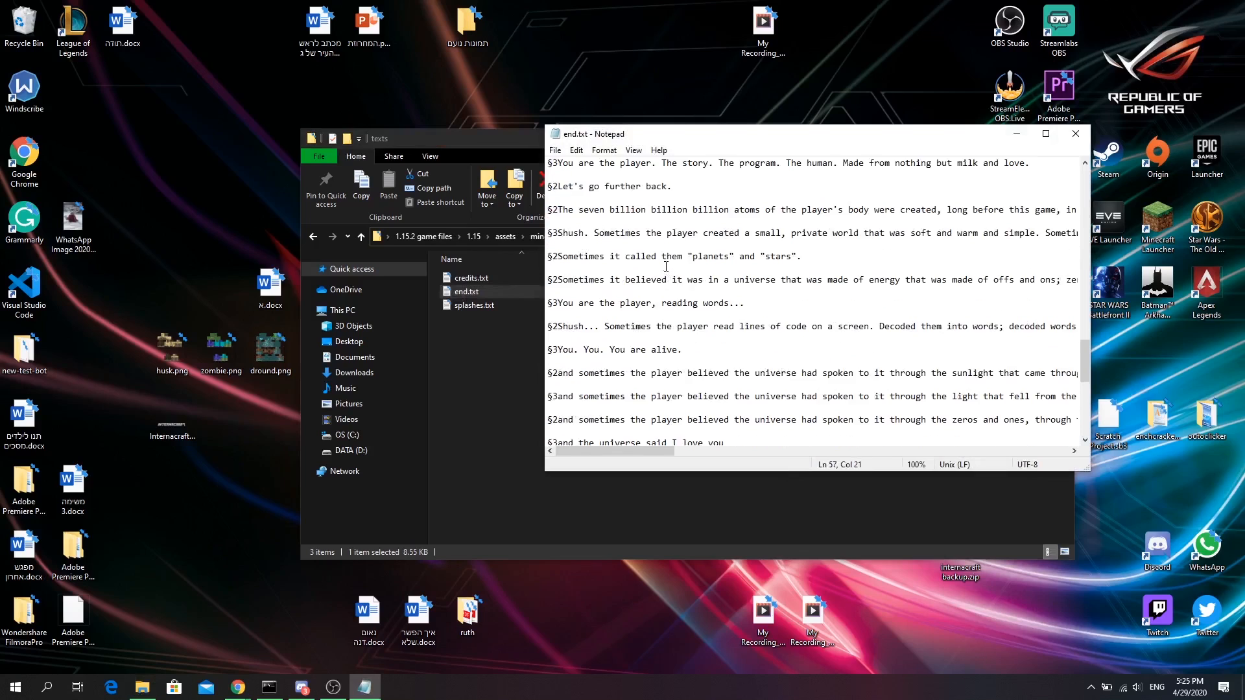
{"action": "left_click_drag", "start_coordinate": [565, 309], "coordinate": [793, 311]}
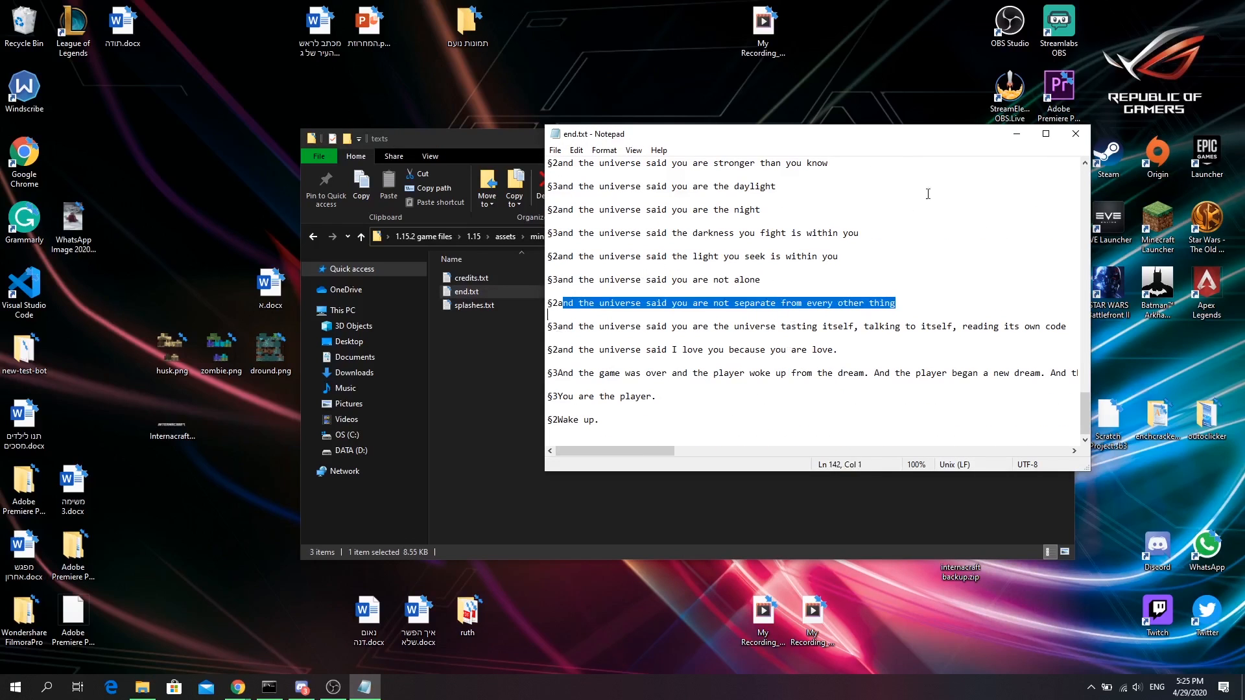
{"action": "key", "text": "alt+F4"}
Step: Look inside the textures folder and its effect subfolder, and return to the minecraft folder
{"action": "key", "text": "BackSpace"}
{"action": "double_click", "coordinate": [504, 371]}
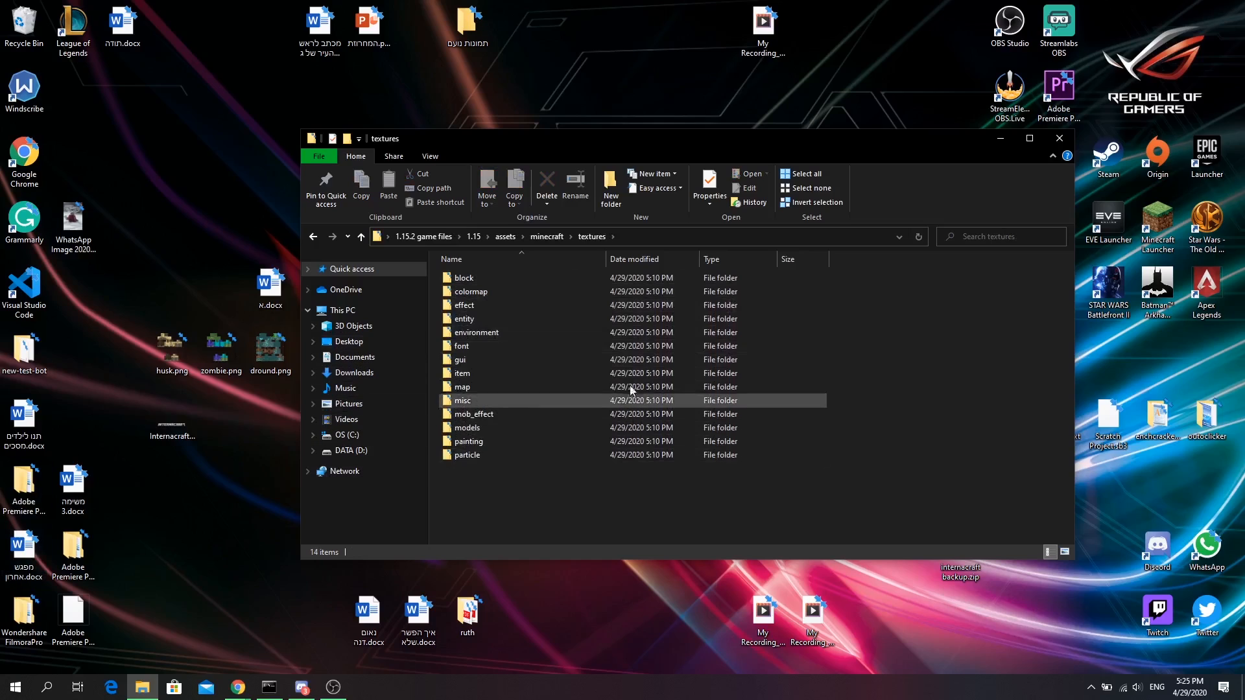
{"action": "double_click", "coordinate": [495, 303]}
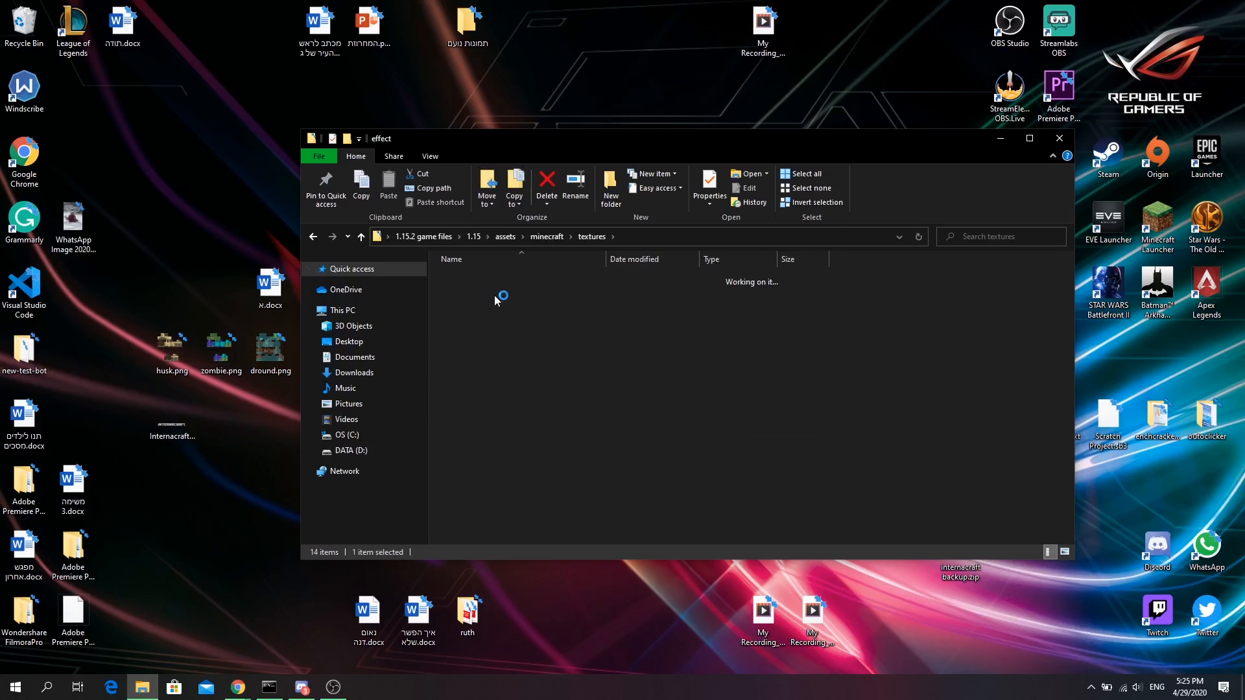
{"action": "left_click", "coordinate": [594, 235]}
{"action": "left_click", "coordinate": [550, 236]}
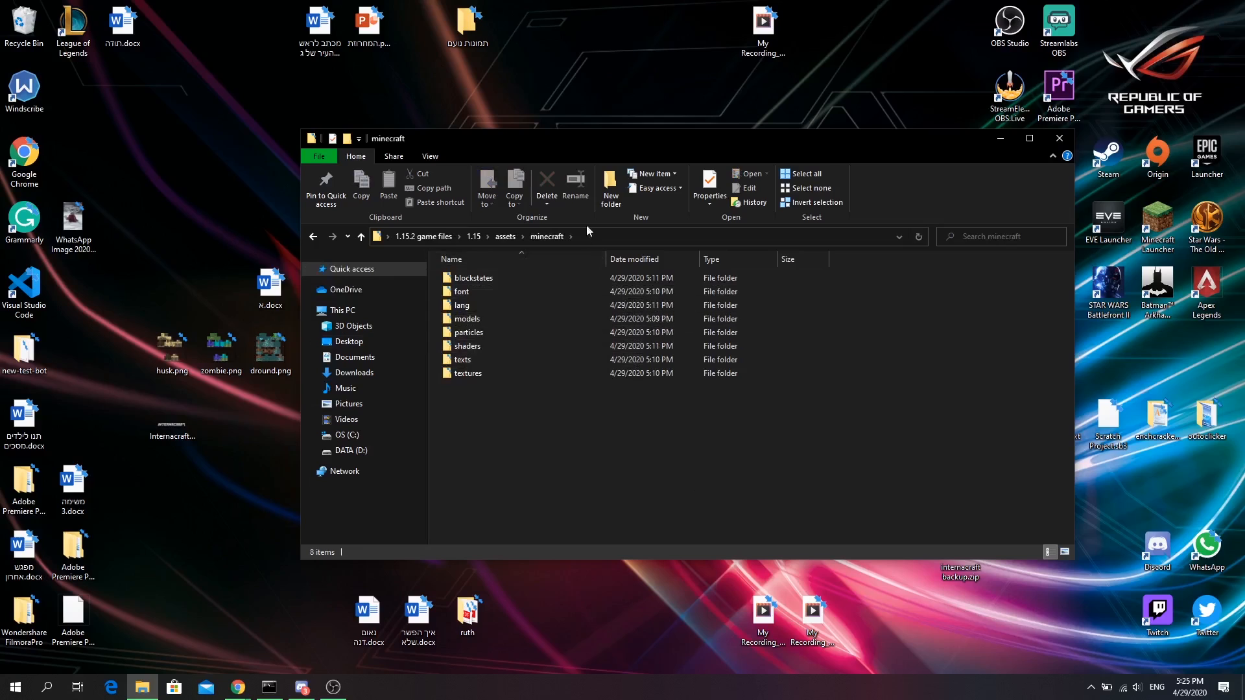
Step: Create a folder named texturepack on the desktop and open it beside the minecraft folder window
{"action": "left_click_drag", "start_coordinate": [588, 137], "coordinate": [315, 120]}
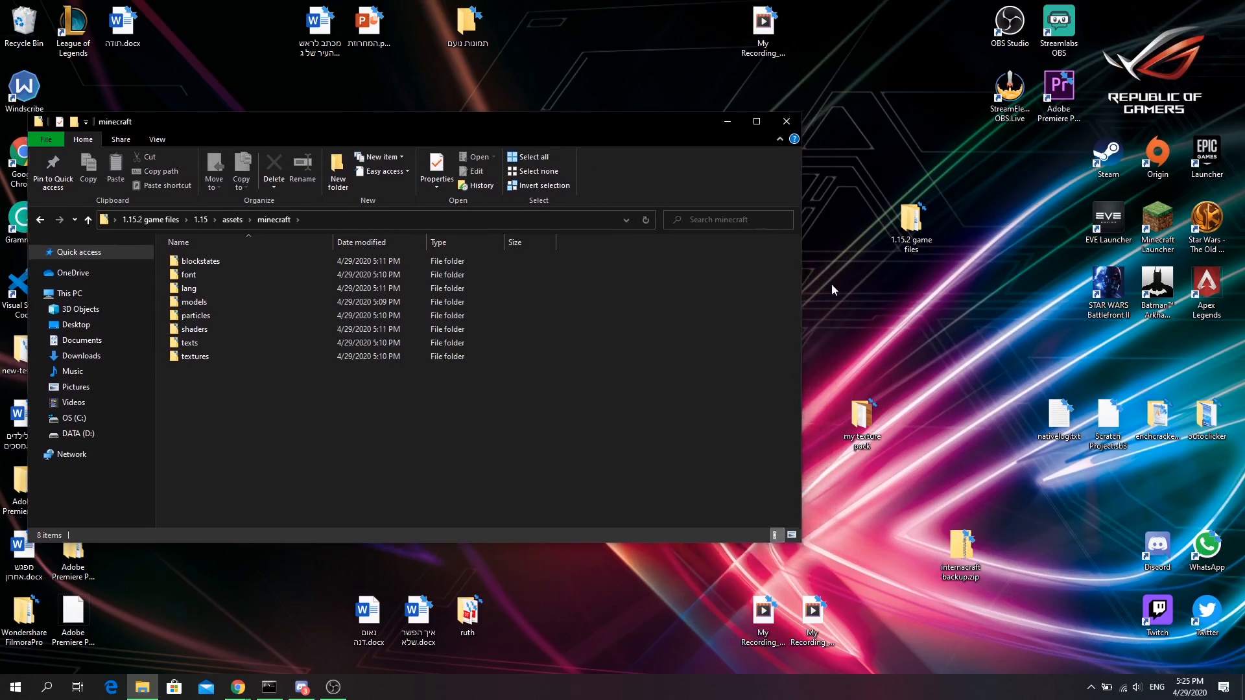
{"action": "right_click", "coordinate": [887, 296]}
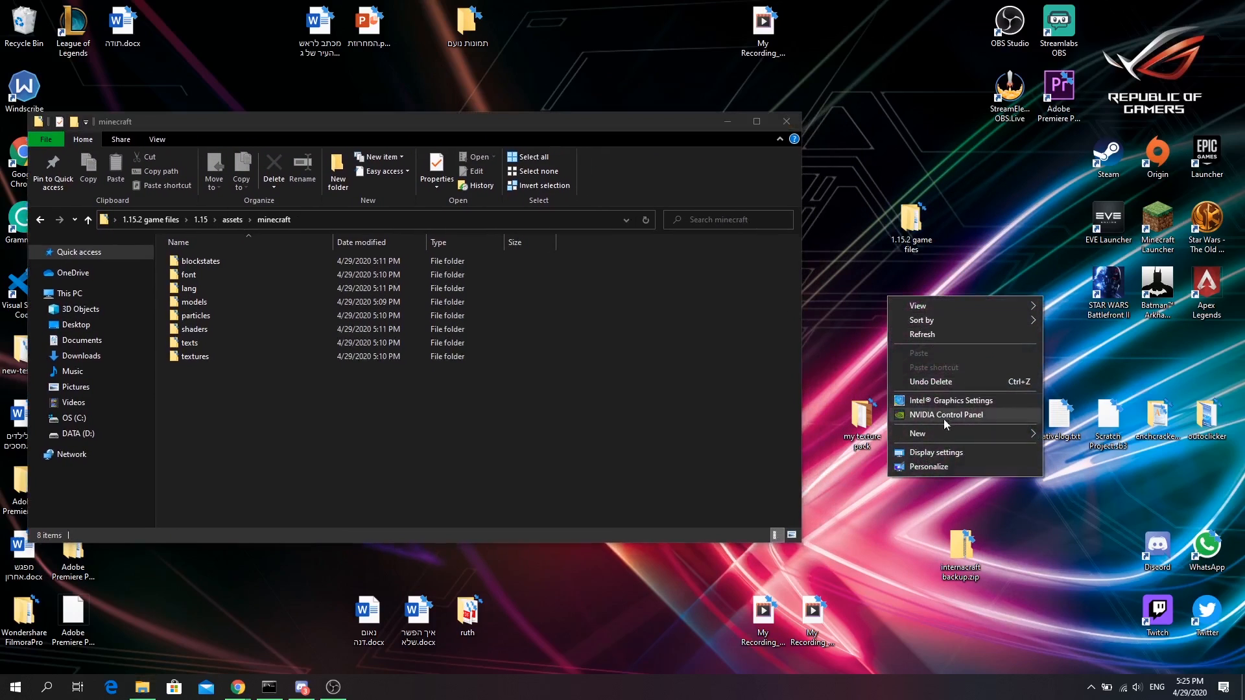
{"action": "mouse_move", "coordinate": [927, 433]}
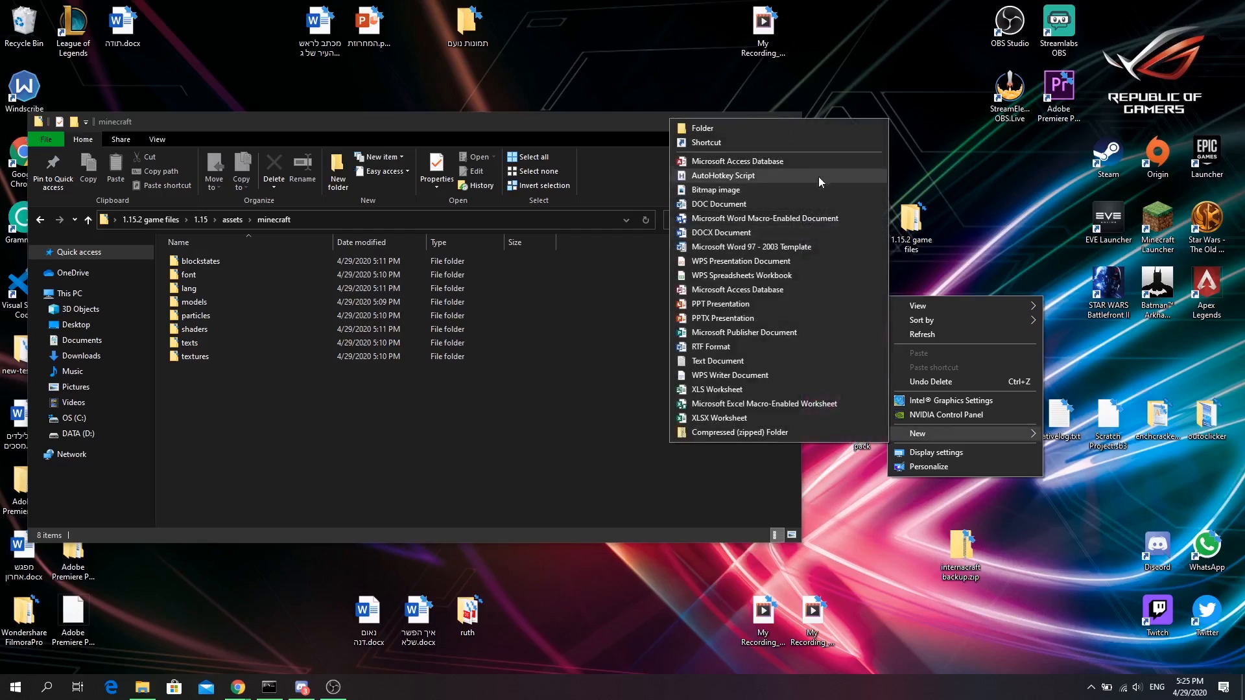
{"action": "left_click", "coordinate": [805, 127]}
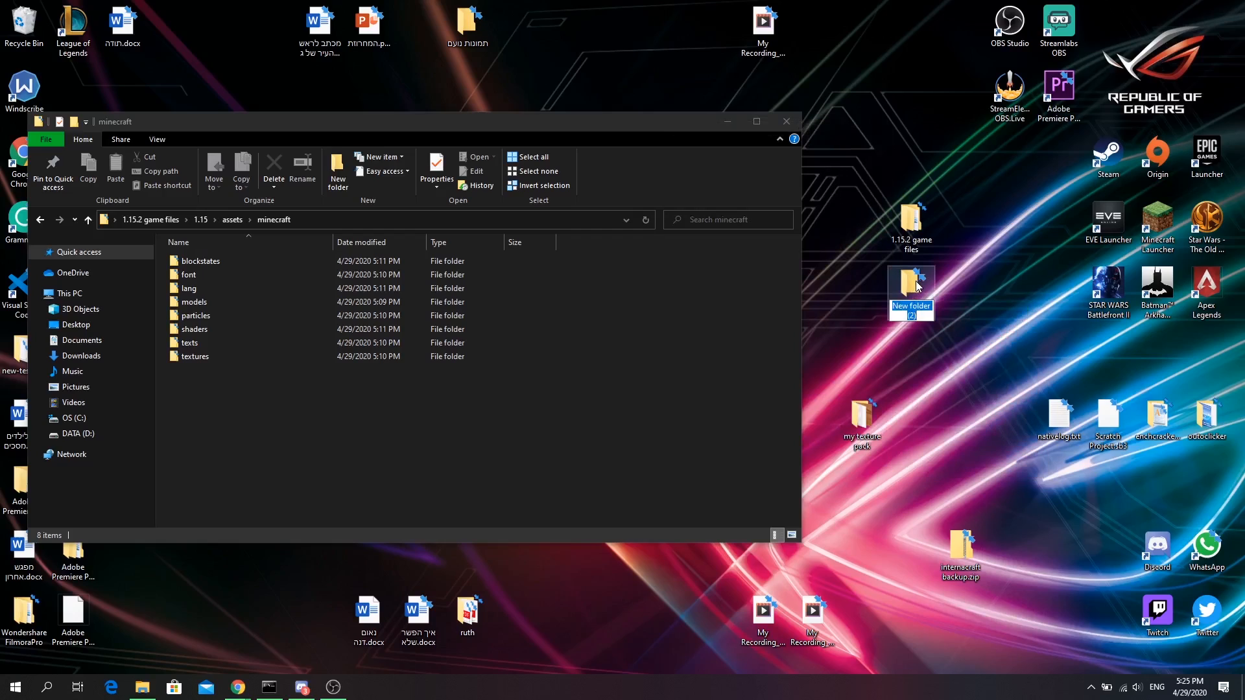
{"action": "type", "text": "texturepack"}
{"action": "key", "text": "Return"}
{"action": "double_click", "coordinate": [911, 284]}
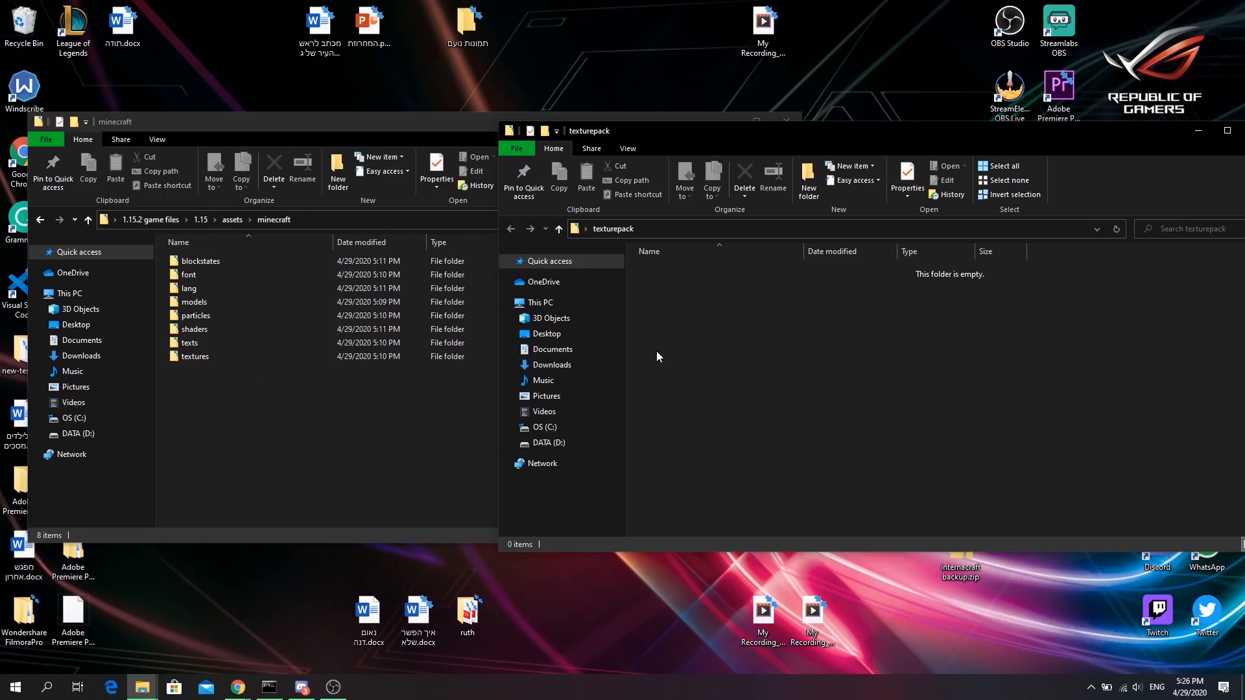
Step: Create folders named textures, models and blockstates inside texturepack, matching the names in the game's minecraft folder
{"action": "left_click", "coordinate": [356, 356]}
{"action": "left_click", "coordinate": [904, 290]}
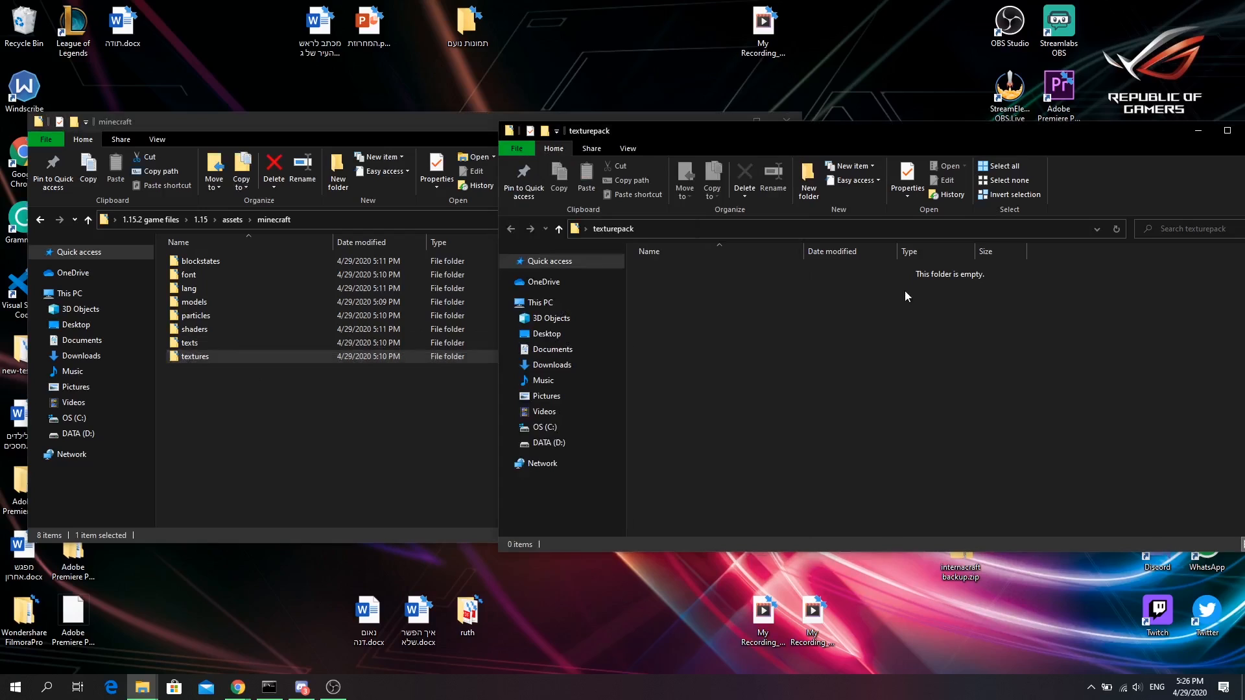
{"action": "left_click", "coordinate": [1058, 203]}
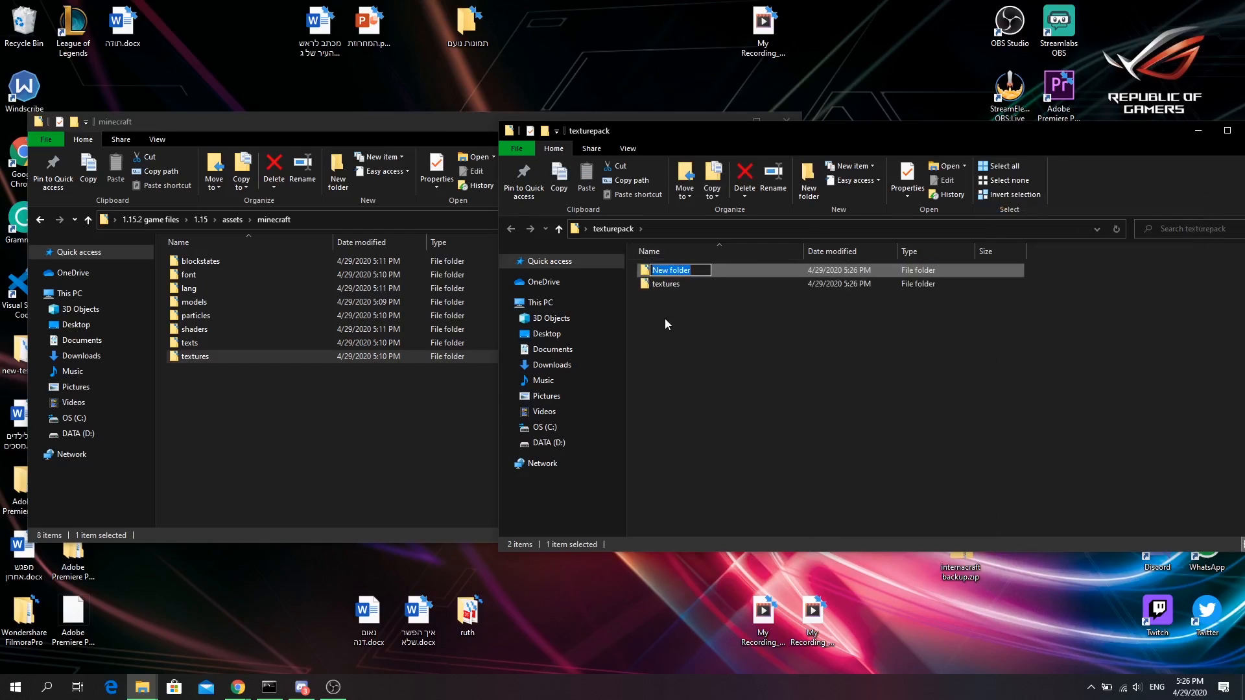
{"action": "key", "text": "BackSpace"}
{"action": "type", "text": "models"}
{"action": "key", "text": "Return"}
{"action": "key", "text": "ctrl+shift+n"}
{"action": "type", "text": "blockstates"}
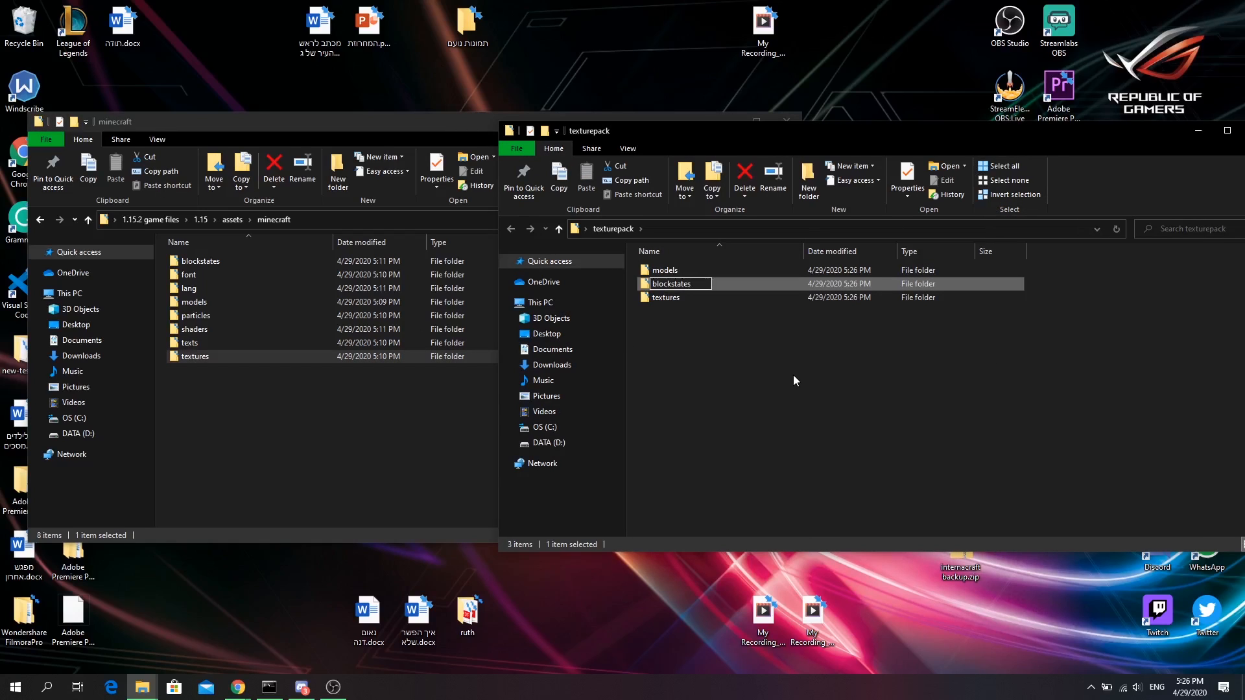
{"action": "key", "text": "Return"}
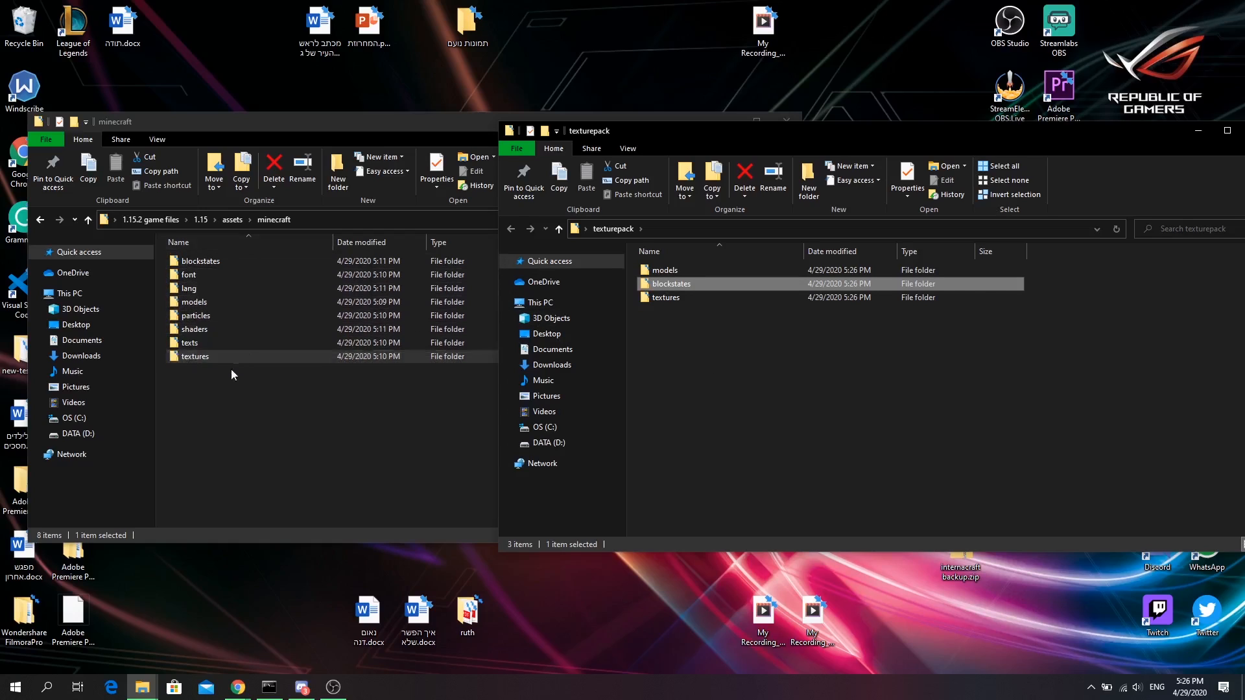
Step: Look over the subfolders in the game's textures folder and return to the minecraft folder
{"action": "double_click", "coordinate": [220, 356]}
{"action": "left_click", "coordinate": [267, 221]}
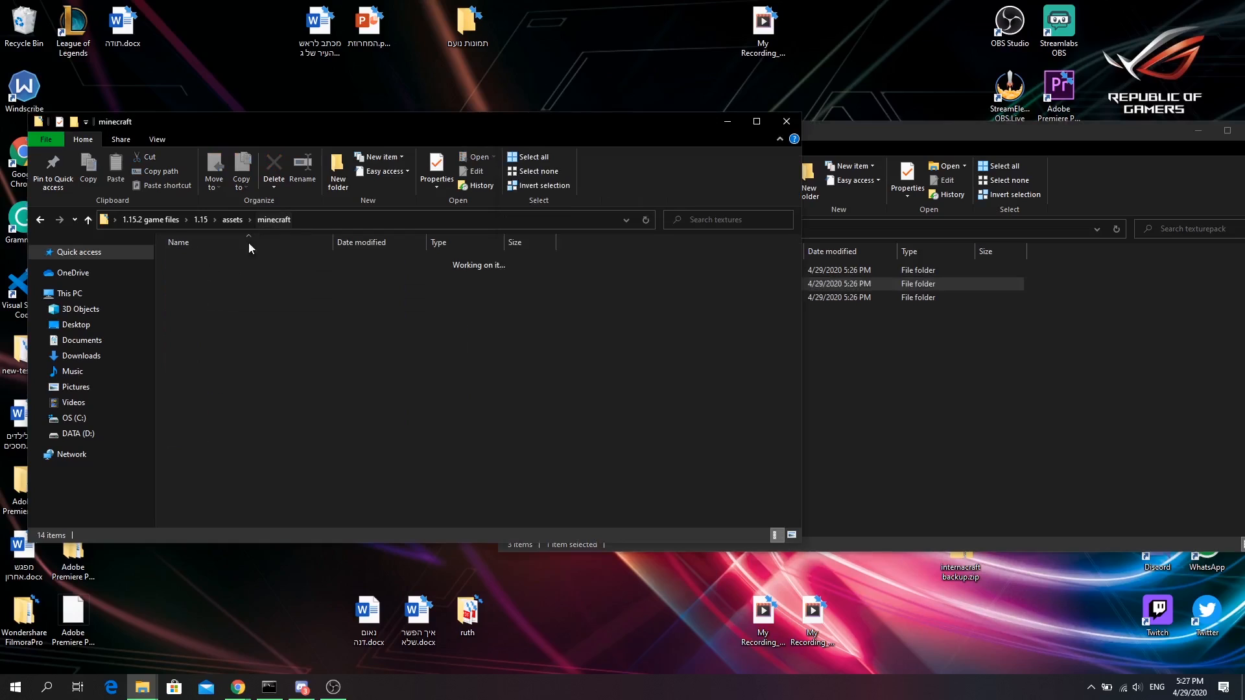
{"action": "double_click", "coordinate": [209, 356]}
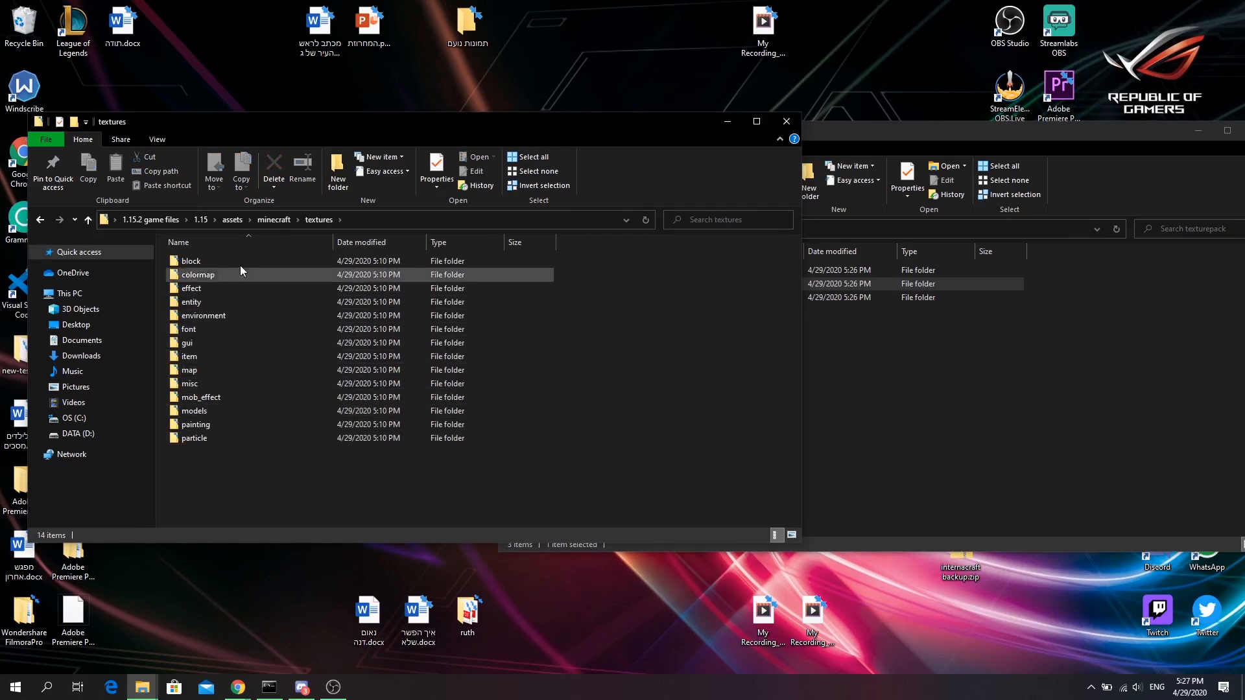
{"action": "left_click", "coordinate": [277, 220]}
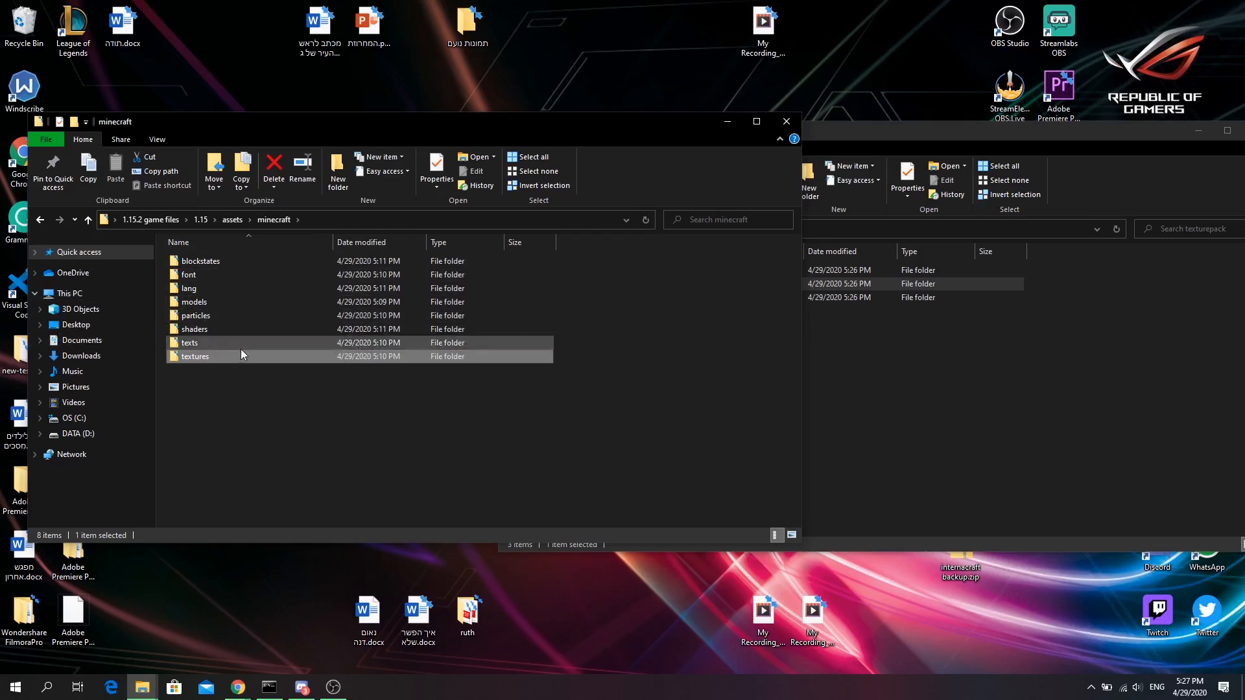
Step: Compare the game's minecraft folder with the texturepack folder and open the game's textures folder
{"action": "left_click", "coordinate": [1086, 430]}
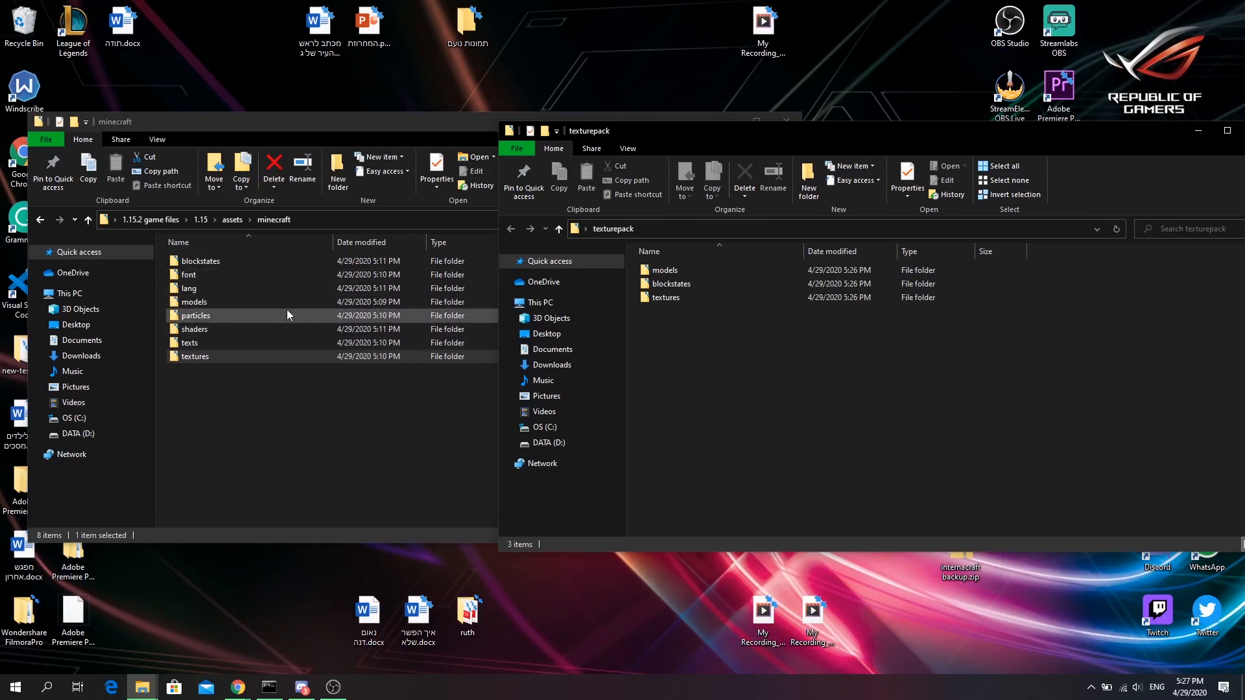
{"action": "left_click", "coordinate": [203, 342]}
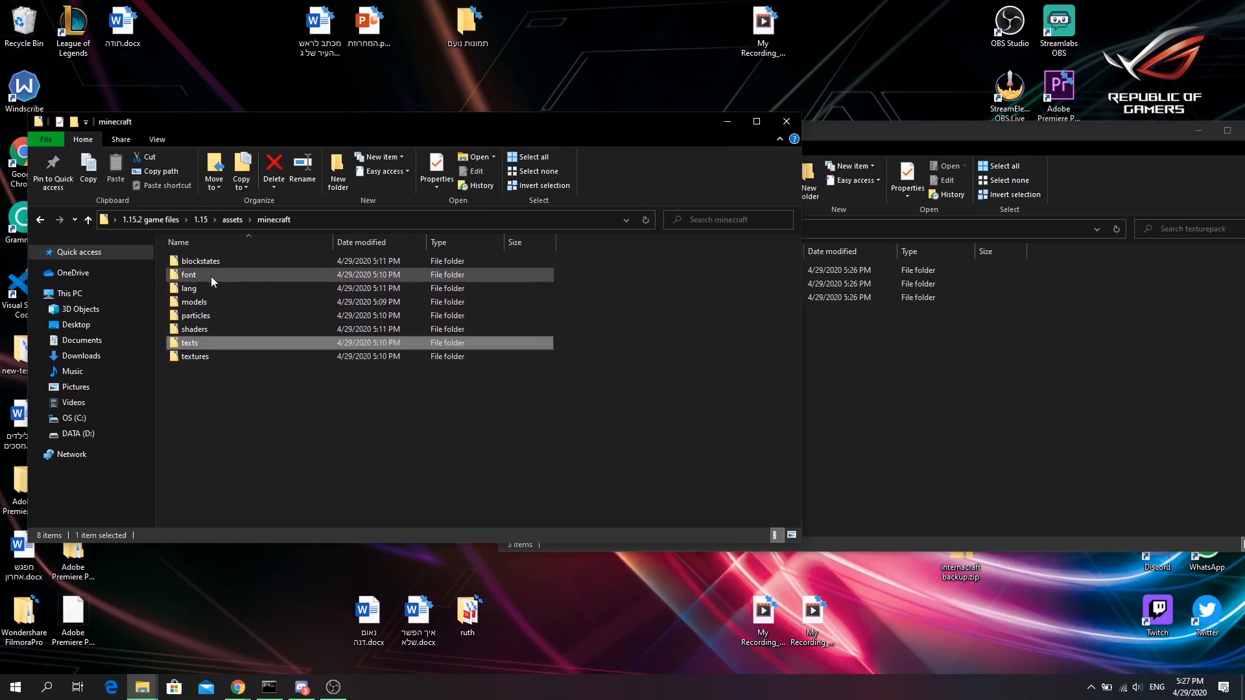
{"action": "left_click", "coordinate": [978, 364]}
{"action": "left_click", "coordinate": [456, 362]}
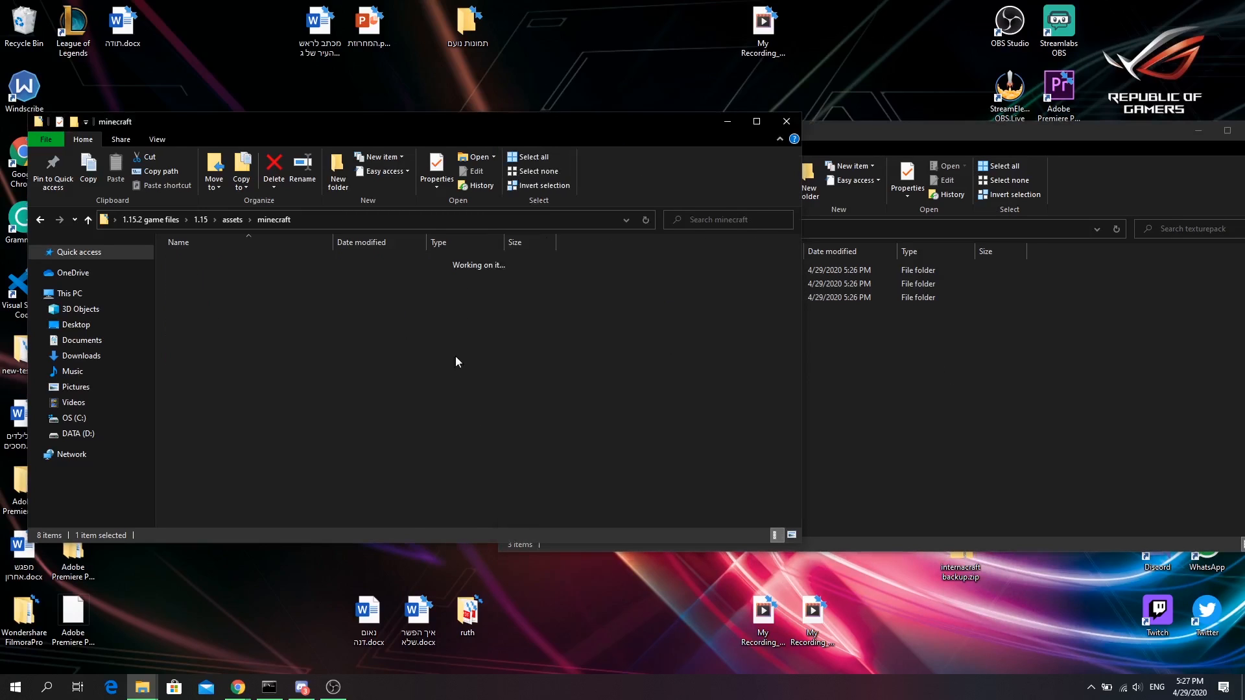
{"action": "left_click", "coordinate": [836, 376]}
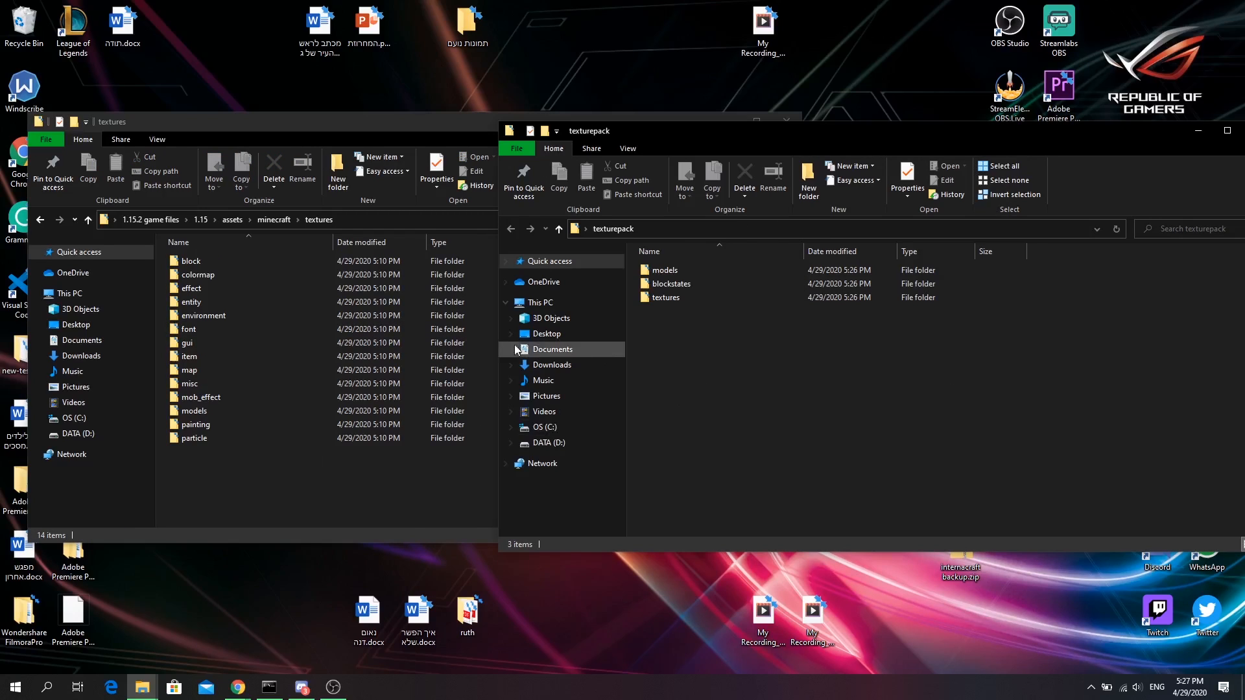
{"action": "left_click", "coordinate": [273, 219]}
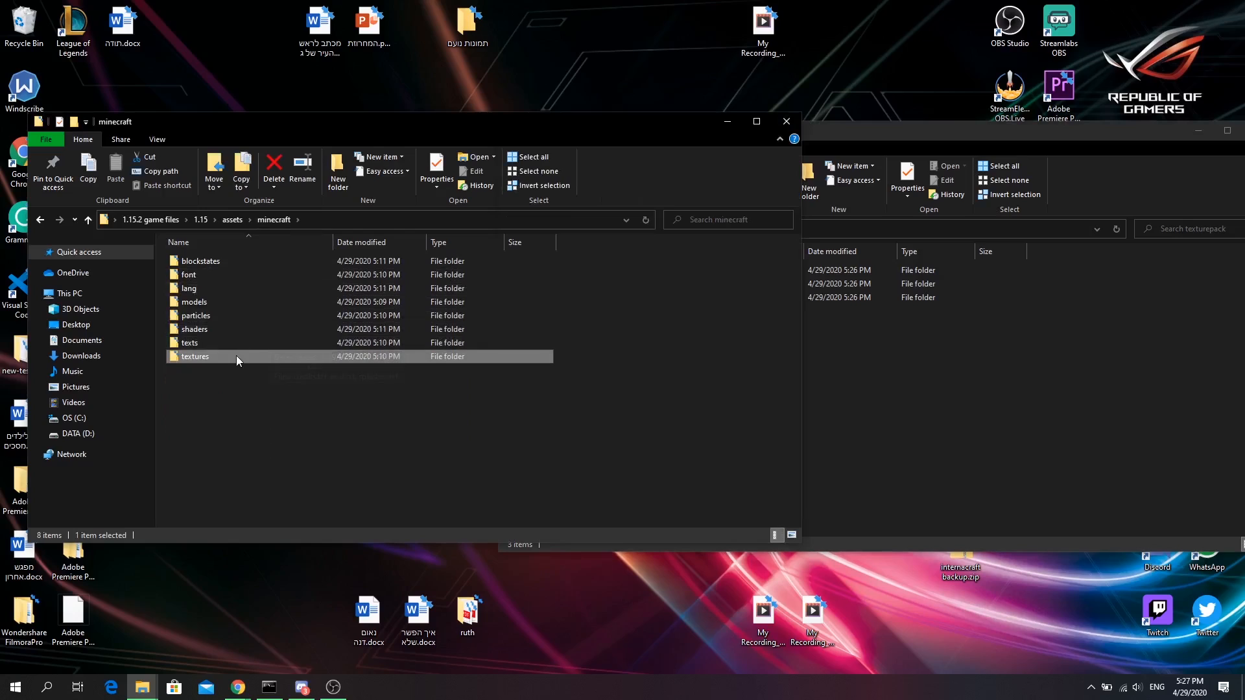
{"action": "double_click", "coordinate": [203, 357]}
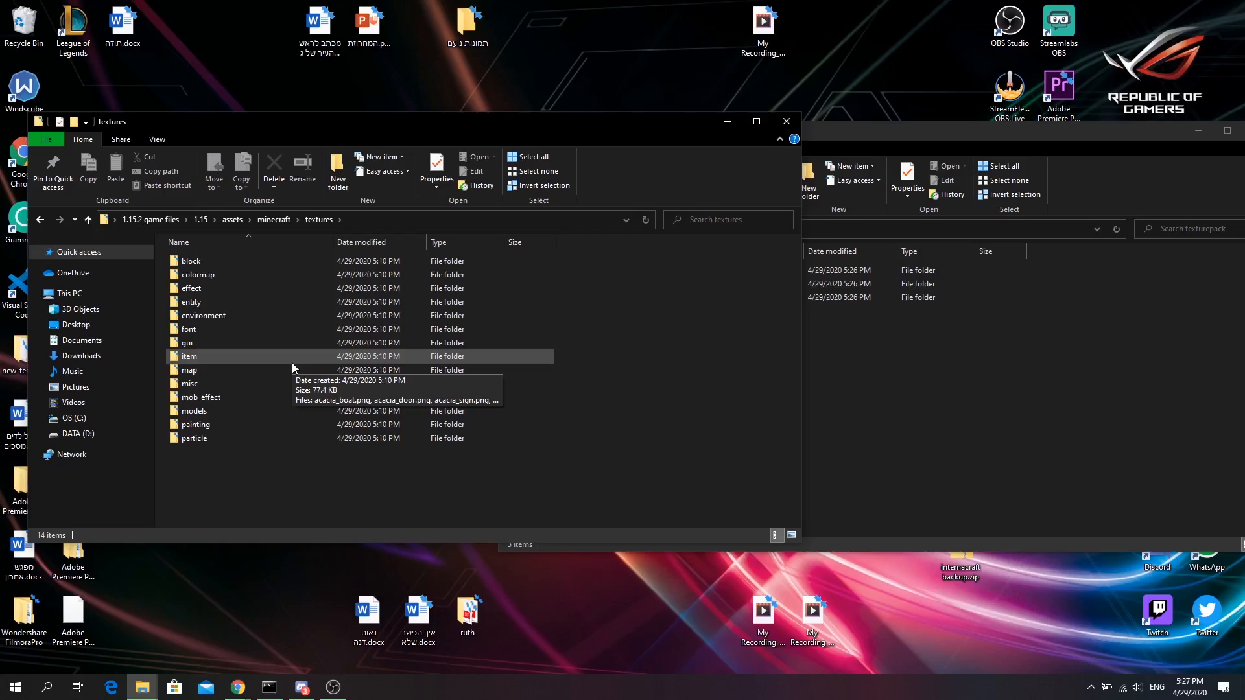
Step: Look through the PNG textures and .png.mcmeta files in the game's textures/block folder and return to textures
{"action": "double_click", "coordinate": [208, 262]}
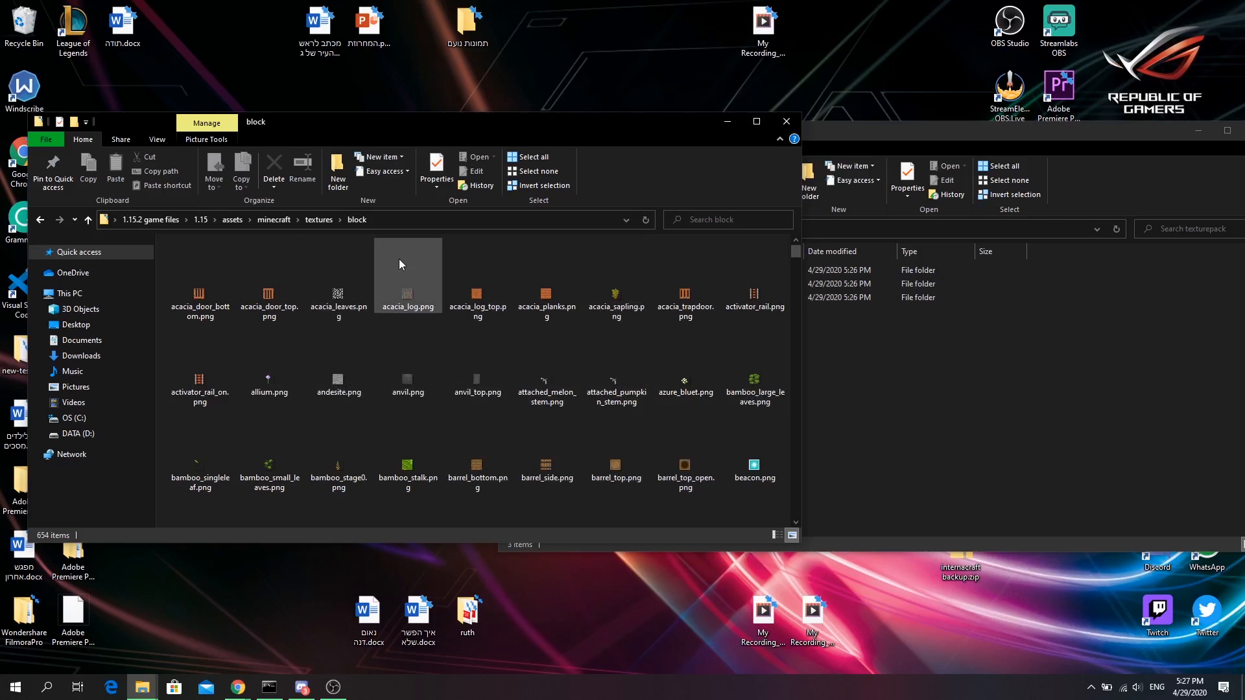
{"action": "scroll", "coordinate": [454, 298], "scroll_direction": "down", "scroll_amount": 5}
{"action": "scroll", "coordinate": [410, 380], "scroll_direction": "up", "scroll_amount": 5}
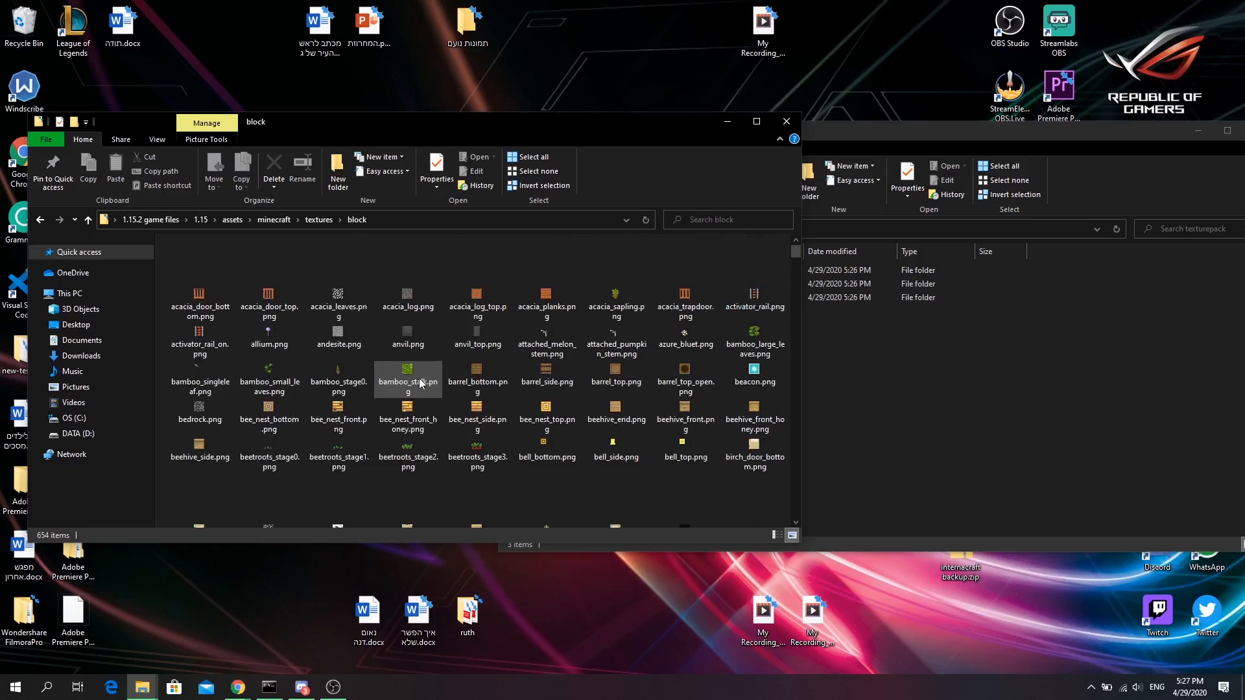
{"action": "scroll", "coordinate": [616, 381], "scroll_direction": "up", "scroll_amount": 1}
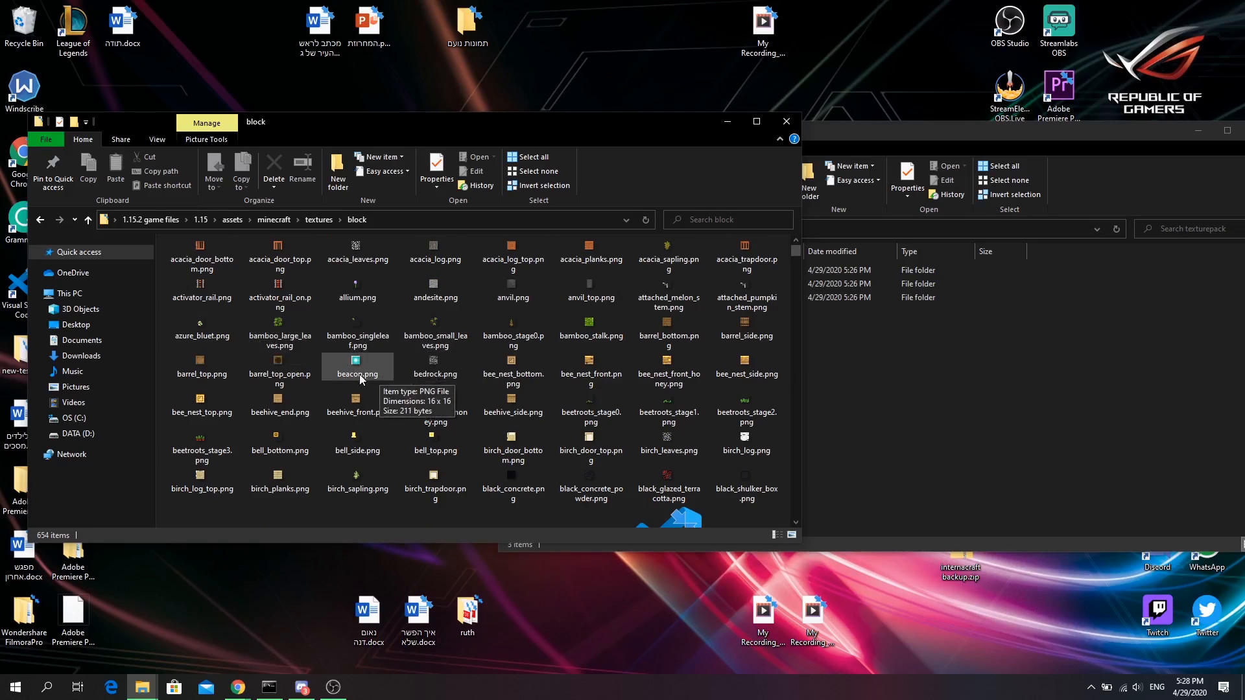
{"action": "scroll", "coordinate": [549, 349], "scroll_direction": "down", "scroll_amount": 3}
{"action": "scroll", "coordinate": [548, 349], "scroll_direction": "down", "scroll_amount": 2}
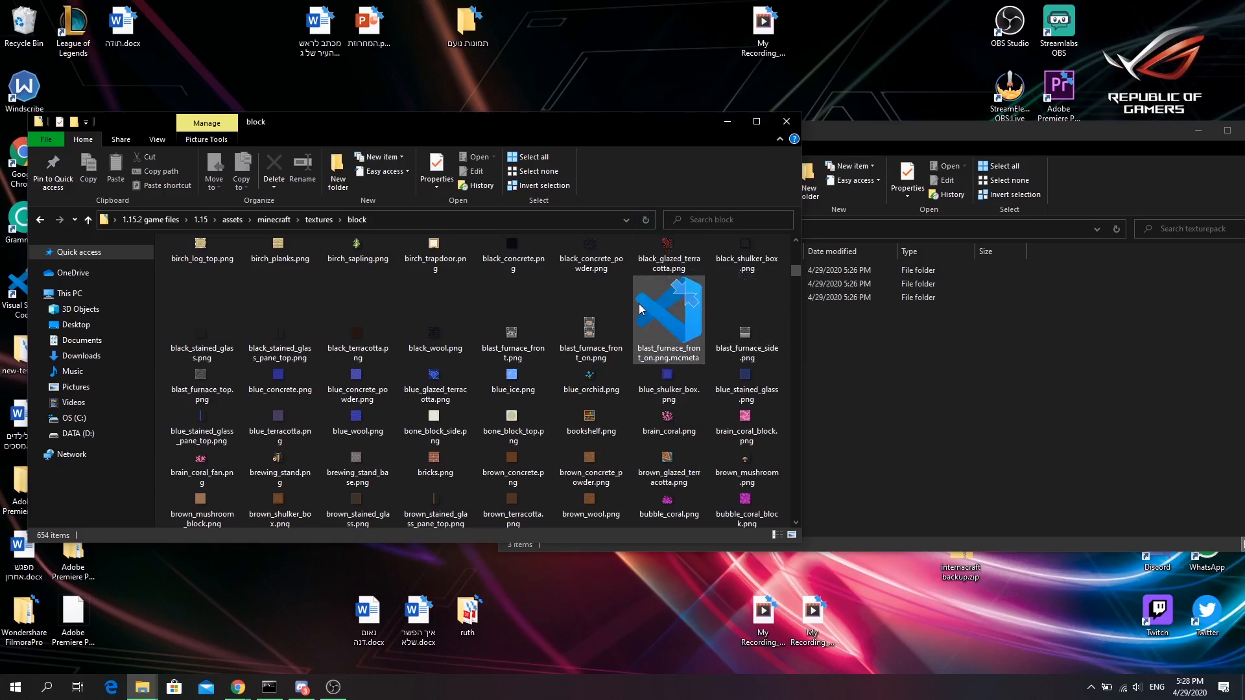
{"action": "scroll", "coordinate": [662, 350], "scroll_direction": "up", "scroll_amount": 1}
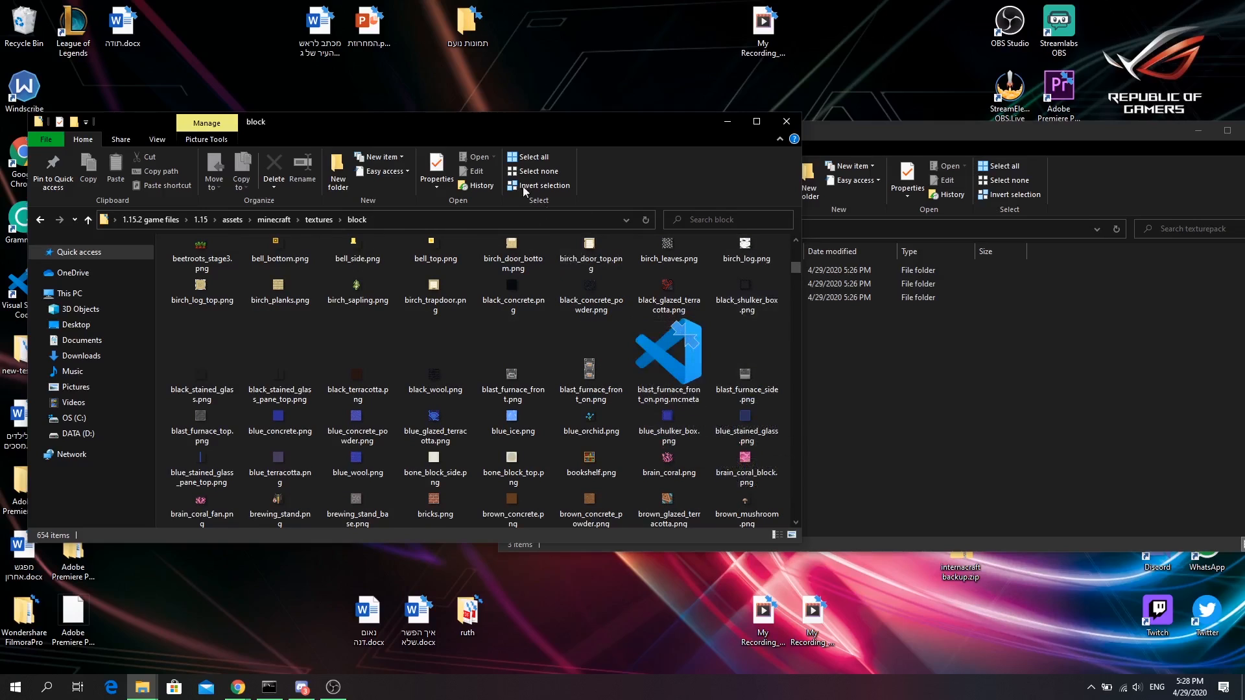
{"action": "left_click", "coordinate": [654, 354]}
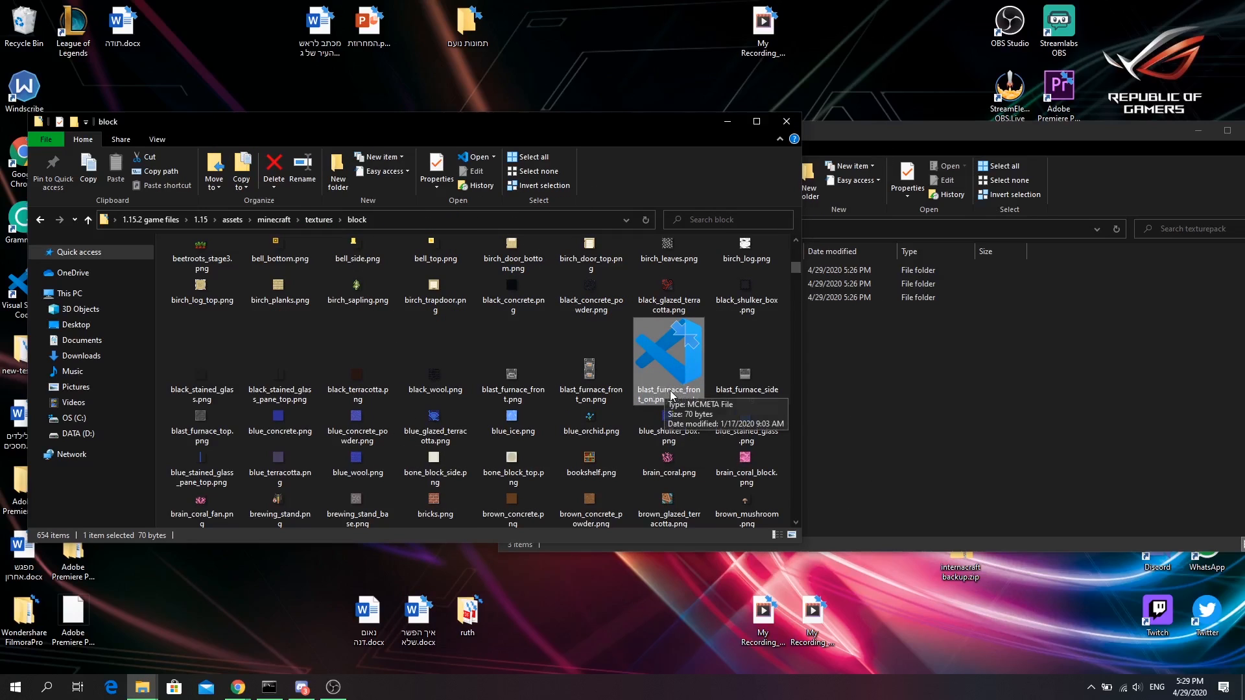
{"action": "scroll", "coordinate": [659, 389], "scroll_direction": "down", "scroll_amount": 5}
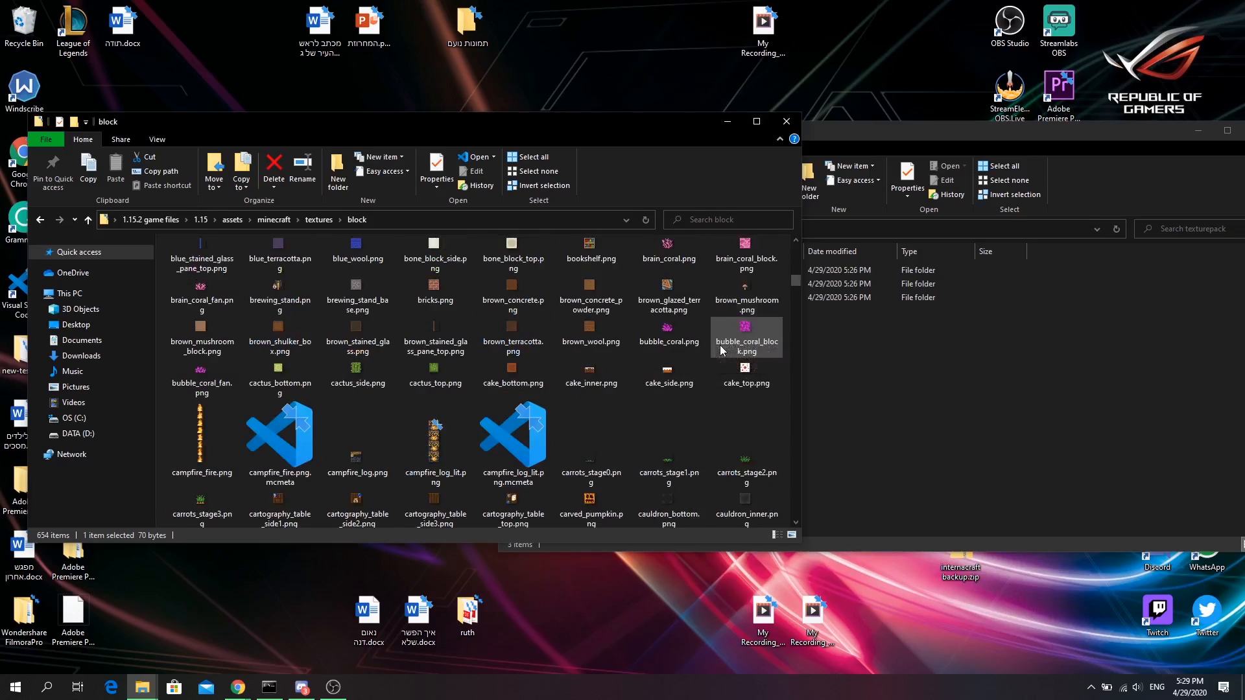
{"action": "scroll", "coordinate": [509, 357], "scroll_direction": "down", "scroll_amount": 12}
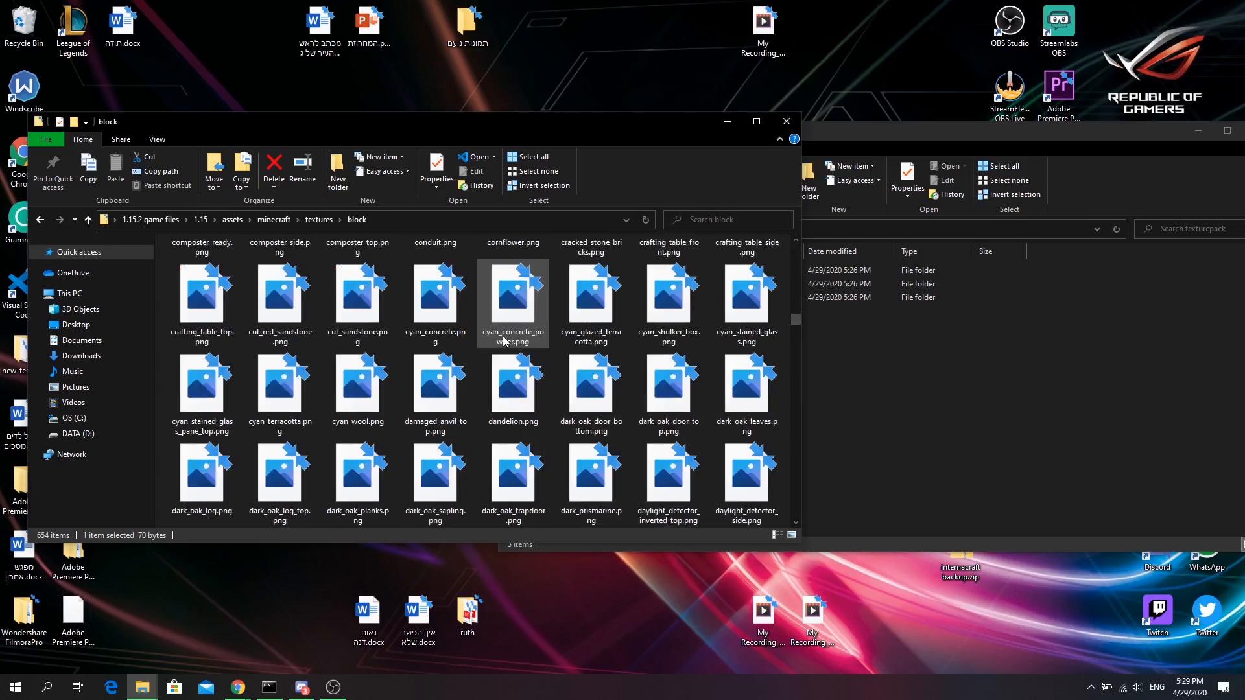
{"action": "scroll", "coordinate": [532, 350], "scroll_direction": "up", "scroll_amount": 15}
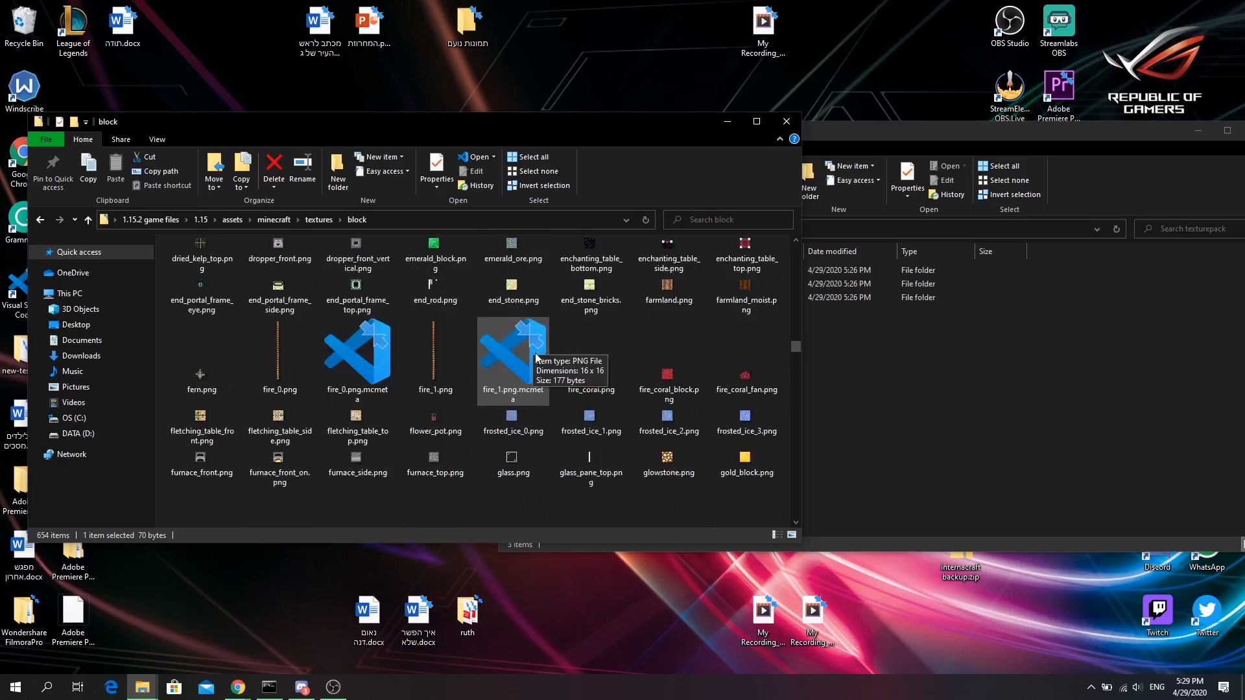
{"action": "key", "text": "BackSpace"}
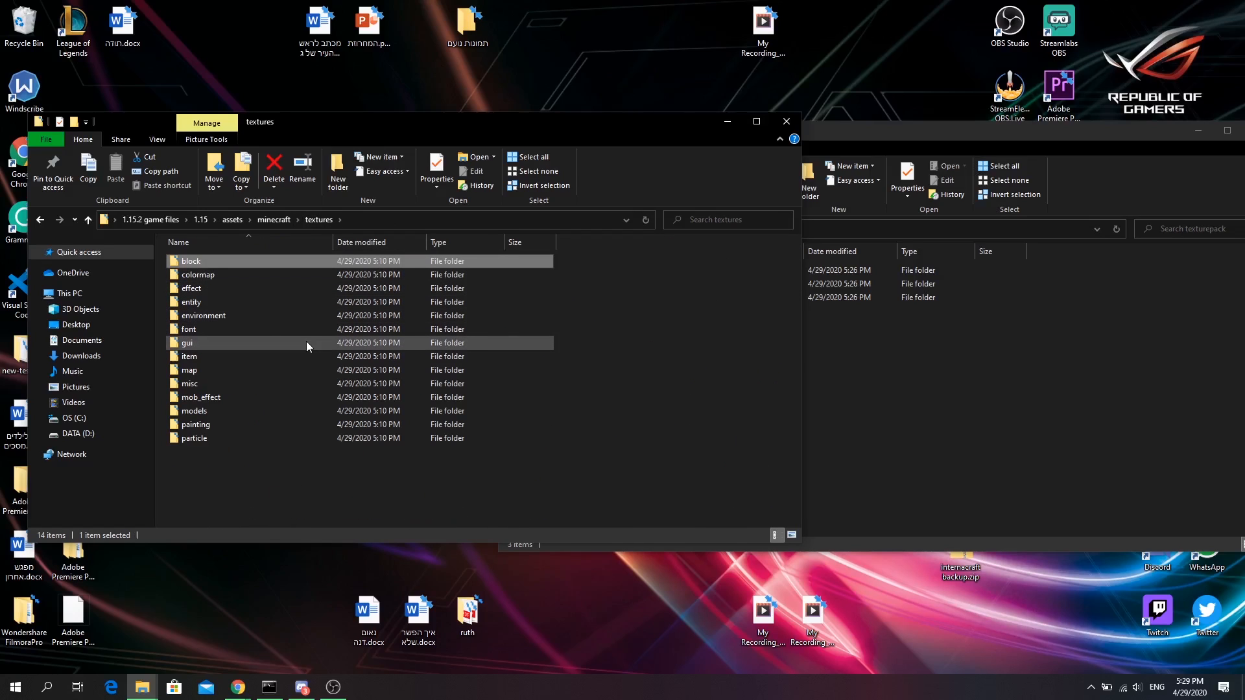
Step: Check the contents of the game's blockstates and models folders and return to the minecraft folder
{"action": "left_click", "coordinate": [274, 219]}
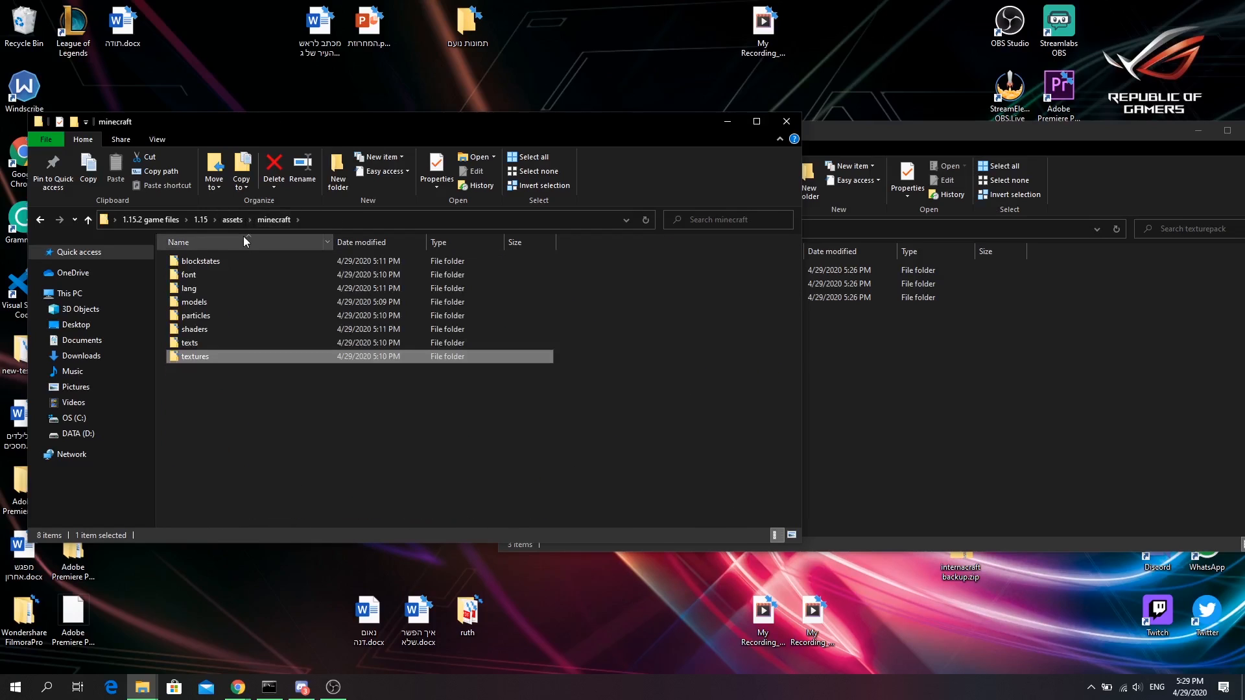
{"action": "double_click", "coordinate": [197, 265]}
{"action": "left_click", "coordinate": [273, 222]}
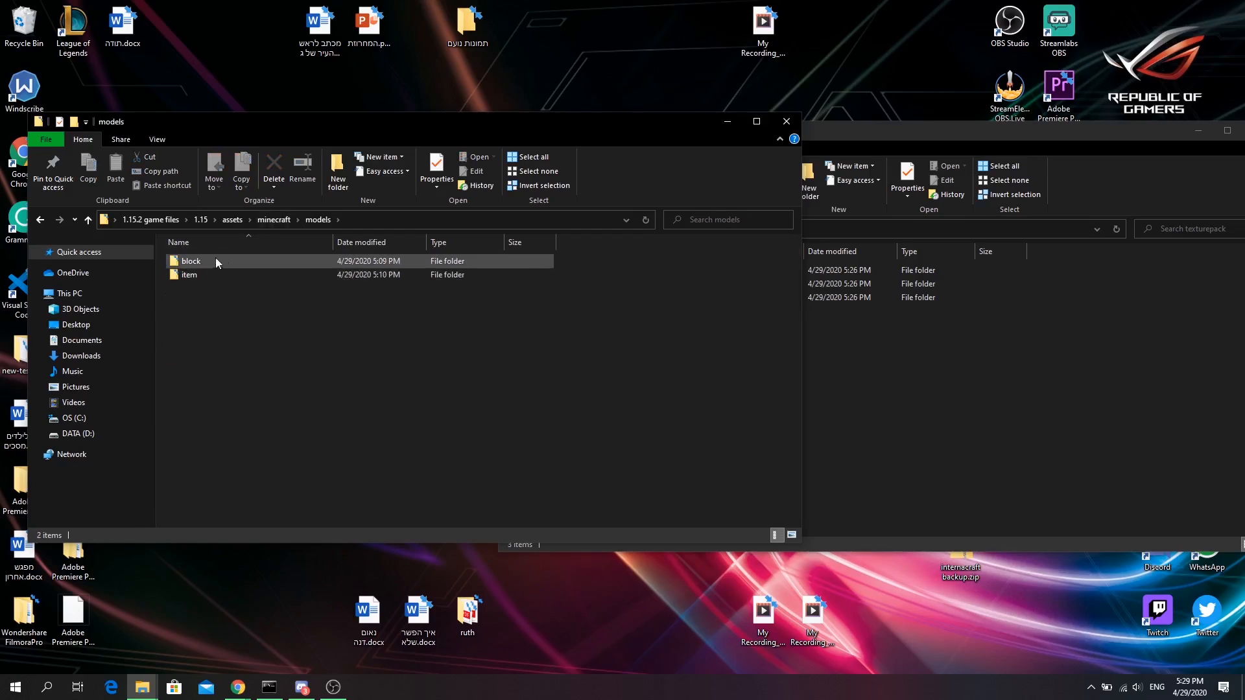
{"action": "left_click", "coordinate": [273, 219]}
Step: Open the models folder in texturepack and the game's models folder side by side
{"action": "left_click", "coordinate": [875, 313]}
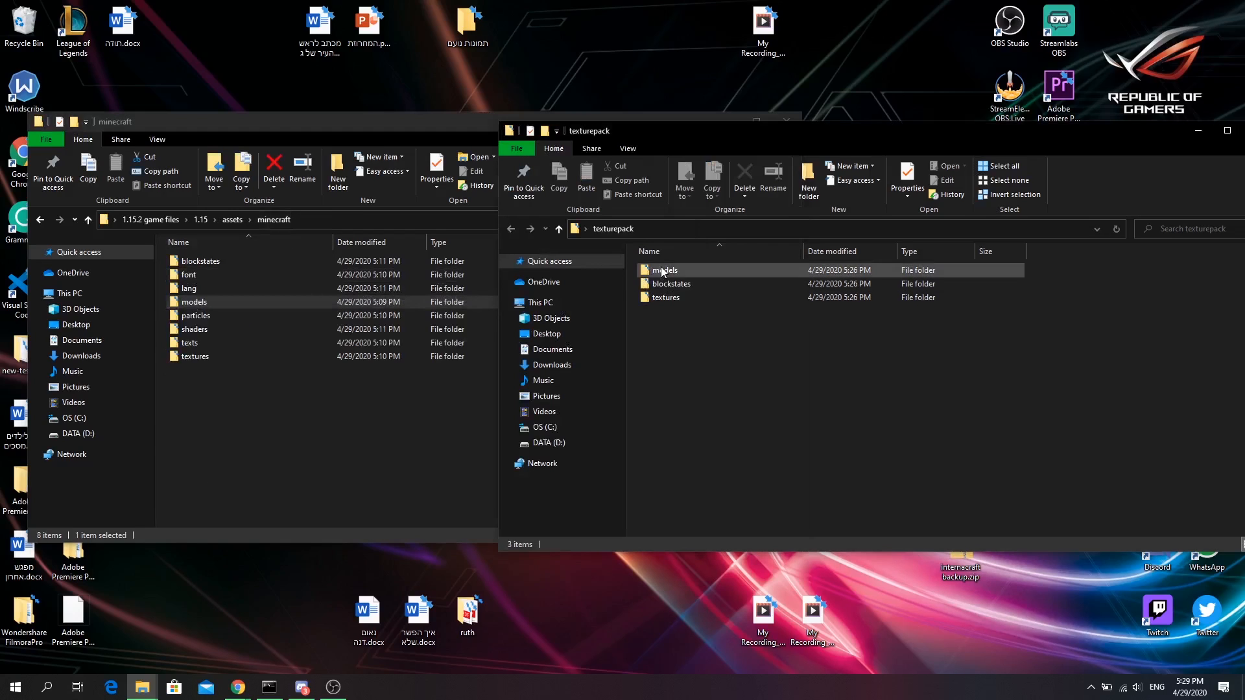
{"action": "double_click", "coordinate": [711, 267]}
{"action": "double_click", "coordinate": [274, 302]}
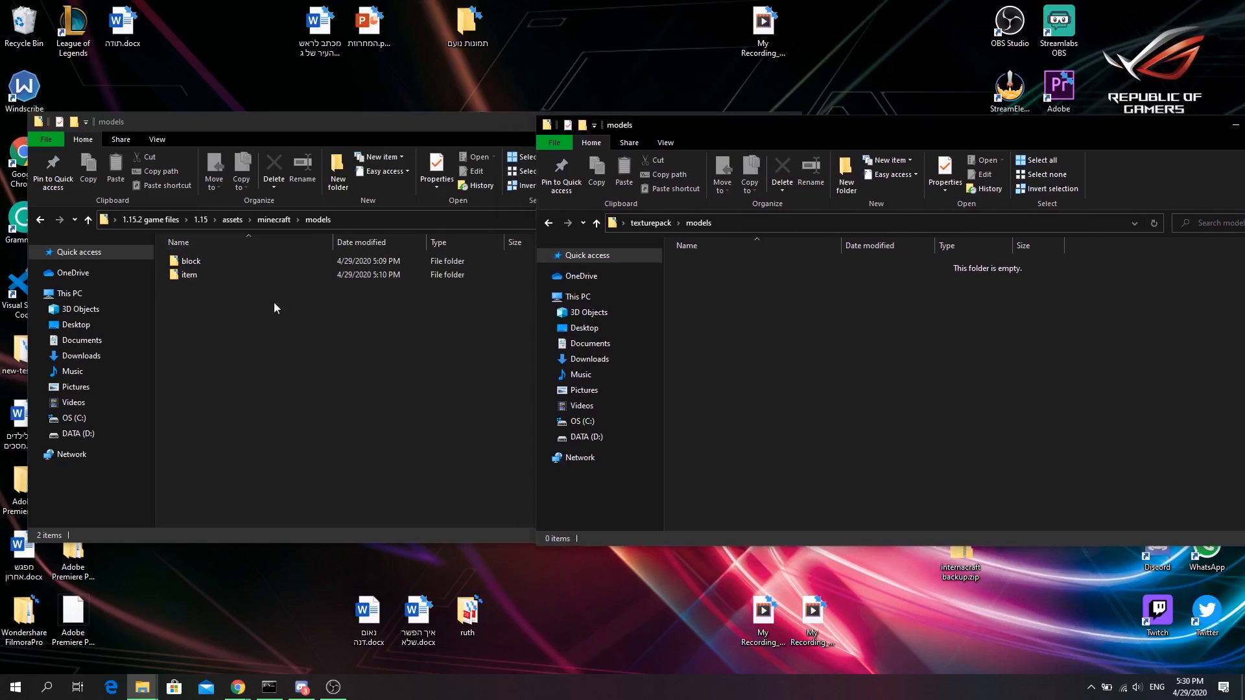
Step: Open the game's models/block folder and search it for barrel
{"action": "left_click", "coordinate": [300, 262]}
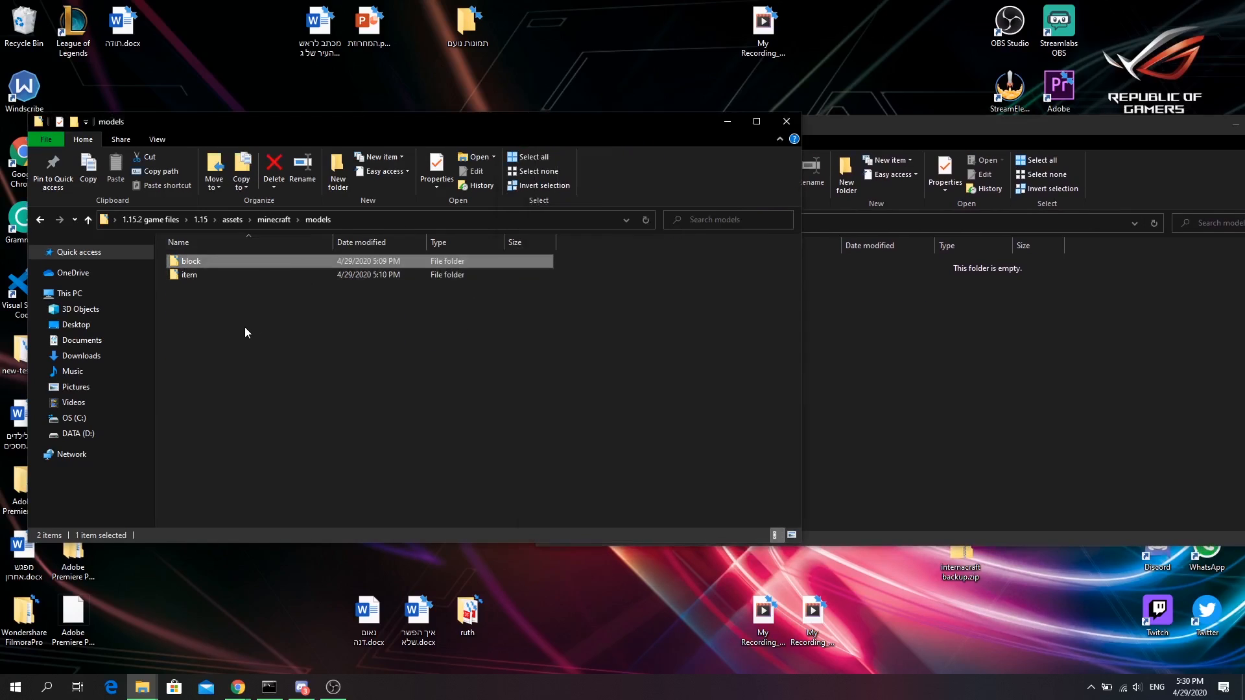
{"action": "double_click", "coordinate": [261, 262]}
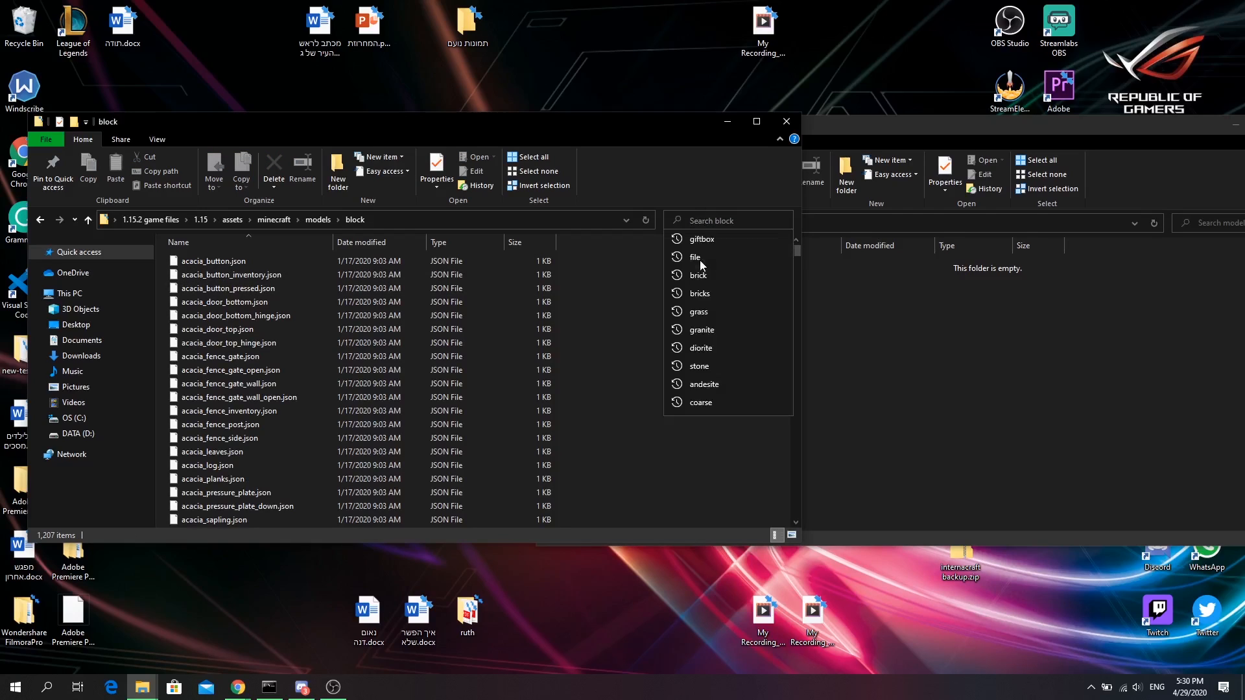
{"action": "scroll", "coordinate": [700, 264], "scroll_direction": "down", "scroll_amount": 10}
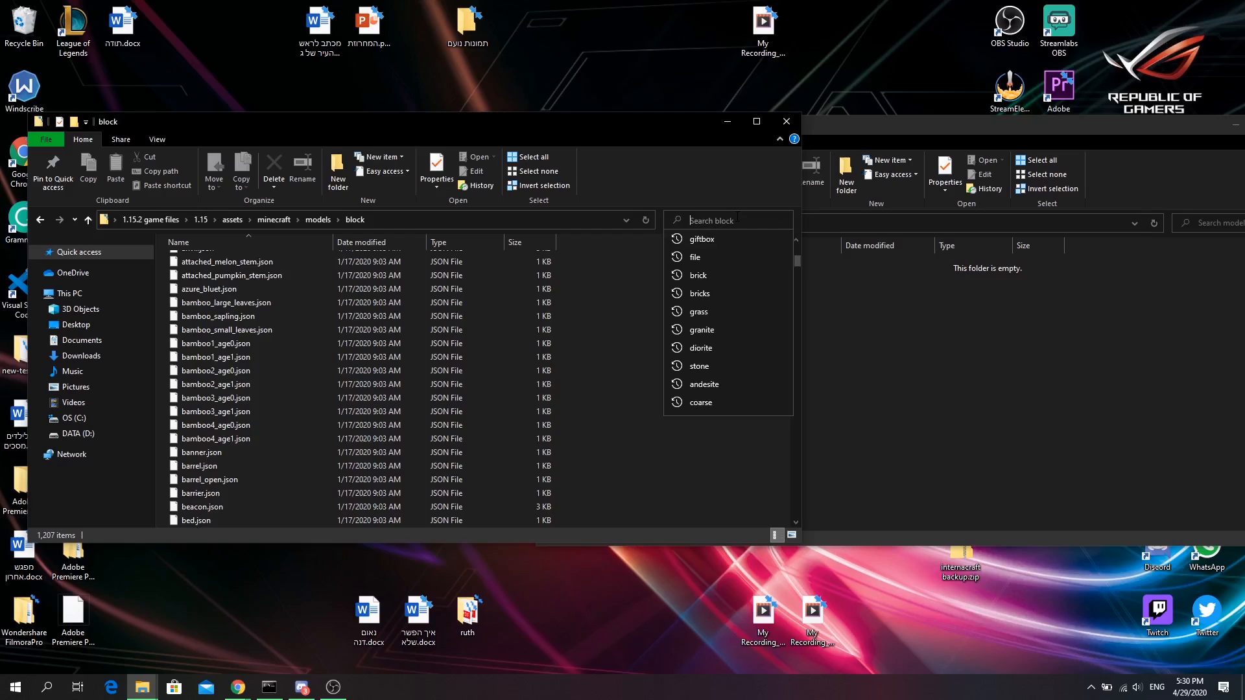
{"action": "type", "text": "arrle"}
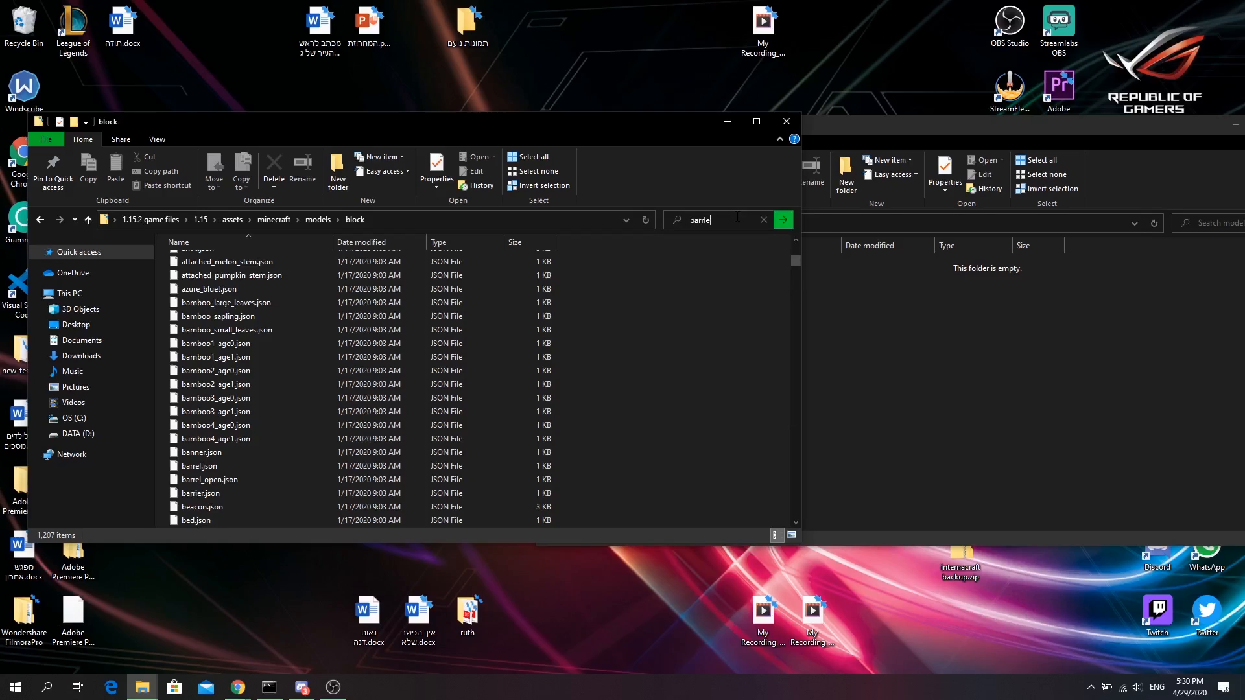
{"action": "left_click", "coordinate": [782, 223]}
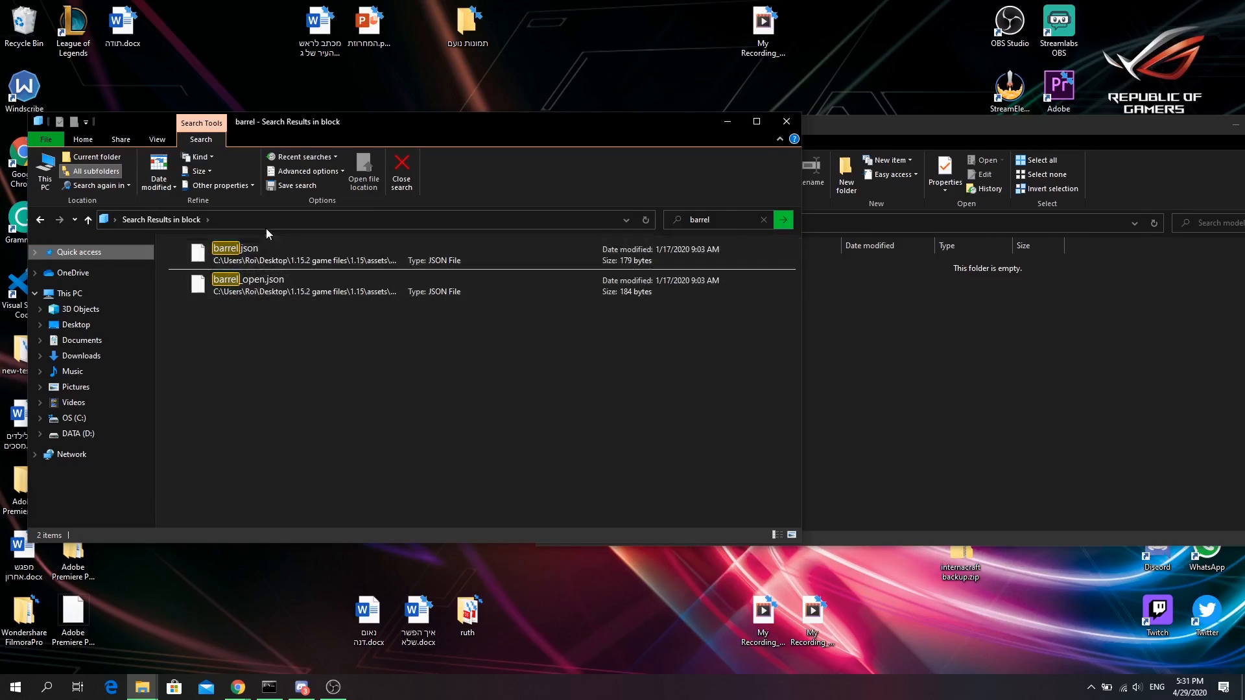
Step: Create a folder named block inside texturepack's models folder
{"action": "left_click", "coordinate": [983, 291]}
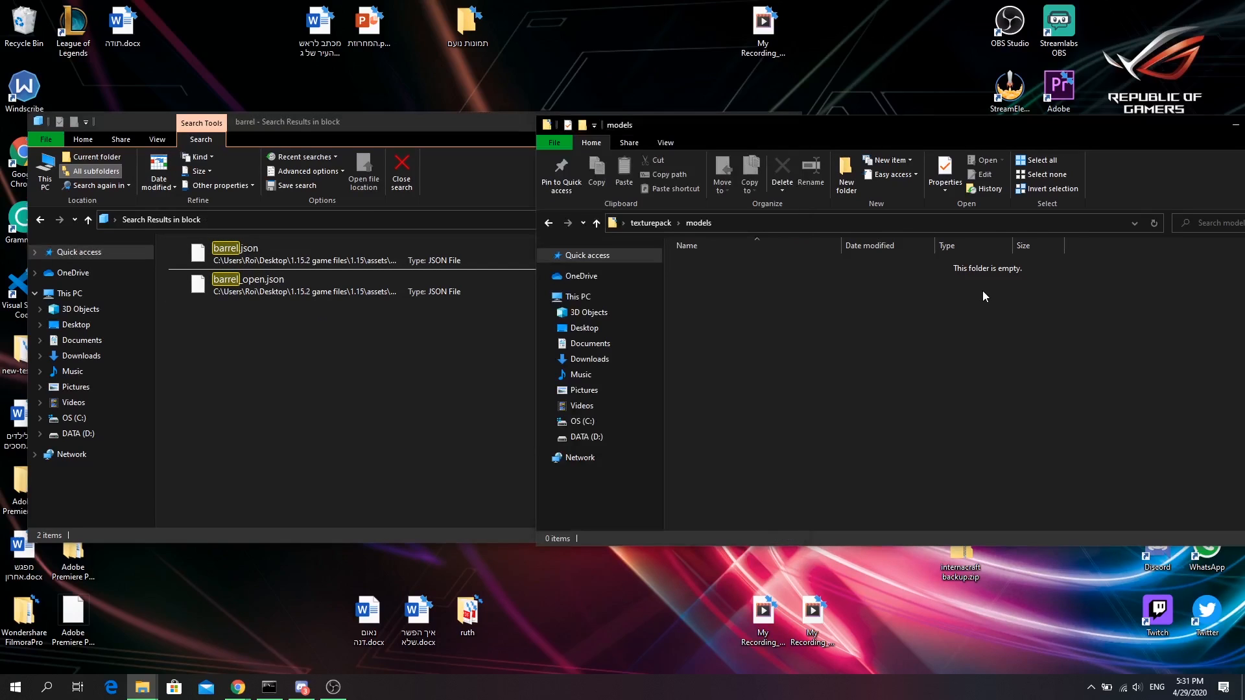
{"action": "right_click", "coordinate": [846, 270]}
{"action": "left_click", "coordinate": [392, 338]}
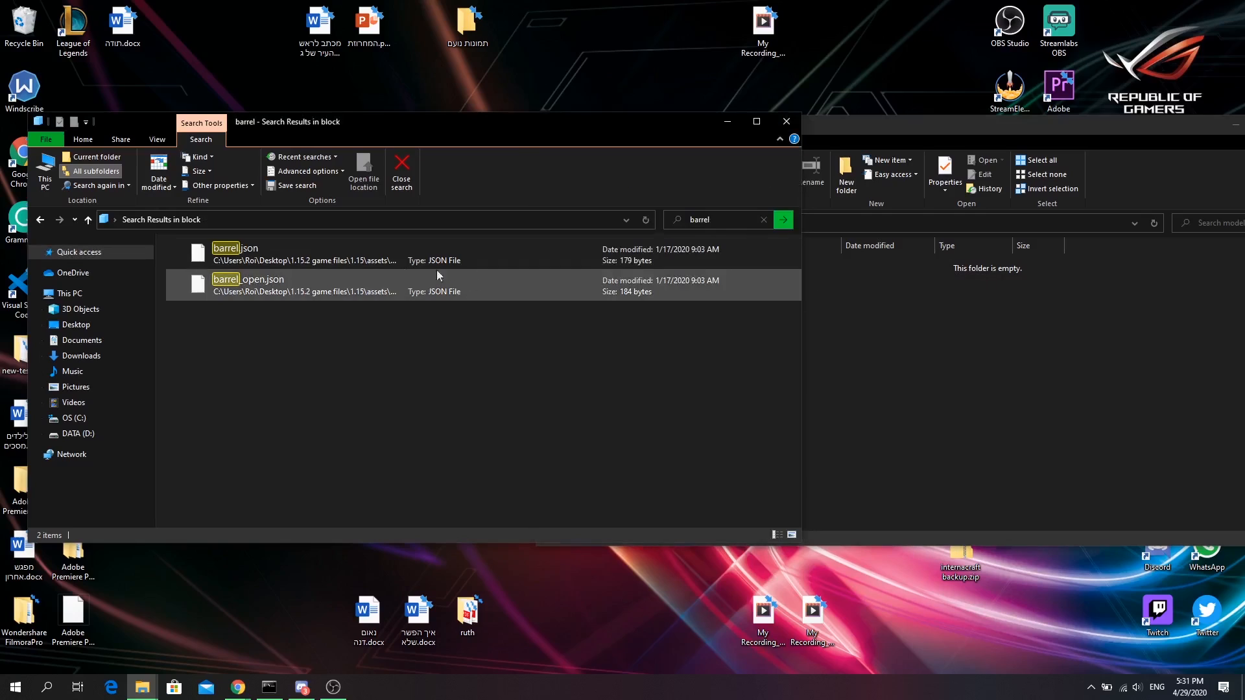
{"action": "left_click", "coordinate": [959, 301]}
{"action": "right_click", "coordinate": [959, 301]}
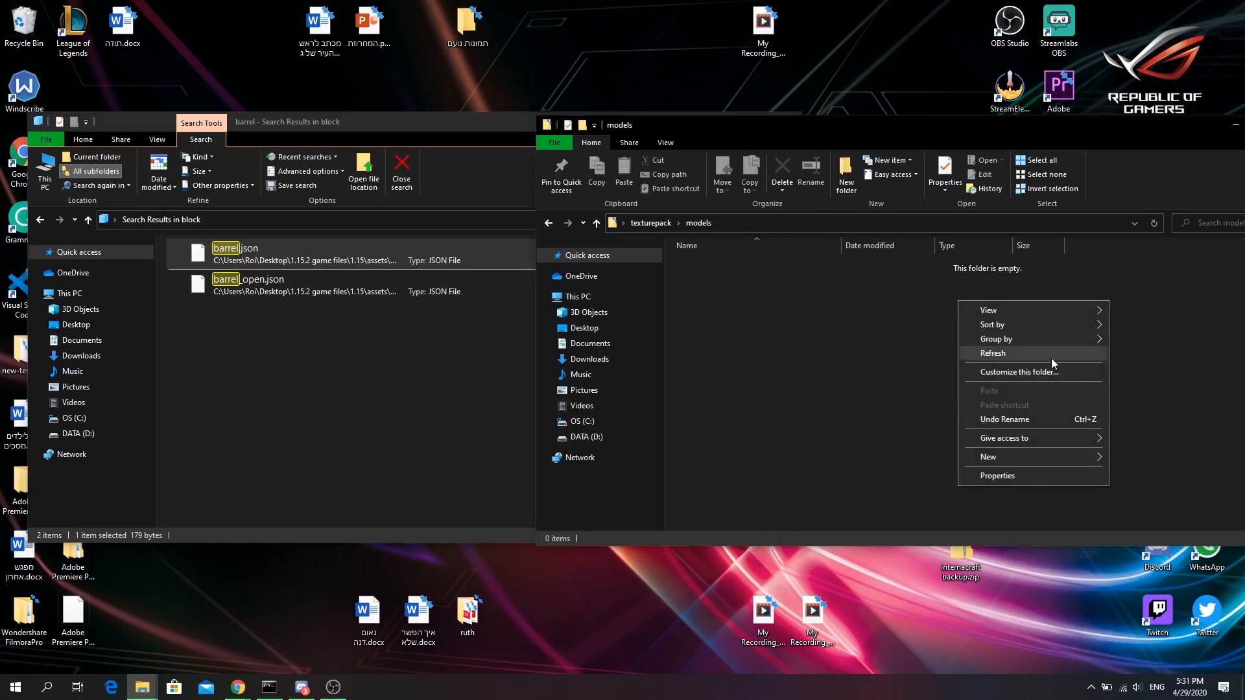
{"action": "mouse_move", "coordinate": [1033, 454]}
{"action": "left_click", "coordinate": [807, 161]}
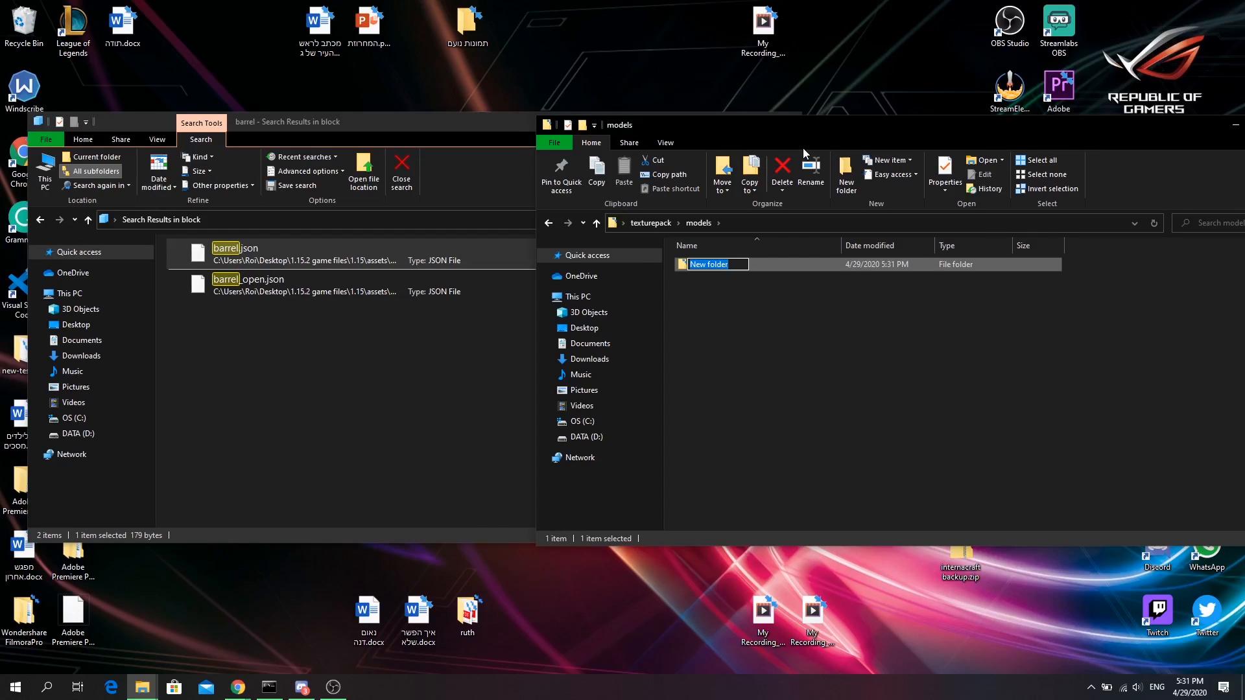
{"action": "type", "text": "blocks"}
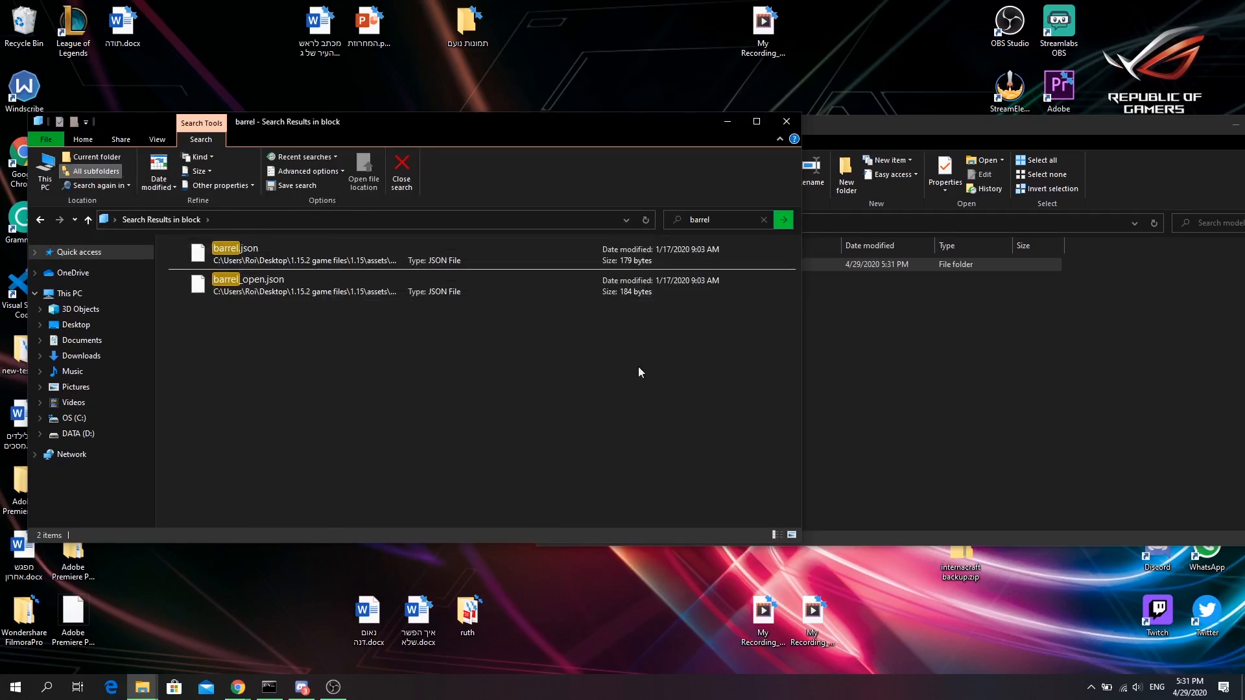
Step: Copy barrel.json and barrel_open.json from the search results into texturepack's models/block folder and return to texturepack
{"action": "left_click", "coordinate": [933, 303]}
{"action": "double_click", "coordinate": [713, 264]}
{"action": "left_click", "coordinate": [402, 330]}
{"action": "left_click", "coordinate": [347, 259]}
{"action": "left_click", "coordinate": [355, 284], "text": "ctrl"}
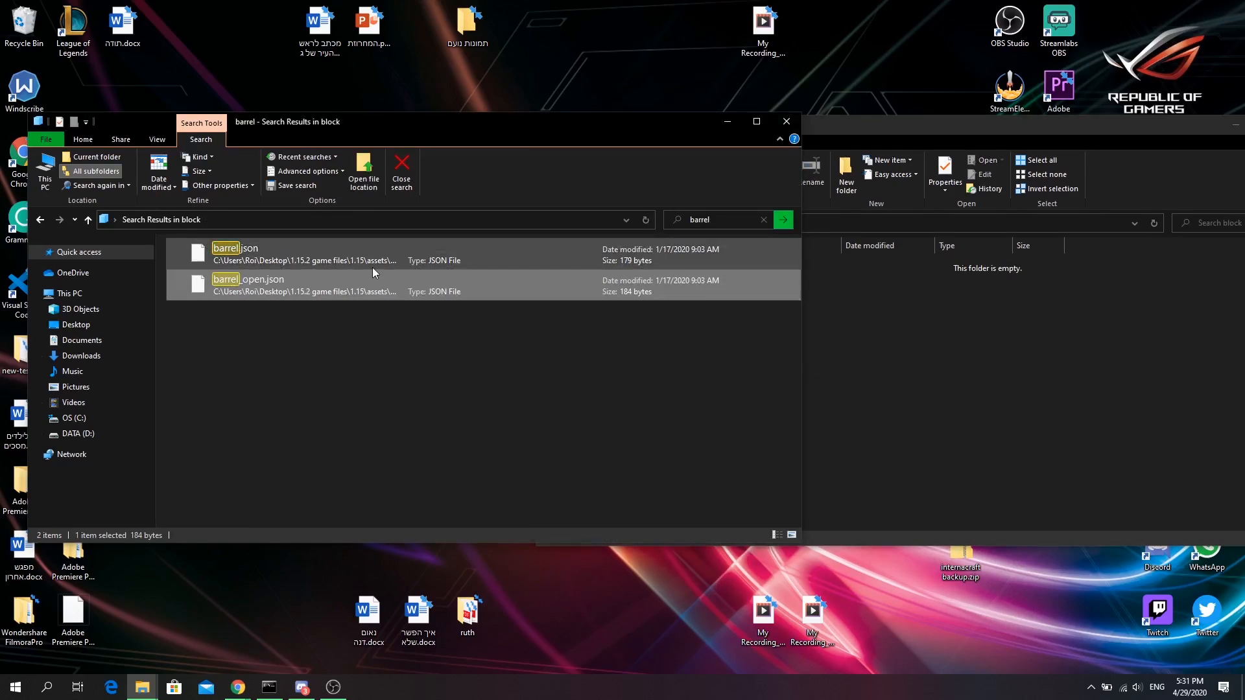
{"action": "left_click", "coordinate": [971, 324]}
{"action": "key", "text": "ctrl+v"}
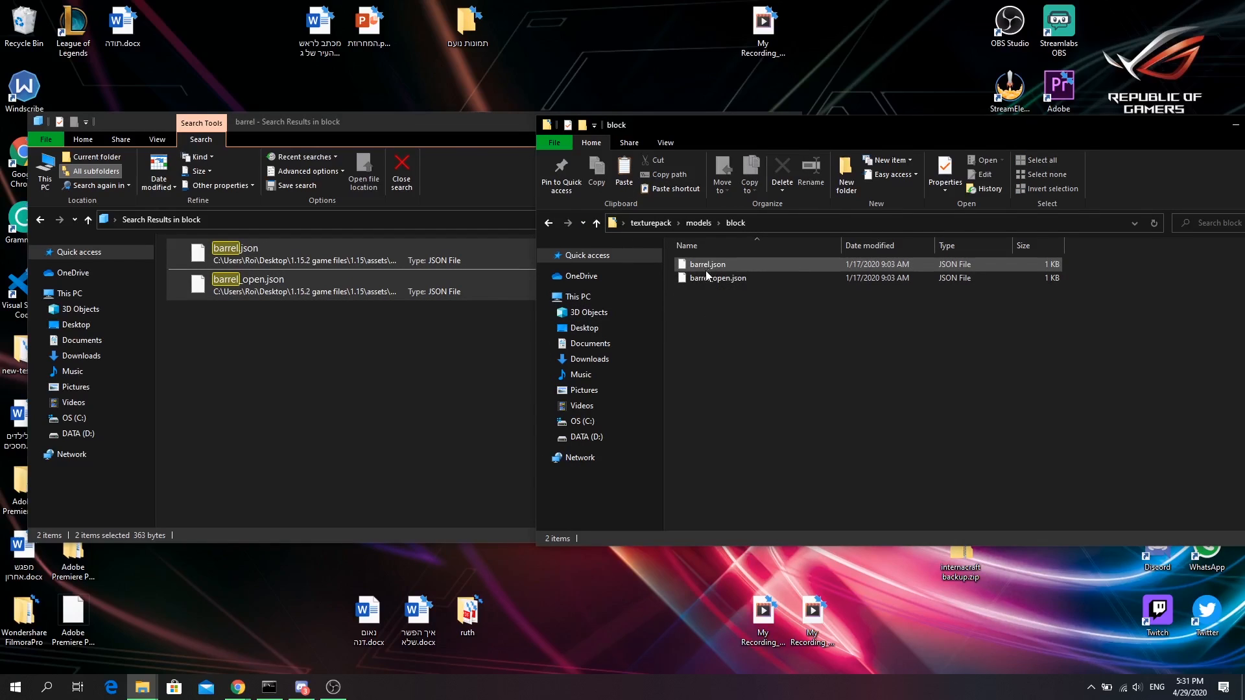
{"action": "left_click", "coordinate": [649, 223]}
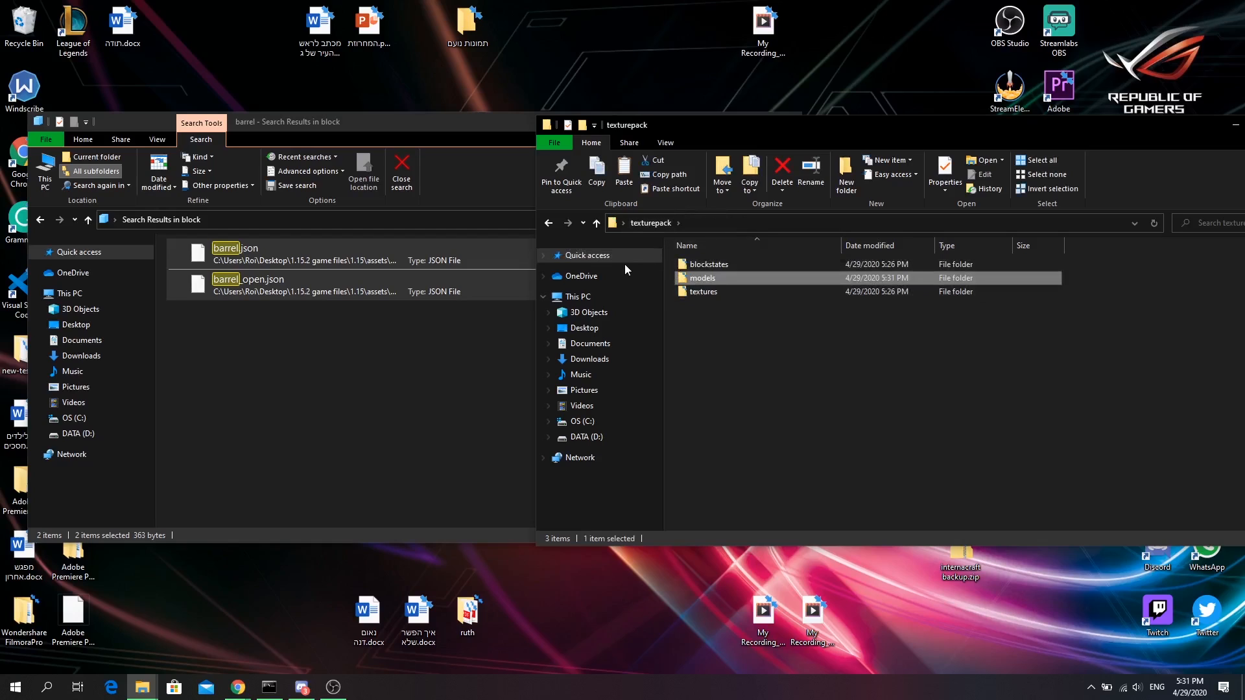
Step: Leave the model search results, open the game's blockstates folder and search it for barrel
{"action": "left_click", "coordinate": [376, 342]}
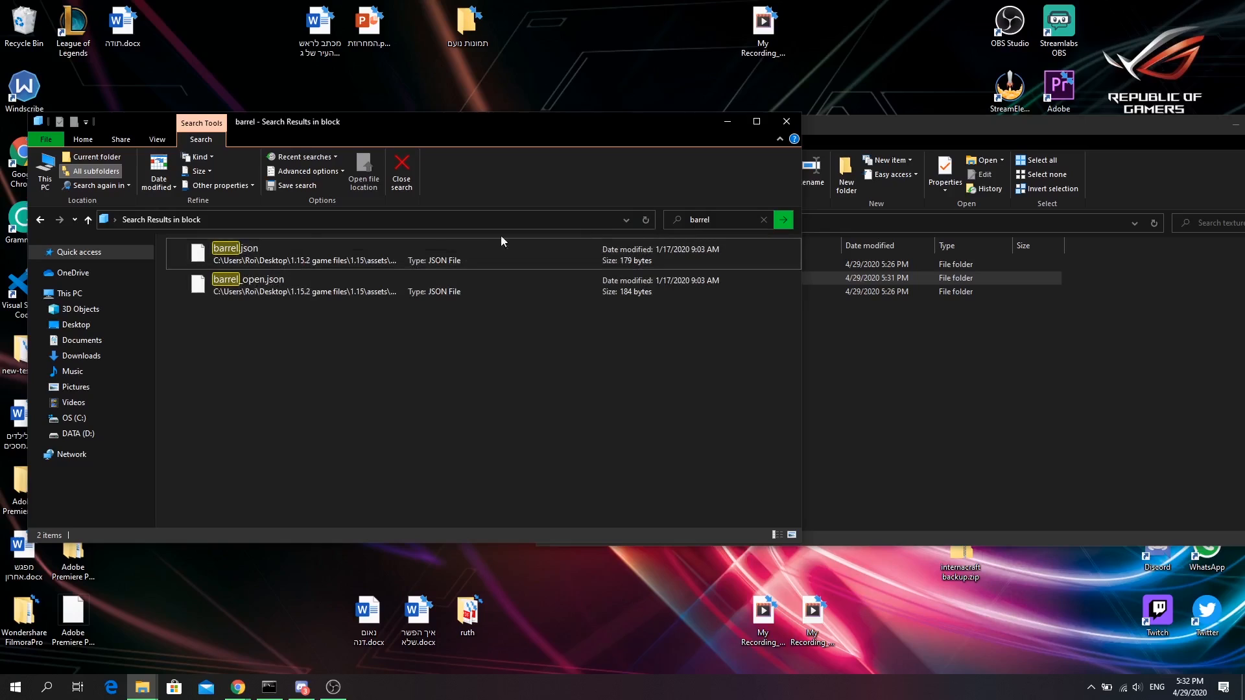
{"action": "left_click", "coordinate": [39, 222]}
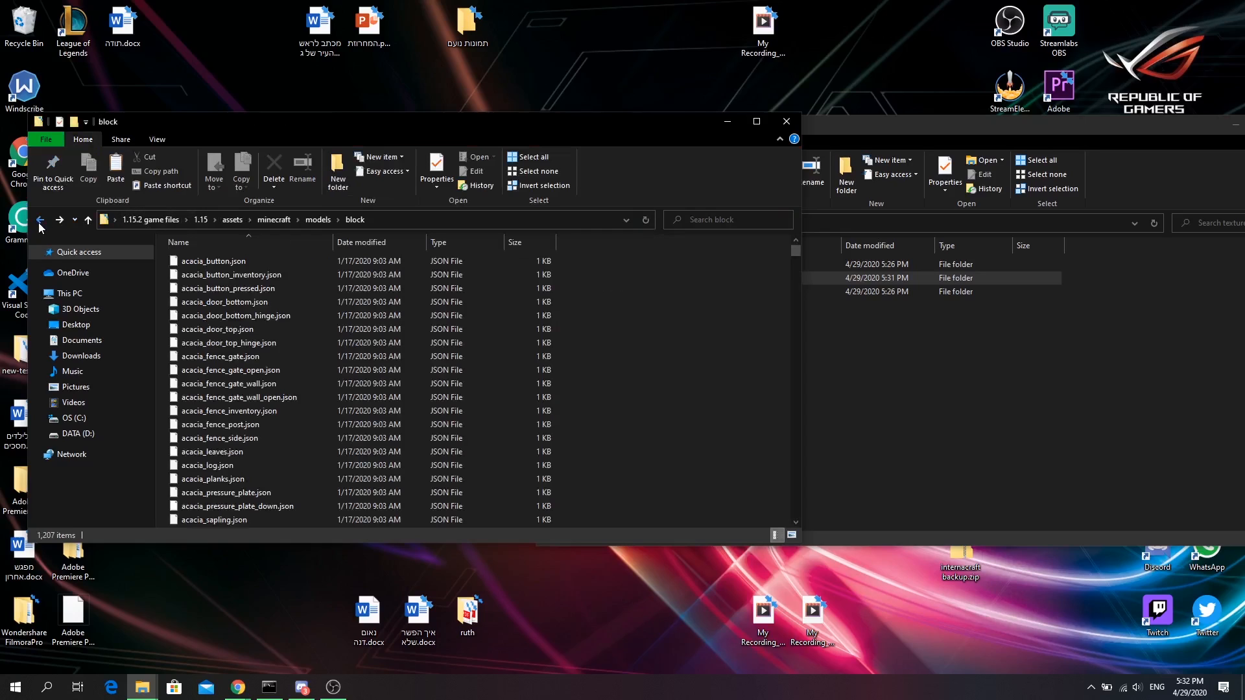
{"action": "left_click", "coordinate": [274, 221]}
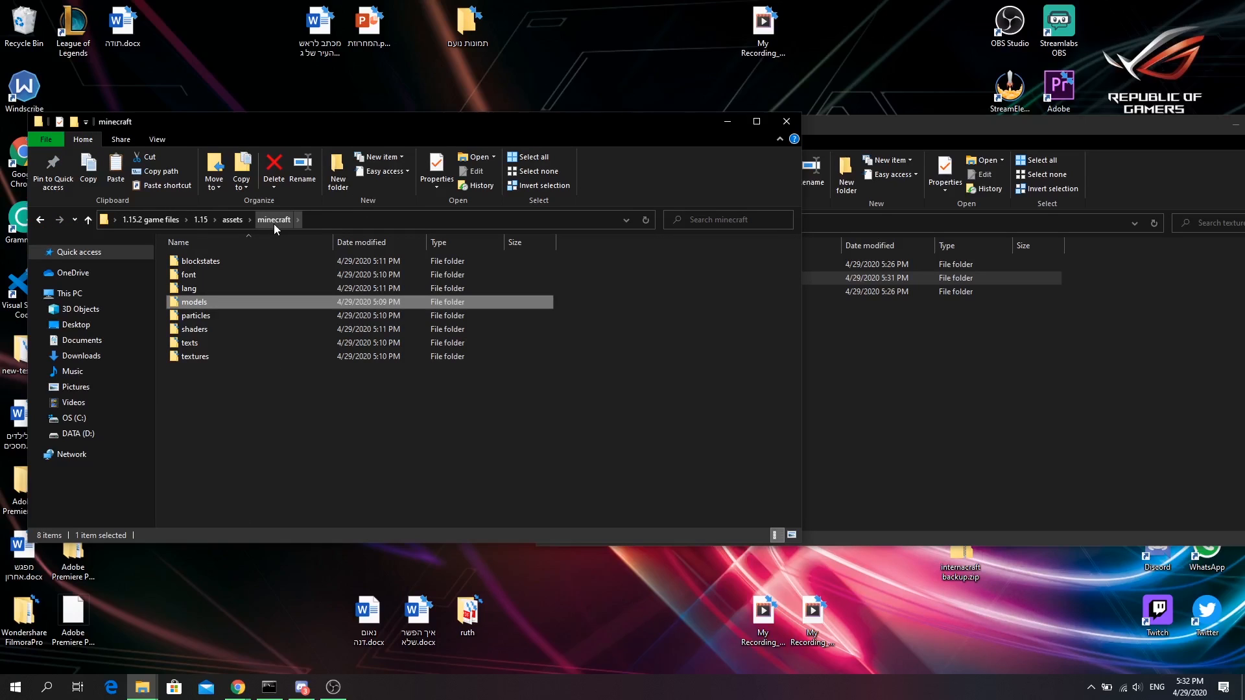
{"action": "double_click", "coordinate": [221, 262]}
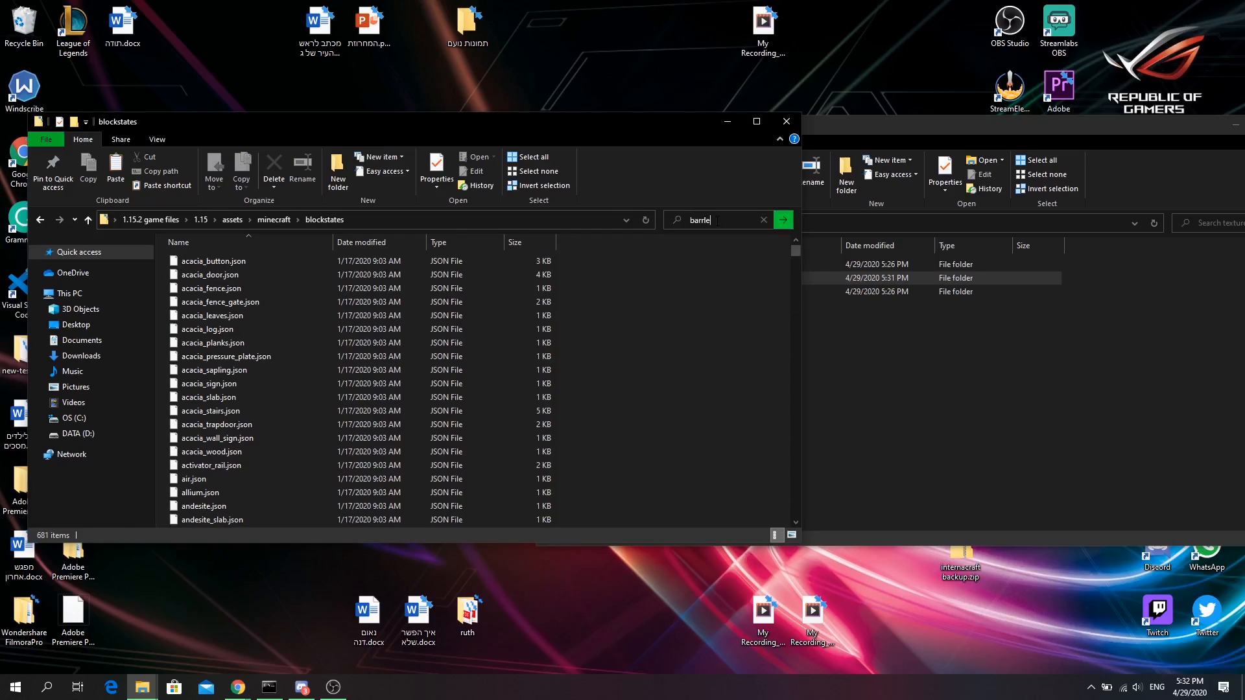
{"action": "key", "text": "Return"}
Step: Copy the game's blockstate file barrel.json into texturepack's blockstates folder
{"action": "left_click", "coordinate": [1098, 356]}
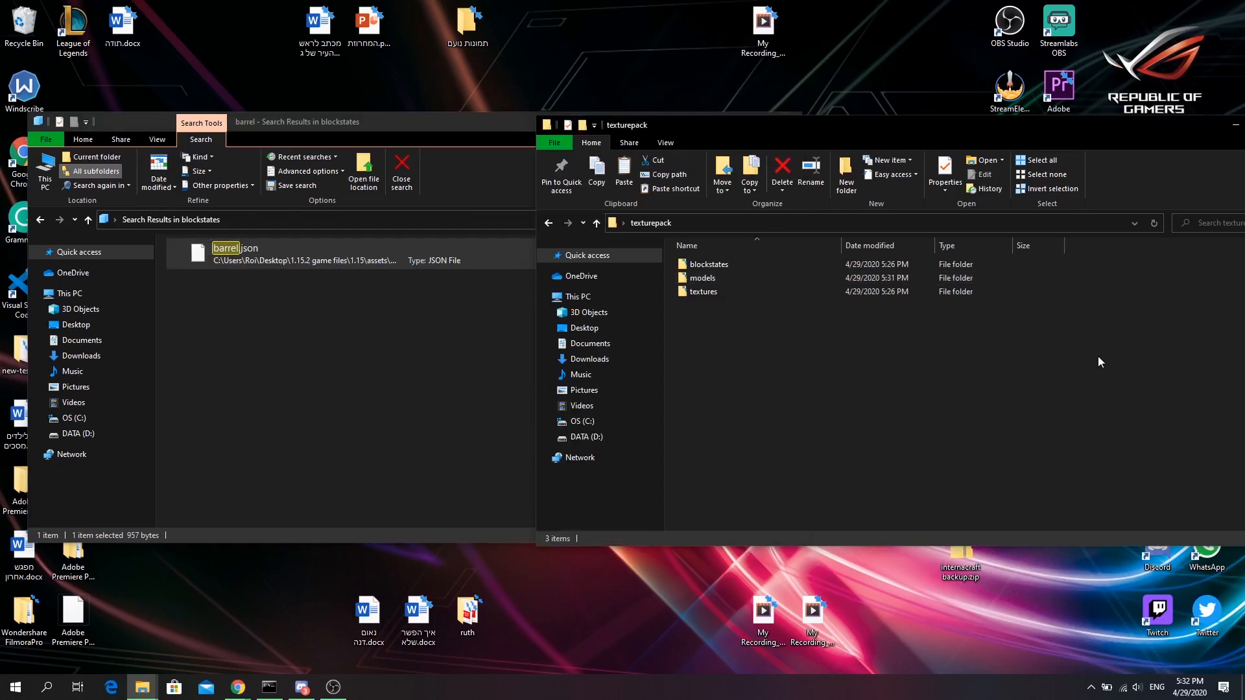
{"action": "double_click", "coordinate": [717, 264]}
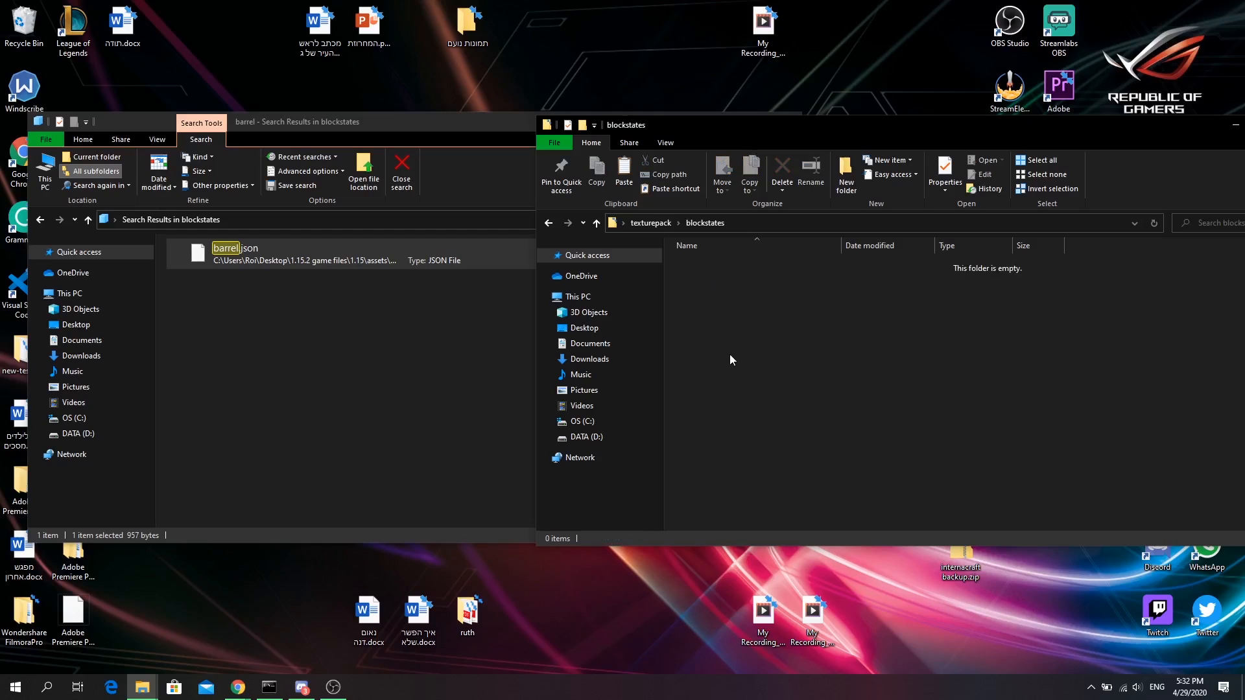
{"action": "key", "text": "ctrl+v"}
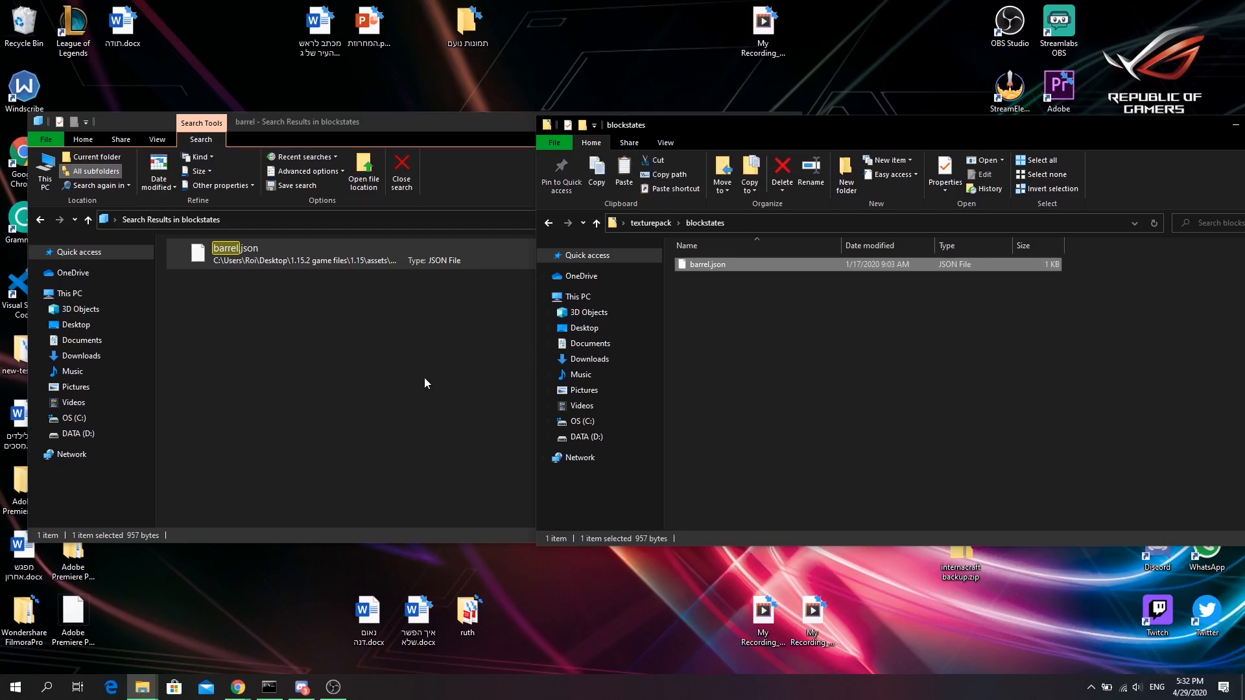
{"action": "left_click", "coordinate": [423, 378]}
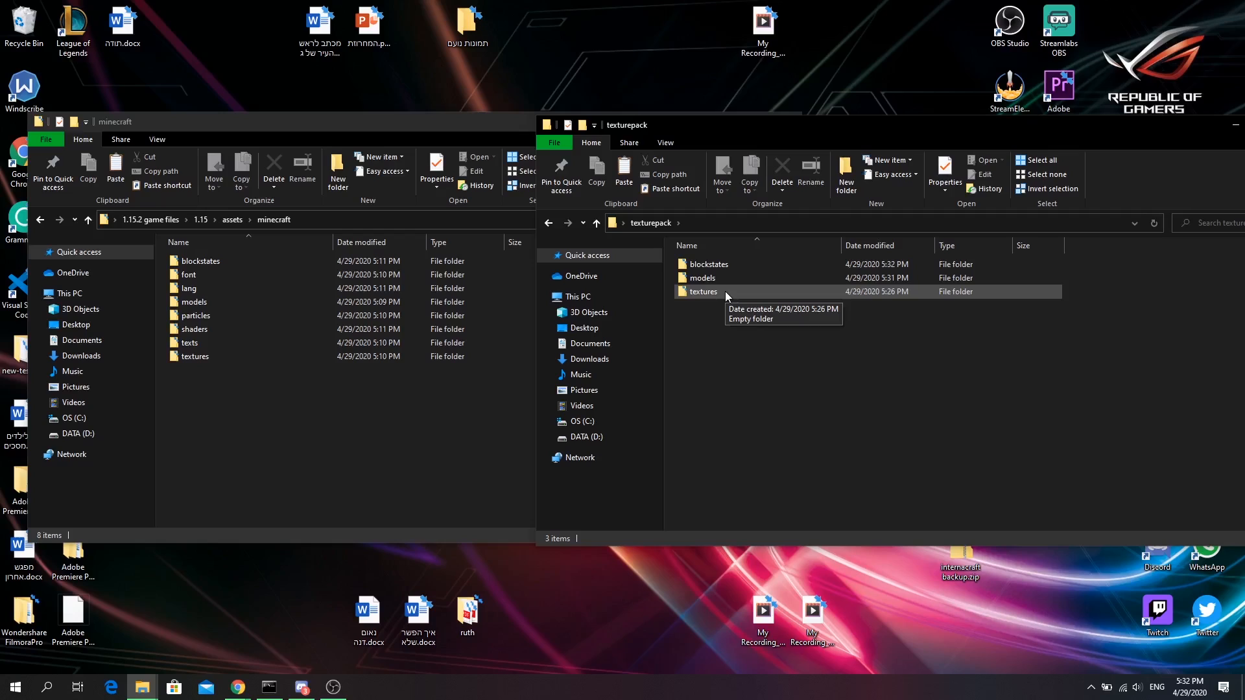
Step: Open texturepack's textures folder and, in the other window, the game's textures/block folder
{"action": "double_click", "coordinate": [724, 290]}
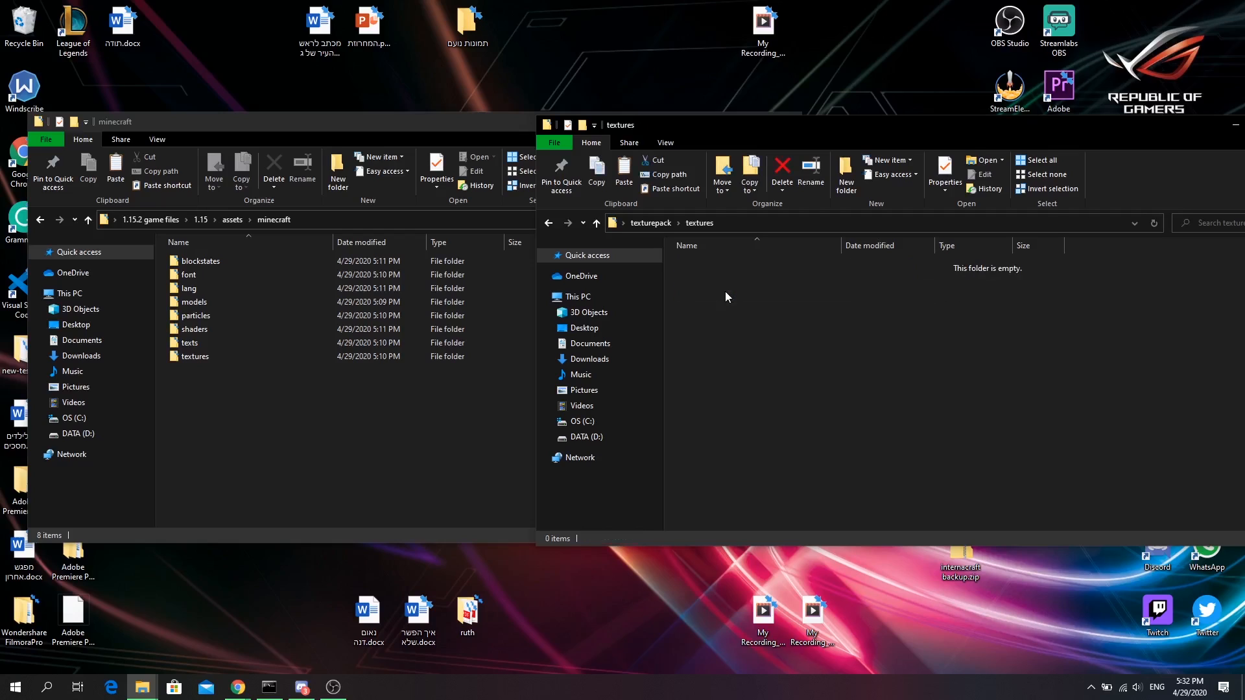
{"action": "left_click", "coordinate": [240, 360]}
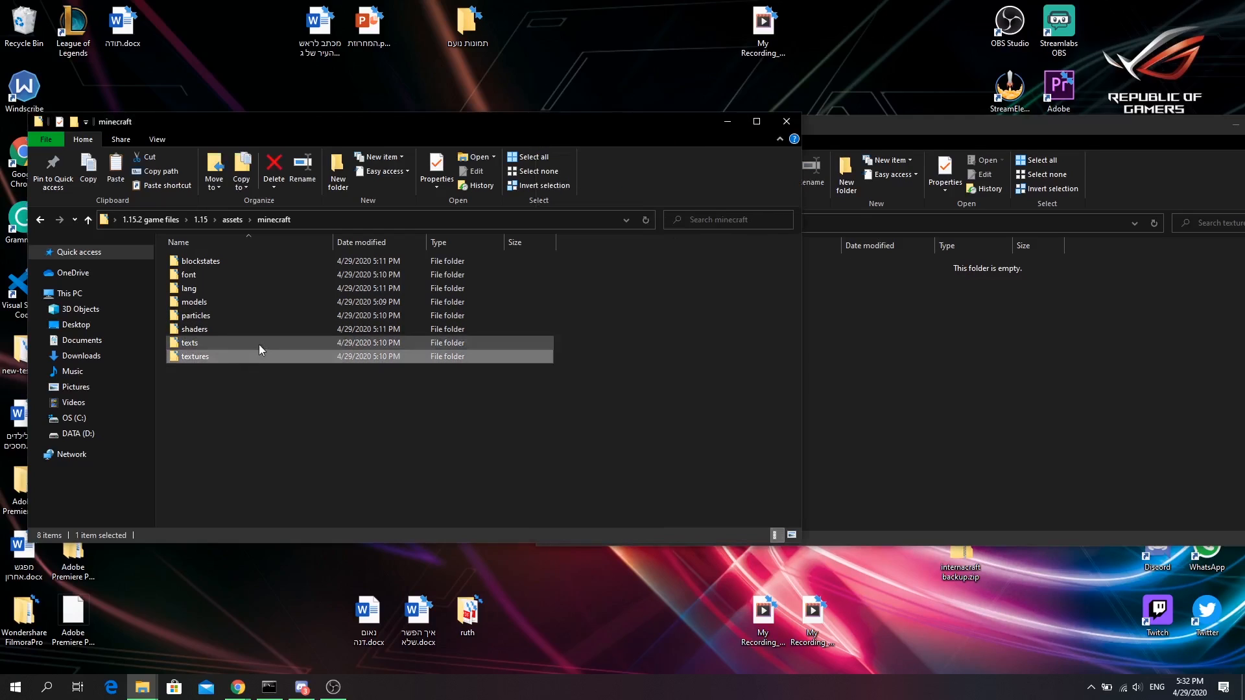
{"action": "double_click", "coordinate": [241, 361]}
{"action": "left_click", "coordinate": [285, 260]}
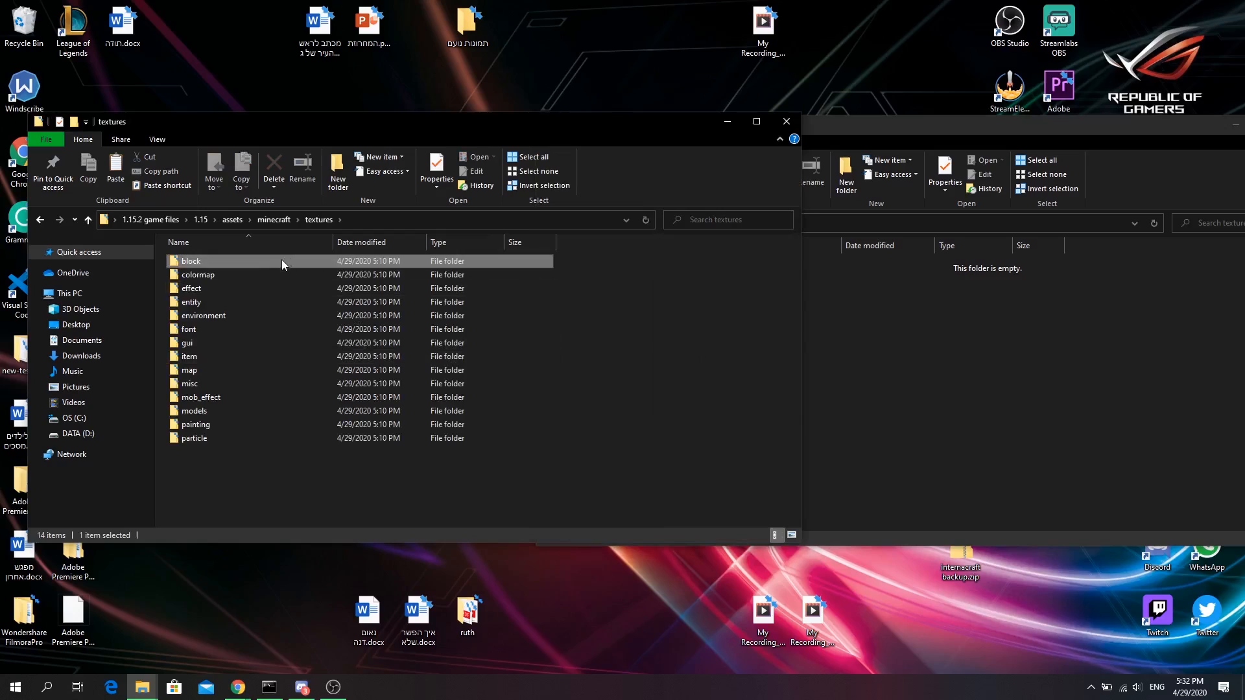
{"action": "double_click", "coordinate": [201, 268]}
Step: Create a folder named block inside texturepack's textures folder
{"action": "left_click", "coordinate": [950, 360]}
{"action": "right_click", "coordinate": [781, 285]}
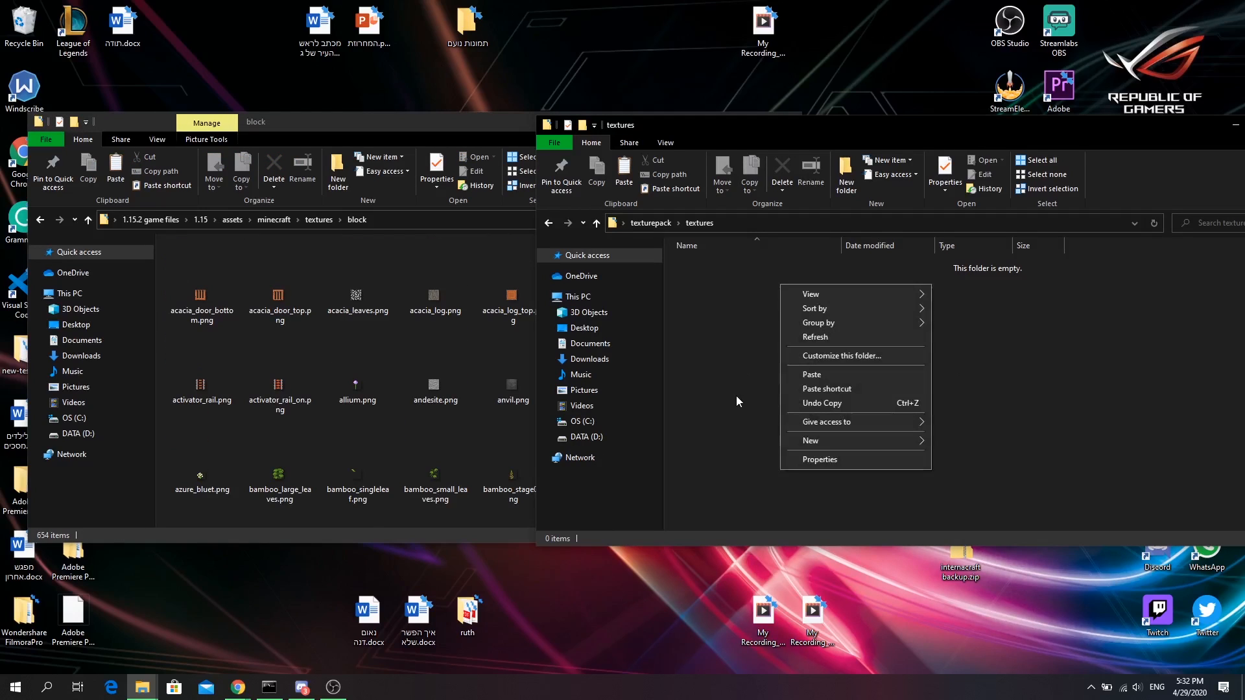
{"action": "mouse_move", "coordinate": [819, 441]}
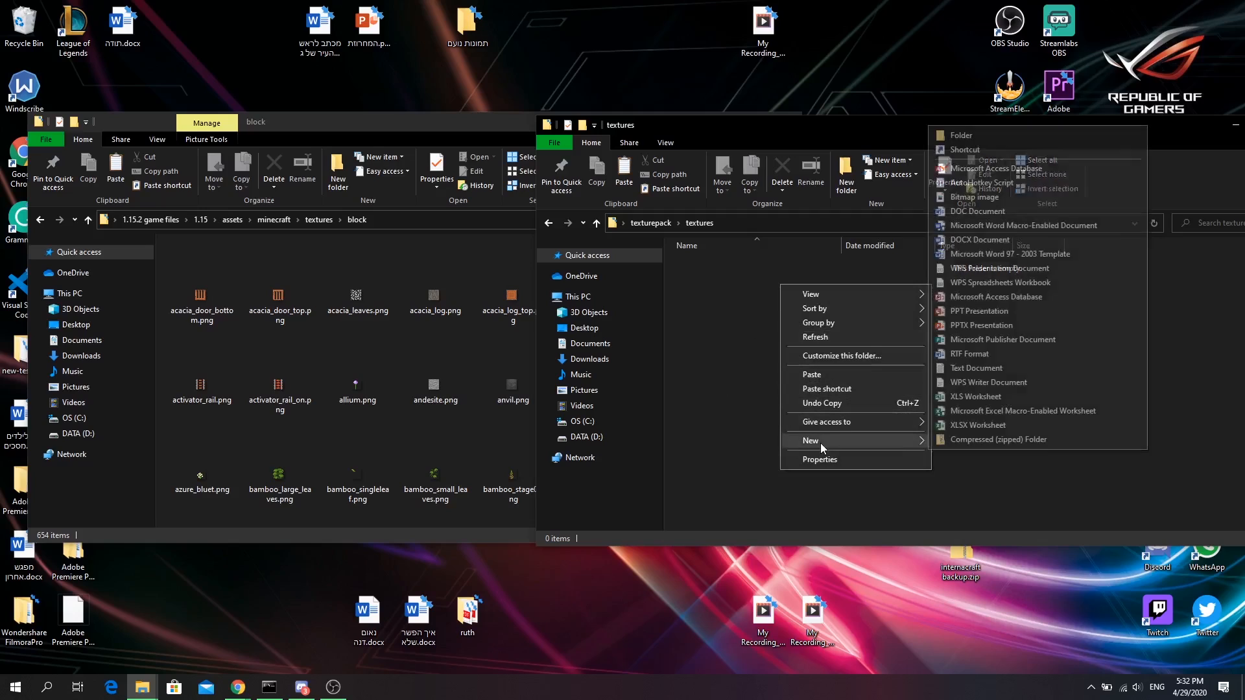
{"action": "left_click", "coordinate": [1000, 135]}
{"action": "type", "text": "block"}
{"action": "key", "text": "Return"}
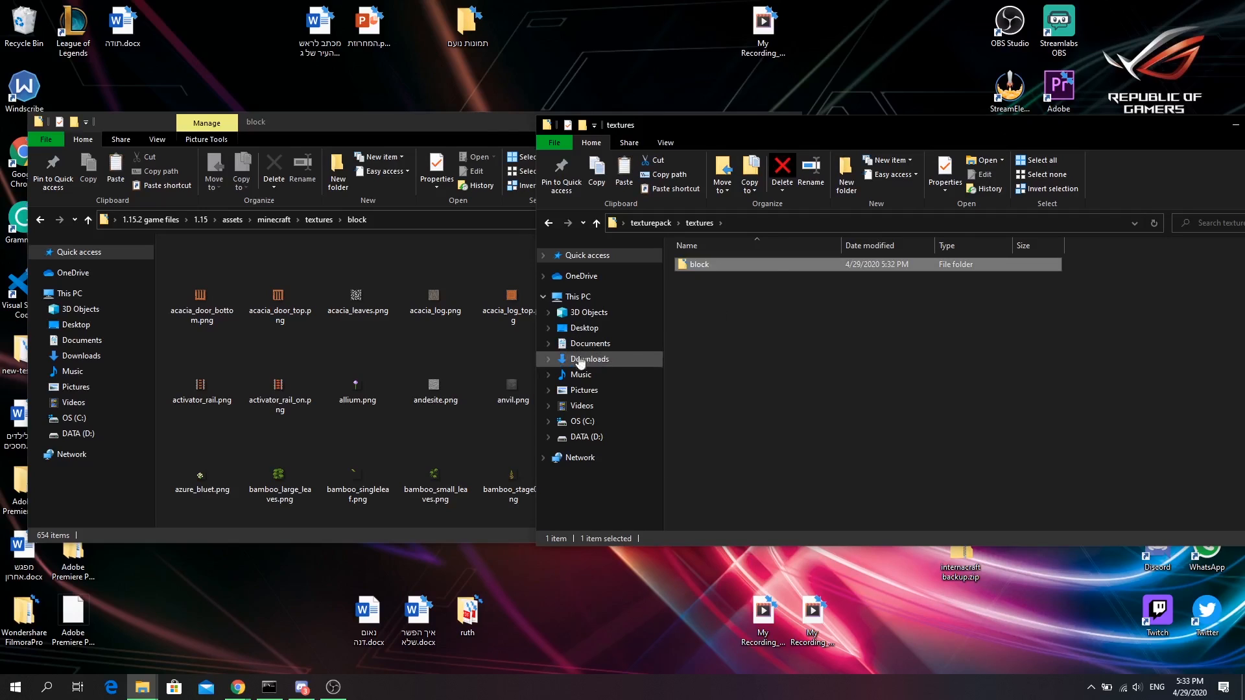
Step: Search the game's textures/block folder for barrel
{"action": "left_click", "coordinate": [410, 123]}
{"action": "left_click", "coordinate": [721, 218]}
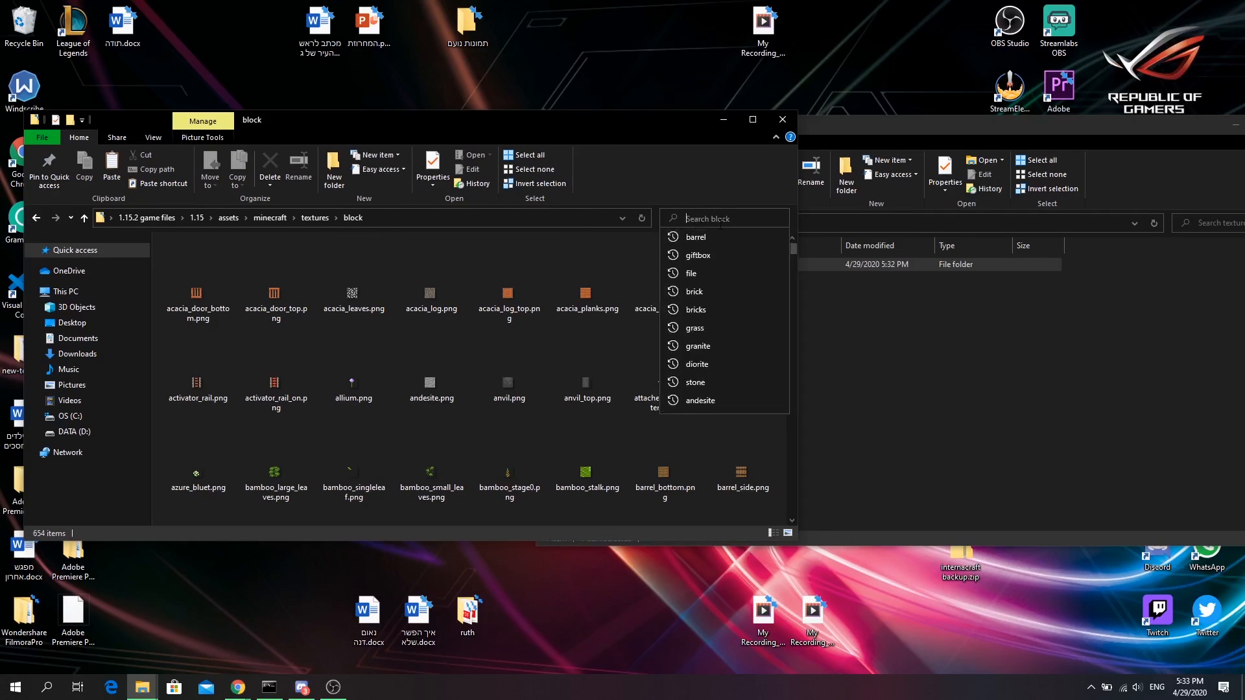
{"action": "left_click", "coordinate": [687, 235]}
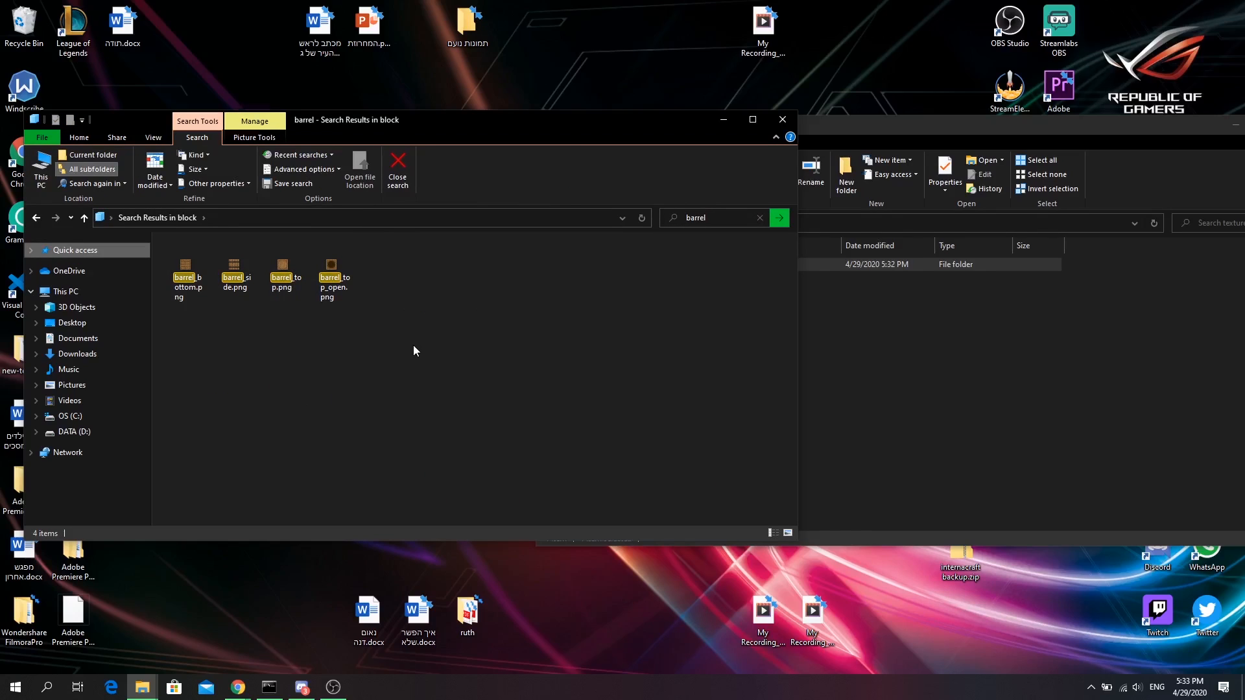
Step: Copy the barrel bottom, side, top and top_open PNG textures from the search results into texturepack's textures/block folder
{"action": "left_click", "coordinate": [195, 276]}
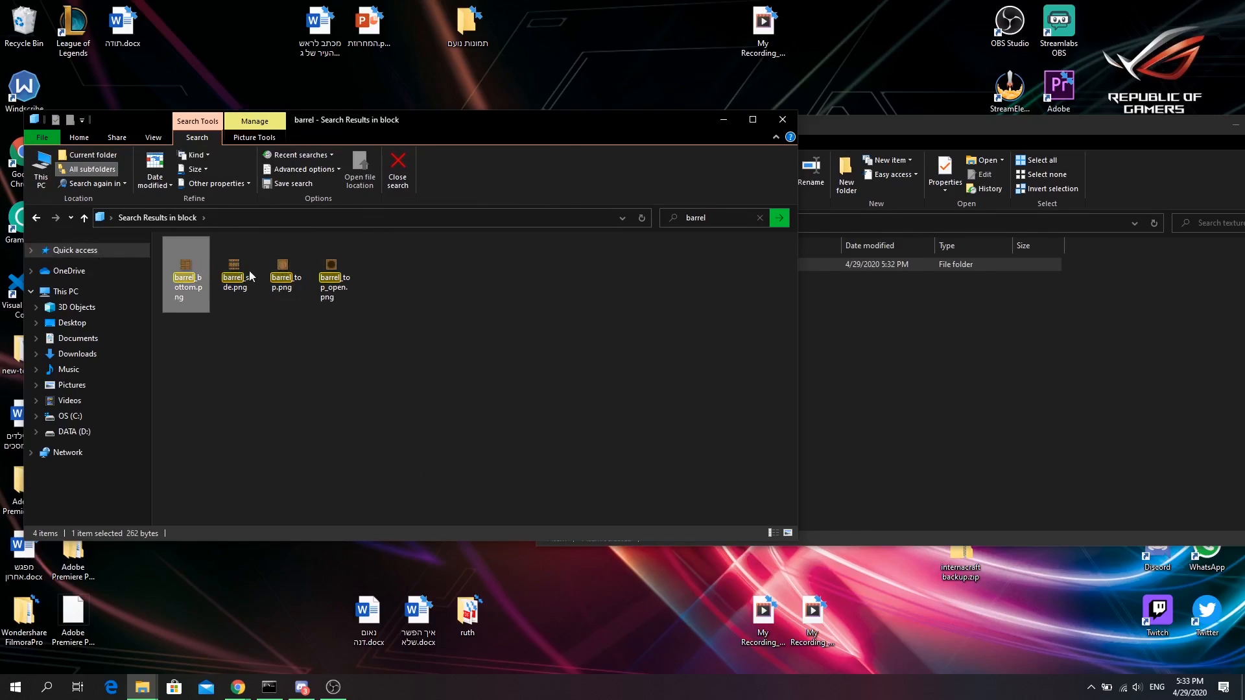
{"action": "left_click", "coordinate": [223, 336]}
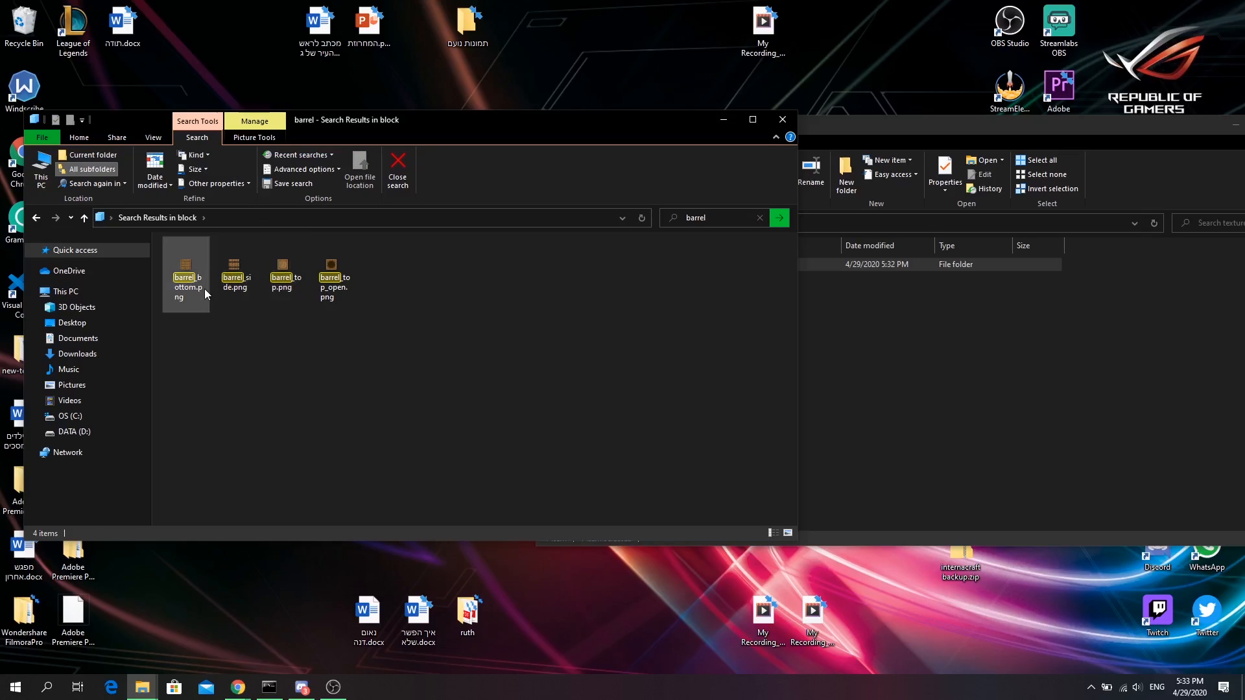
{"action": "left_click", "coordinate": [166, 283]}
{"action": "key", "text": "ctrl+a"}
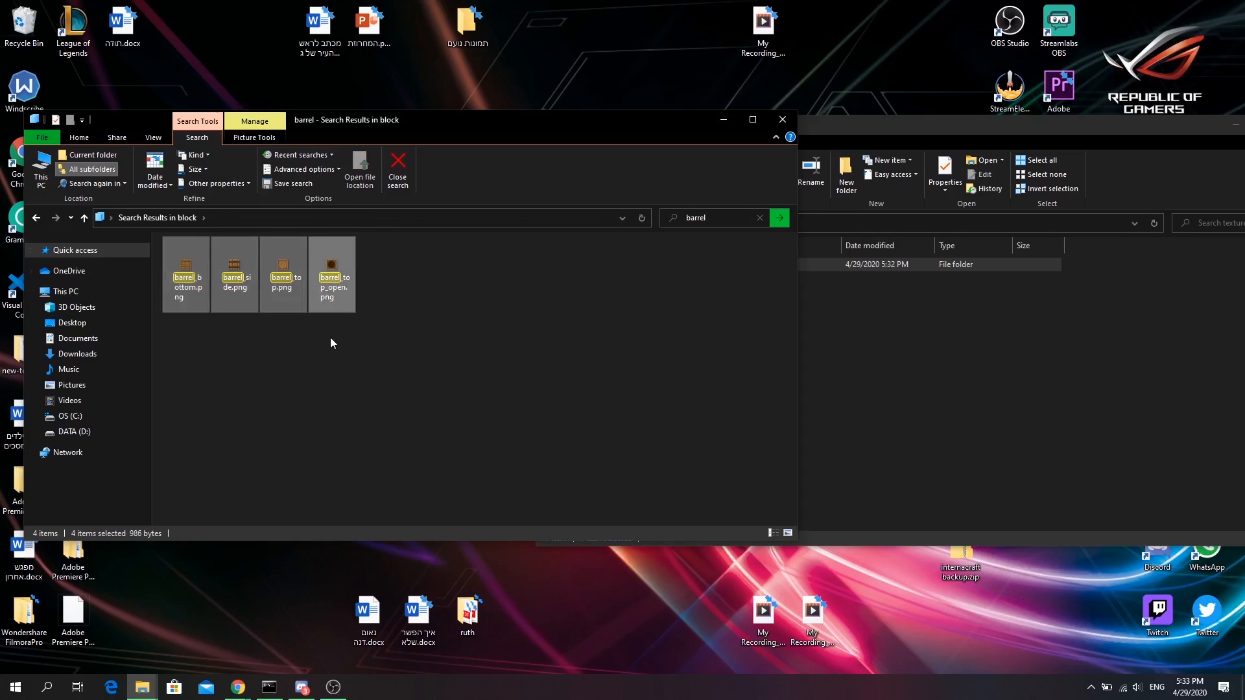
{"action": "left_click", "coordinate": [920, 339]}
{"action": "double_click", "coordinate": [807, 267]}
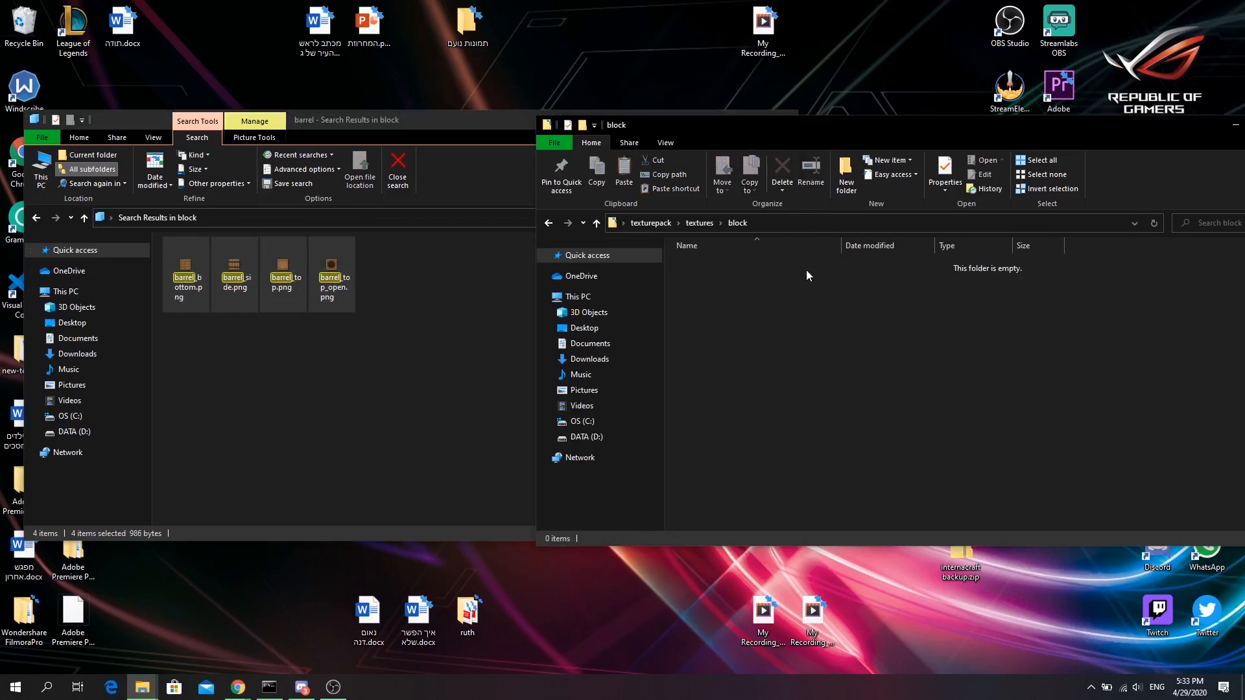
{"action": "key", "text": "ctrl+v"}
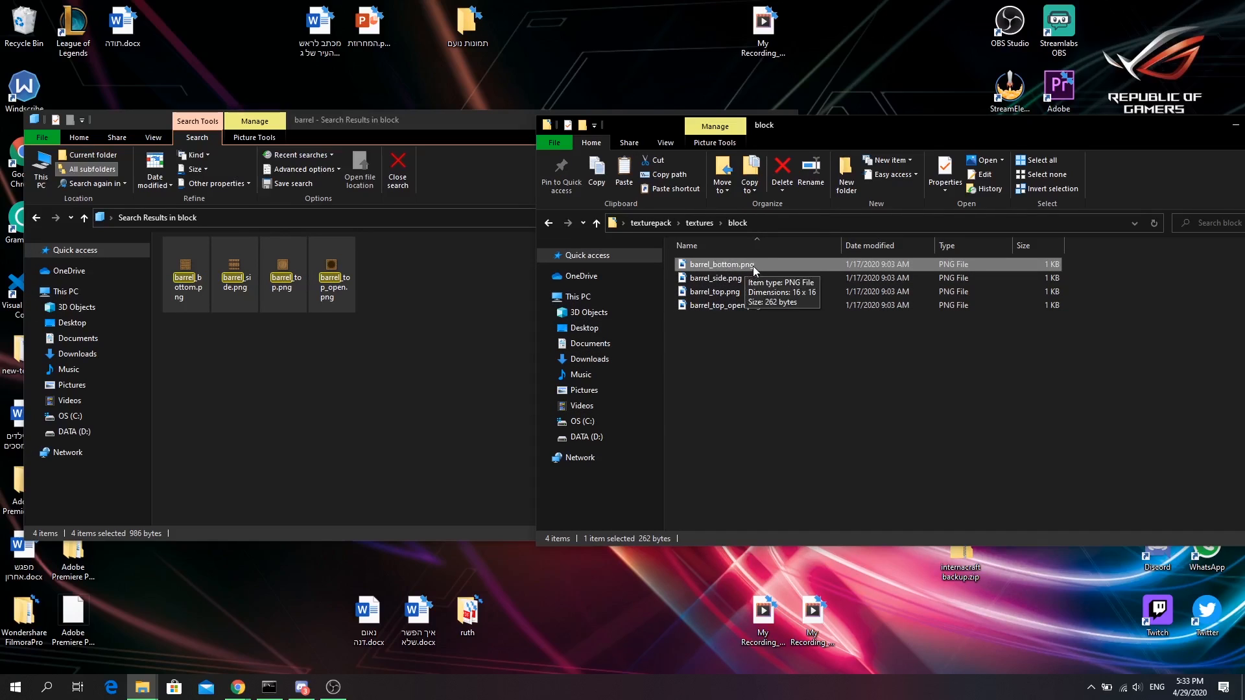
Step: Preview texturepack's barrel_bottom.png in Photos, close it and open the file in Paint 3D for editing
{"action": "double_click", "coordinate": [721, 262]}
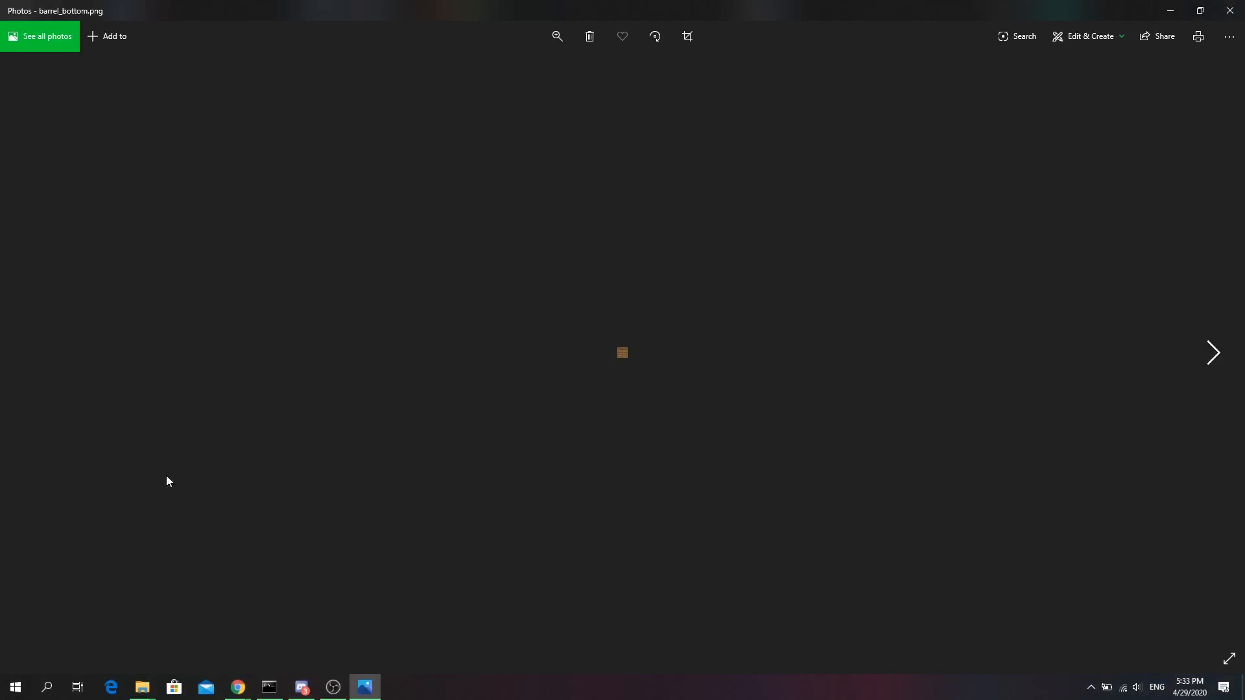
{"action": "key", "text": "alt+F4"}
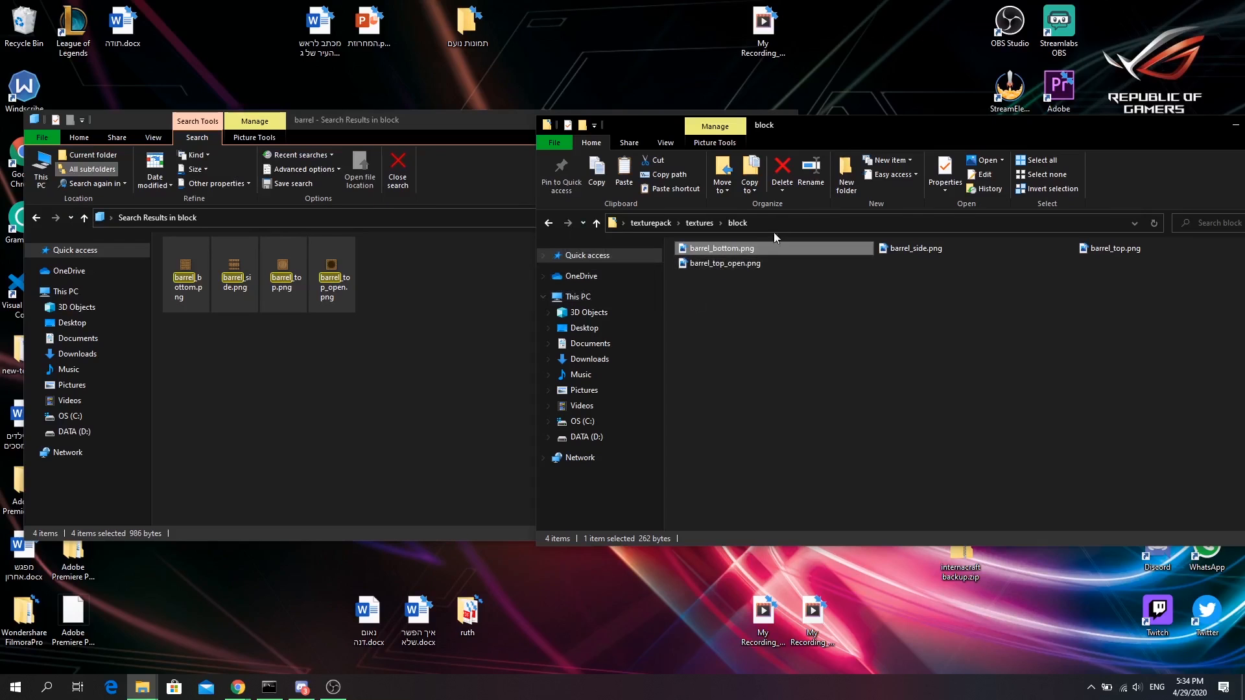
{"action": "right_click", "coordinate": [749, 249]}
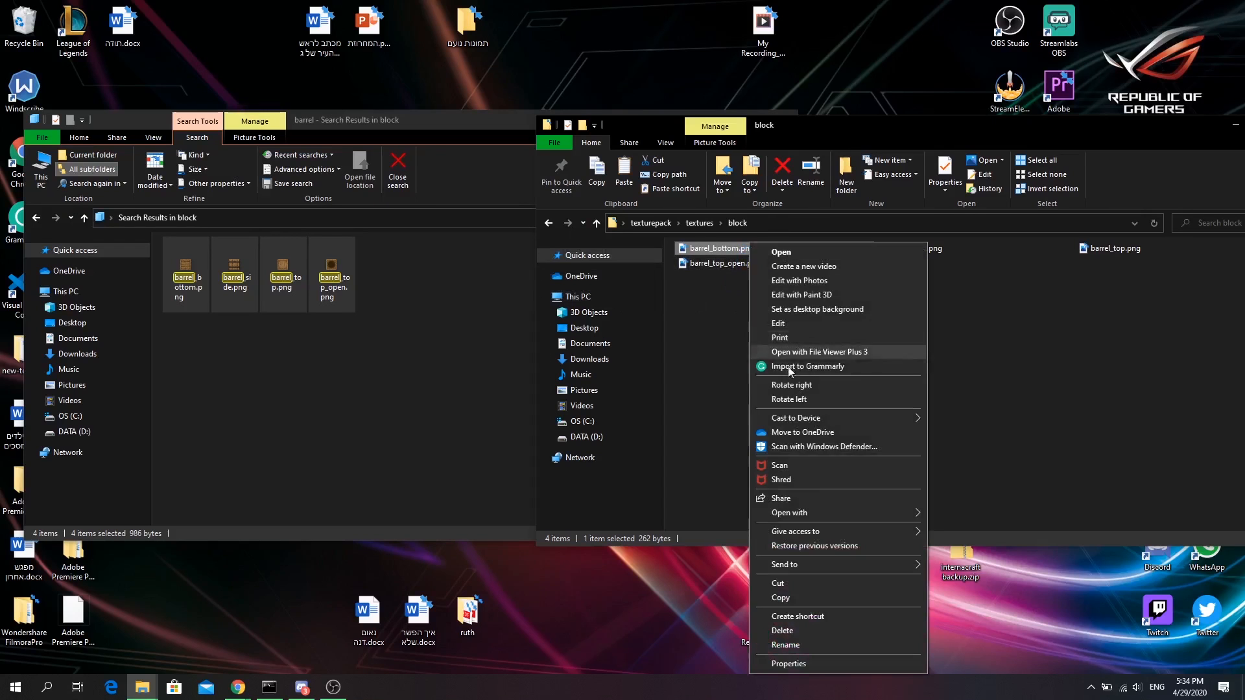
{"action": "left_click", "coordinate": [722, 313]}
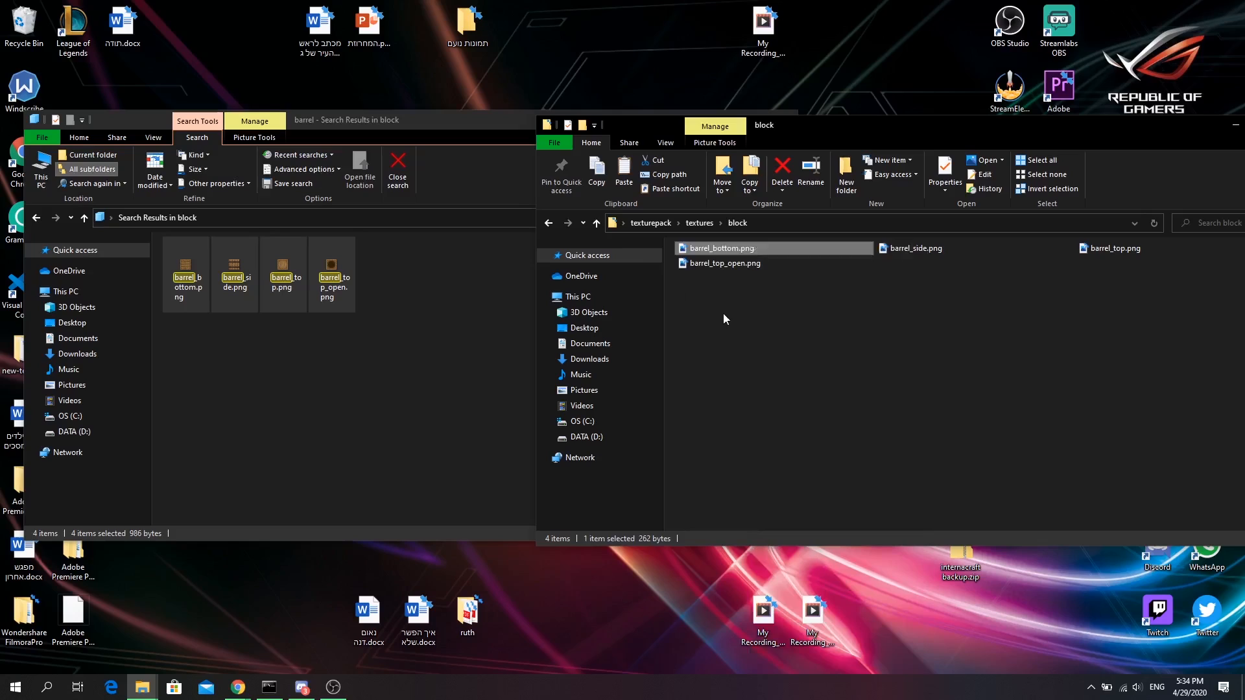
{"action": "right_click", "coordinate": [721, 248]}
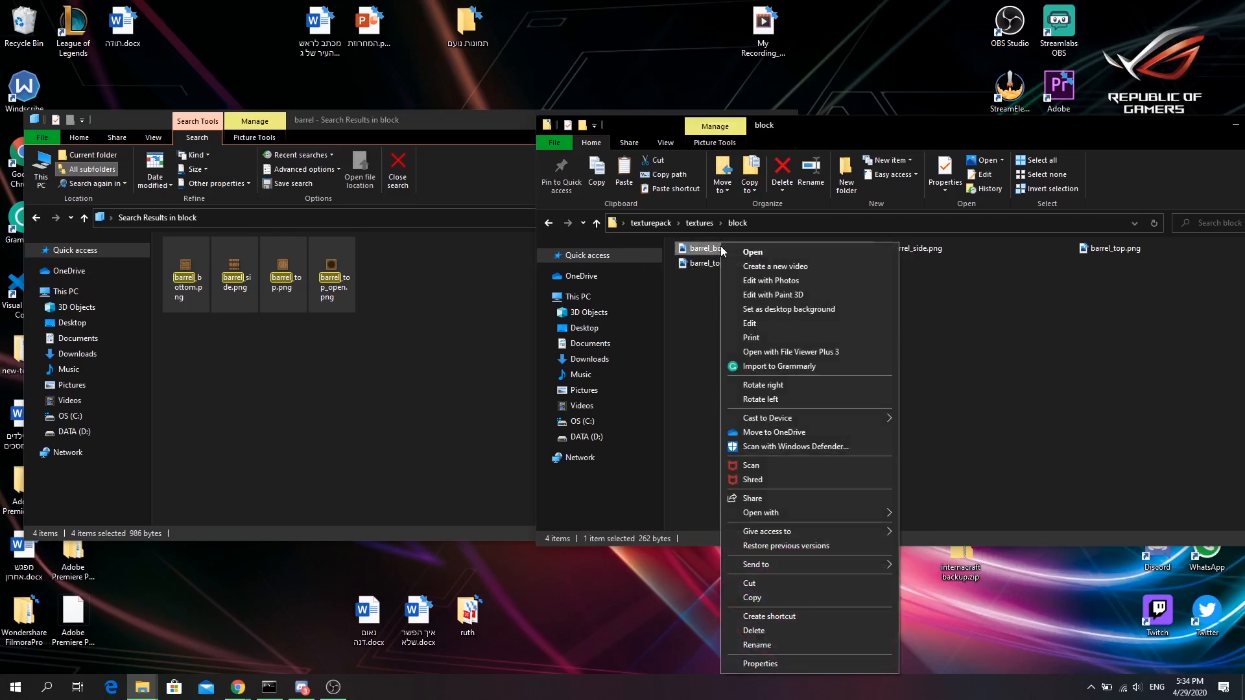
{"action": "left_click", "coordinate": [782, 295]}
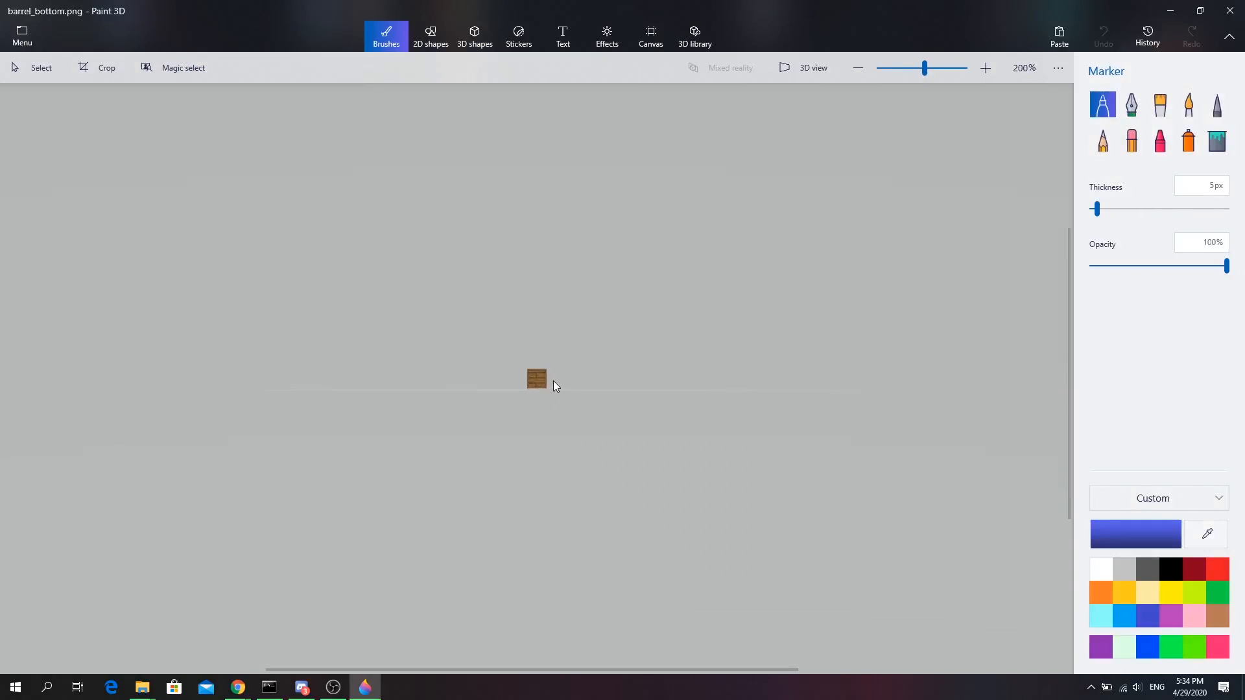
Step: Choose the Pixel pen and set its thickness to 1 px for painting on the barrel bottom texture
{"action": "scroll", "coordinate": [554, 379], "scroll_direction": "up", "scroll_amount": 10}
{"action": "scroll", "coordinate": [843, 444], "scroll_direction": "down", "scroll_amount": 4}
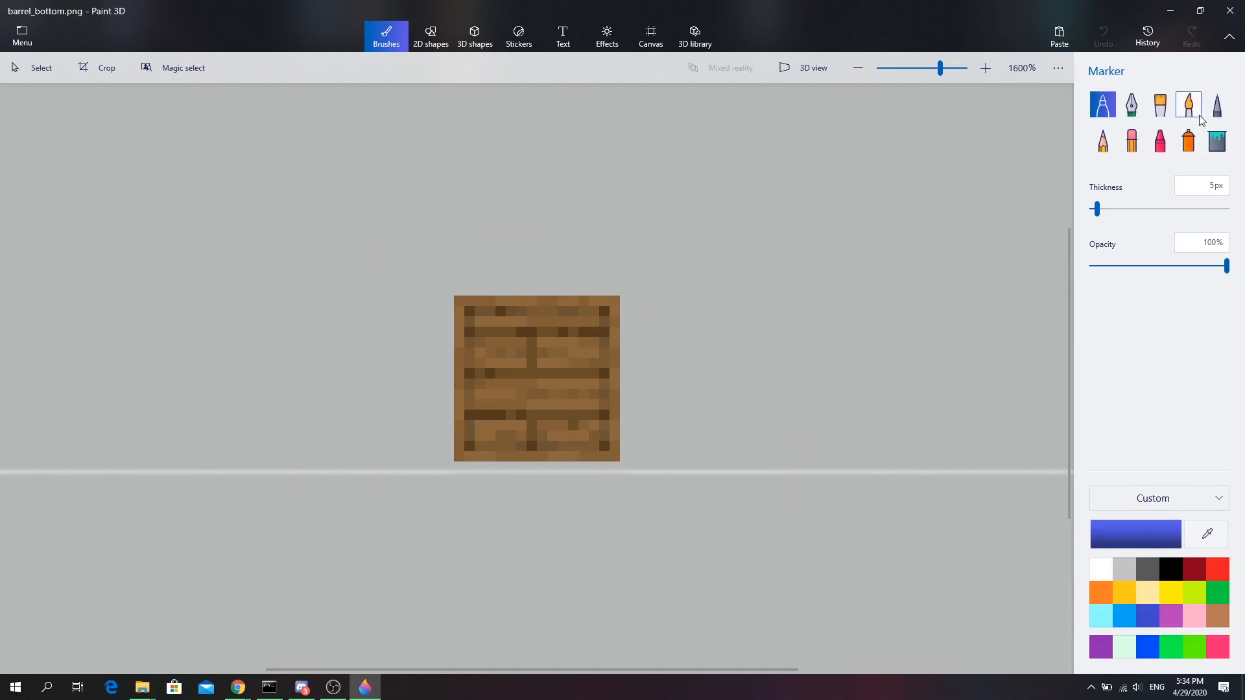
{"action": "left_click", "coordinate": [1216, 105]}
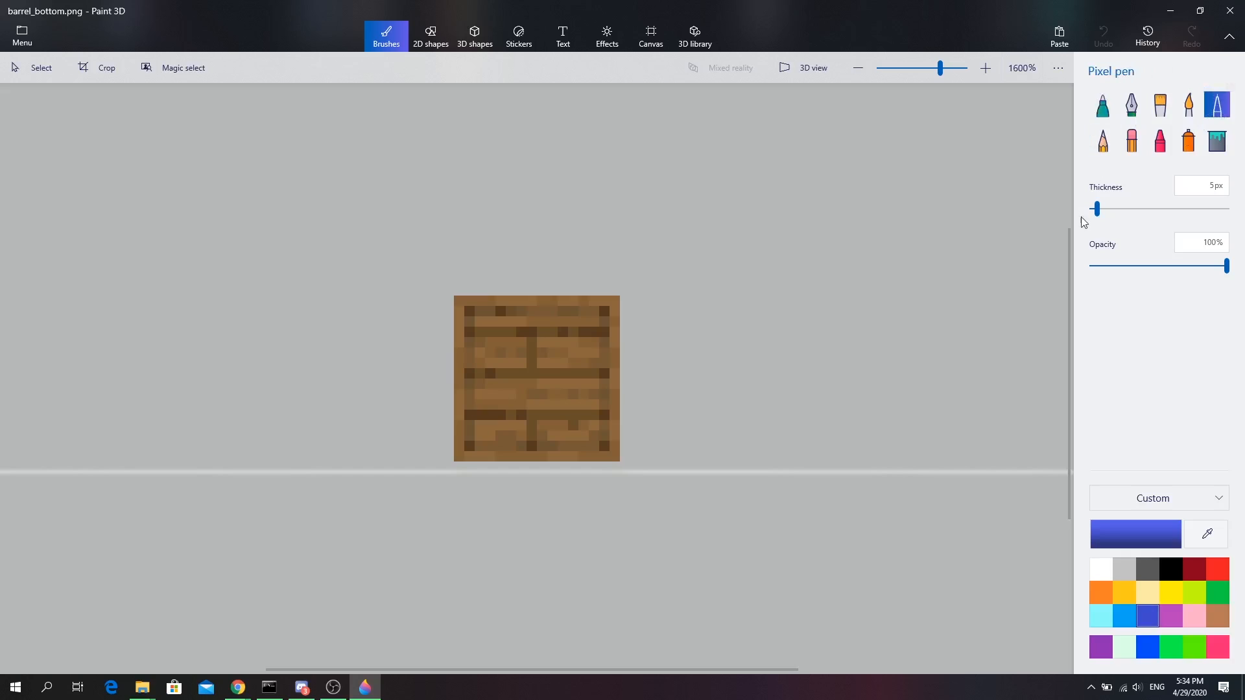
{"action": "left_click_drag", "start_coordinate": [1095, 209], "coordinate": [1091, 209]}
{"action": "scroll", "coordinate": [679, 347], "scroll_direction": "up", "scroll_amount": 2}
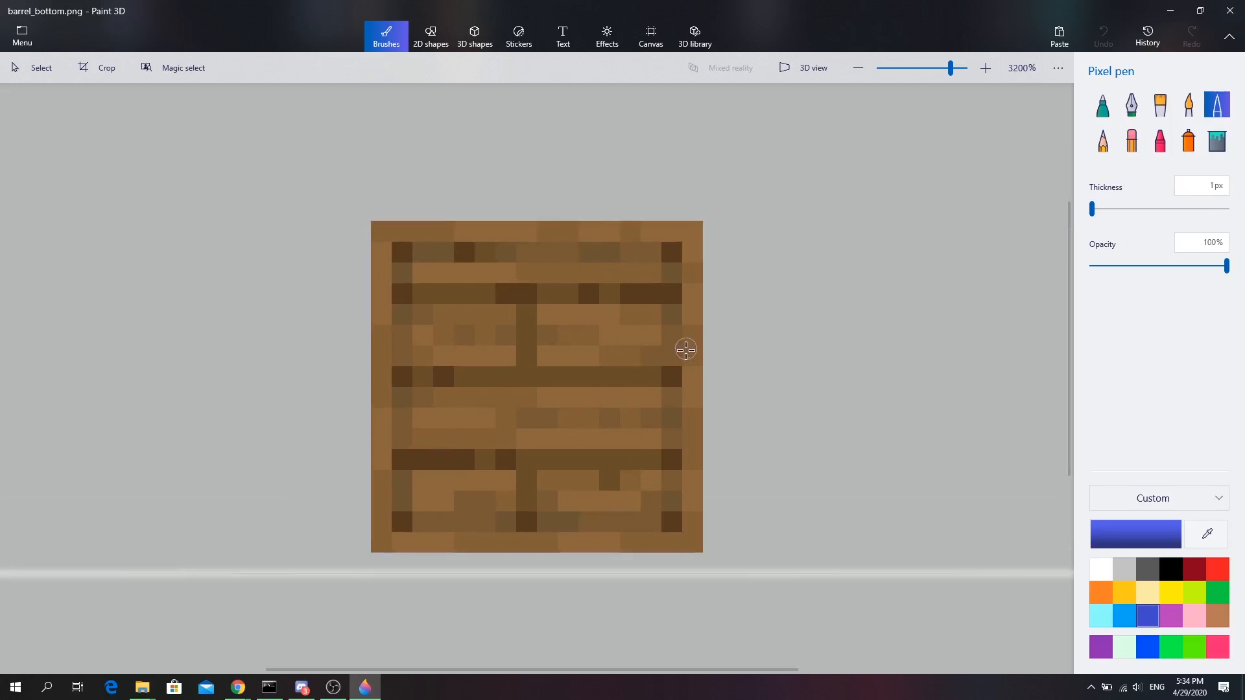
{"action": "mouse_move", "coordinate": [685, 350]}
{"action": "left_mouse_down"}
{"action": "mouse_move", "coordinate": [645, 325]}
{"action": "mouse_move", "coordinate": [478, 292]}
{"action": "mouse_move", "coordinate": [590, 433]}
{"action": "mouse_move", "coordinate": [559, 463]}
{"action": "left_mouse_up"}
{"action": "scroll", "coordinate": [595, 433], "scroll_direction": "down", "scroll_amount": 3}
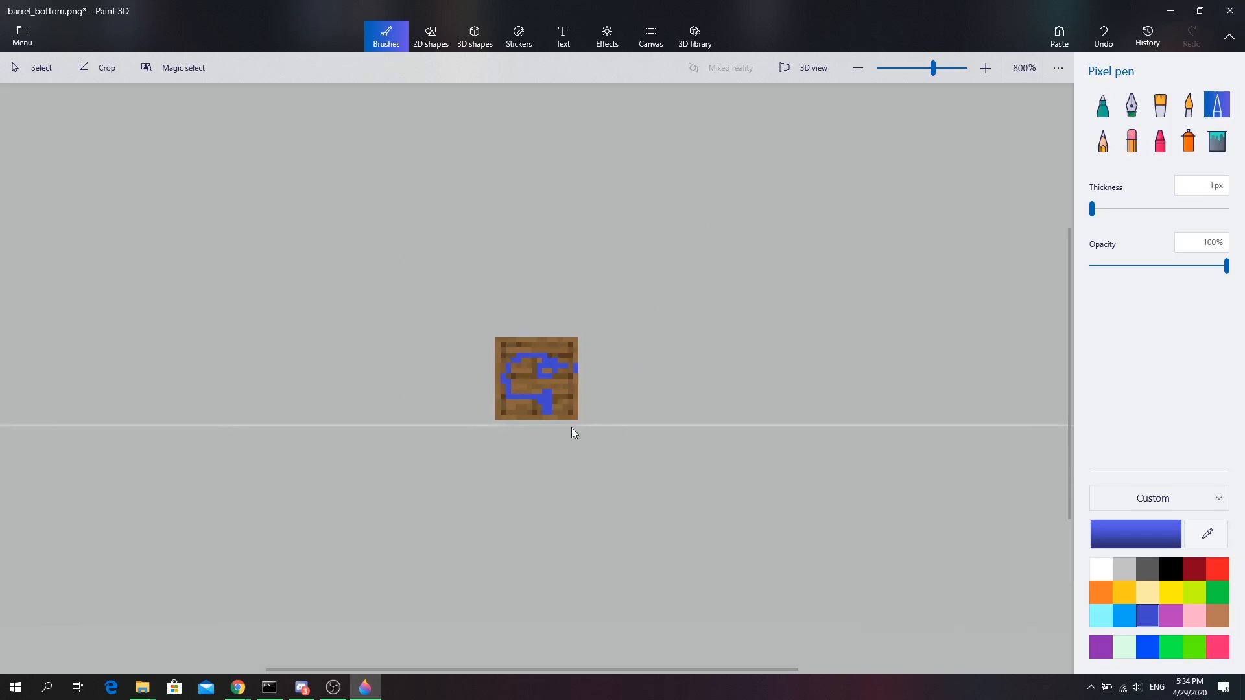
{"action": "key", "text": "ctrl+z"}
Step: Paint two blue square eyes, each 2 by 2 pixels, on the upper part of the barrel bottom texture
{"action": "scroll", "coordinate": [561, 406], "scroll_direction": "up", "scroll_amount": 3}
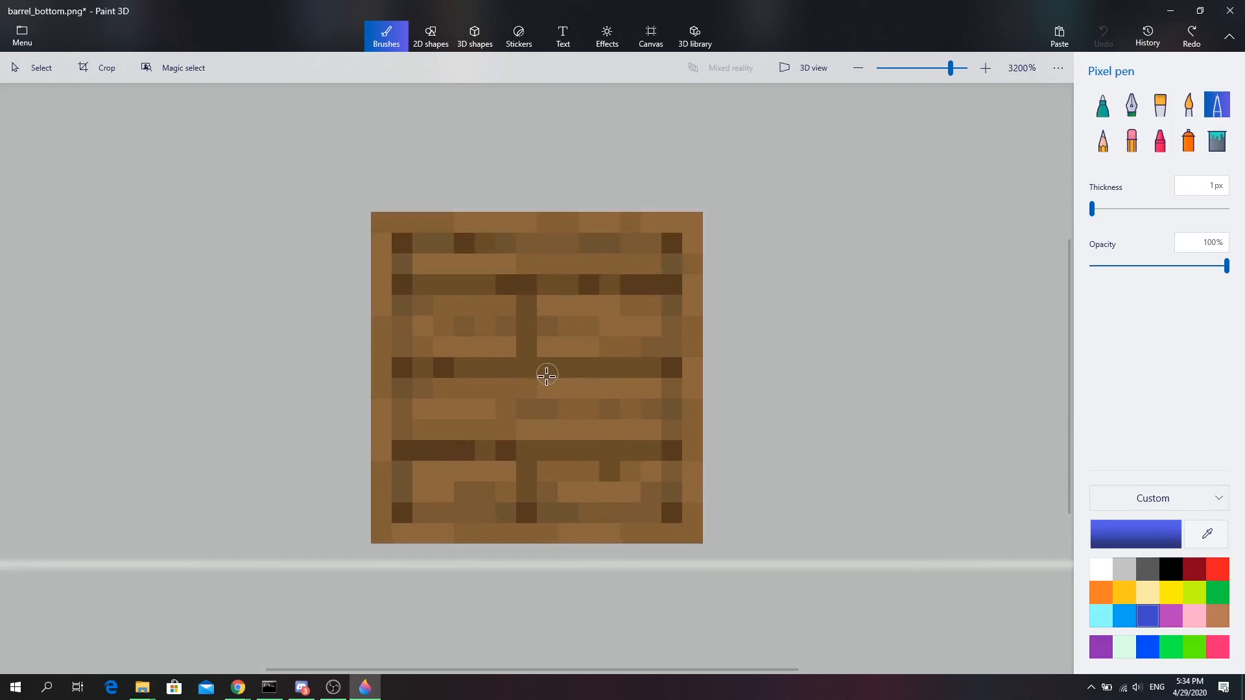
{"action": "left_click", "coordinate": [452, 271]}
{"action": "left_click_drag", "start_coordinate": [451, 271], "coordinate": [467, 270]}
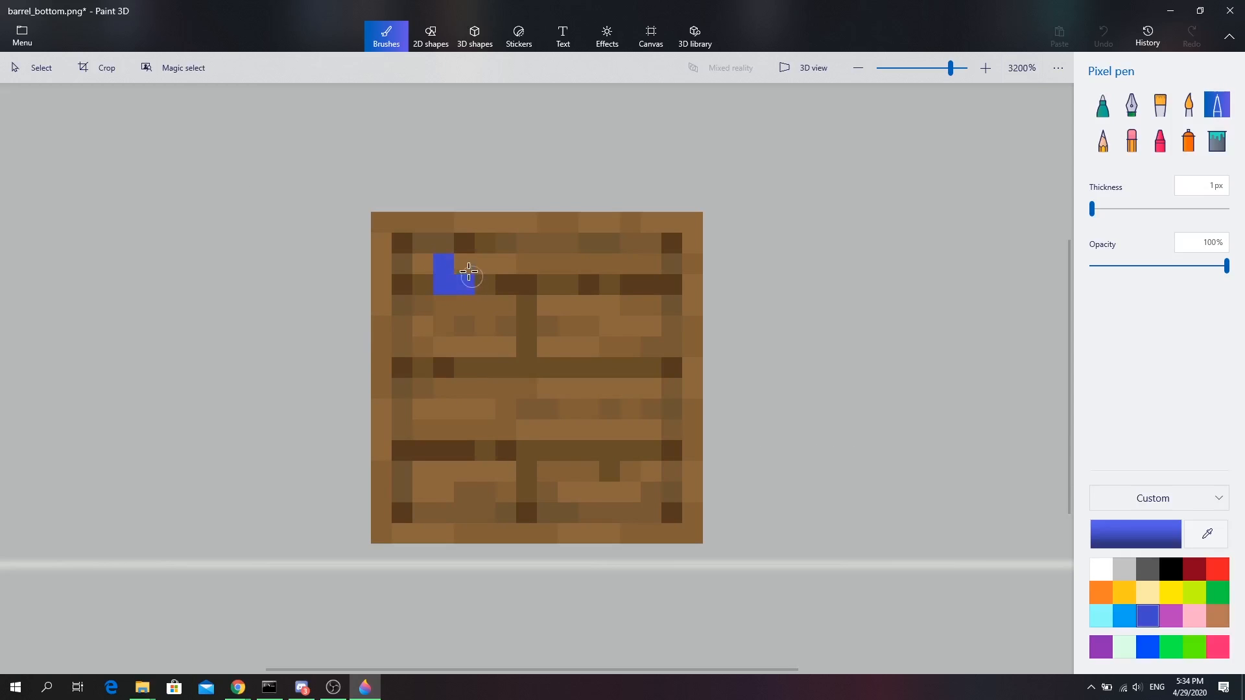
{"action": "left_click_drag", "start_coordinate": [607, 263], "coordinate": [630, 285]}
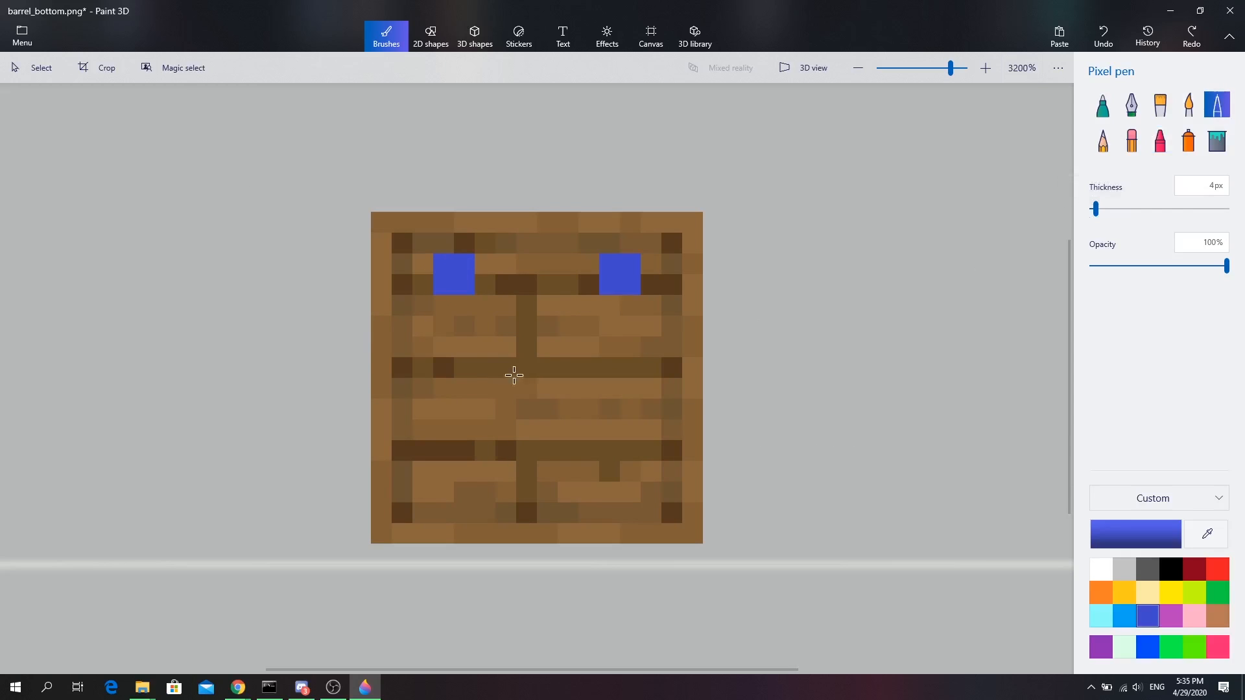
Step: Paint a wide blue smile below the eyes with 4 px thickness, and save and close barrel_bottom.png
{"action": "mouse_move", "coordinate": [437, 411]}
{"action": "left_mouse_down"}
{"action": "mouse_move", "coordinate": [548, 455]}
{"action": "mouse_move", "coordinate": [611, 428]}
{"action": "mouse_move", "coordinate": [631, 400]}
{"action": "mouse_move", "coordinate": [621, 368]}
{"action": "left_mouse_up"}
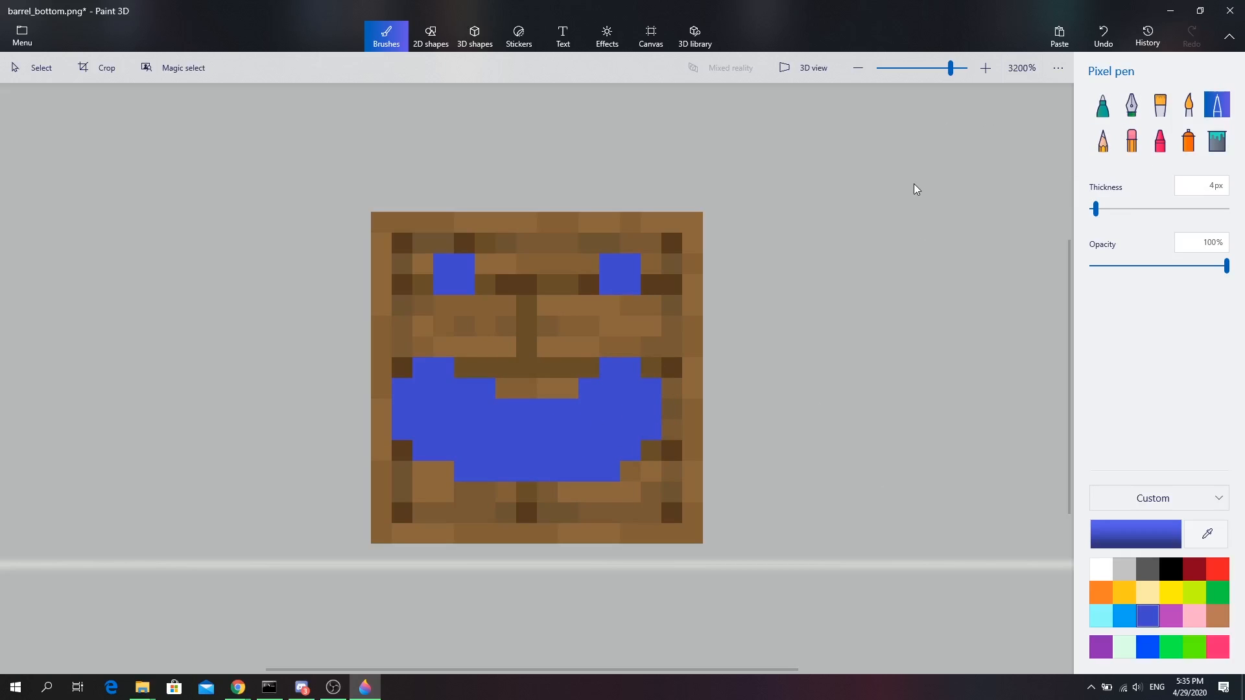
{"action": "key", "text": "ctrl+s"}
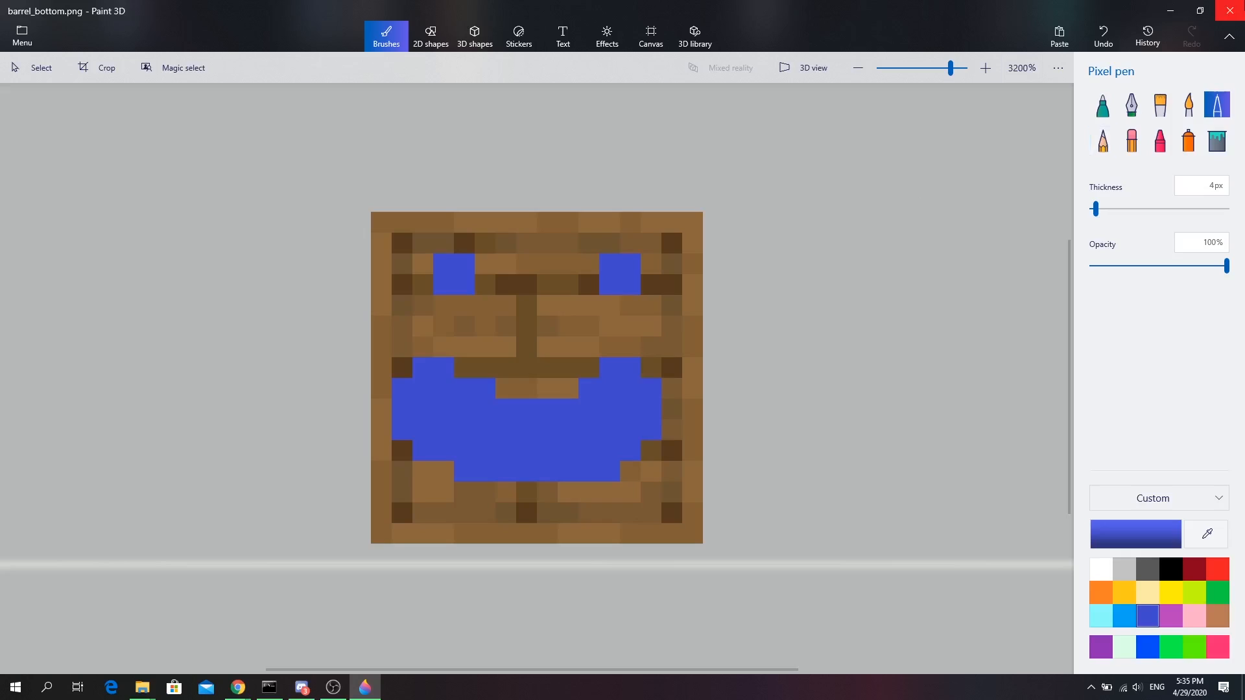
{"action": "left_click", "coordinate": [1230, 11]}
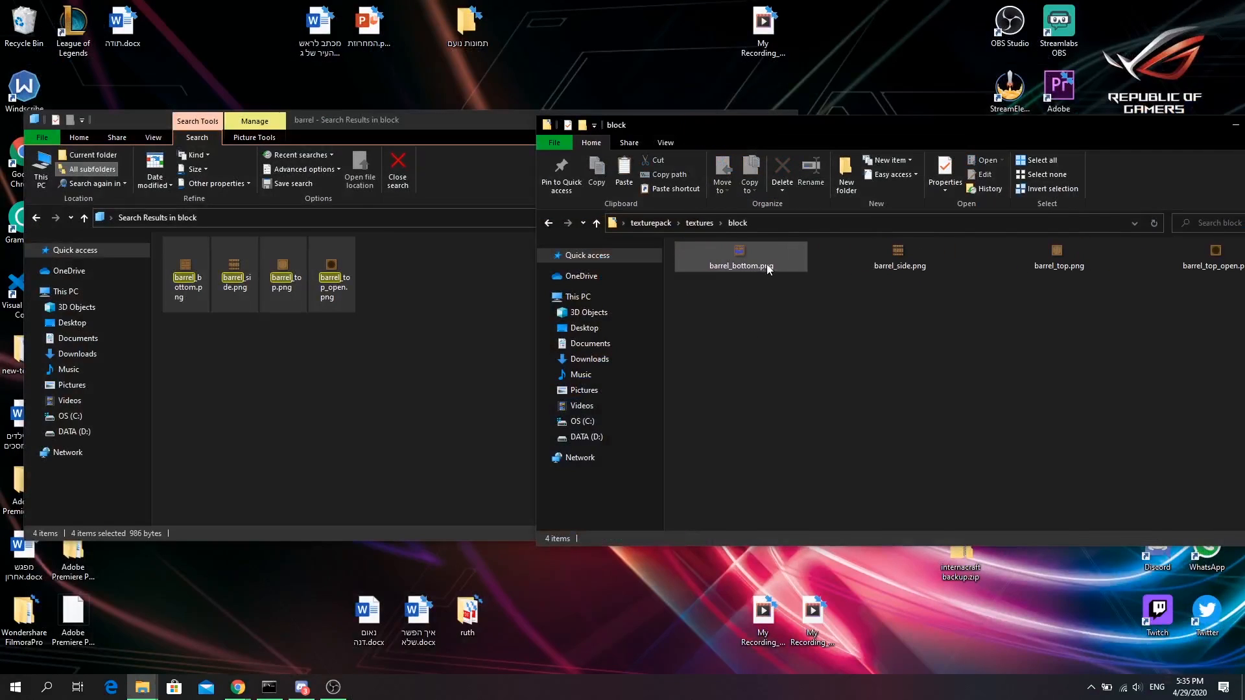
Step: Check the edited barrel_bottom.png in texturepack's textures/block folder and view barrel_side.png enlarged in Photos
{"action": "left_click", "coordinate": [755, 263]}
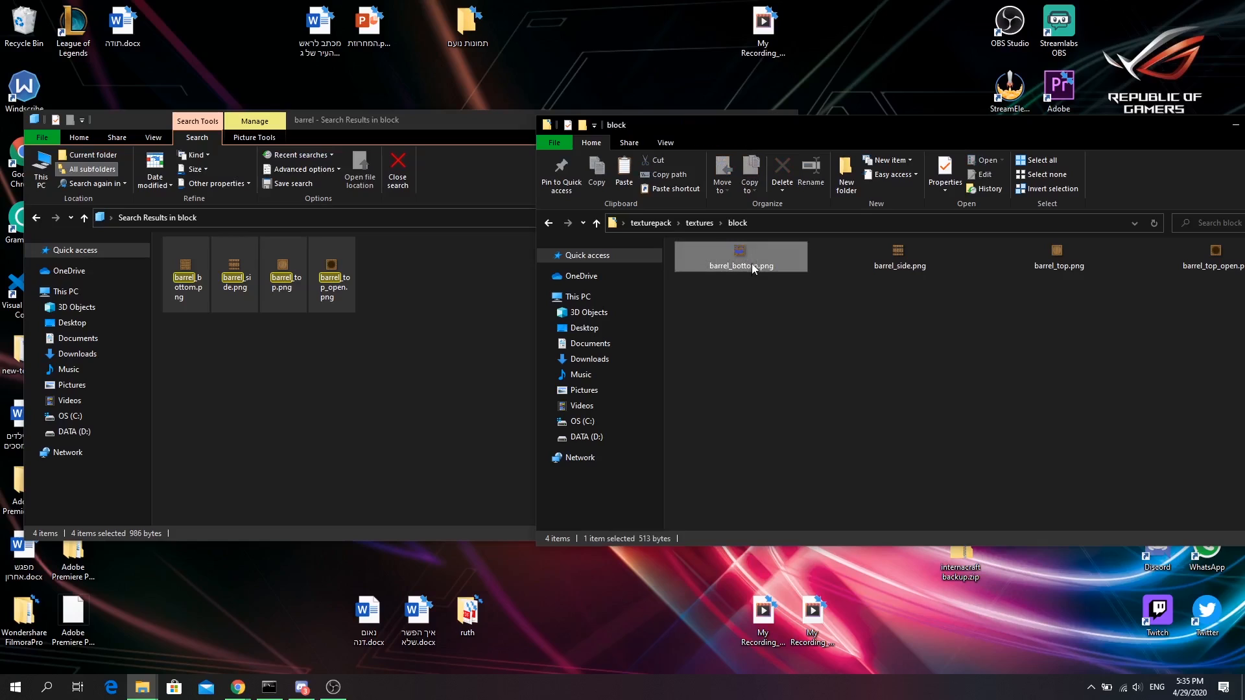
{"action": "double_click", "coordinate": [752, 263]}
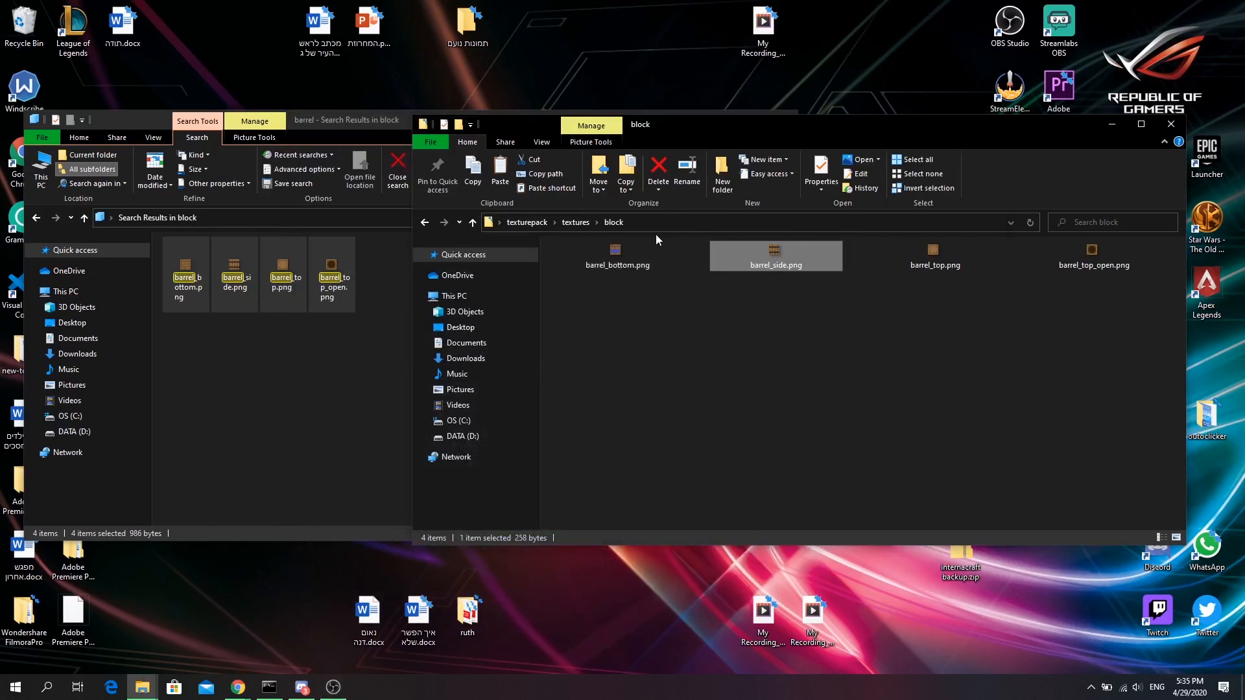
{"action": "left_click", "coordinate": [626, 258]}
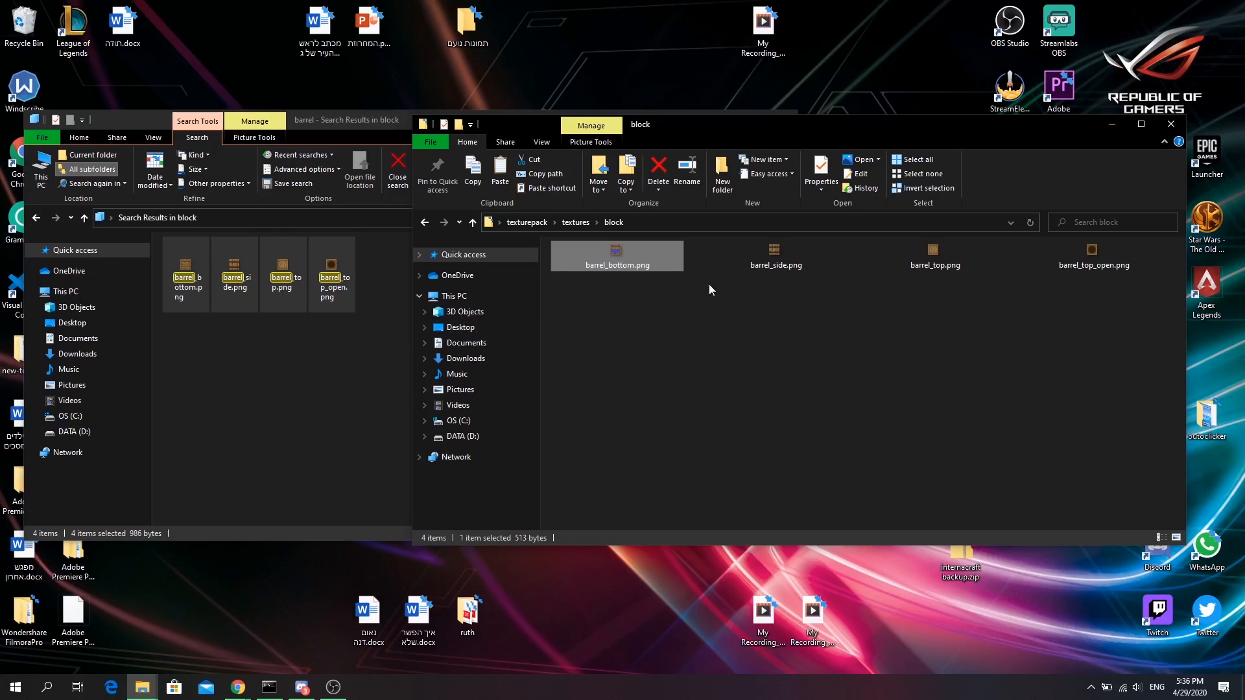
{"action": "left_click", "coordinate": [741, 256]}
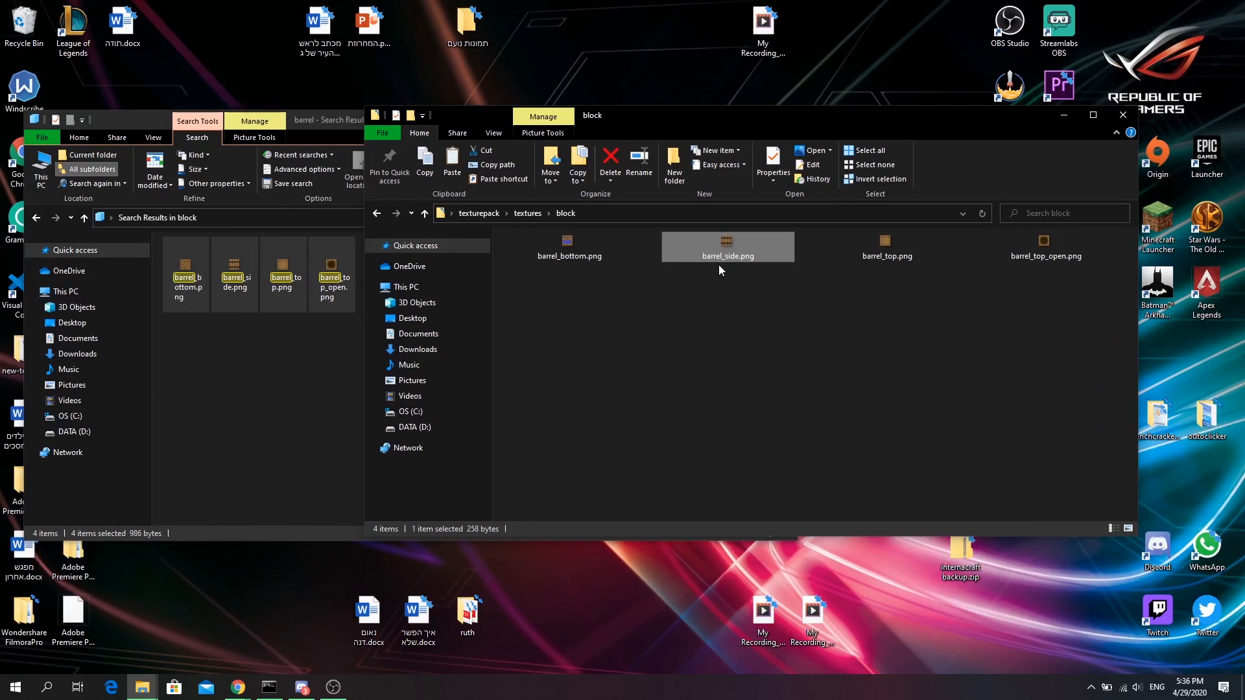
{"action": "double_click", "coordinate": [731, 250]}
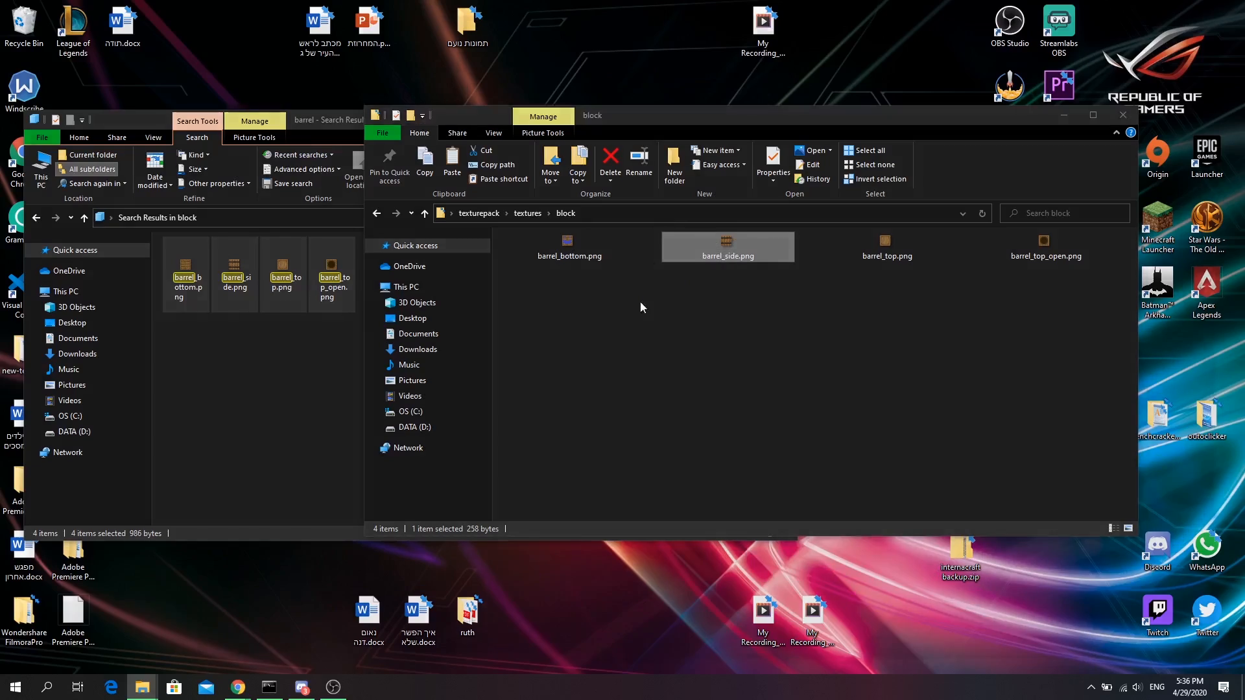
{"action": "scroll", "coordinate": [644, 352], "scroll_direction": "up", "scroll_amount": 5}
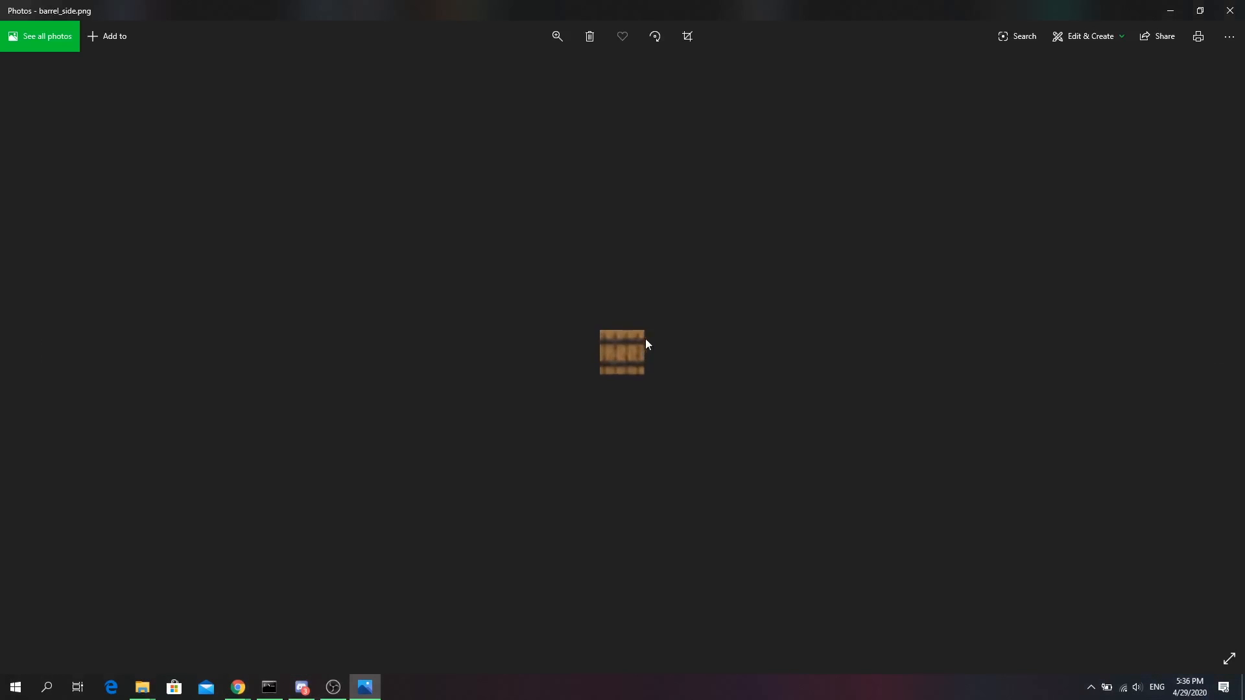
Step: Close the photo viewer, open texturepack's barrel_side.png in Paint 3D, and switch the canvas size units to pixels
{"action": "left_click", "coordinate": [1230, 8]}
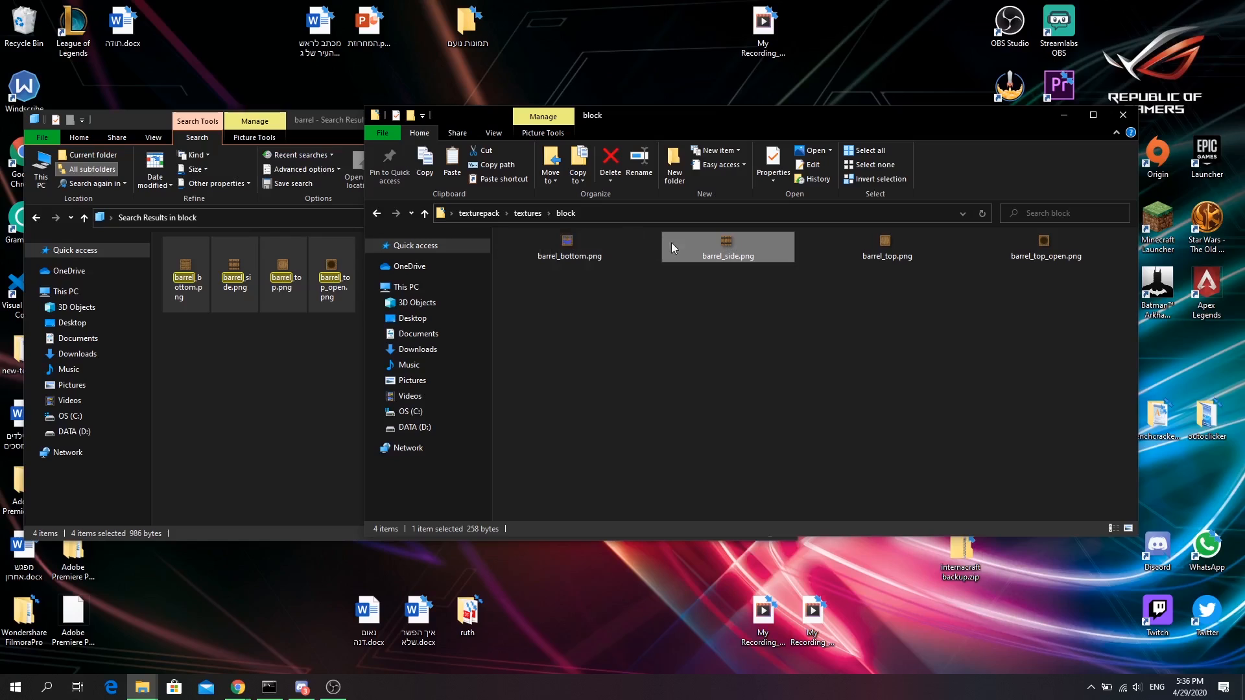
{"action": "double_click", "coordinate": [718, 244]}
{"action": "left_click", "coordinate": [1229, 11]}
{"action": "right_click", "coordinate": [713, 240]}
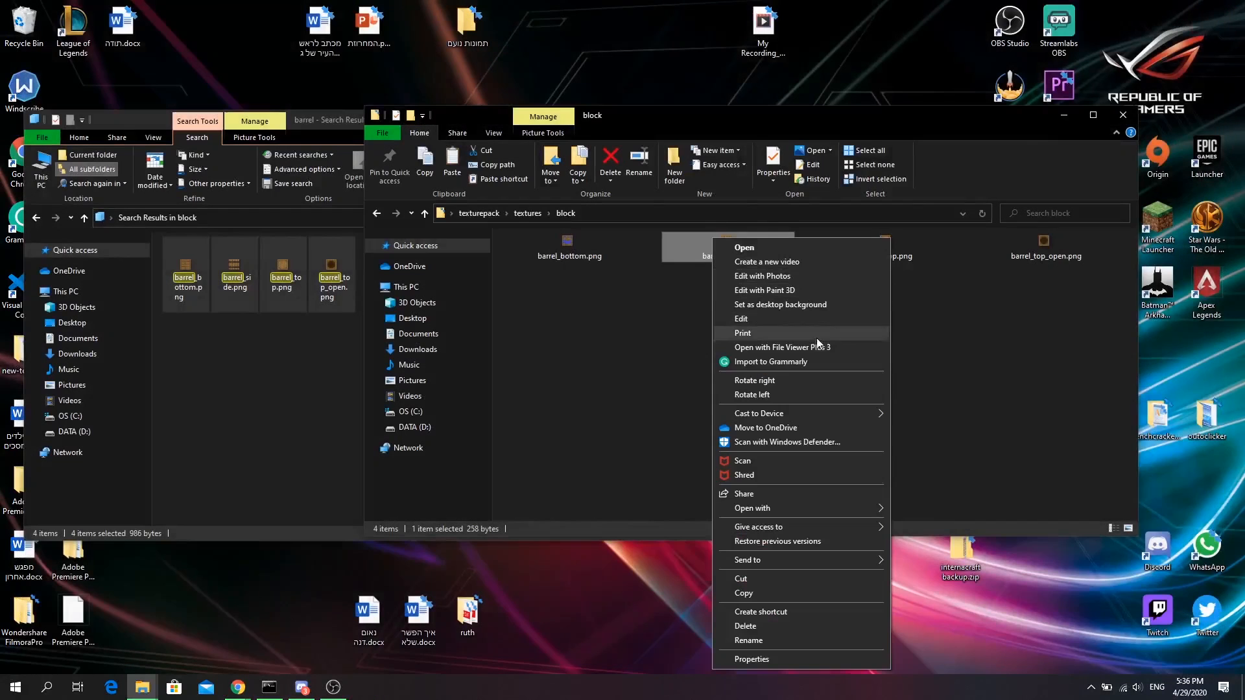
{"action": "left_click", "coordinate": [793, 290]}
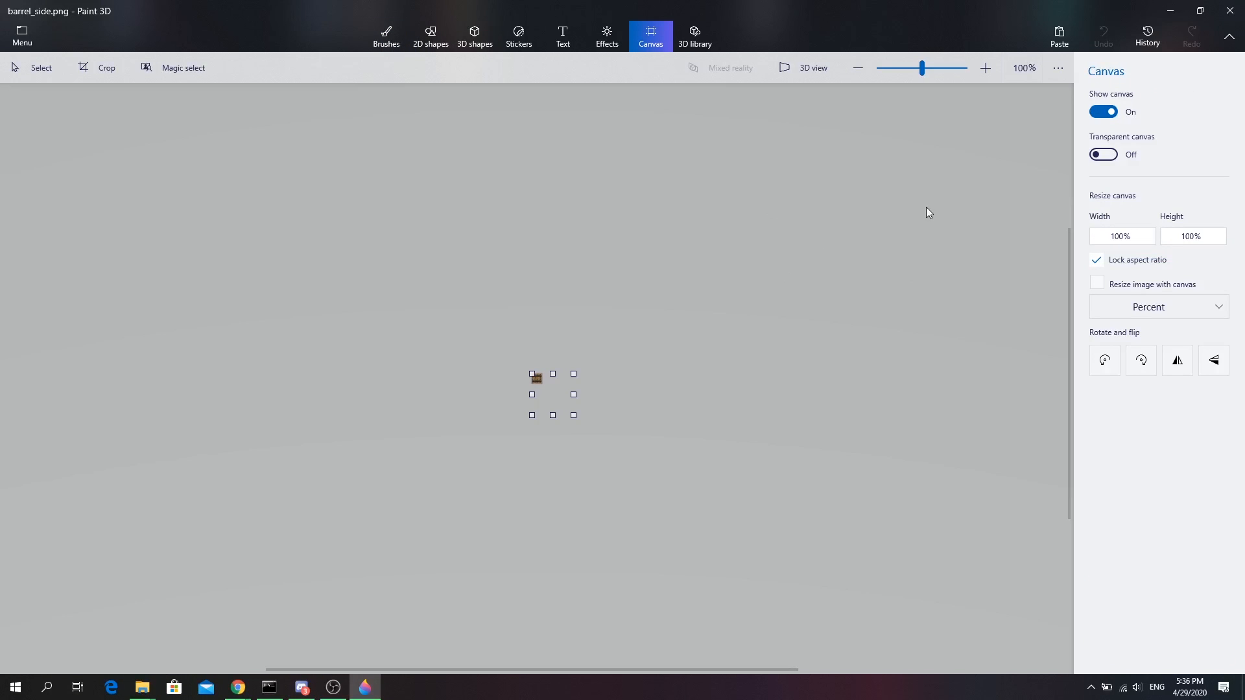
{"action": "left_click", "coordinate": [1124, 300]}
{"action": "left_click", "coordinate": [1145, 333]}
Step: Try enlarging the canvas to 64 by 64 px without scaling the image, and undo the resize
{"action": "left_click", "coordinate": [1098, 233]}
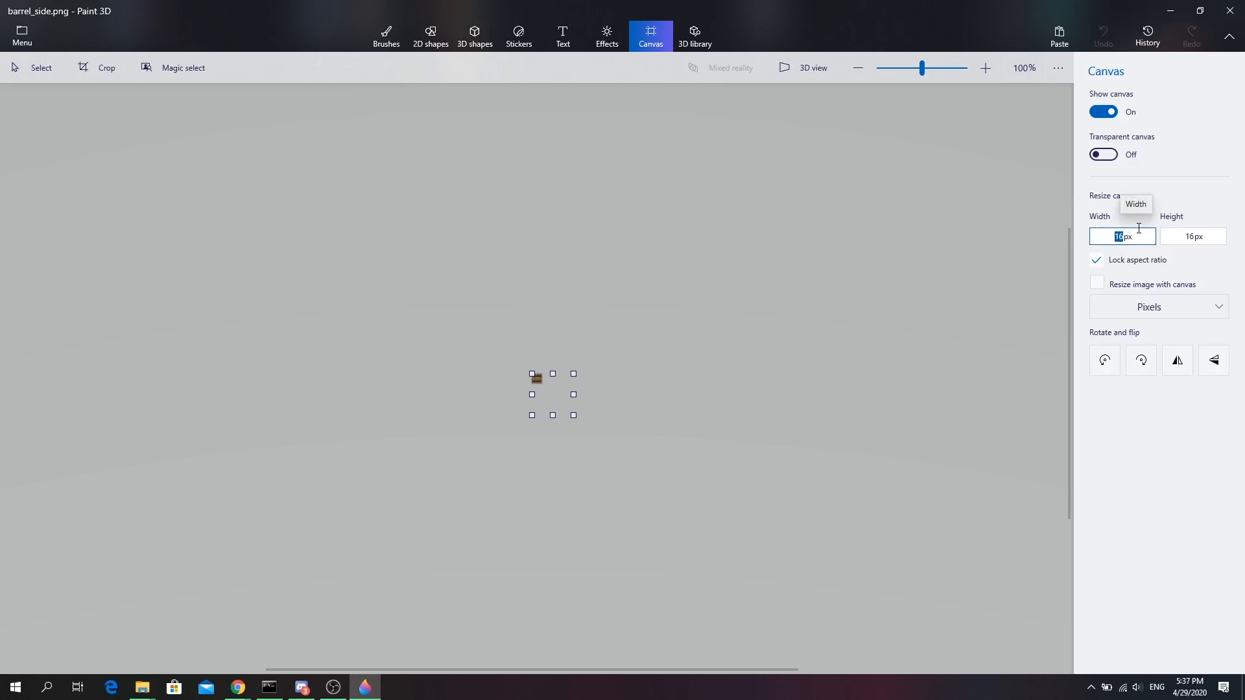
{"action": "type", "text": "64"}
{"action": "key", "text": "Return"}
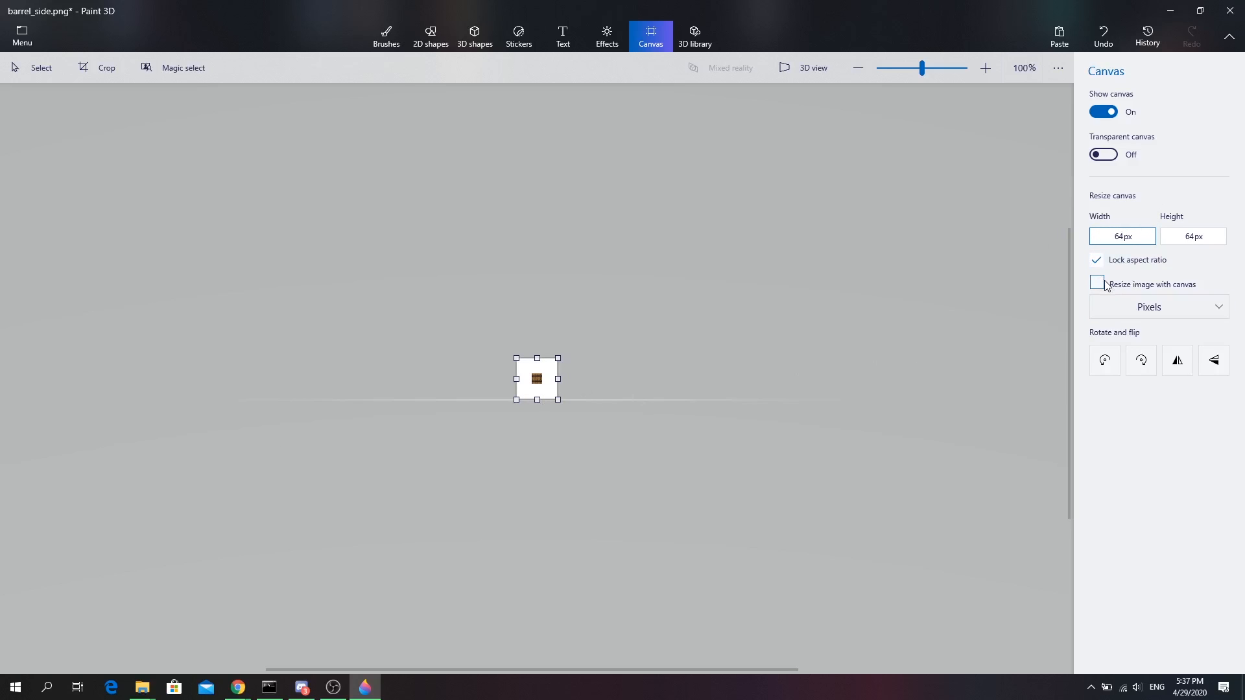
{"action": "key", "text": "ctrl+z"}
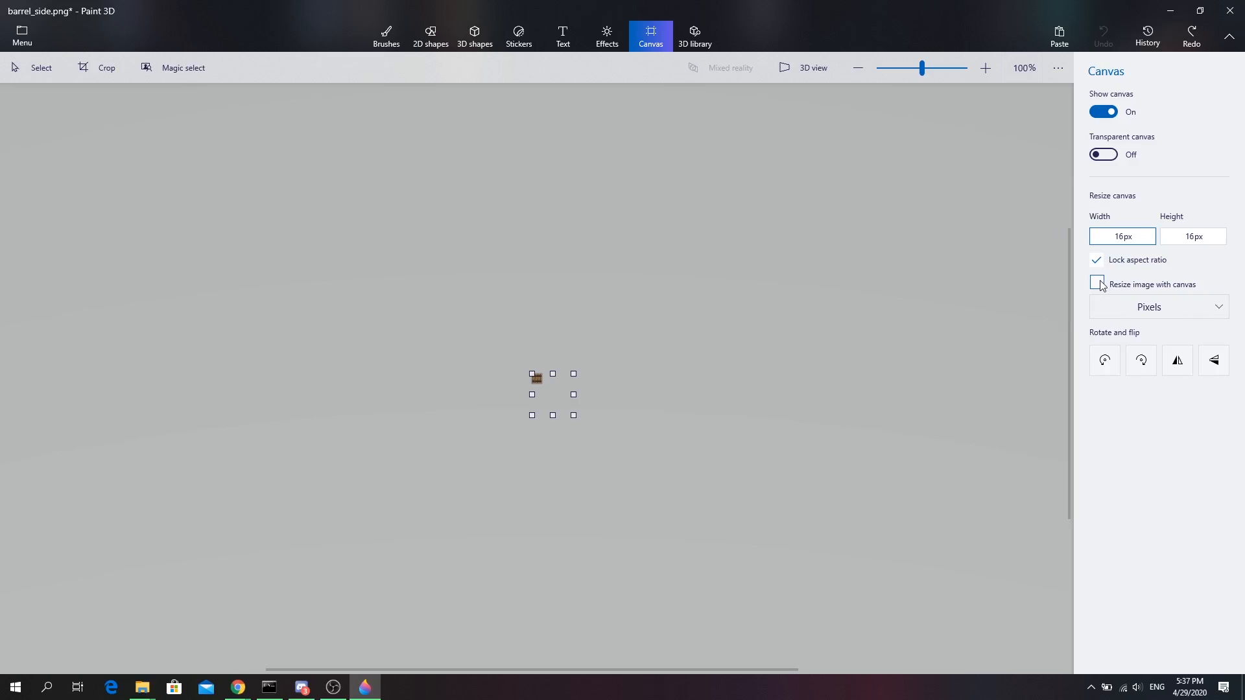
Step: Resize the image together with its canvas to 64 by 64 px, and choose the Pixel pen at 1 px thickness
{"action": "left_click", "coordinate": [1097, 284]}
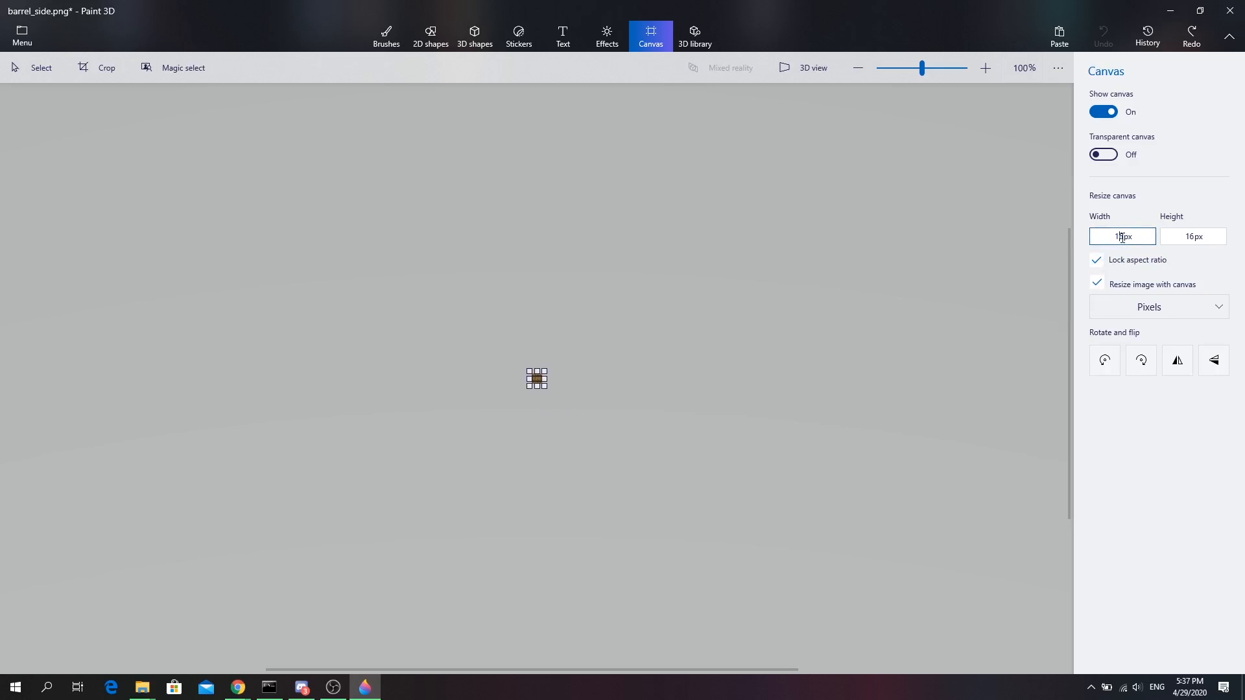
{"action": "scroll", "coordinate": [651, 247], "scroll_direction": "up", "scroll_amount": 5}
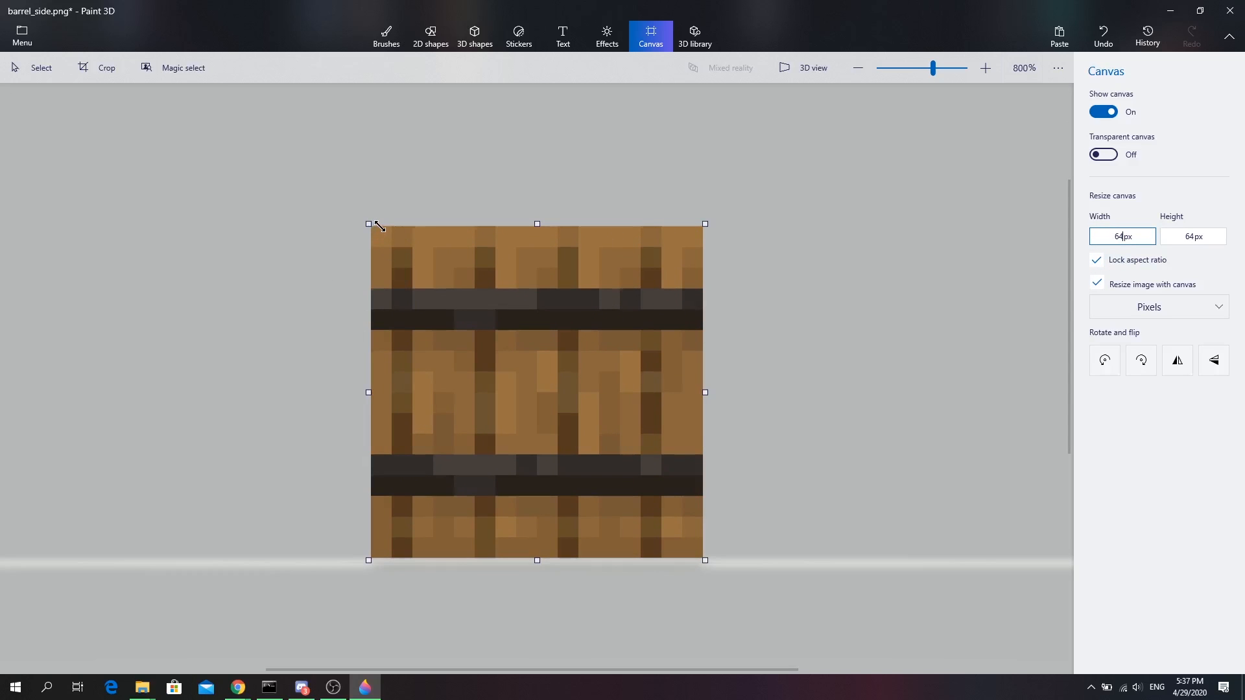
{"action": "left_click", "coordinate": [391, 44]}
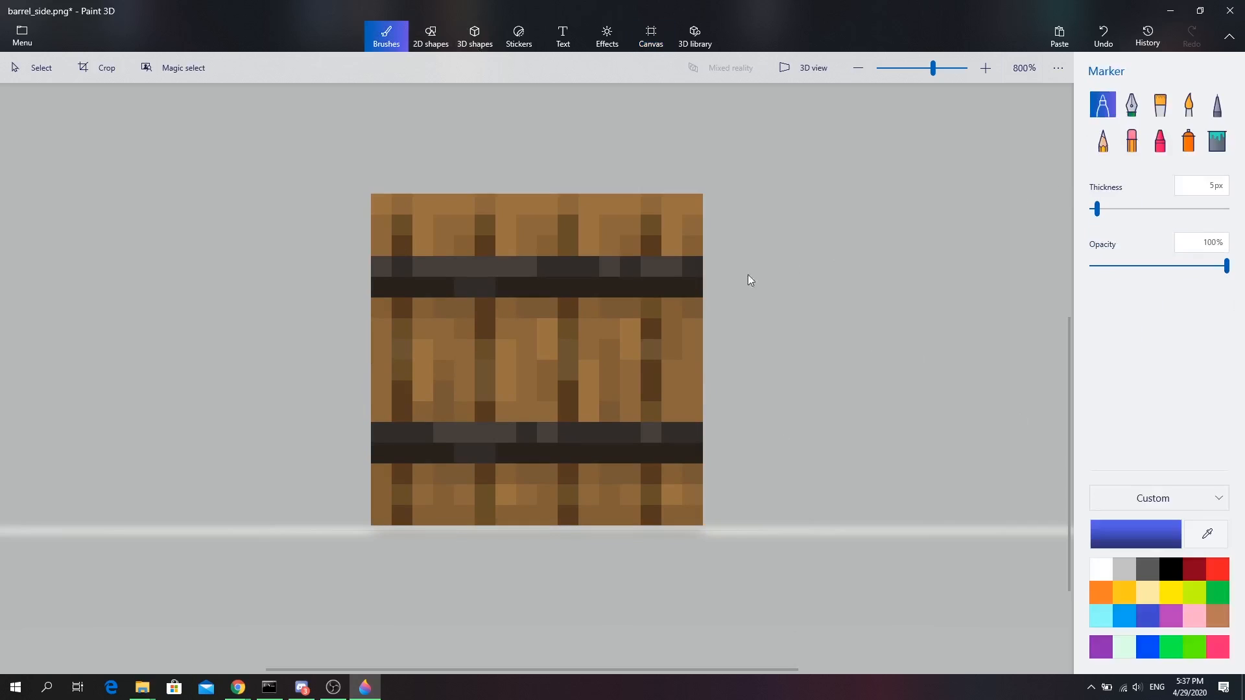
{"action": "left_click_drag", "start_coordinate": [1096, 208], "coordinate": [1091, 209]}
{"action": "scroll", "coordinate": [645, 214], "scroll_direction": "up", "scroll_amount": 2}
{"action": "left_click", "coordinate": [1216, 105]}
{"action": "scroll", "coordinate": [856, 216], "scroll_direction": "up", "scroll_amount": 4}
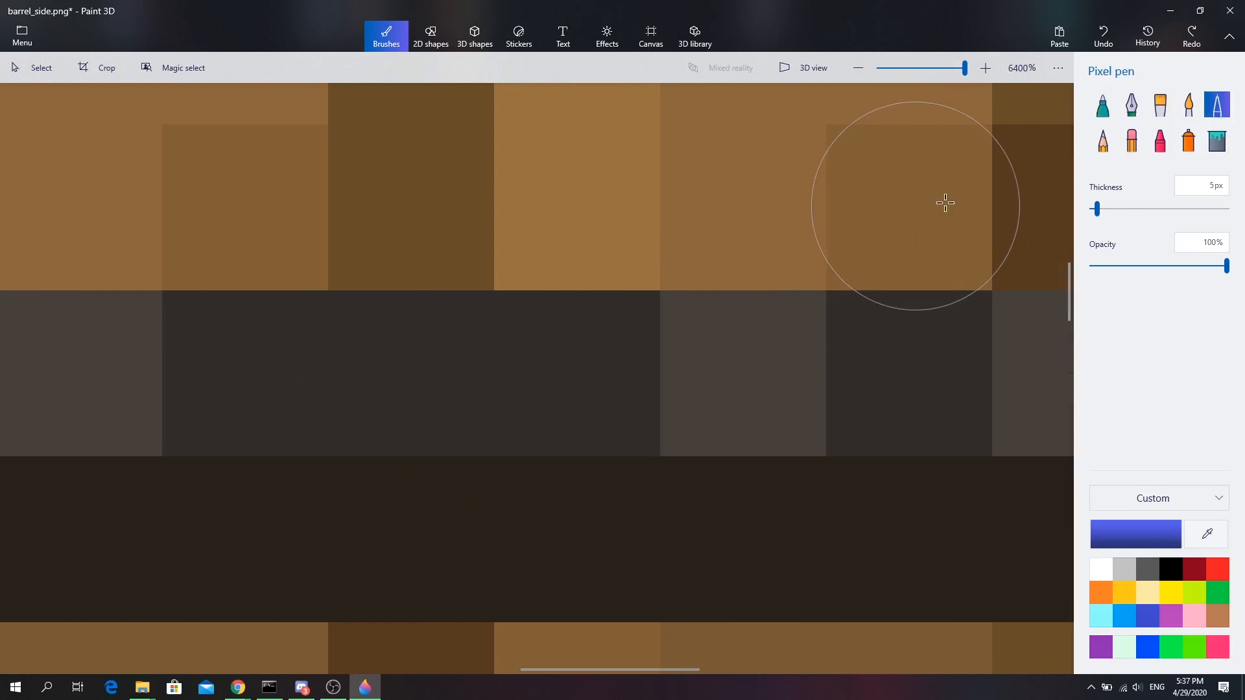
{"action": "left_click_drag", "start_coordinate": [1100, 211], "coordinate": [1091, 209]}
Step: Try painting blue pixels row by row on a plank above the upper metal band, and undo all of them
{"action": "left_click", "coordinate": [847, 144]}
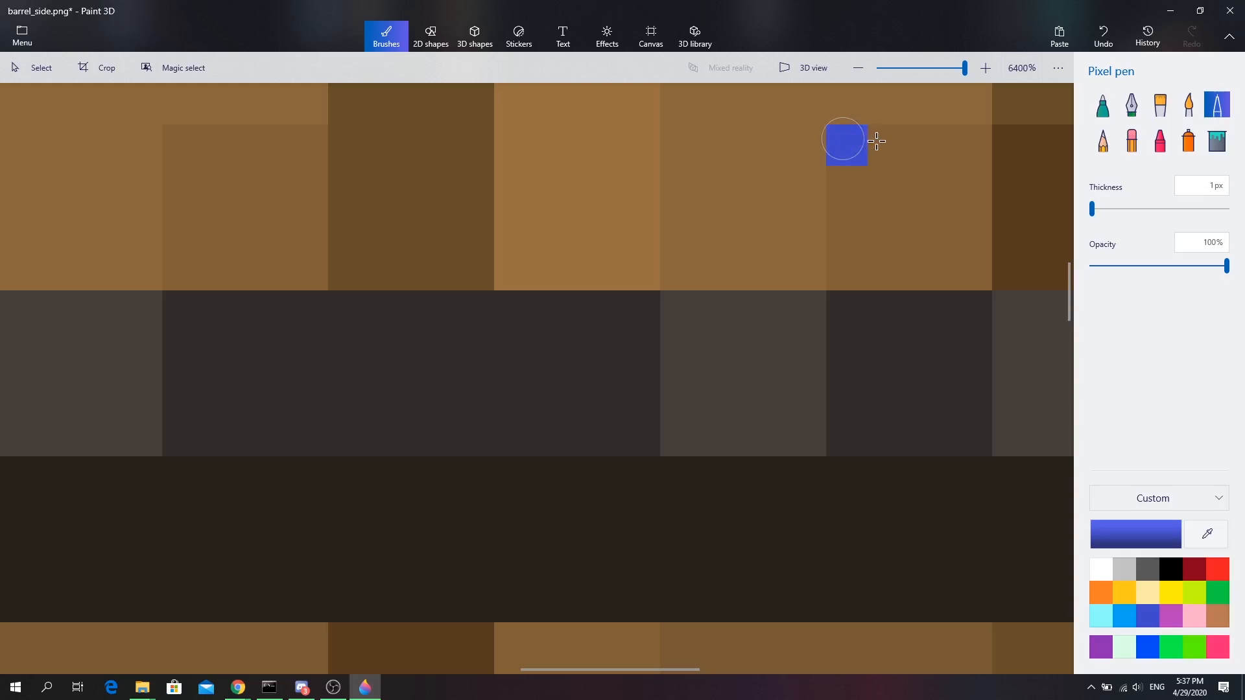
{"action": "left_click", "coordinate": [887, 145]}
{"action": "left_click", "coordinate": [967, 144]}
{"action": "left_click", "coordinate": [930, 145]}
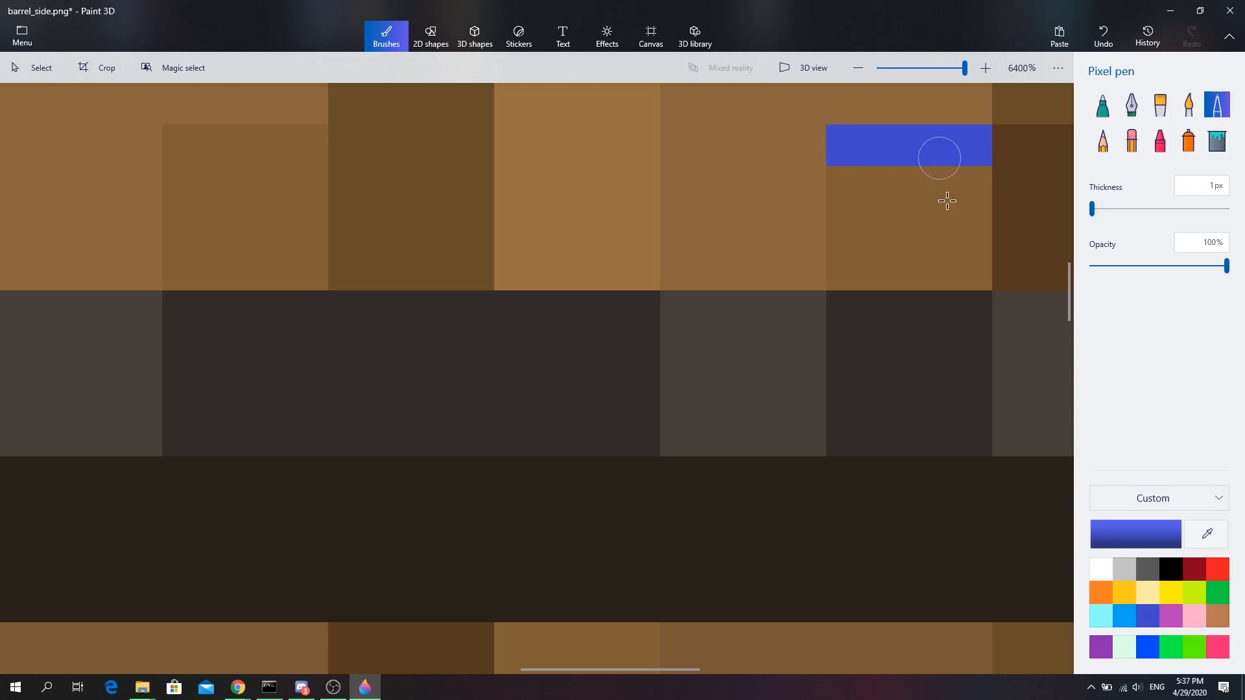
{"action": "left_click", "coordinate": [963, 175]}
{"action": "left_click", "coordinate": [928, 182]}
{"action": "left_click_drag", "start_coordinate": [835, 197], "coordinate": [830, 209]}
{"action": "key", "text": "ctrl+z"}
{"action": "key", "text": "ctrl+z"}
{"action": "key", "text": "ctrl+z"}
{"action": "key", "text": "ctrl+z"}
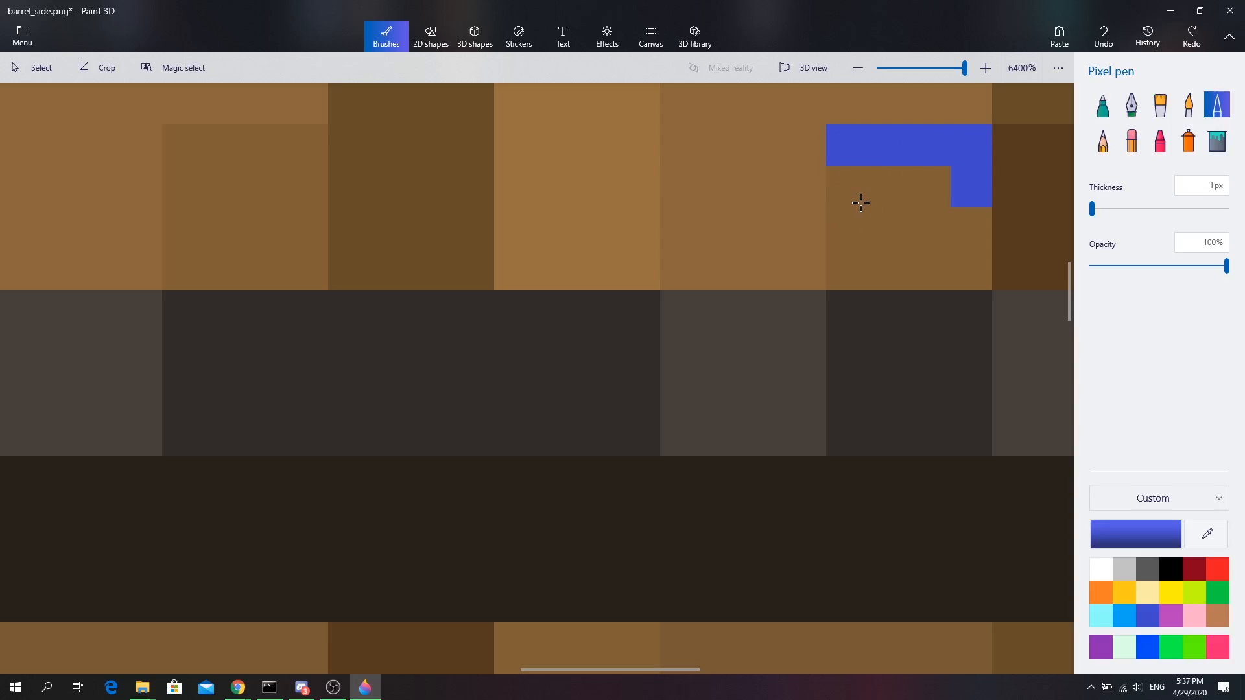
{"action": "key", "text": "ctrl+z"}
{"action": "key", "text": "ctrl+z"}
{"action": "key", "text": "ctrl+z"}
Step: Paint three small blue faces with eyes and mouths along the upper planks and metal band of the barrel side texture
{"action": "scroll", "coordinate": [869, 214], "scroll_direction": "down", "scroll_amount": 5}
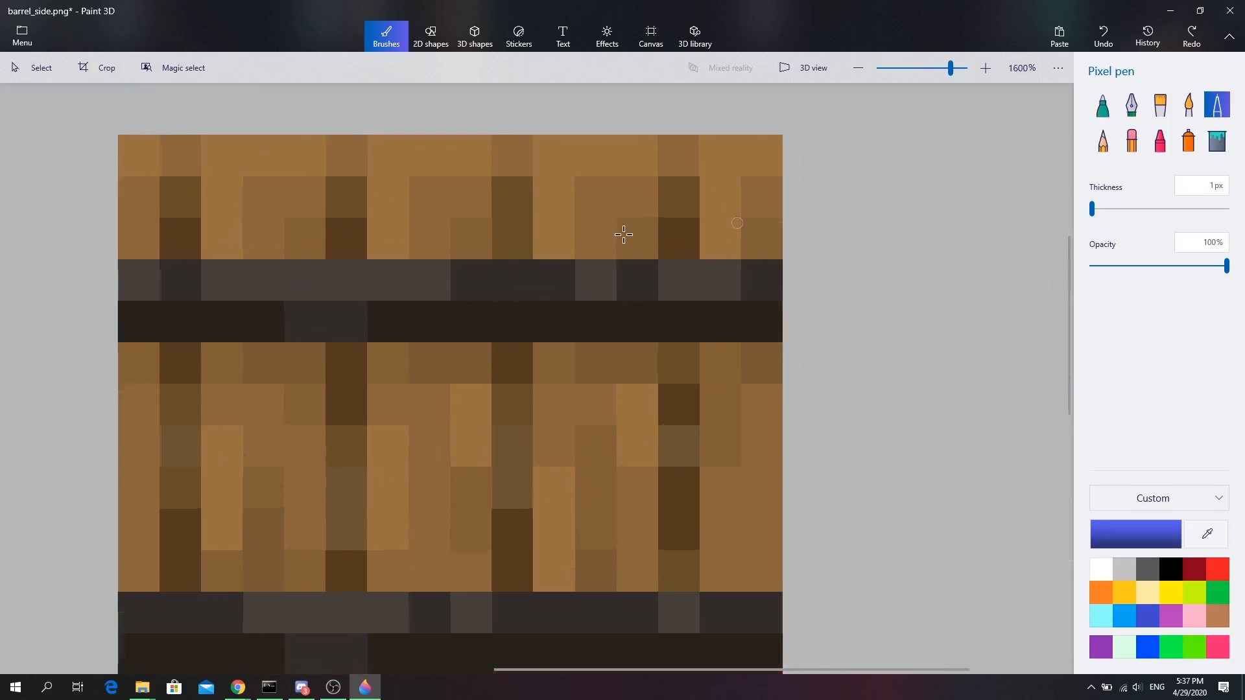
{"action": "scroll", "coordinate": [544, 196], "scroll_direction": "up", "scroll_amount": 5}
{"action": "scroll", "coordinate": [564, 195], "scroll_direction": "down", "scroll_amount": 3}
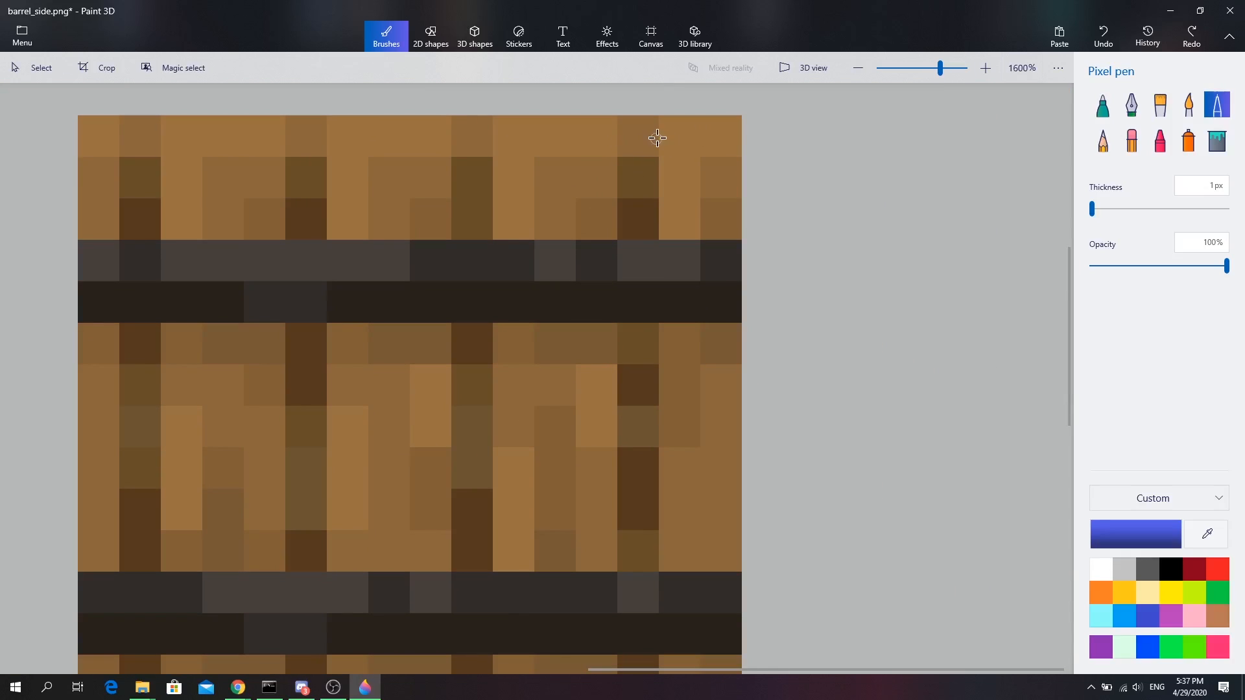
{"action": "mouse_move", "coordinate": [664, 152]}
{"action": "left_mouse_down"}
{"action": "mouse_move", "coordinate": [646, 172]}
{"action": "mouse_move", "coordinate": [706, 171]}
{"action": "mouse_move", "coordinate": [711, 183]}
{"action": "left_mouse_up"}
{"action": "mouse_move", "coordinate": [633, 193]}
{"action": "left_mouse_down"}
{"action": "mouse_move", "coordinate": [640, 209]}
{"action": "mouse_move", "coordinate": [713, 224]}
{"action": "left_mouse_up"}
{"action": "left_click", "coordinate": [473, 177]}
{"action": "mouse_move", "coordinate": [508, 183]}
{"action": "left_mouse_down"}
{"action": "mouse_move", "coordinate": [468, 215]}
{"action": "mouse_move", "coordinate": [519, 235]}
{"action": "left_mouse_up"}
{"action": "left_click_drag", "start_coordinate": [193, 210], "coordinate": [203, 203]}
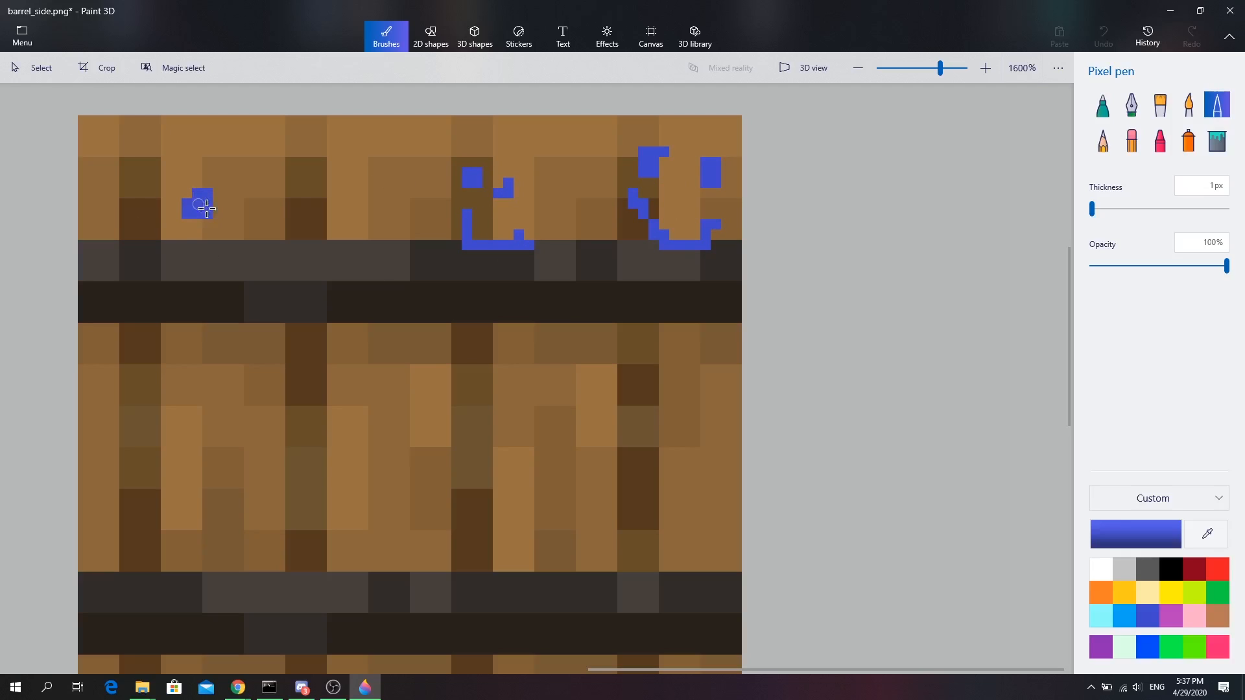
{"action": "left_click_drag", "start_coordinate": [286, 214], "coordinate": [294, 228]}
{"action": "mouse_move", "coordinate": [220, 254]}
{"action": "left_mouse_down"}
{"action": "mouse_move", "coordinate": [260, 248]}
{"action": "mouse_move", "coordinate": [295, 307]}
{"action": "left_mouse_up"}
Step: Paint a large red face with two oval eyes, a nose and a wide smile mid-texture, and save and close barrel_side.png
{"action": "scroll", "coordinate": [607, 376], "scroll_direction": "down", "scroll_amount": 5}
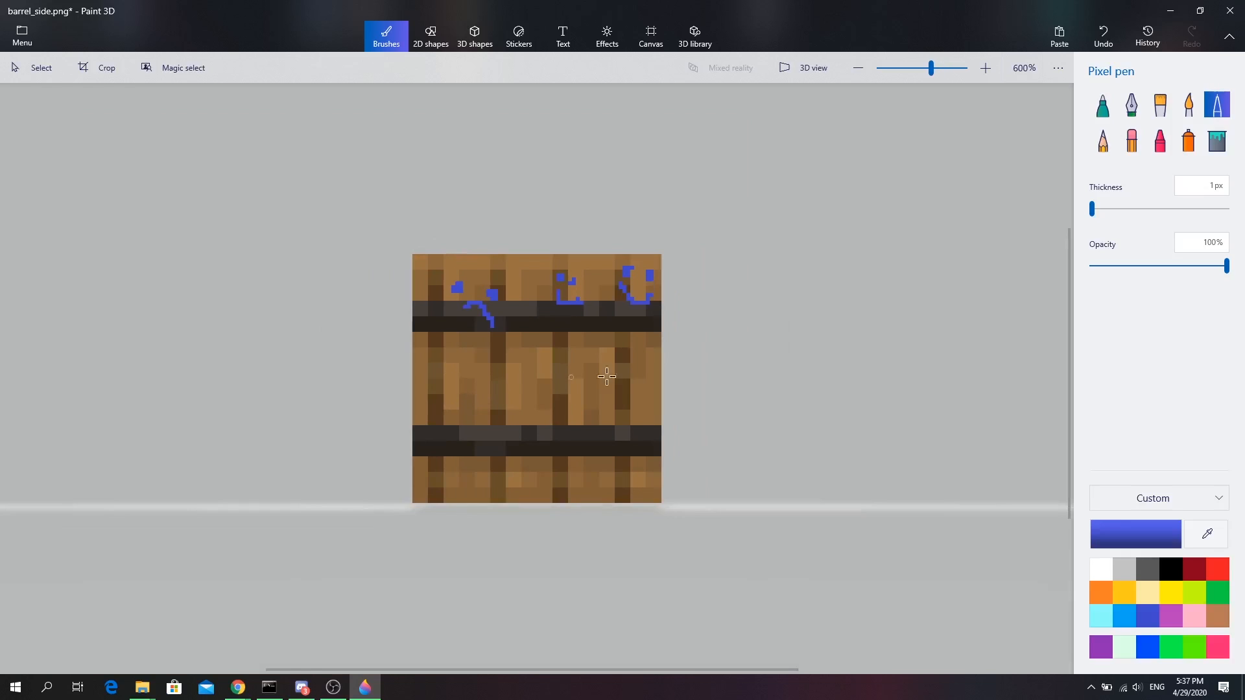
{"action": "left_click", "coordinate": [1216, 572]}
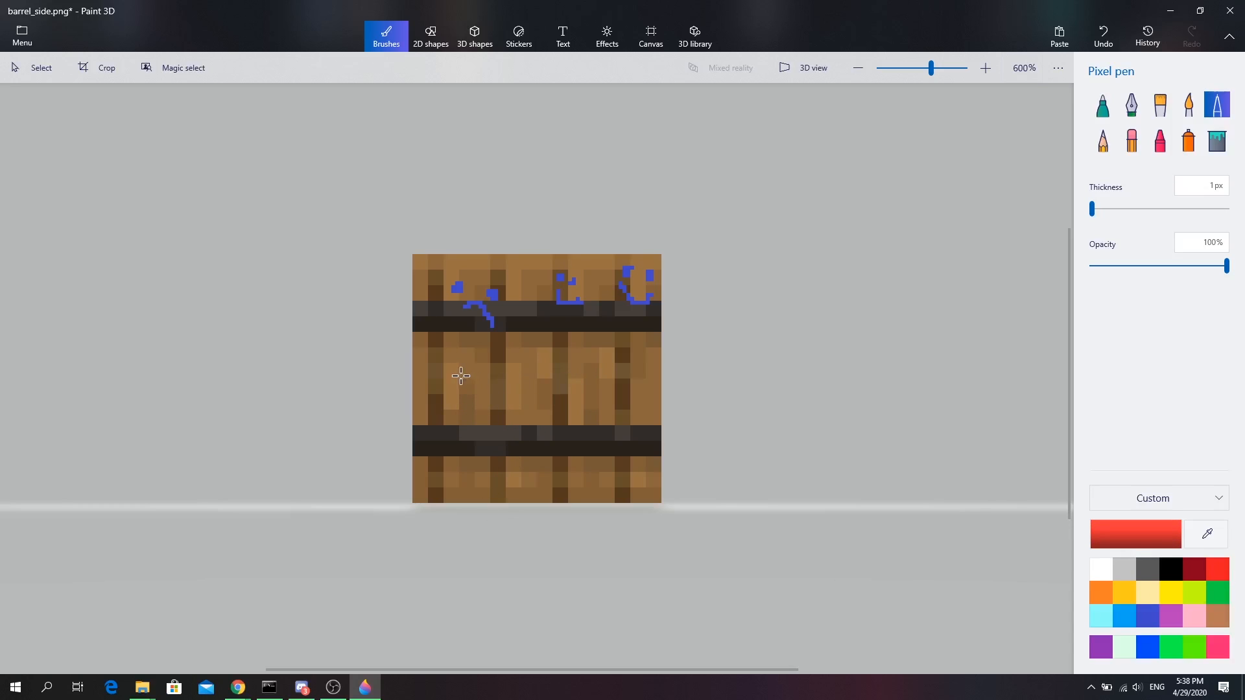
{"action": "mouse_move", "coordinate": [461, 376]}
{"action": "left_mouse_down"}
{"action": "mouse_move", "coordinate": [495, 430]}
{"action": "mouse_move", "coordinate": [624, 382]}
{"action": "left_mouse_up"}
{"action": "left_click_drag", "start_coordinate": [512, 358], "coordinate": [534, 365]}
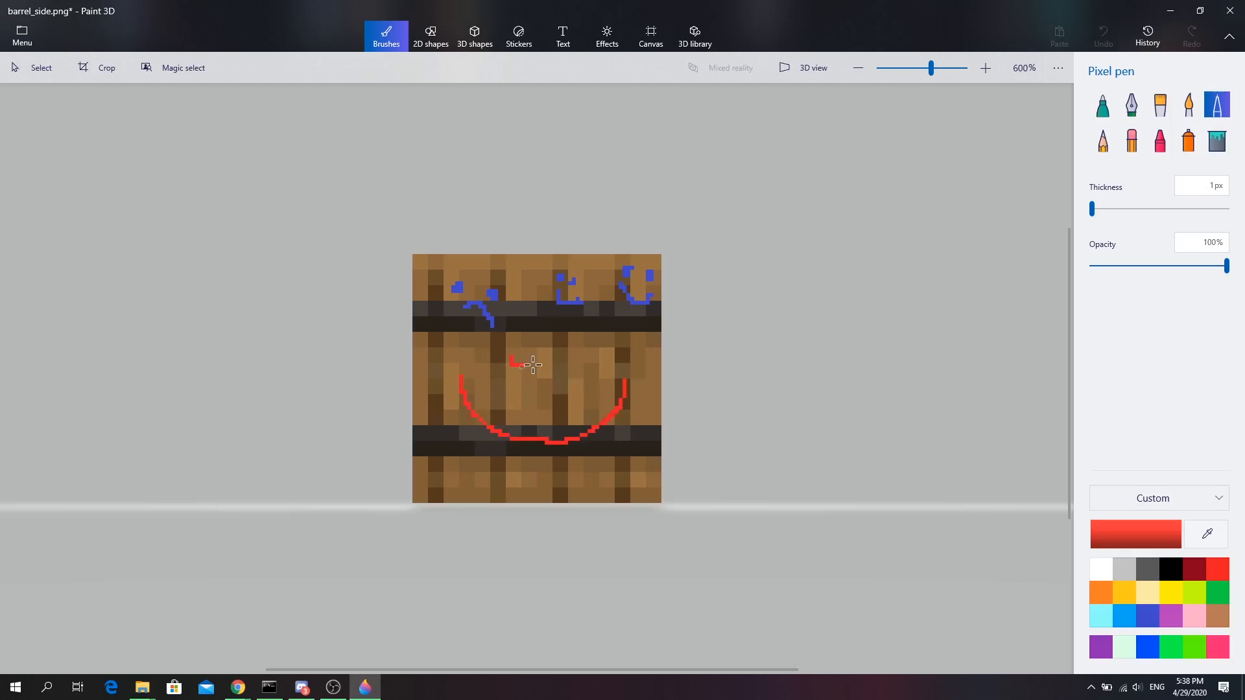
{"action": "scroll", "coordinate": [639, 430], "scroll_direction": "up", "scroll_amount": 2}
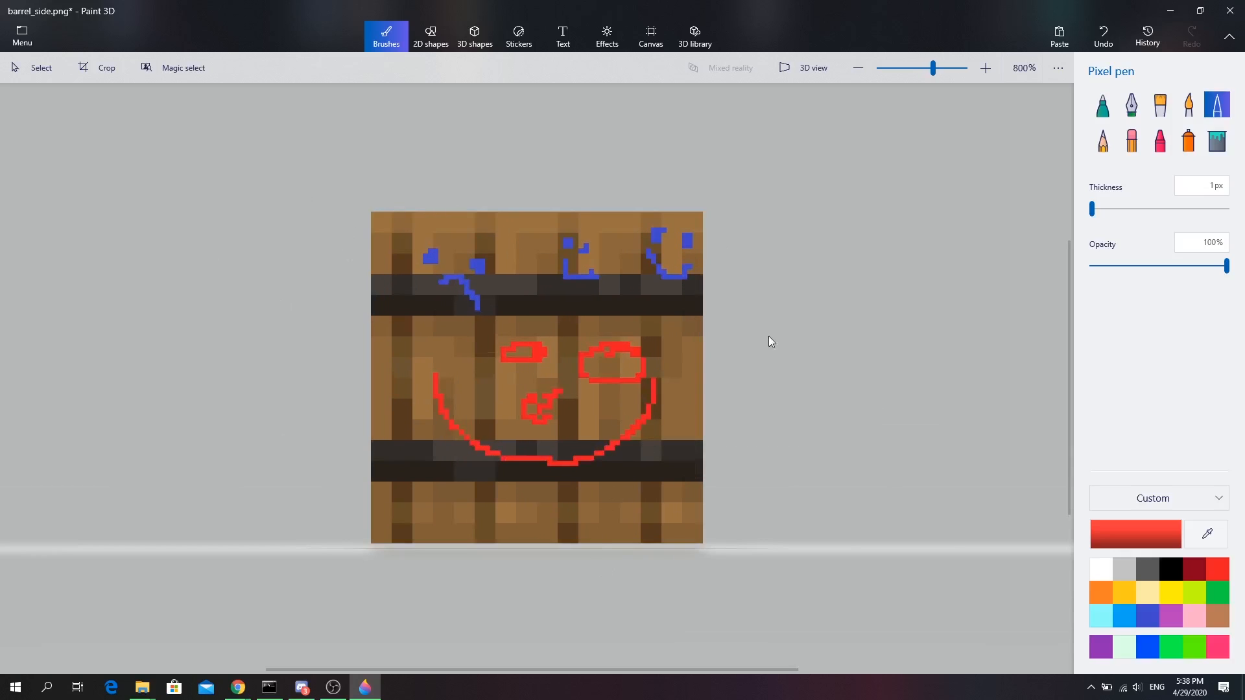
{"action": "key", "text": "ctrl+s"}
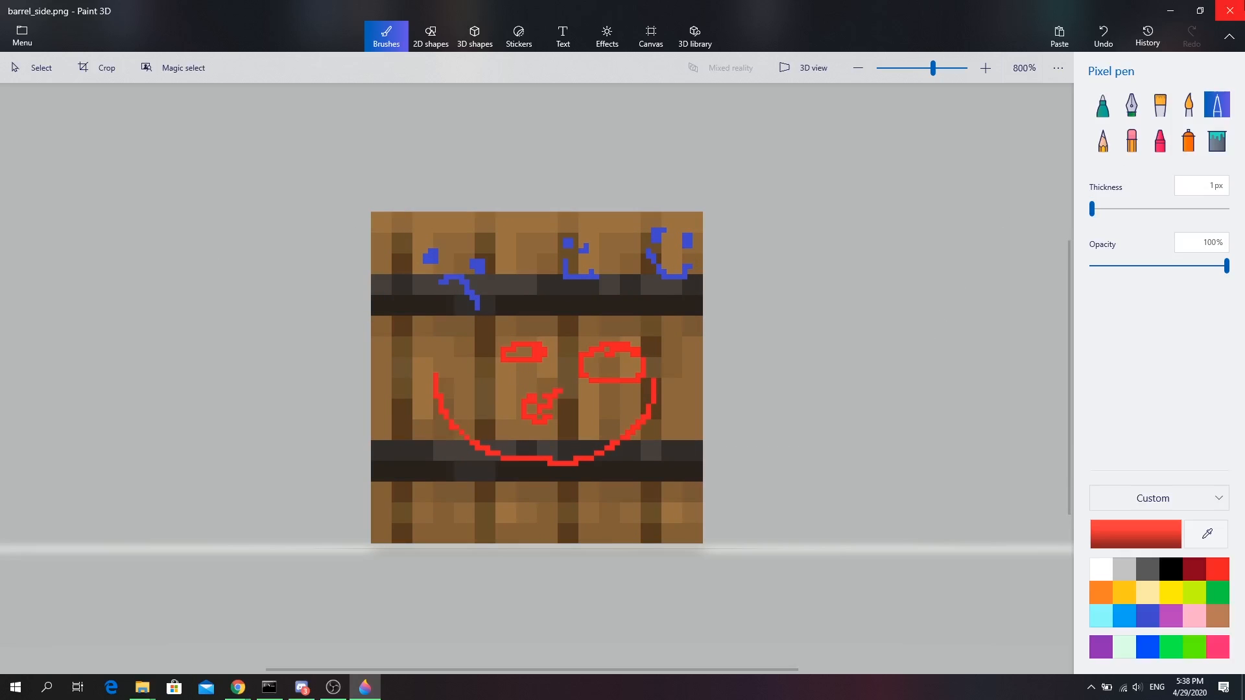
{"action": "left_click", "coordinate": [1230, 11]}
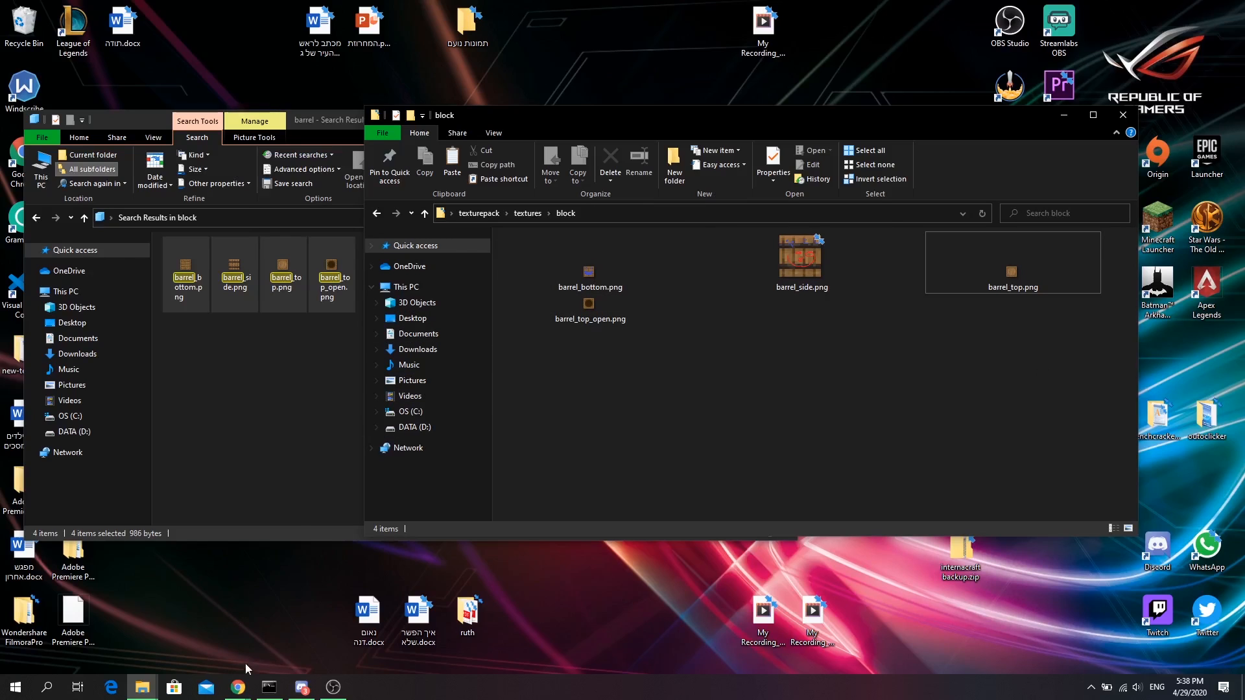
Step: Open a new Chrome window and search Google Images for "barrel"
{"action": "right_click", "coordinate": [238, 687]}
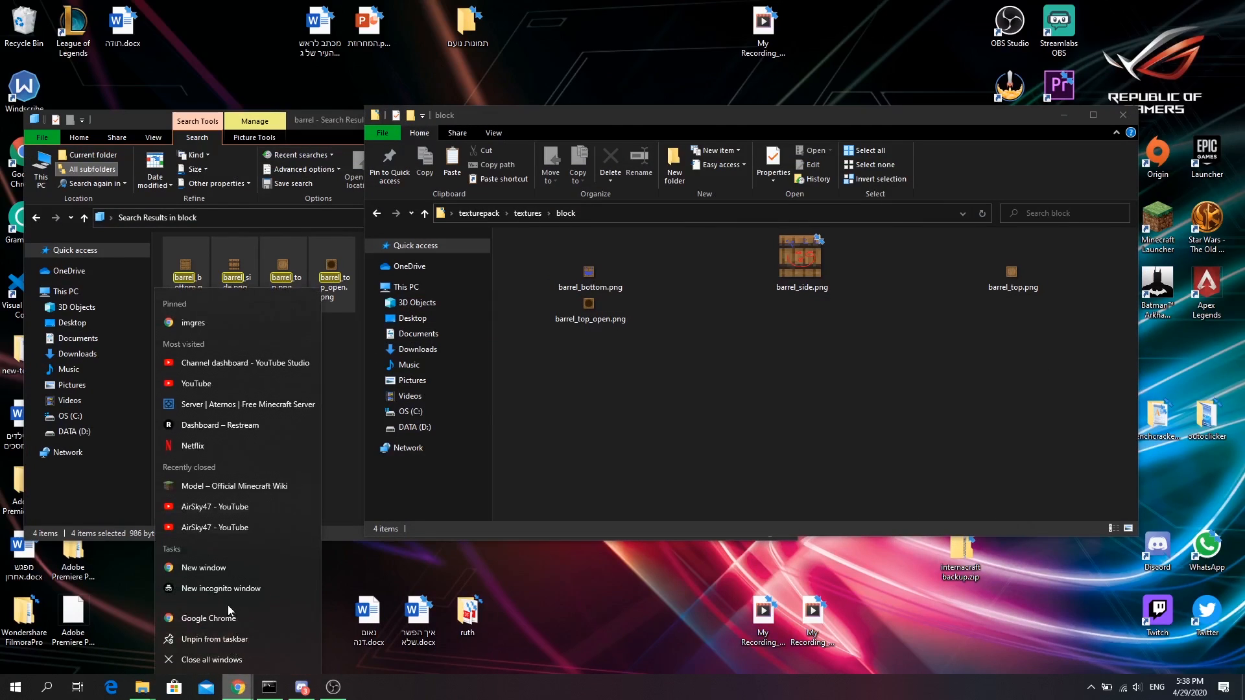
{"action": "left_click", "coordinate": [230, 615]}
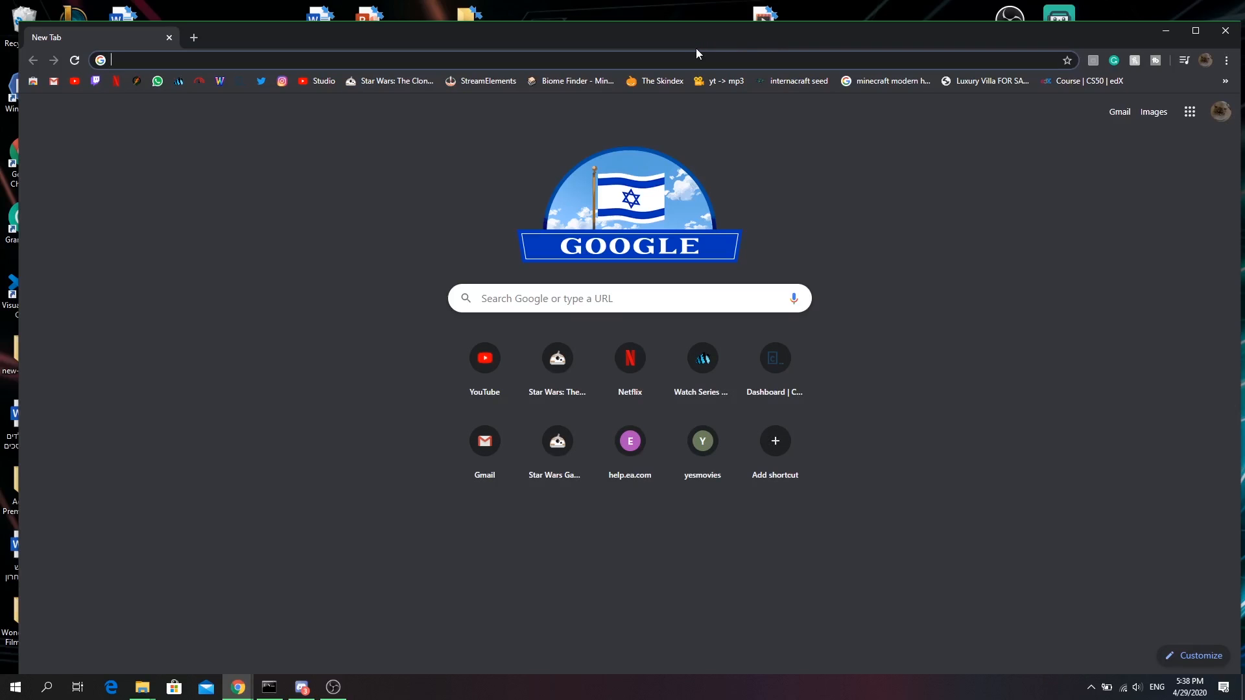
{"action": "type", "text": "barrel"}
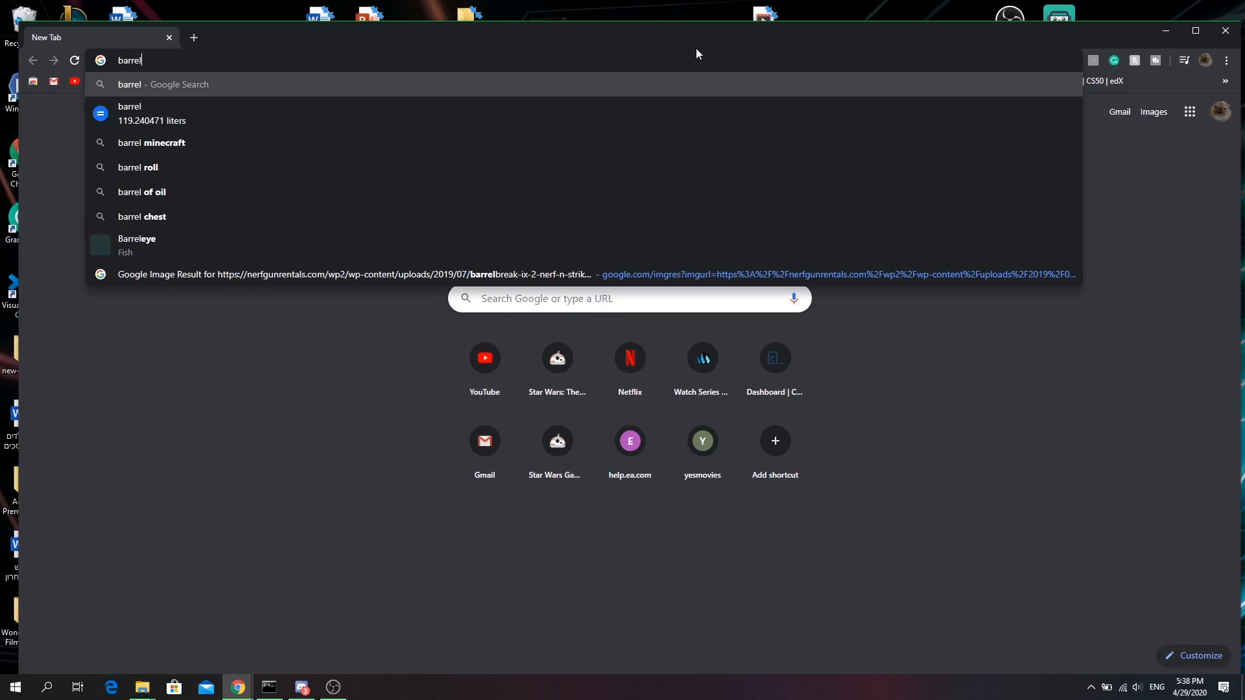
{"action": "key", "text": "Return"}
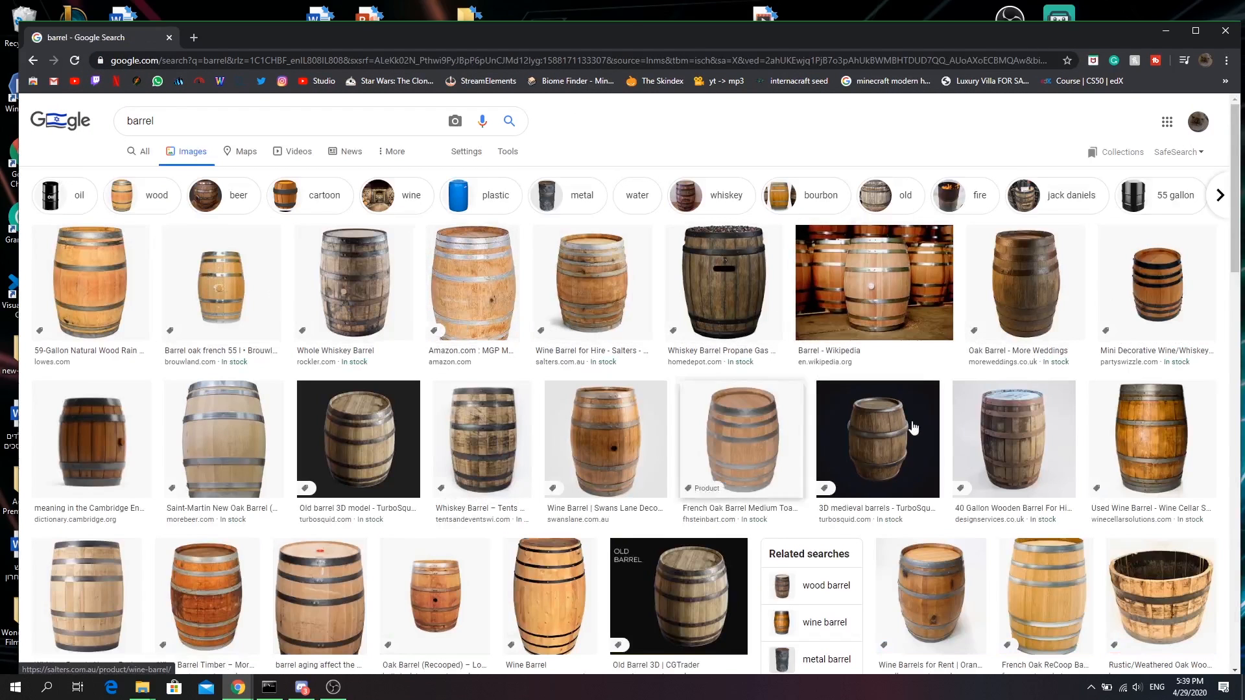
Step: Browse the barrel pictures and save the dark brown oak barrel image from moreweddings.co.uk to the desktop
{"action": "scroll", "coordinate": [507, 337], "scroll_direction": "down", "scroll_amount": 1}
{"action": "scroll", "coordinate": [507, 337], "scroll_direction": "down", "scroll_amount": 2}
{"action": "scroll", "coordinate": [797, 269], "scroll_direction": "up", "scroll_amount": 3}
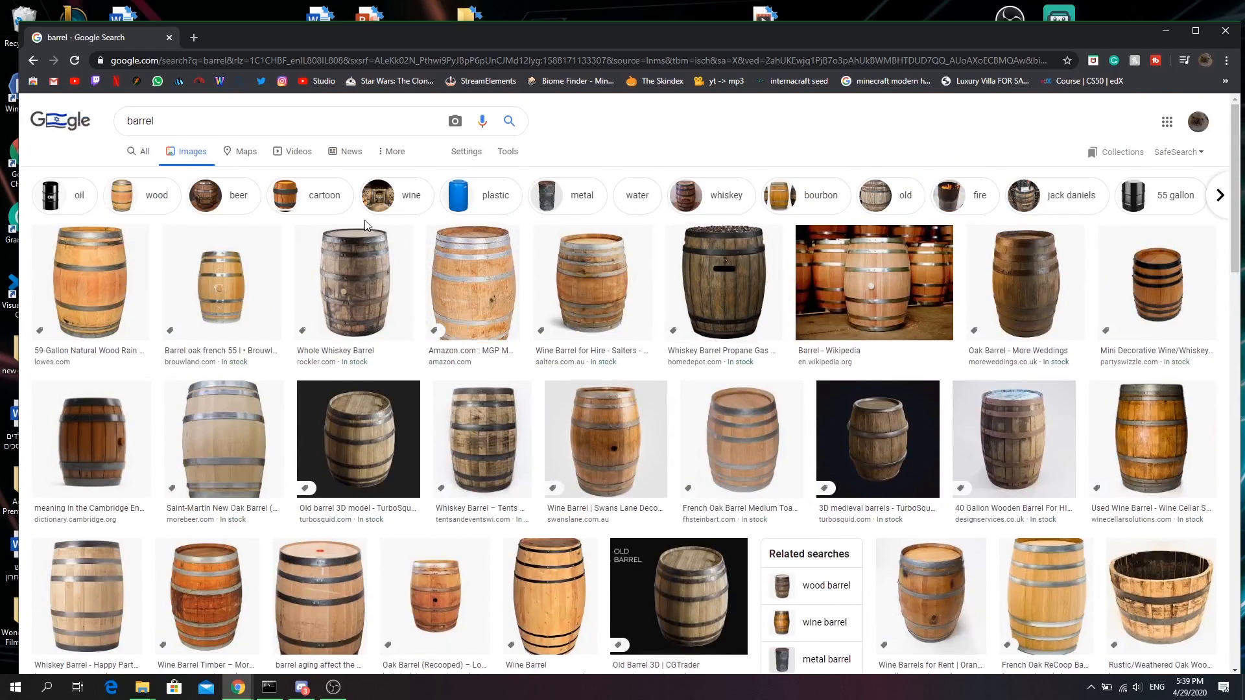
{"action": "scroll", "coordinate": [277, 251], "scroll_direction": "down", "scroll_amount": 1}
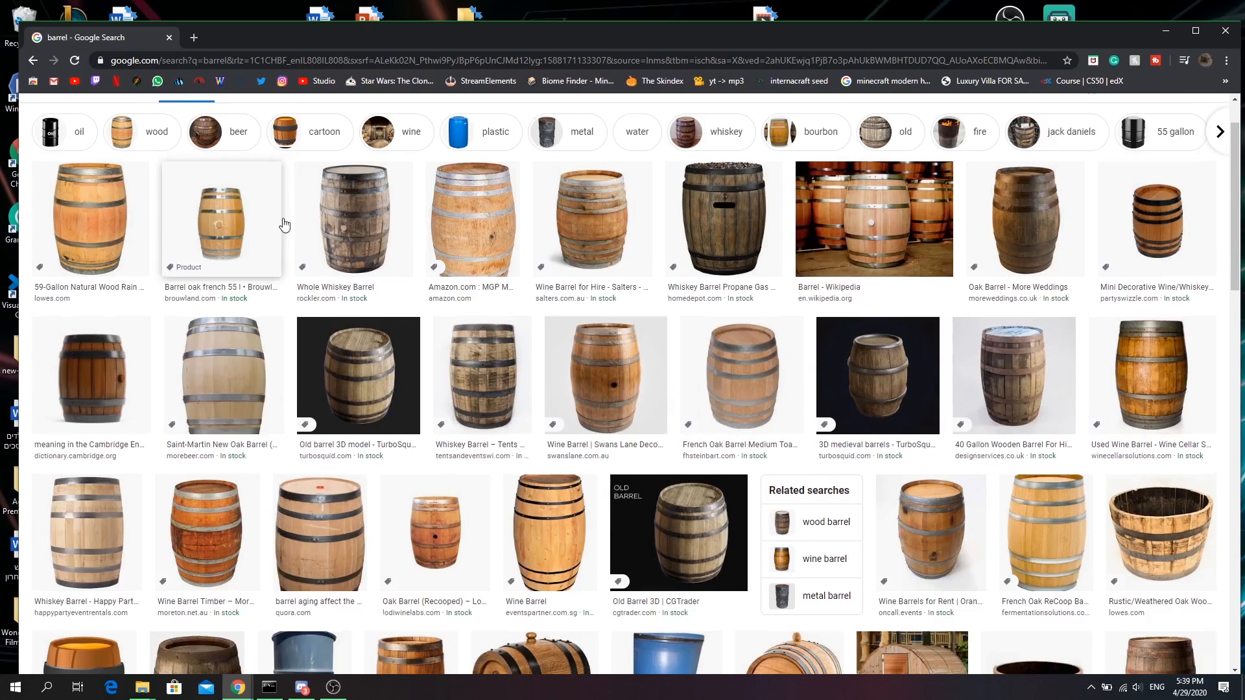
{"action": "scroll", "coordinate": [302, 252], "scroll_direction": "up", "scroll_amount": 1}
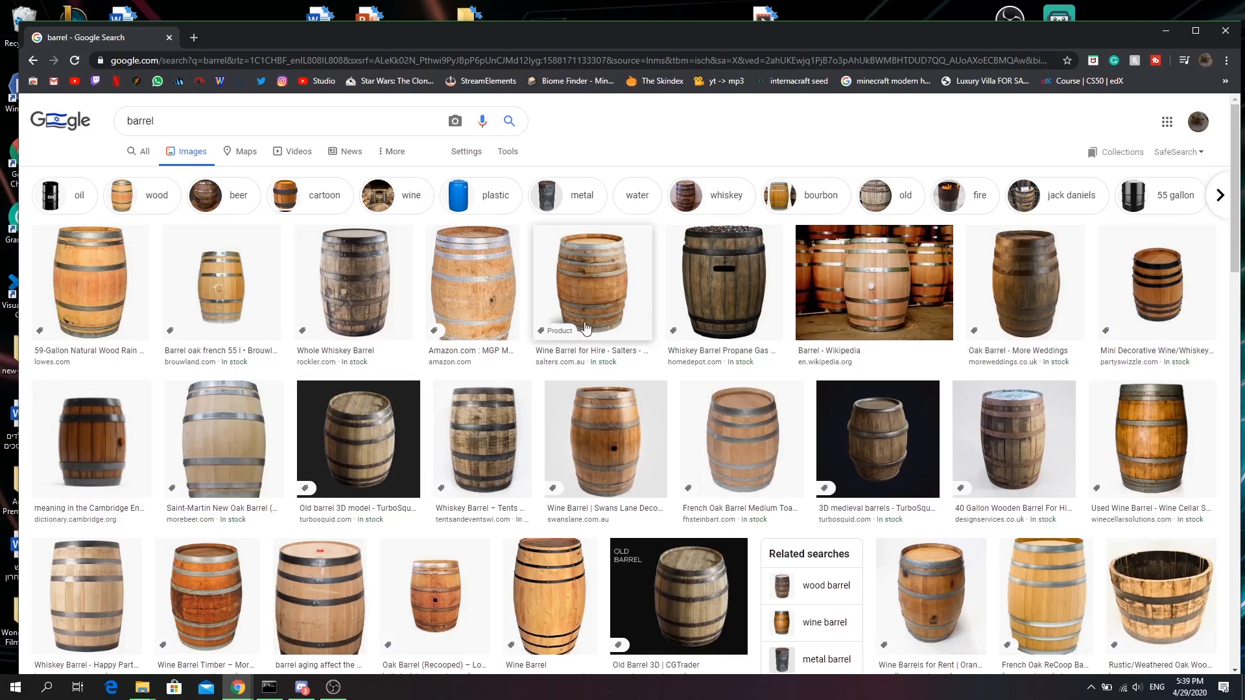
{"action": "left_click_drag", "start_coordinate": [1058, 270], "coordinate": [713, 507]}
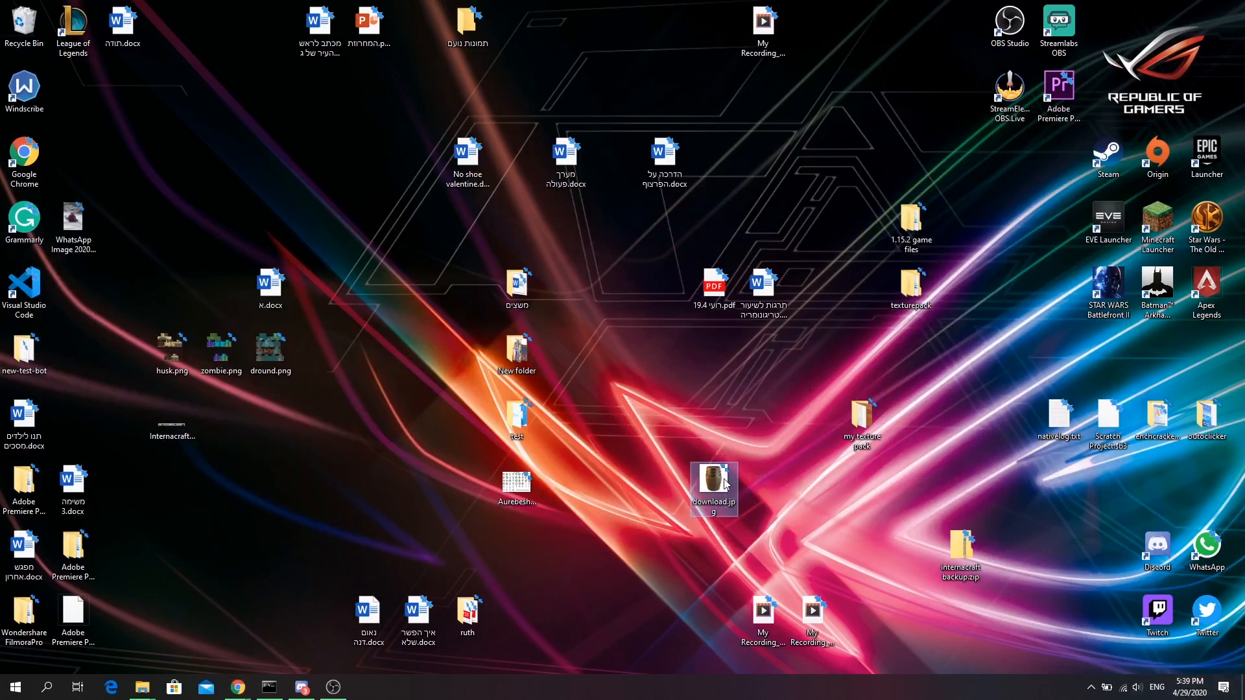
Step: Open download.jpg from the desktop in Paint 3D and turn off resizing the image with the canvas
{"action": "right_click", "coordinate": [716, 483]}
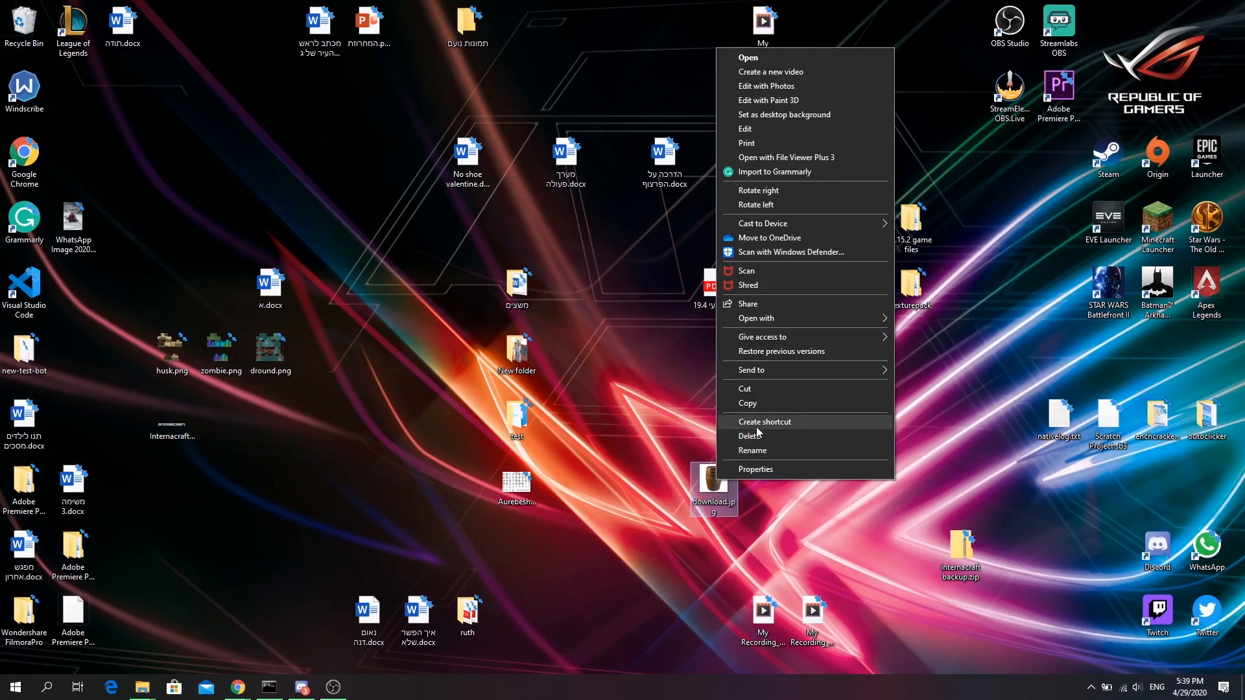
{"action": "left_click", "coordinate": [786, 101]}
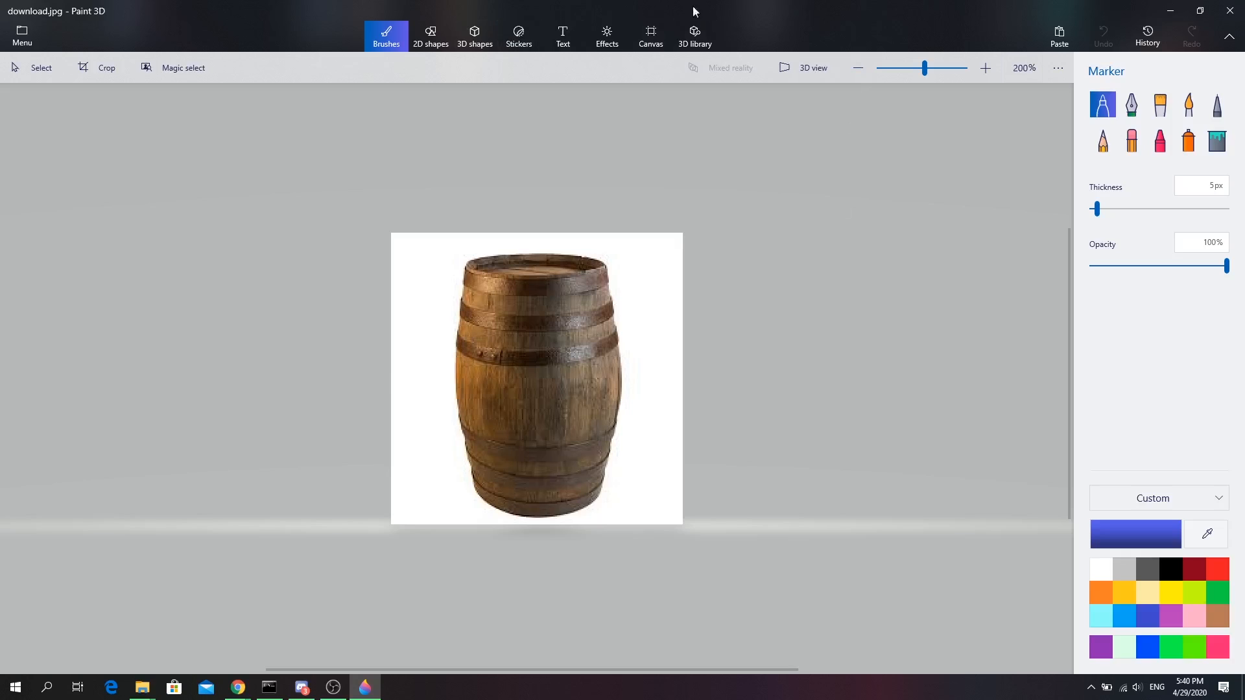
{"action": "left_click", "coordinate": [650, 36]}
{"action": "left_click", "coordinate": [1096, 283]}
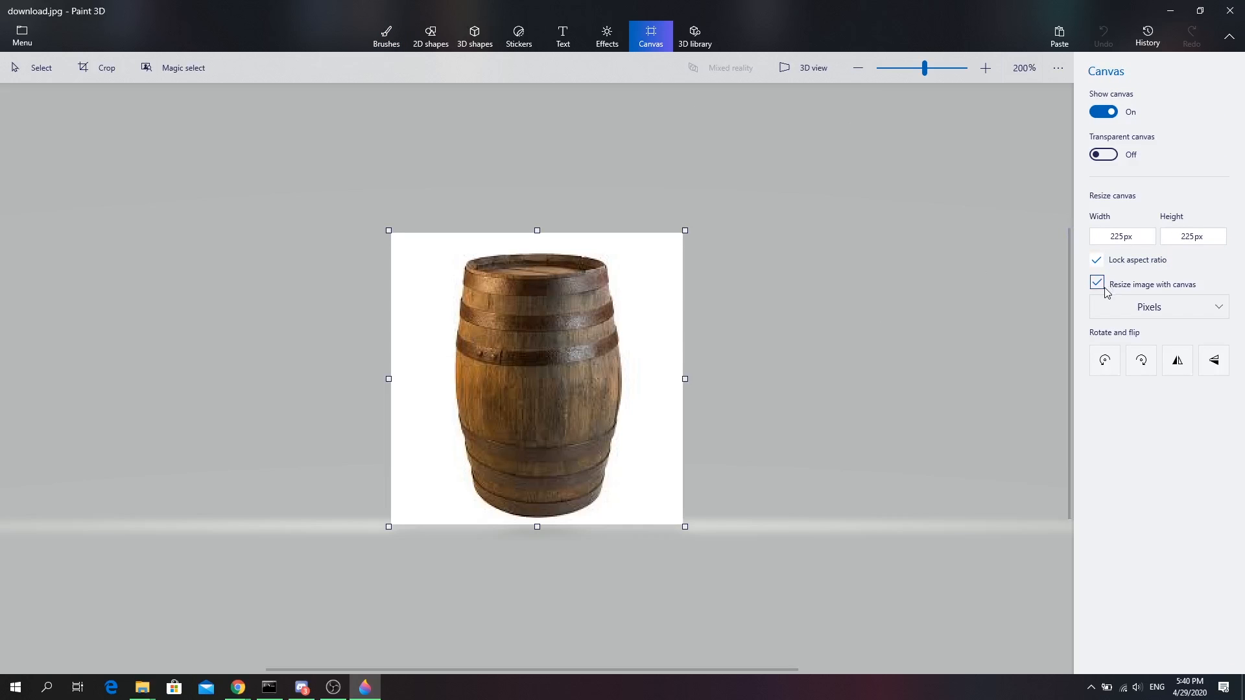
Step: Trim the canvas's right edge close to the barrel's side, reducing the canvas width to 179 px
{"action": "left_click_drag", "start_coordinate": [685, 378], "coordinate": [635, 383]}
{"action": "scroll", "coordinate": [635, 382], "scroll_direction": "up", "scroll_amount": 10}
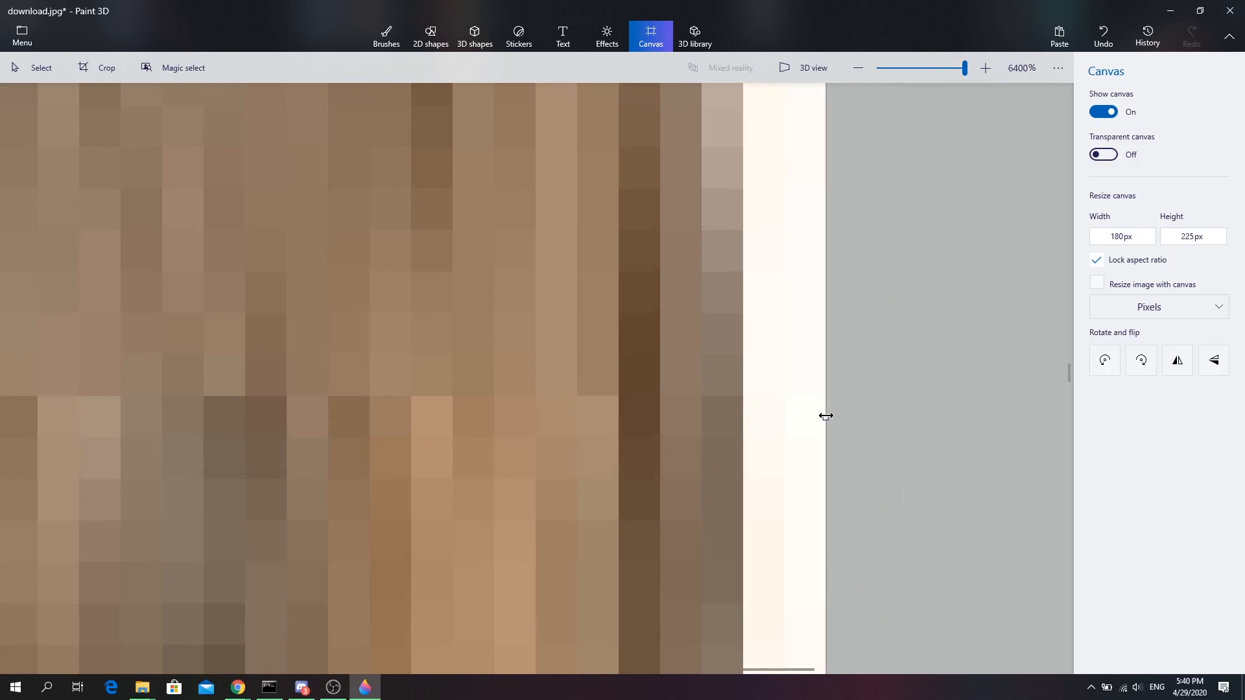
{"action": "left_click_drag", "start_coordinate": [825, 416], "coordinate": [795, 420]}
{"action": "scroll", "coordinate": [724, 381], "scroll_direction": "down", "scroll_amount": 4}
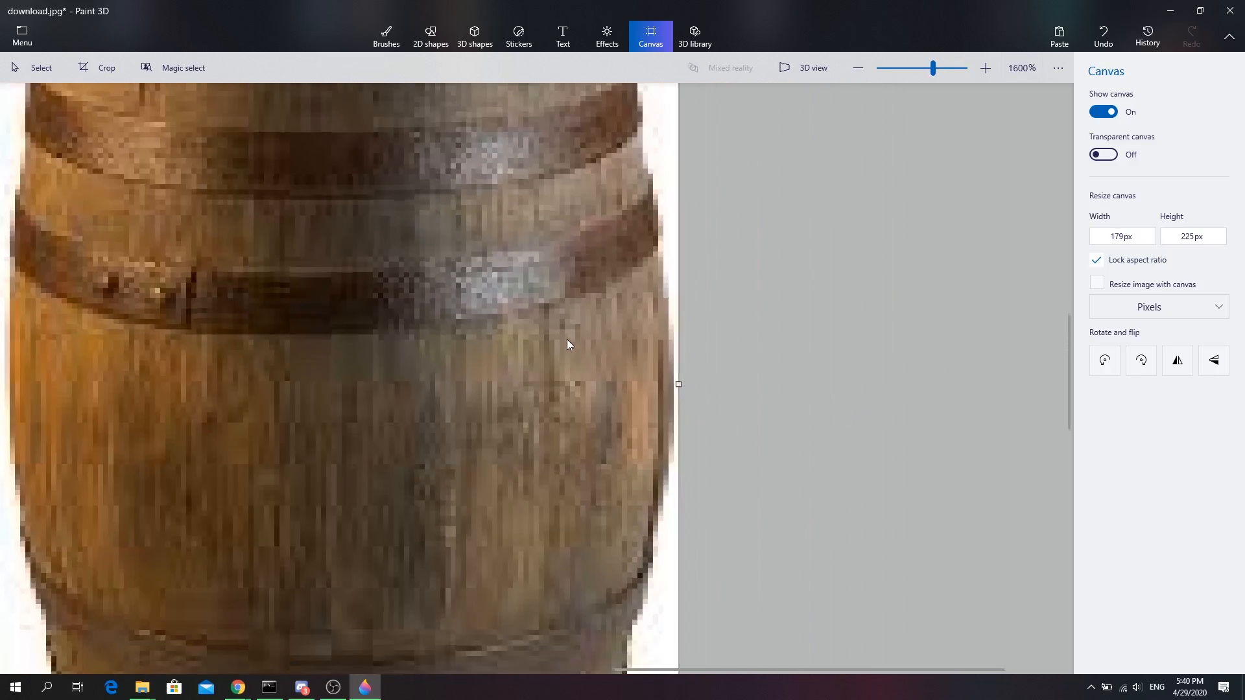
Step: Trim the remaining white pixel column off the canvas's right edge, next to the barrel's side
{"action": "scroll", "coordinate": [808, 355], "scroll_direction": "down", "scroll_amount": 3}
{"action": "scroll", "coordinate": [839, 407], "scroll_direction": "up", "scroll_amount": 5}
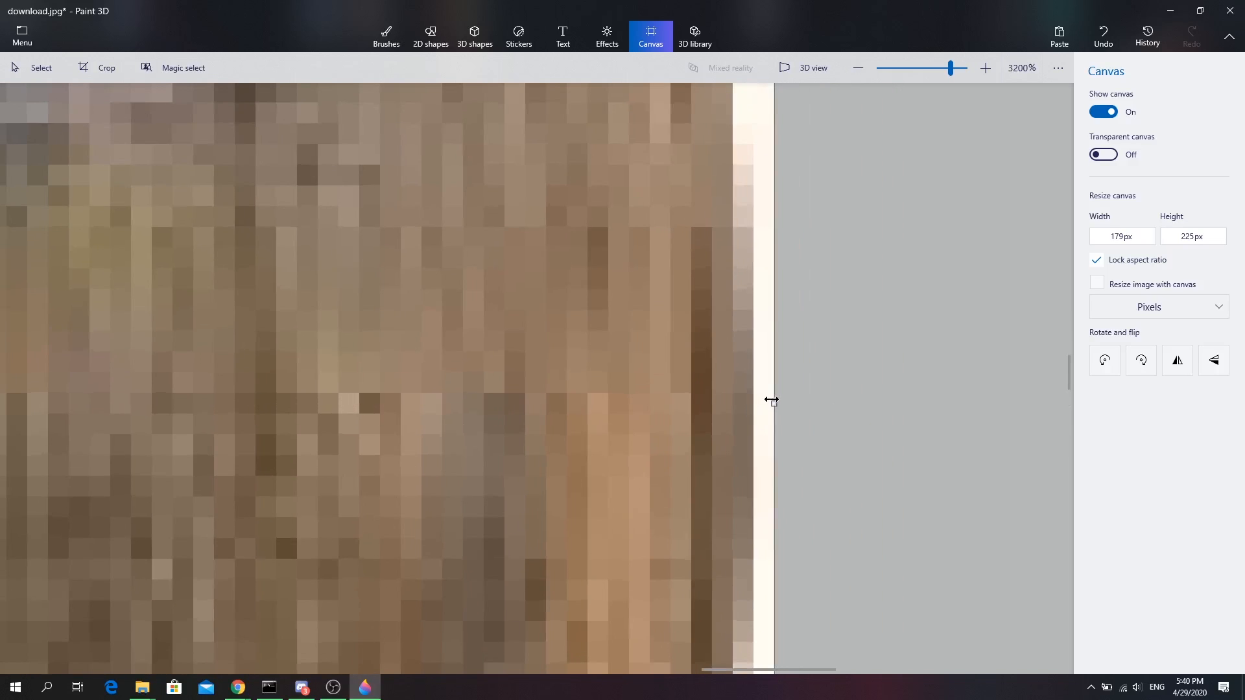
{"action": "left_click_drag", "start_coordinate": [771, 401], "coordinate": [756, 402]}
{"action": "scroll", "coordinate": [469, 363], "scroll_direction": "down", "scroll_amount": 7}
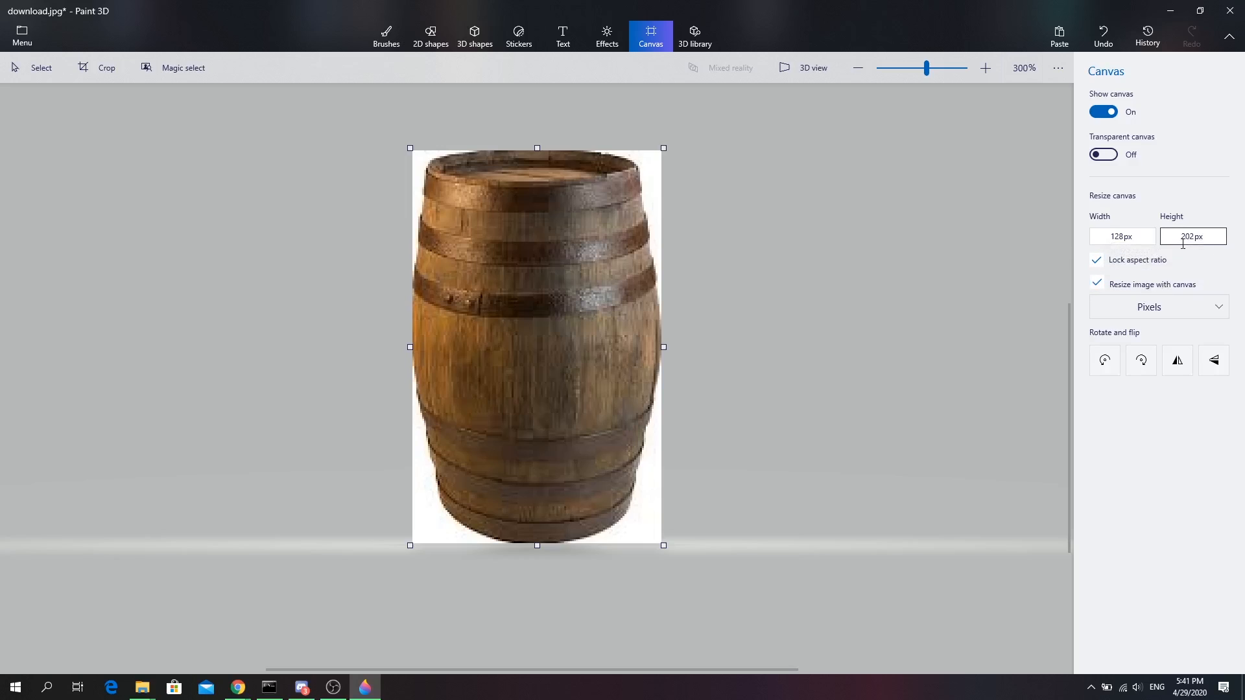
Step: Try to set the canvas height to 128 px with the aspect ratio locked
{"action": "left_click", "coordinate": [1124, 236]}
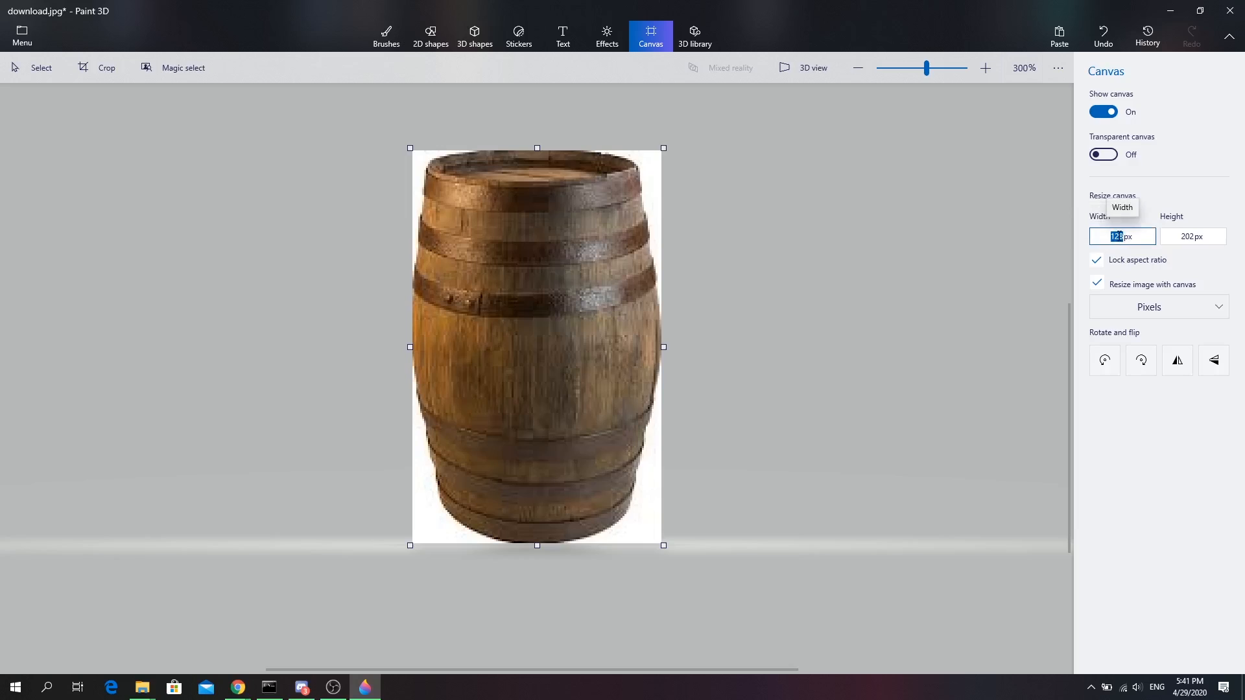
{"action": "left_click", "coordinate": [1179, 233]}
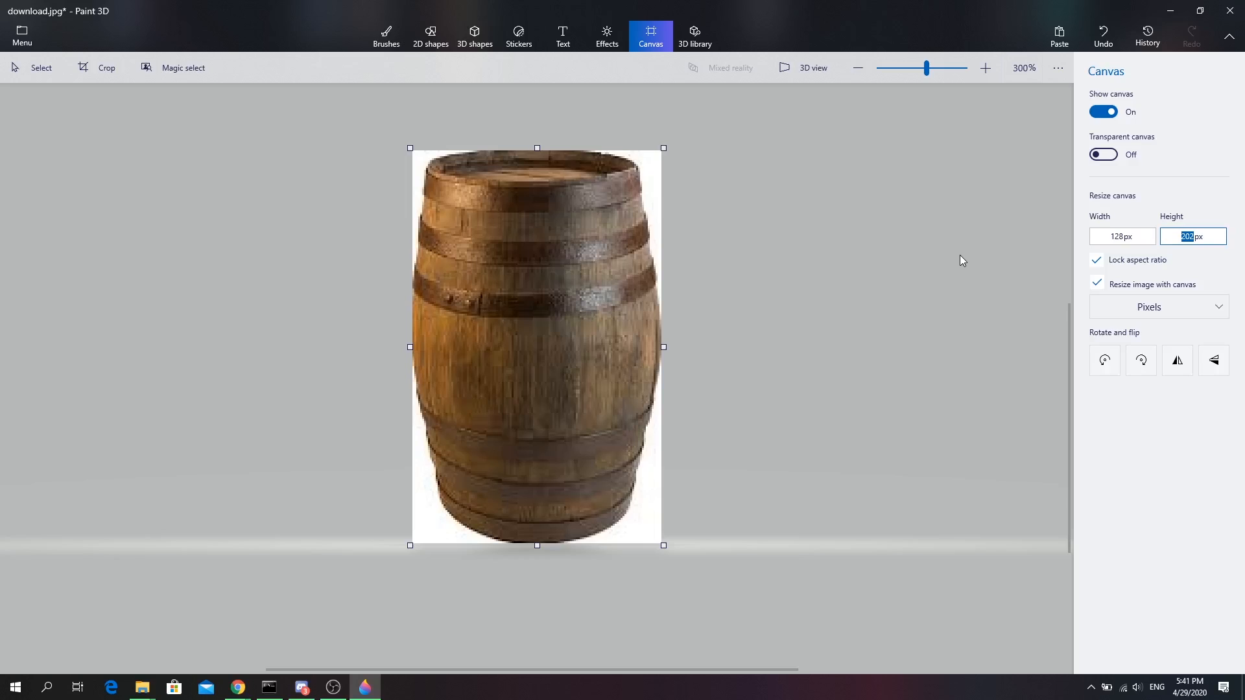
{"action": "type", "text": "128"}
Step: Turn off the aspect ratio lock and undo the last height change
{"action": "left_click", "coordinate": [1096, 260]}
{"action": "left_click", "coordinate": [1116, 235]}
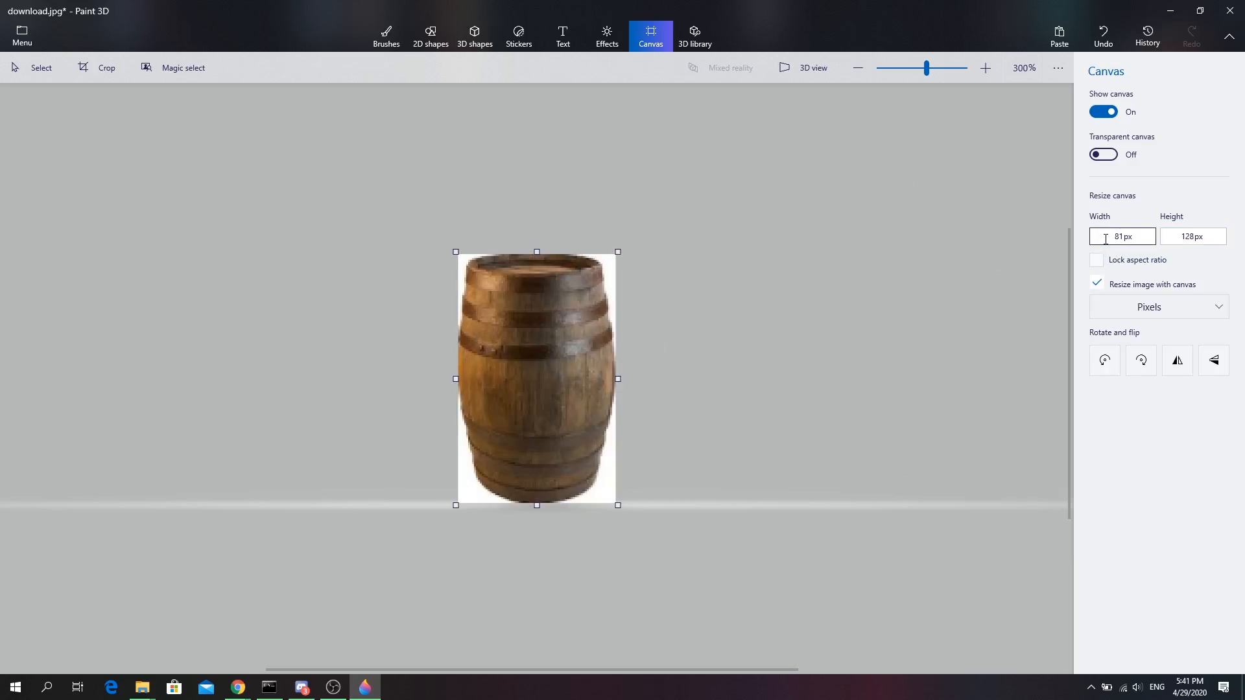
{"action": "double_click", "coordinate": [1117, 236]}
{"action": "key", "text": "ctrl+z"}
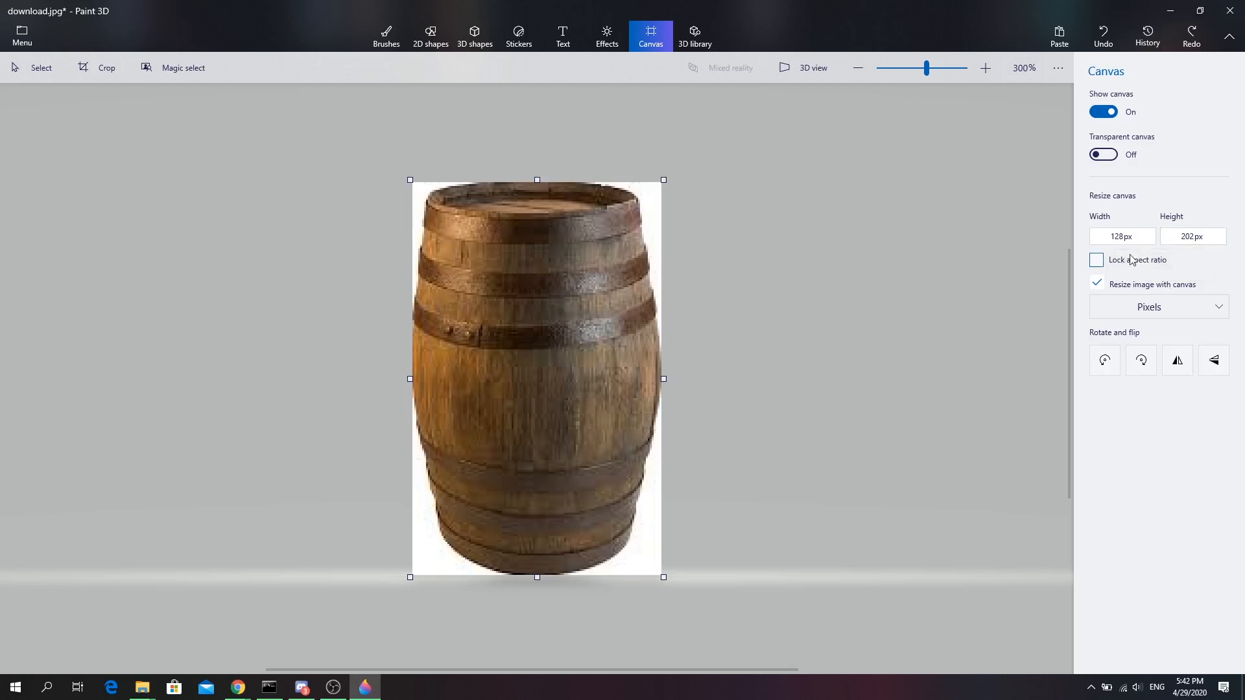
Step: Set the canvas height to 128 px, stretching the barrel image with it, and save and close download.jpg
{"action": "double_click", "coordinate": [1186, 237]}
{"action": "type", "text": "128"}
{"action": "key", "text": "Return"}
{"action": "scroll", "coordinate": [518, 344], "scroll_direction": "up", "scroll_amount": 3}
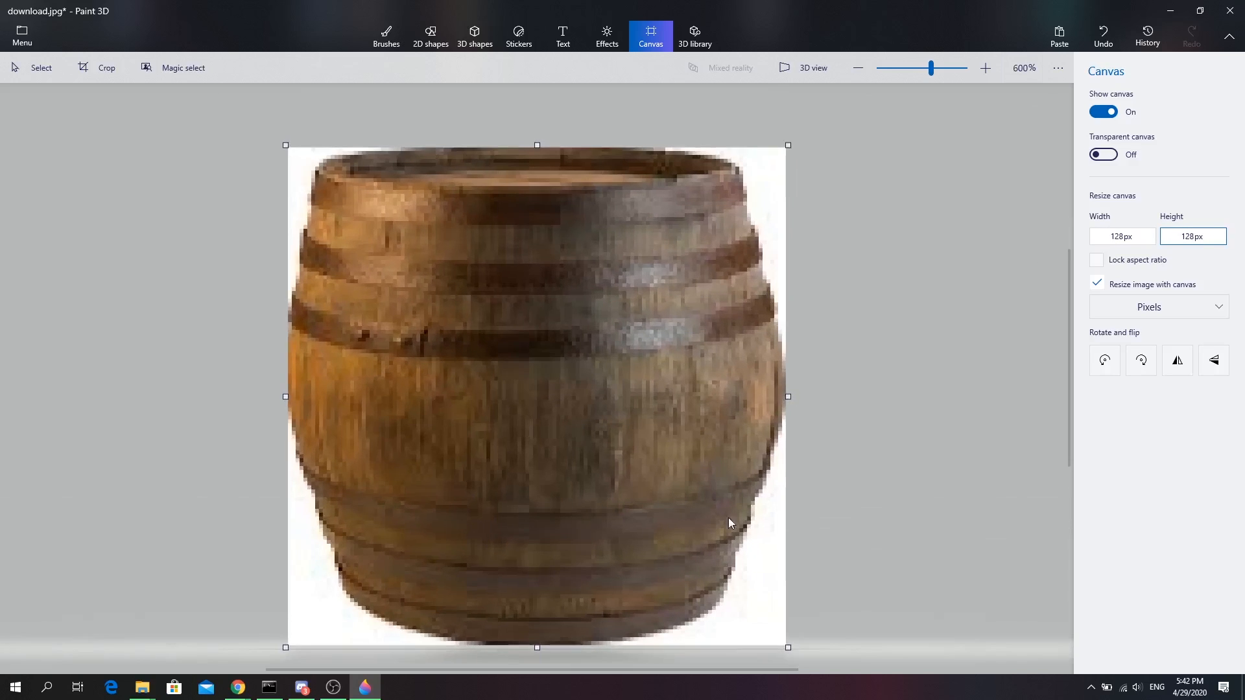
{"action": "scroll", "coordinate": [1008, 623], "scroll_direction": "down", "scroll_amount": 2}
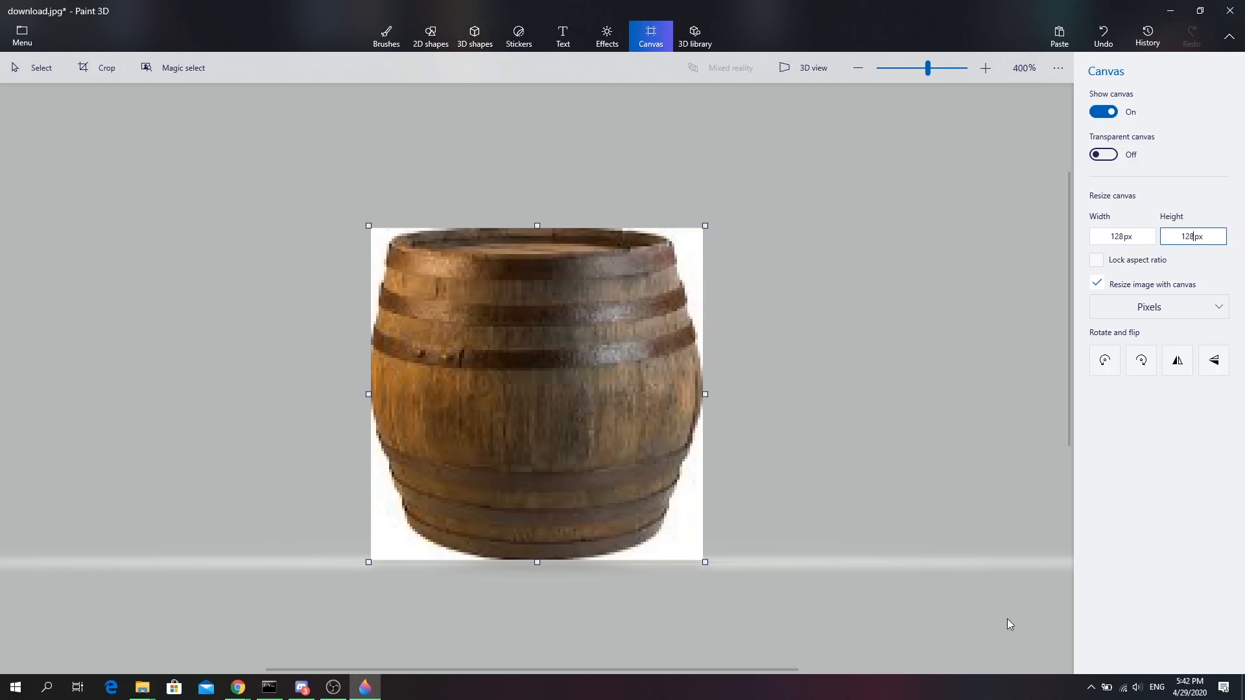
{"action": "key", "text": "ctrl+s"}
{"action": "left_click", "coordinate": [1242, 5]}
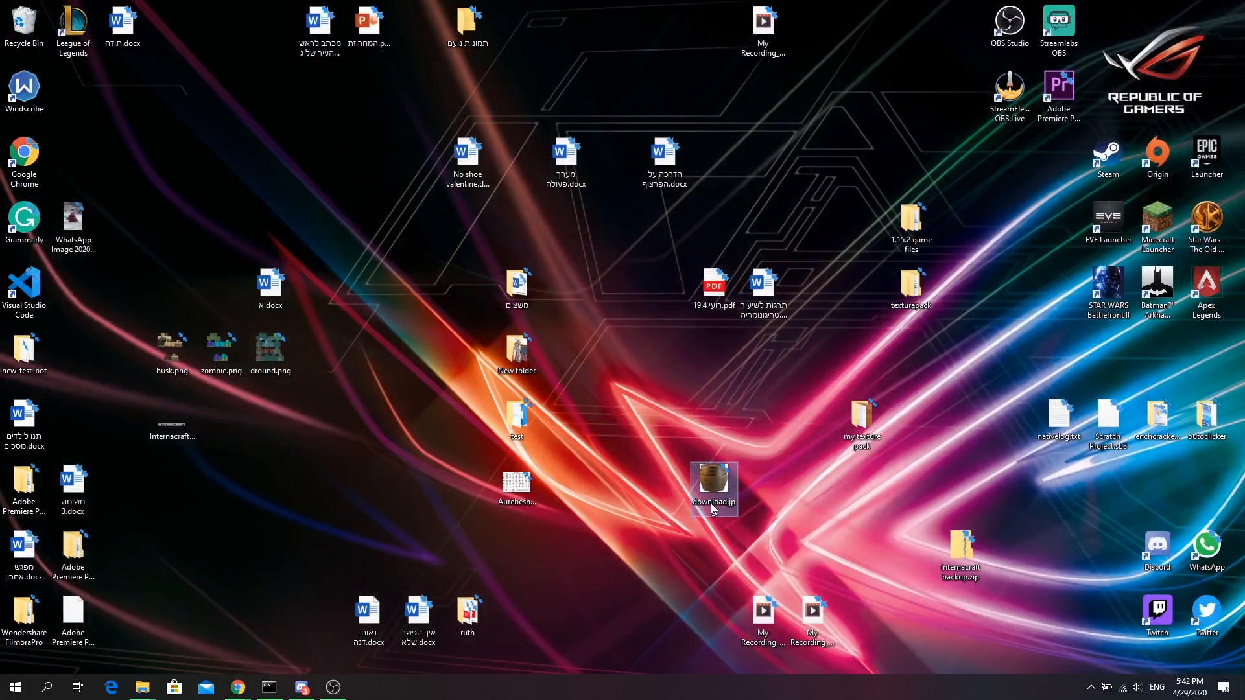
Step: Bring up the texturepack's textures/block folder window and place download.jpg in a free desktop spot beside it
{"action": "key", "text": "F2"}
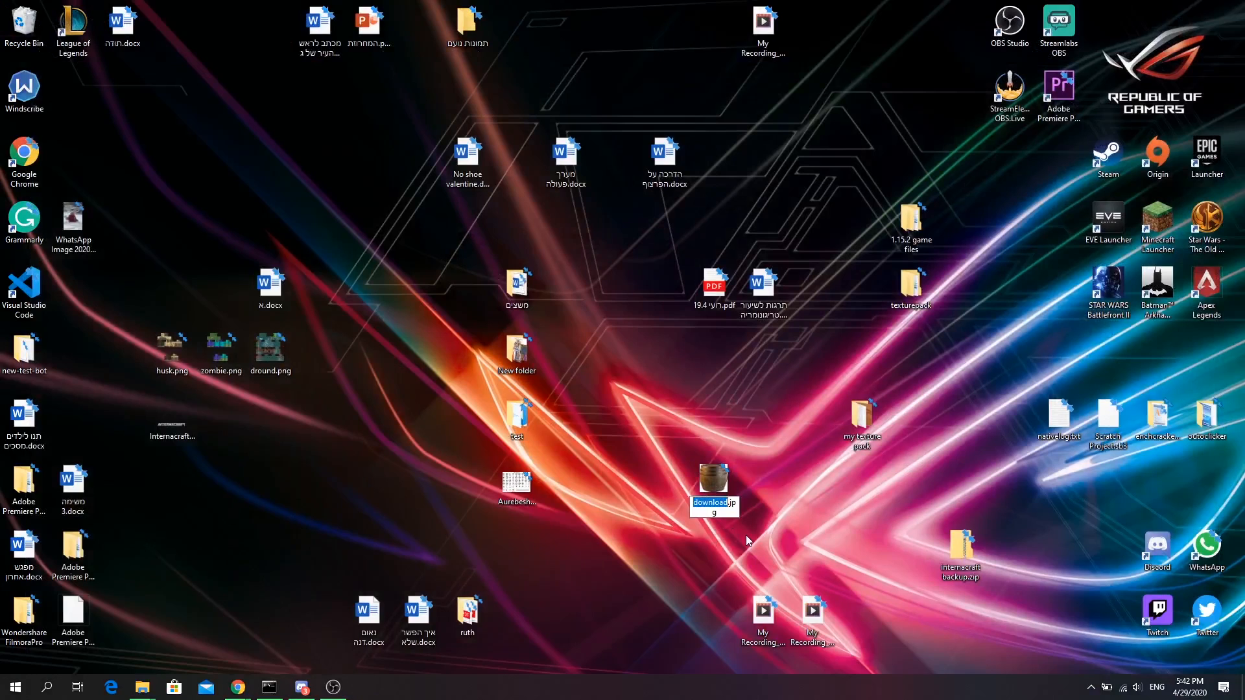
{"action": "left_click", "coordinate": [142, 686]}
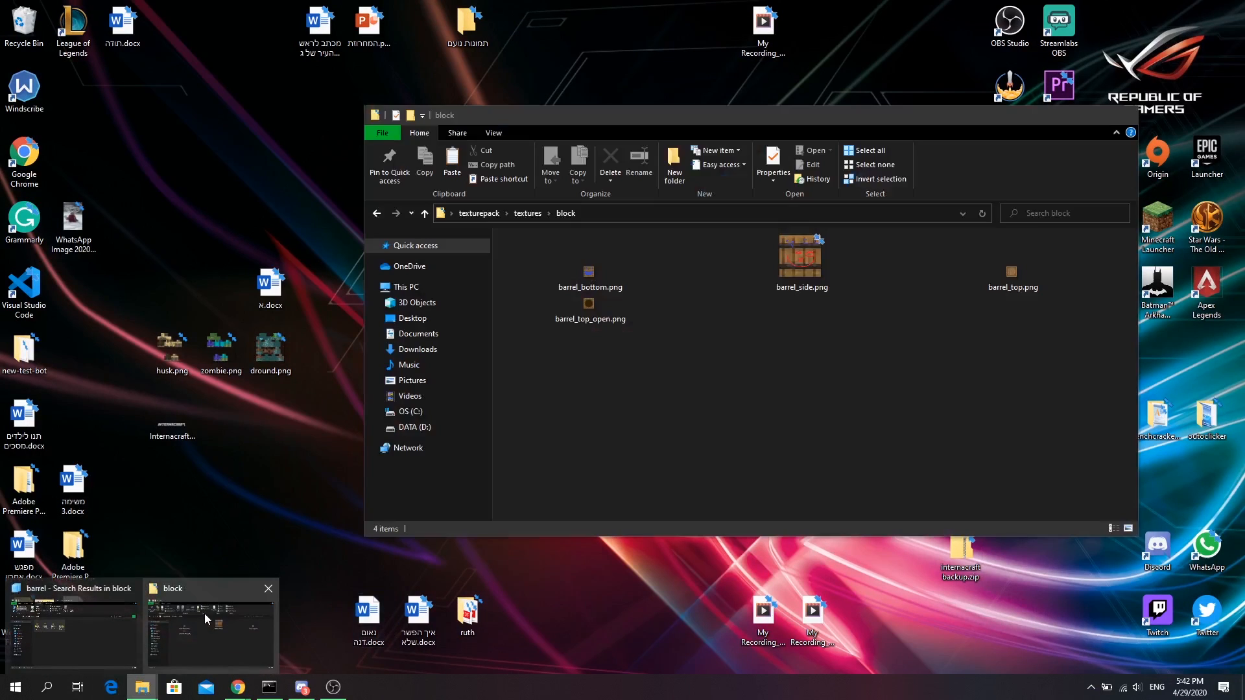
{"action": "left_click", "coordinate": [204, 613]}
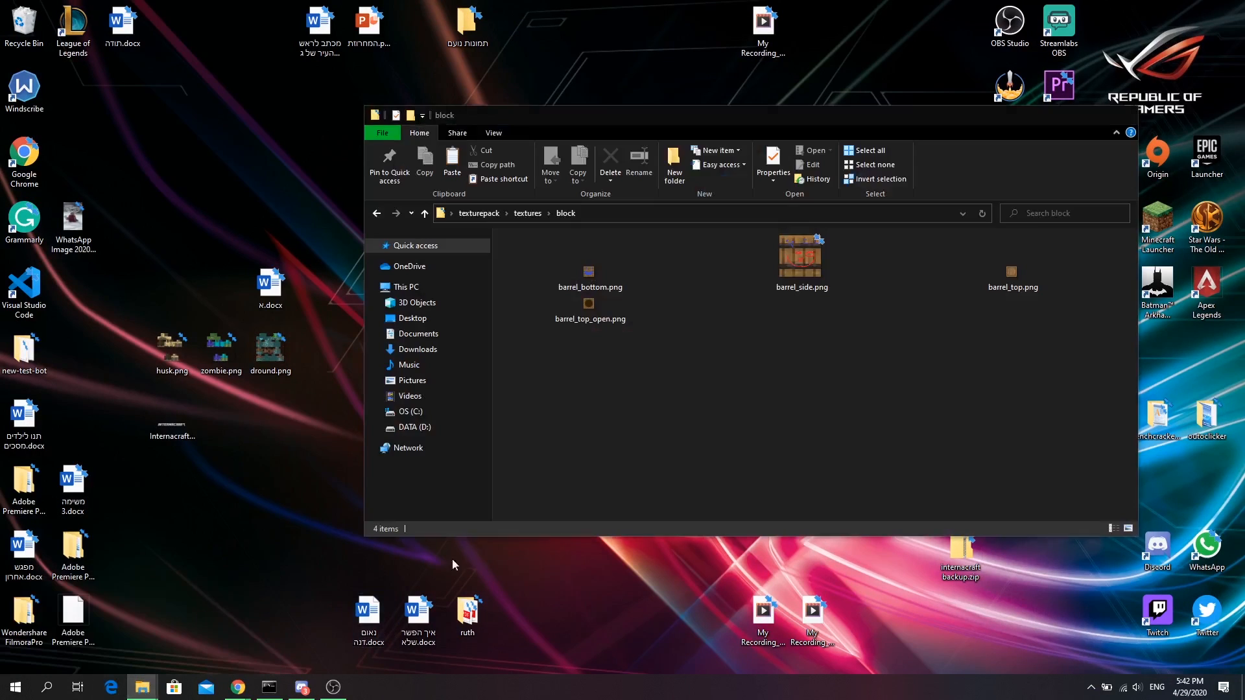
{"action": "left_click_drag", "start_coordinate": [895, 121], "coordinate": [530, 59]}
{"action": "left_click_drag", "start_coordinate": [708, 498], "coordinate": [869, 564]}
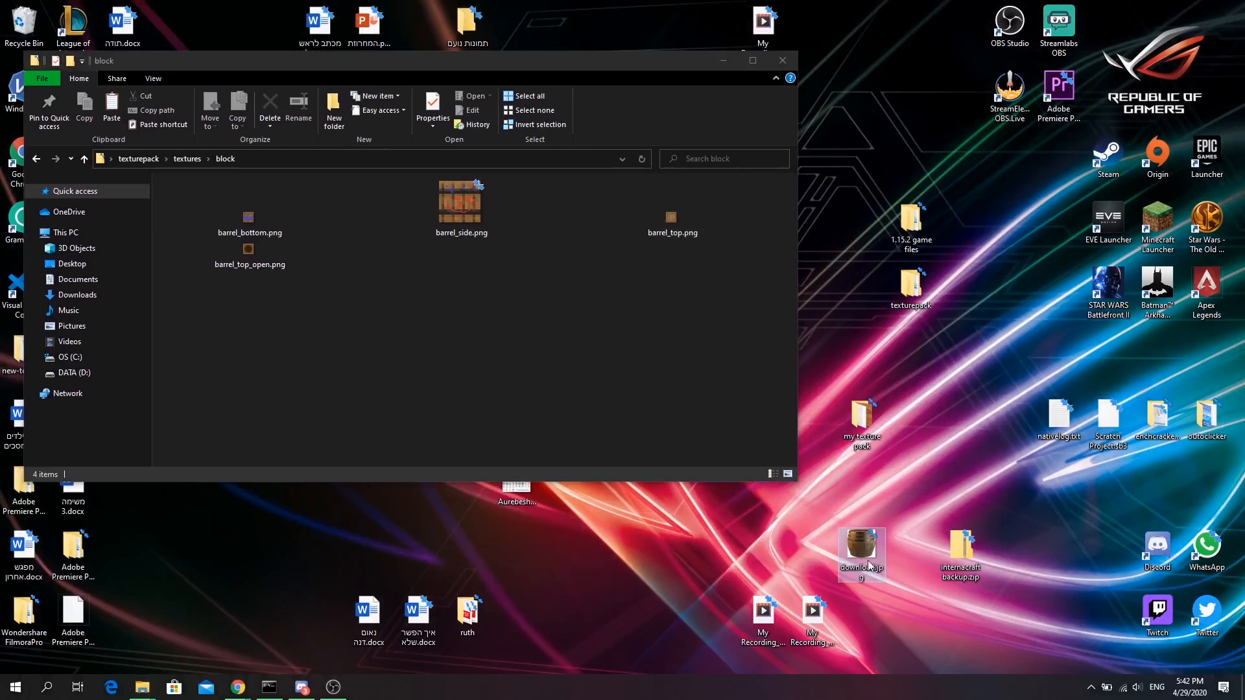
Step: Copy the name of barrel_top.png in the block folder and rename download.jpg on the desktop as barrel_top.jpg
{"action": "left_click", "coordinate": [678, 231]}
{"action": "left_click", "coordinate": [667, 233]}
{"action": "key", "text": "ctrl+c"}
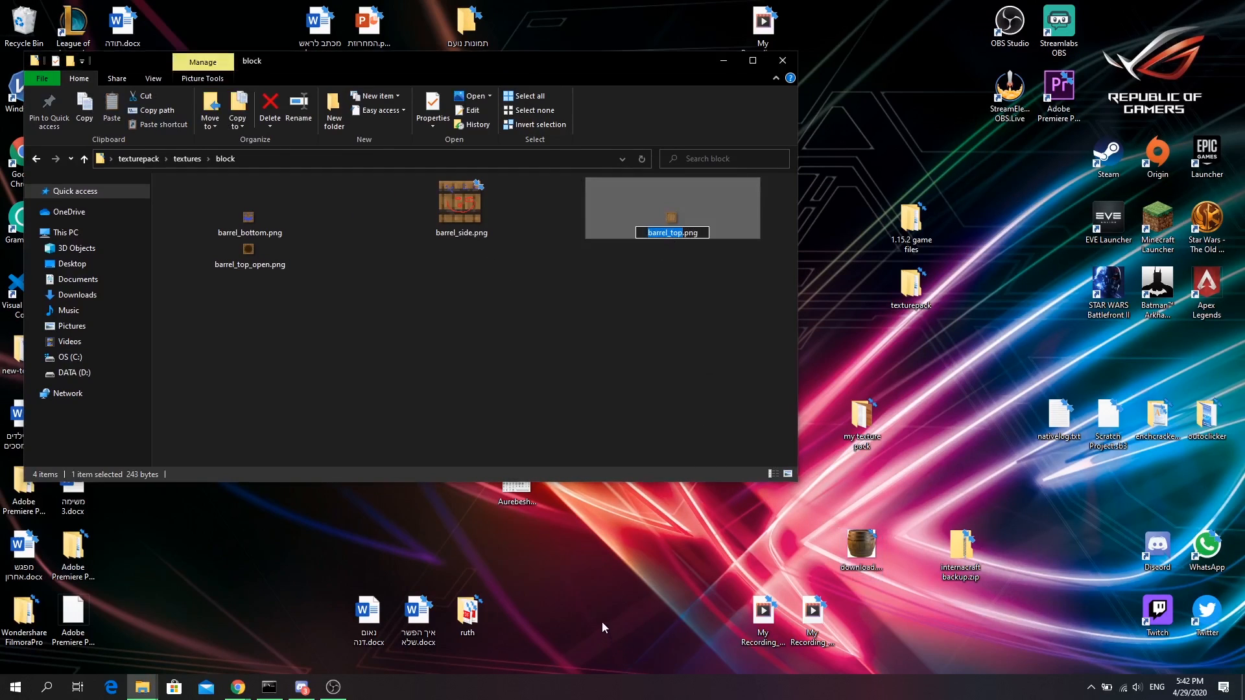
{"action": "left_click", "coordinate": [589, 354]}
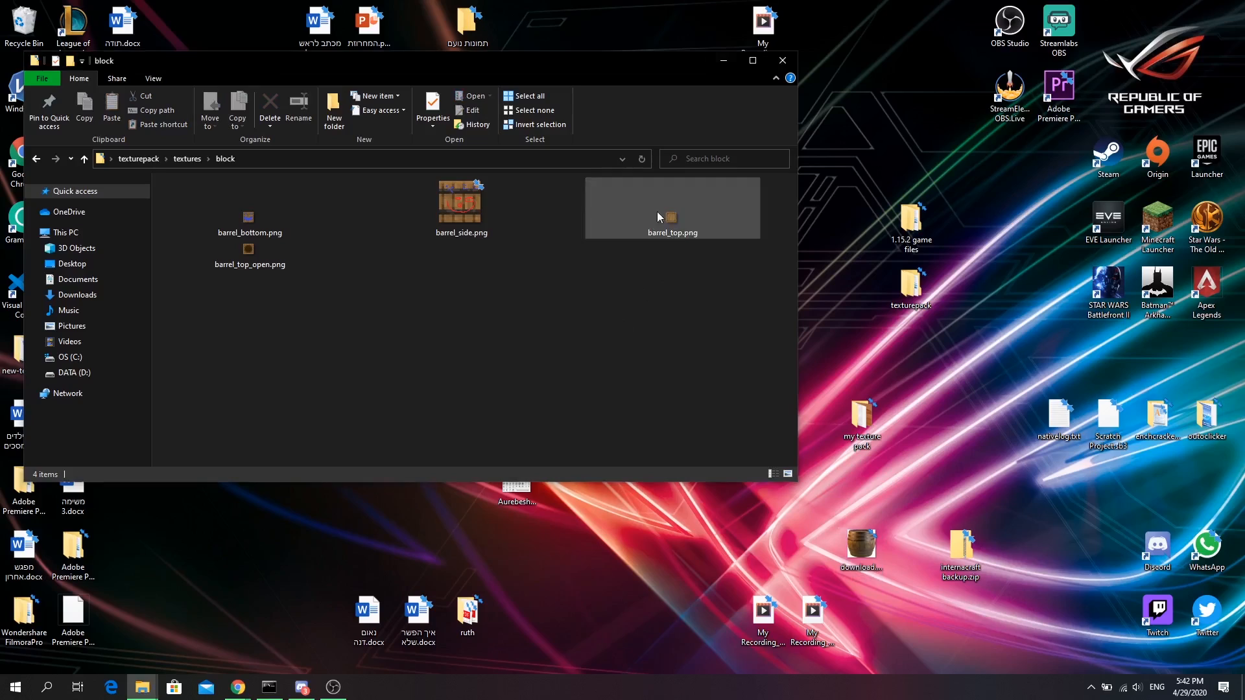
{"action": "left_click", "coordinate": [859, 569]}
{"action": "key", "text": "F2"}
{"action": "key", "text": "ctrl+v"}
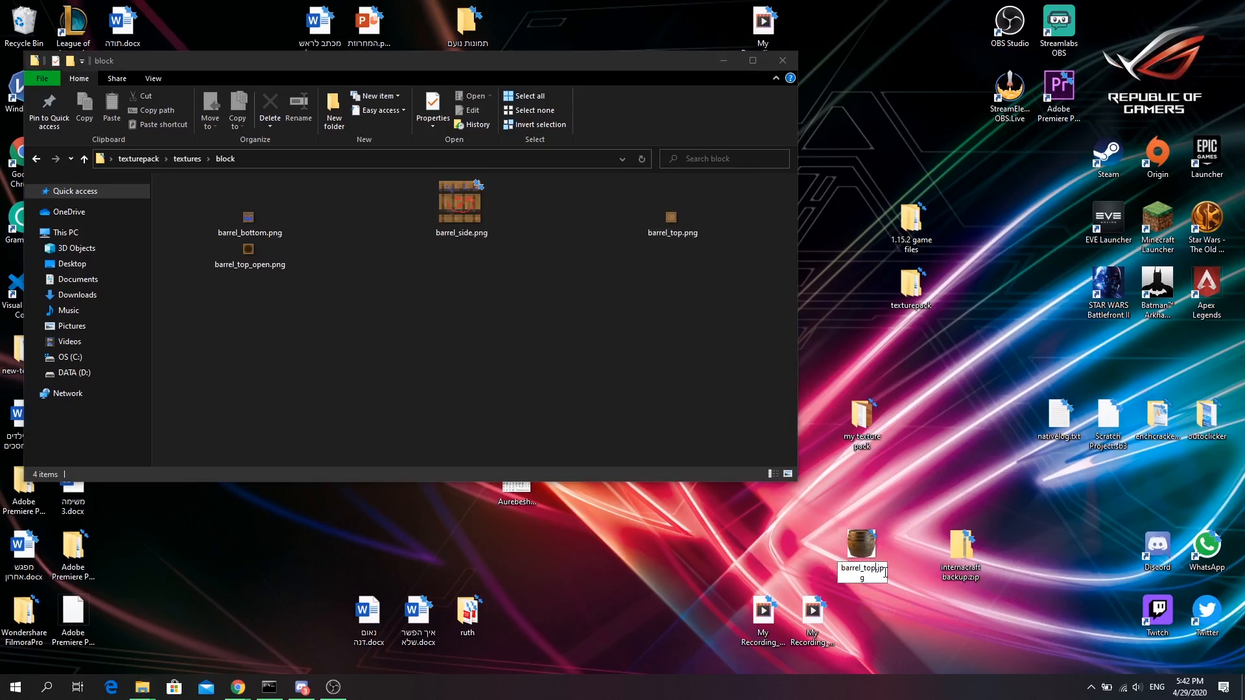
Step: Move barrel_top.jpg from the desktop into the textures/block folder and delete the original barrel_top.png there
{"action": "left_click_drag", "start_coordinate": [861, 547], "coordinate": [625, 376]}
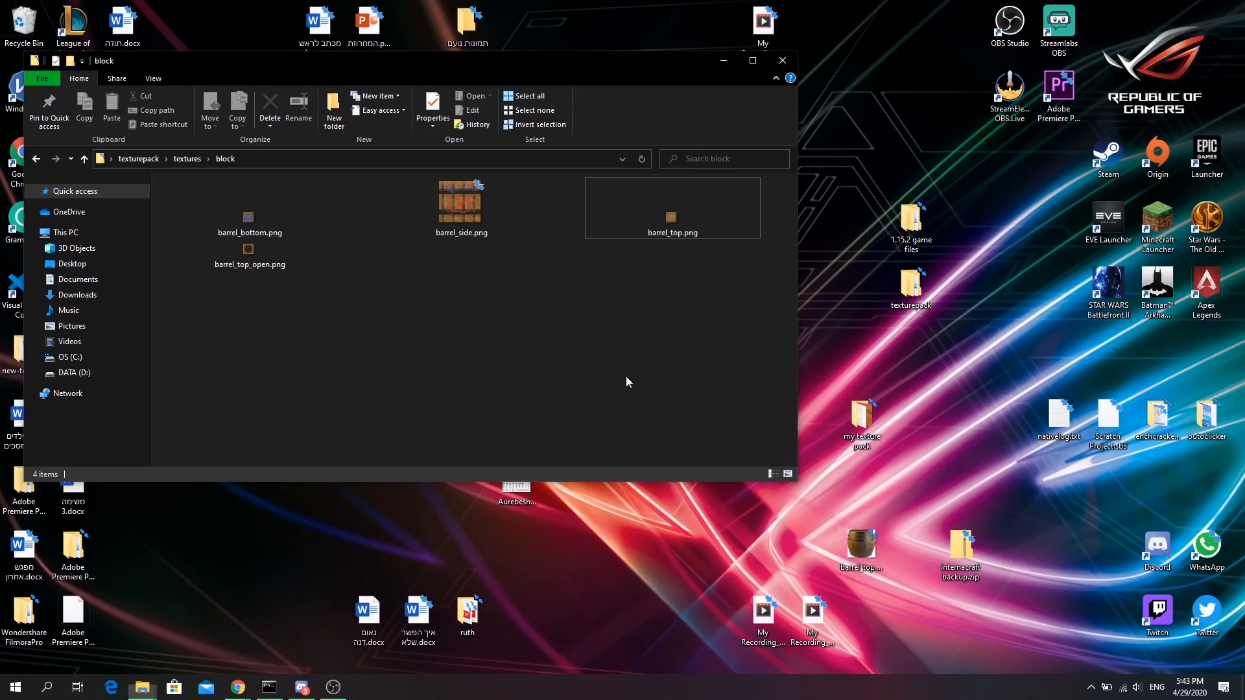
{"action": "left_click", "coordinate": [640, 234]}
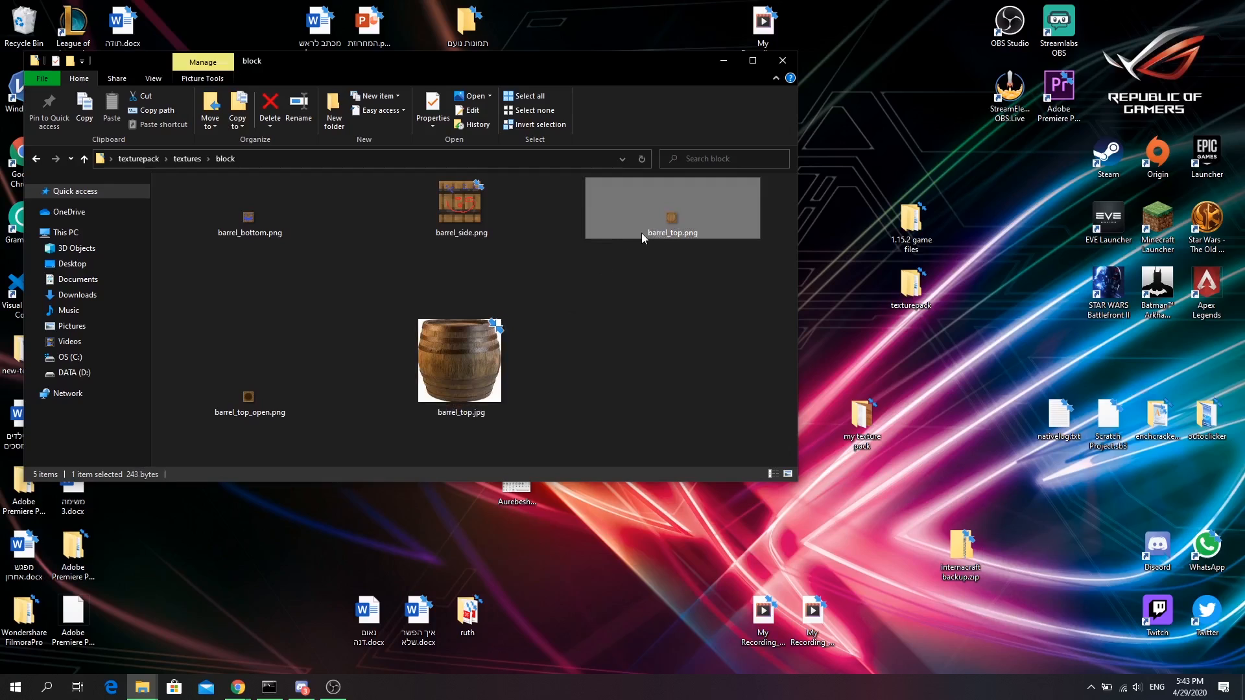
{"action": "key", "text": "Delete"}
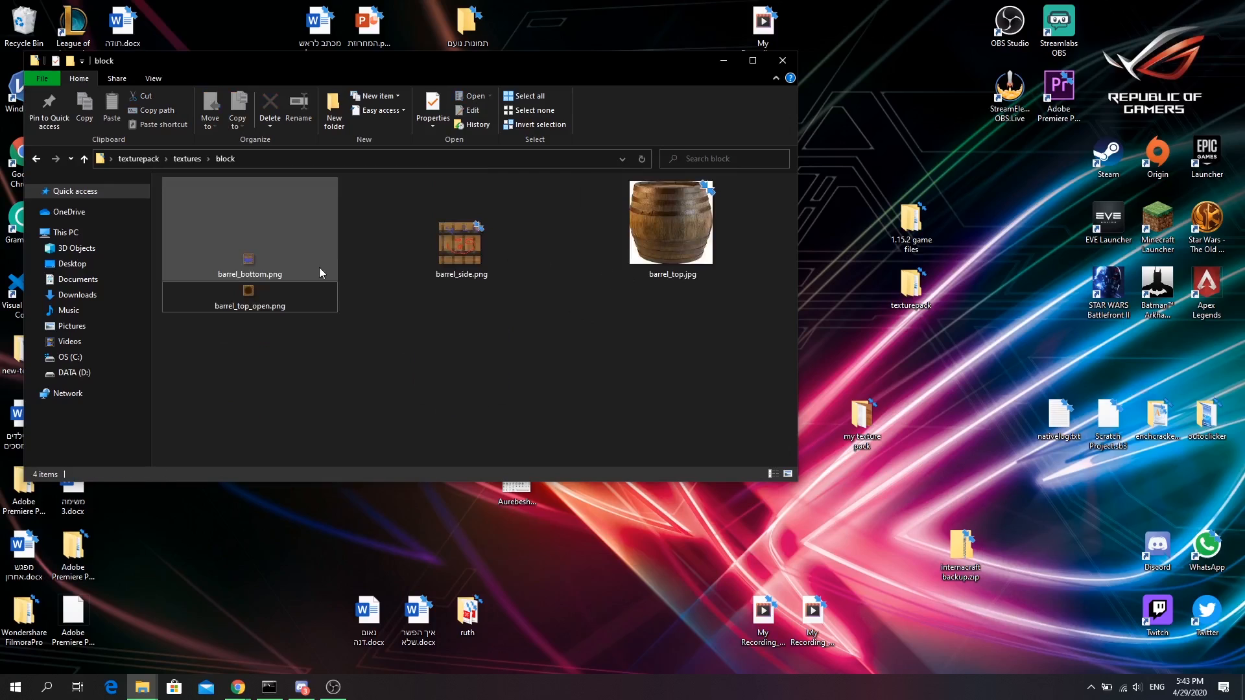
{"action": "left_click", "coordinate": [694, 275]}
{"action": "left_click", "coordinate": [645, 314]}
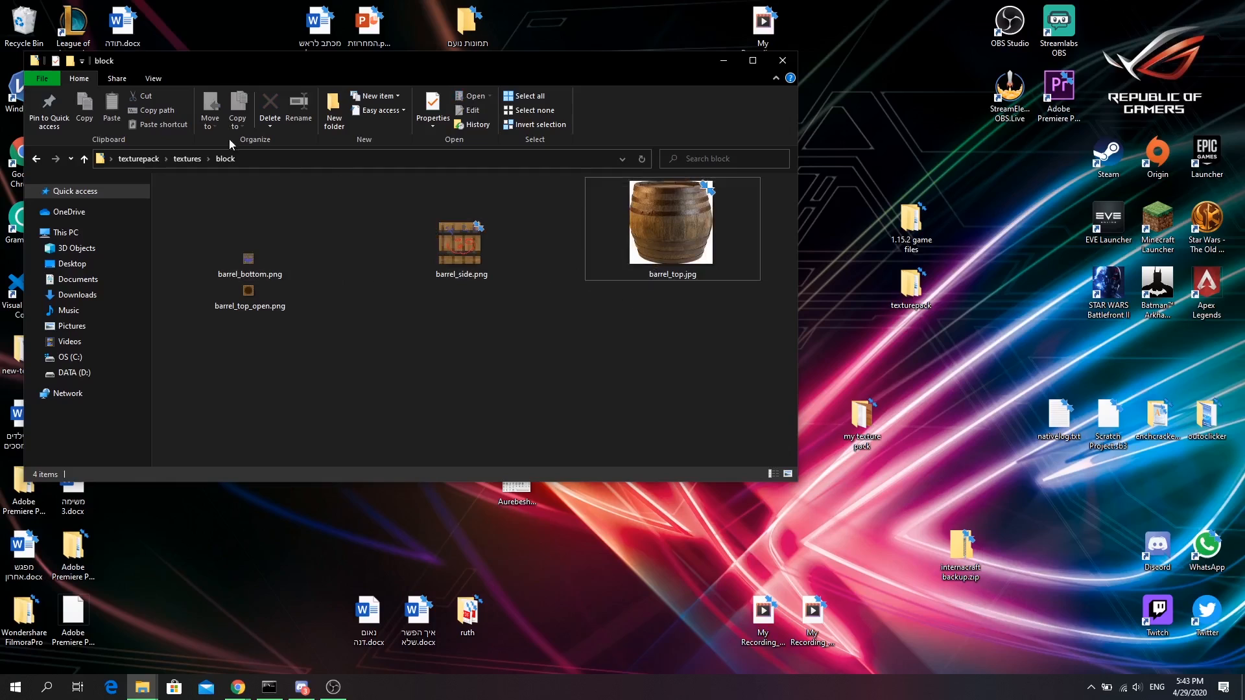
Step: Hide the file name extensions in the block folder and show them again
{"action": "left_click", "coordinate": [159, 77]}
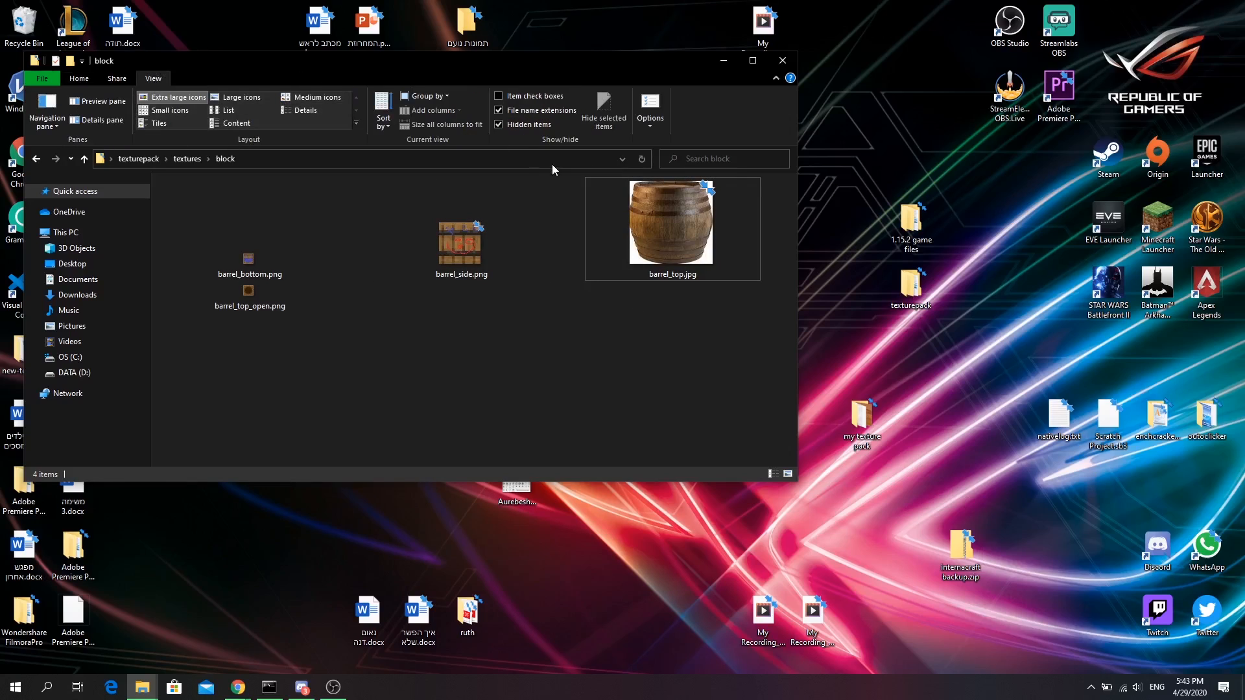
{"action": "left_click", "coordinate": [544, 115]}
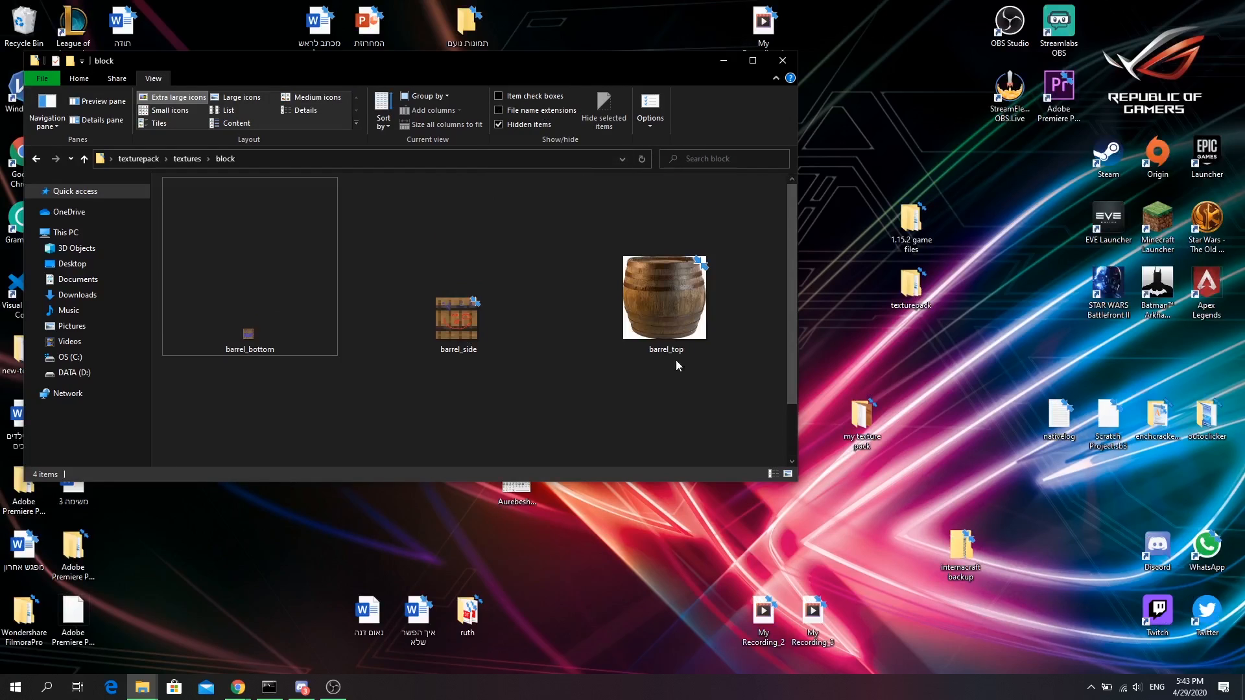
{"action": "left_click", "coordinate": [520, 108]}
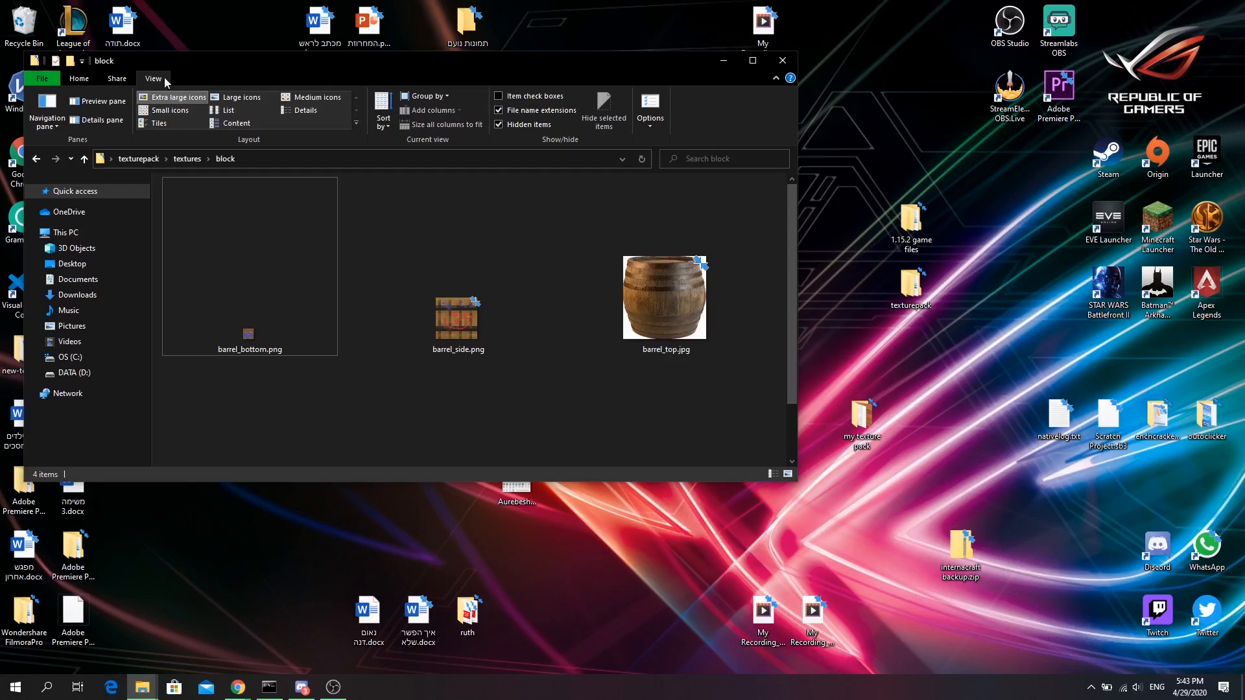
Step: Rename barrel_top.jpg in the block folder as barrel_top.png and accept the extension change
{"action": "left_click", "coordinate": [715, 282]}
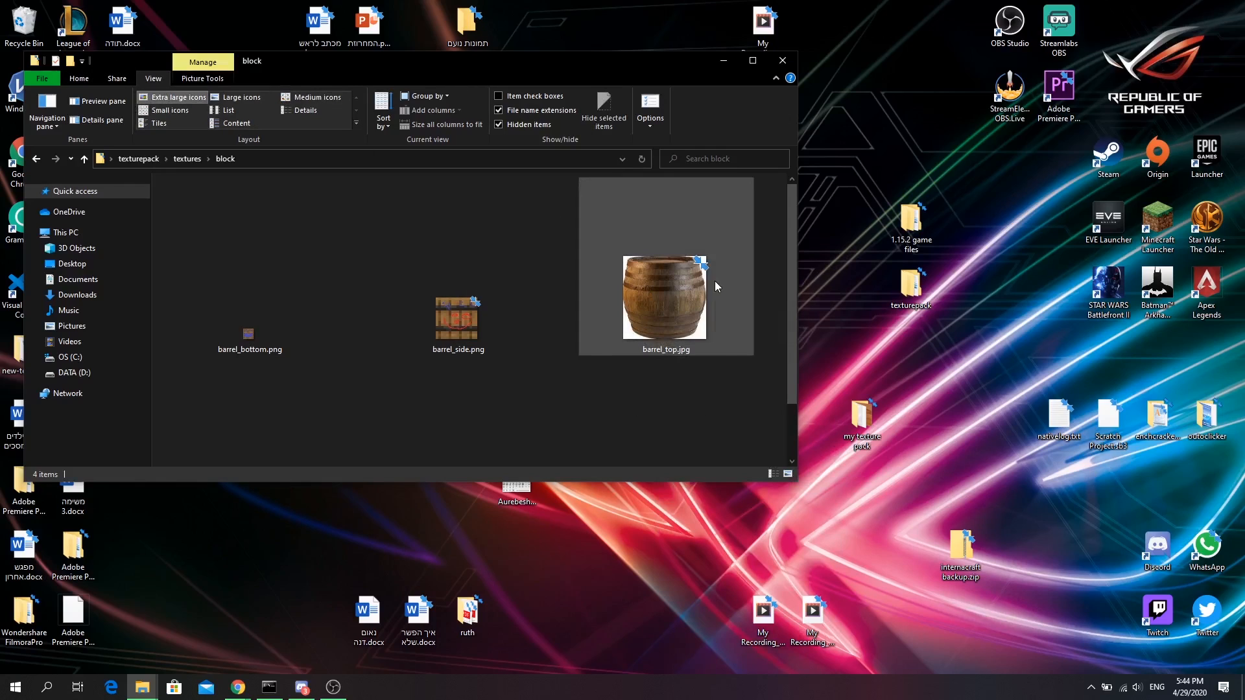
{"action": "right_click", "coordinate": [714, 282]}
{"action": "left_click", "coordinate": [661, 314]}
{"action": "right_click", "coordinate": [668, 314]}
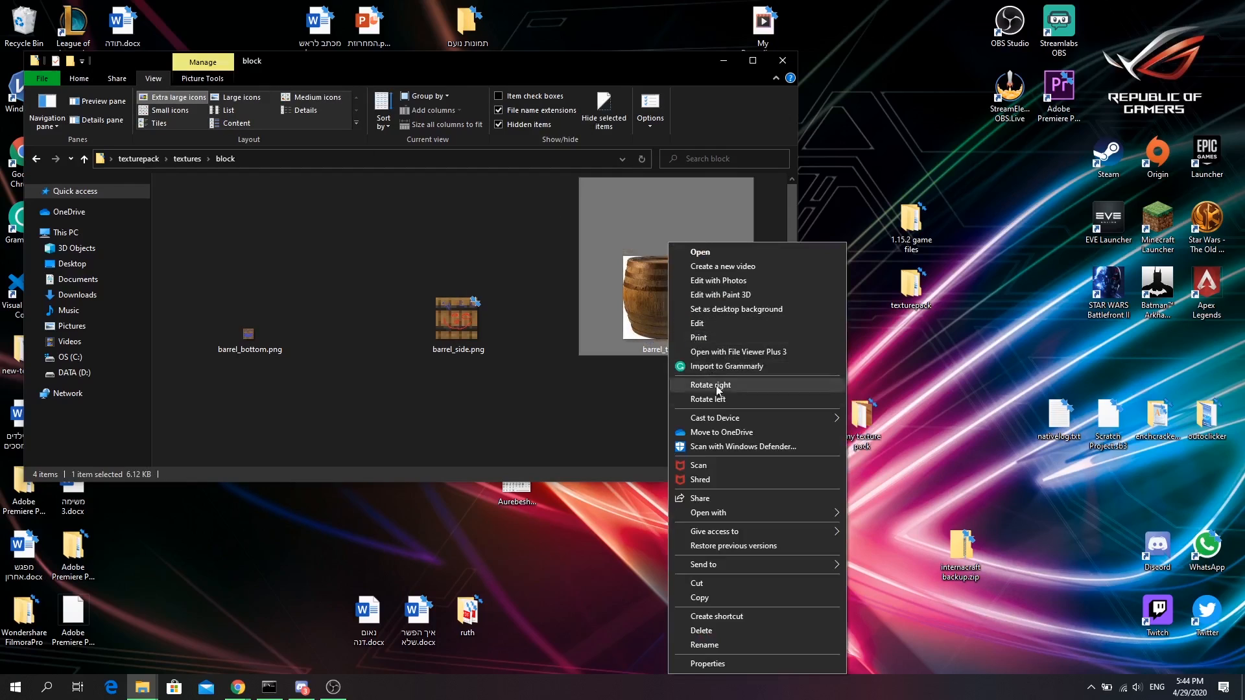
{"action": "left_click", "coordinate": [704, 644]}
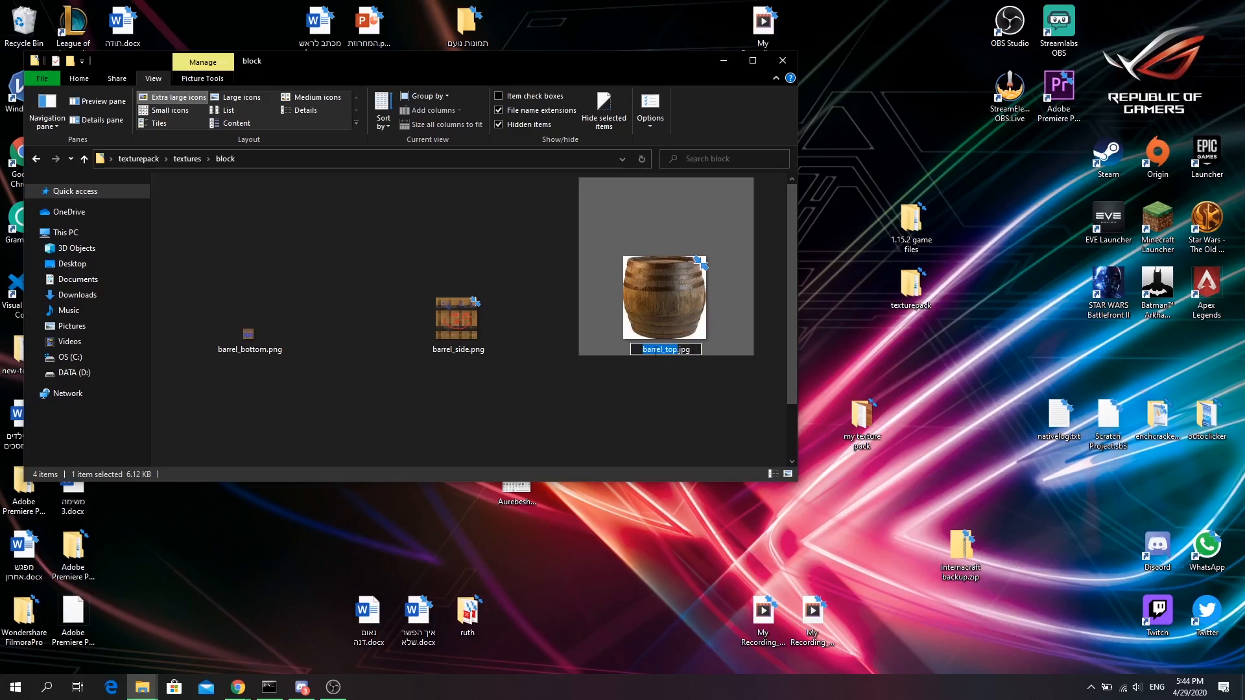
{"action": "left_click", "coordinate": [692, 347]}
{"action": "key", "text": "BackSpace"}
{"action": "key", "text": "BackSpace"}
{"action": "key", "text": "BackSpace"}
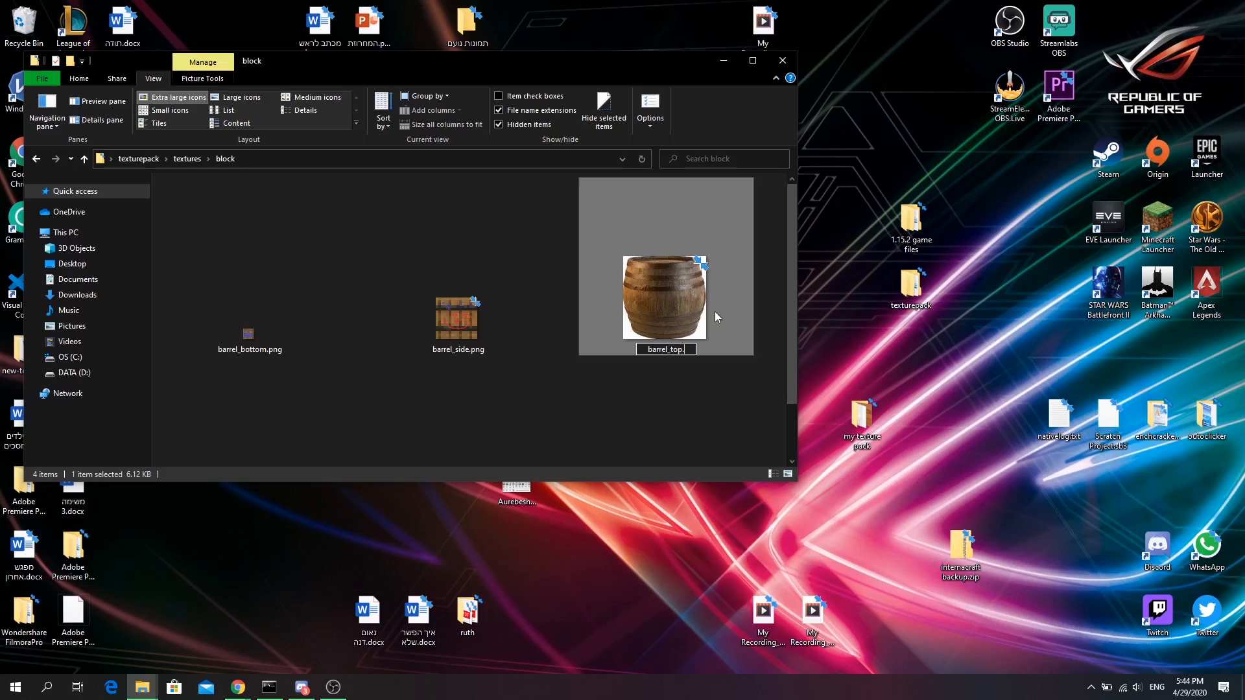
{"action": "type", "text": "png"}
{"action": "key", "text": "Return"}
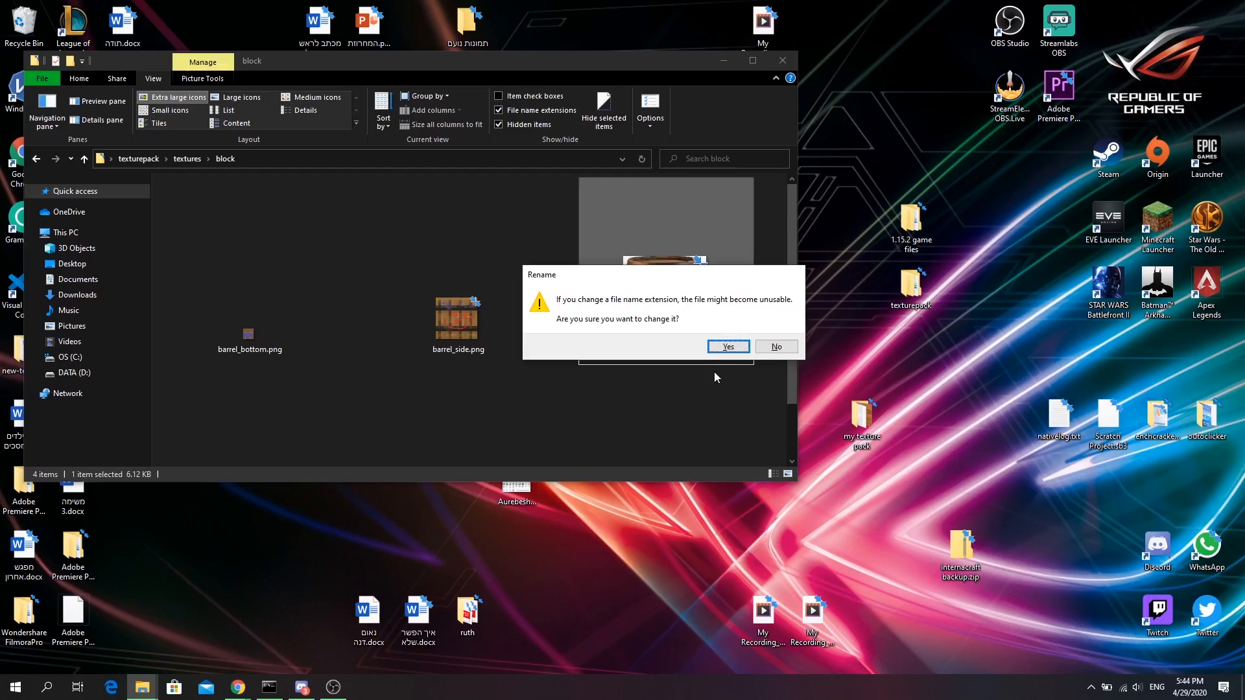
{"action": "left_click", "coordinate": [729, 346]}
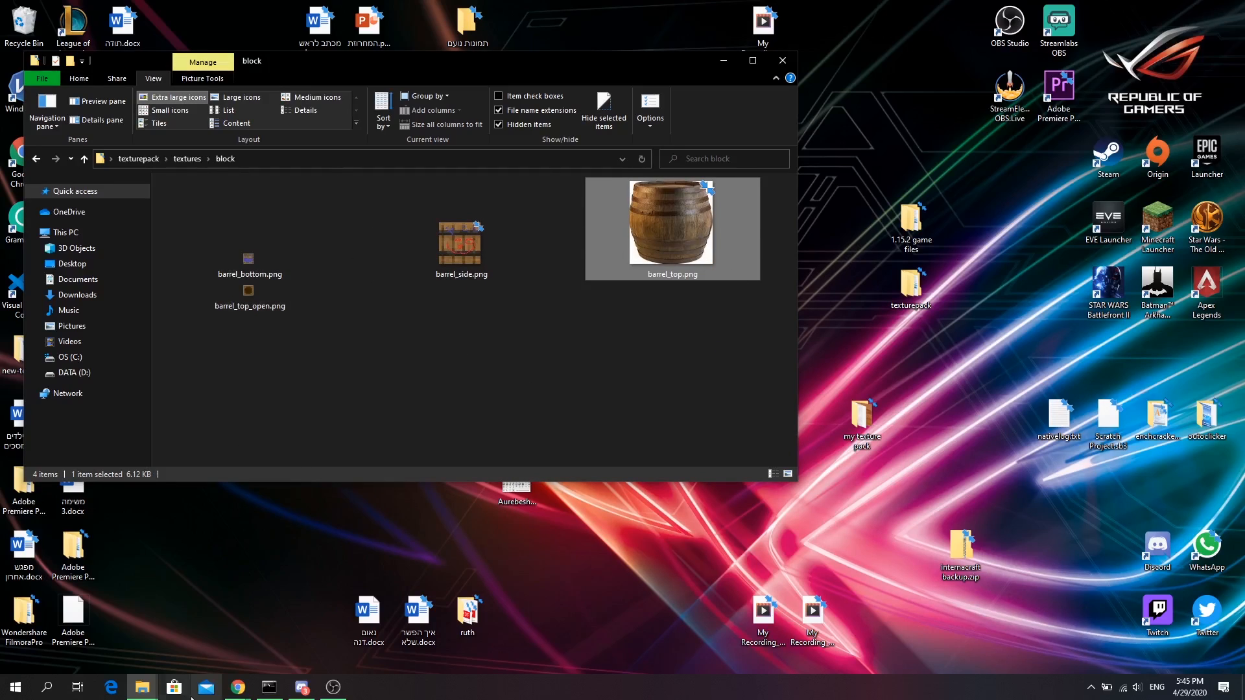
Step: Examine the texturepack's textures/block folder and open its models/block folder
{"action": "mouse_move", "coordinate": [142, 687]}
{"action": "mouse_move", "coordinate": [134, 616]}
{"action": "left_click", "coordinate": [209, 632]}
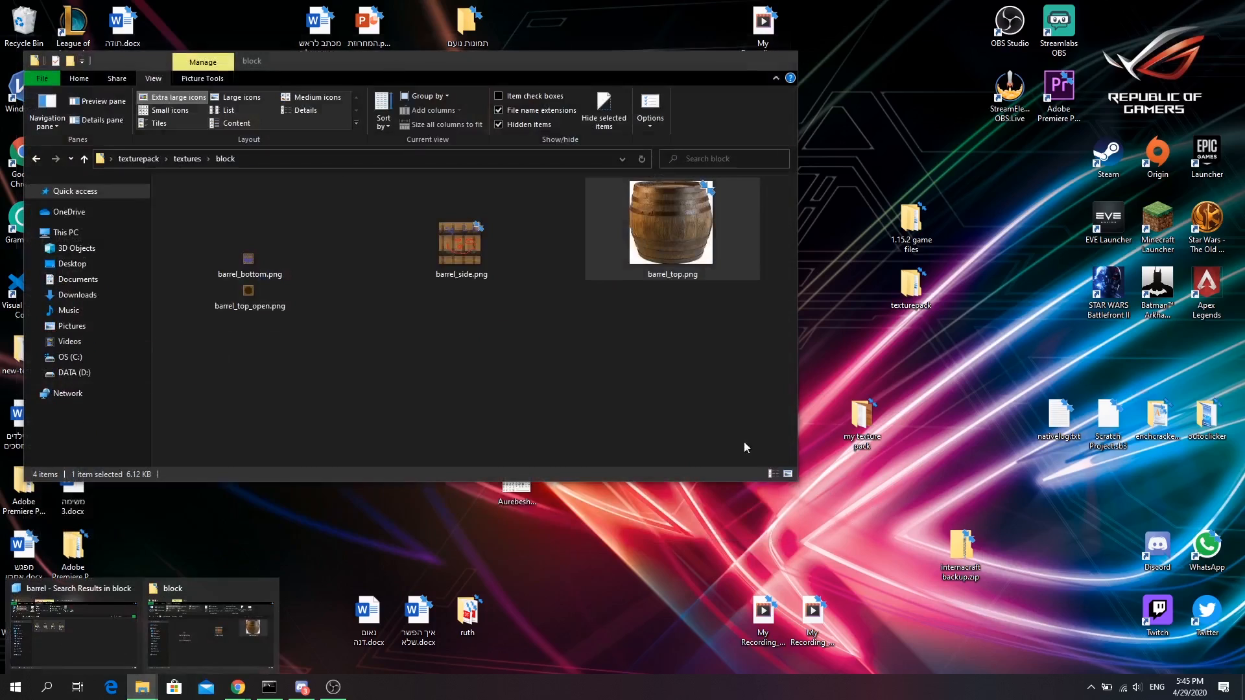
{"action": "left_click", "coordinate": [187, 158]}
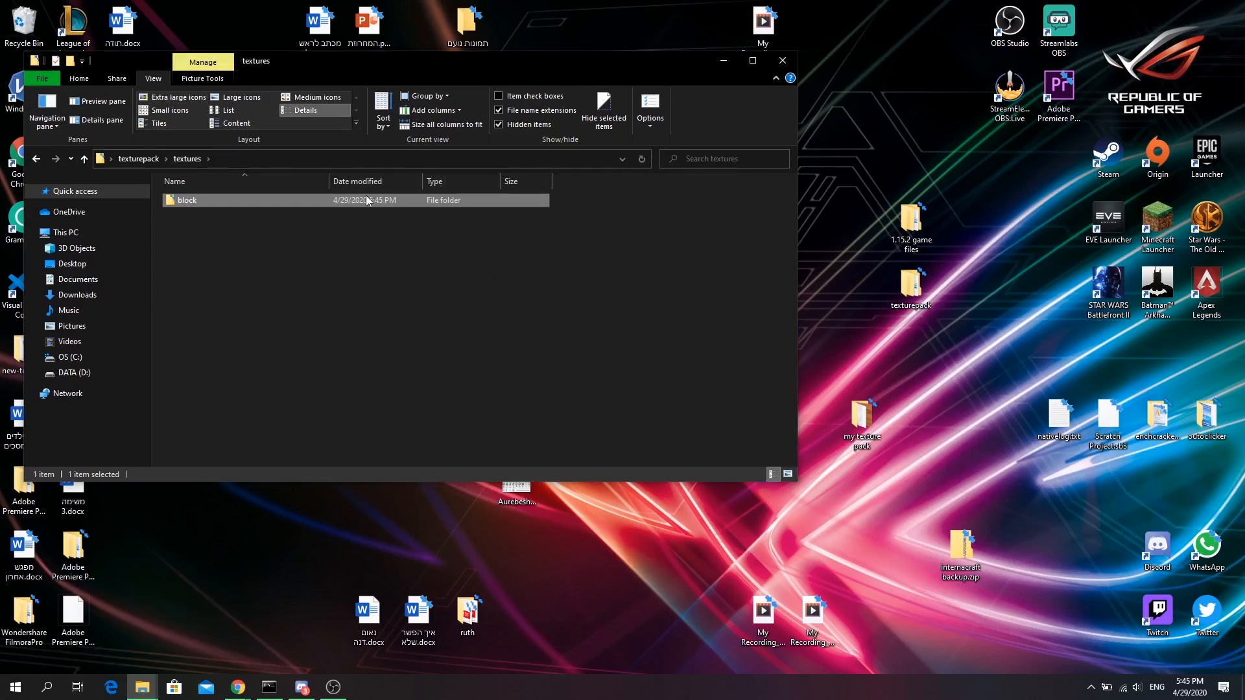
{"action": "double_click", "coordinate": [366, 200]}
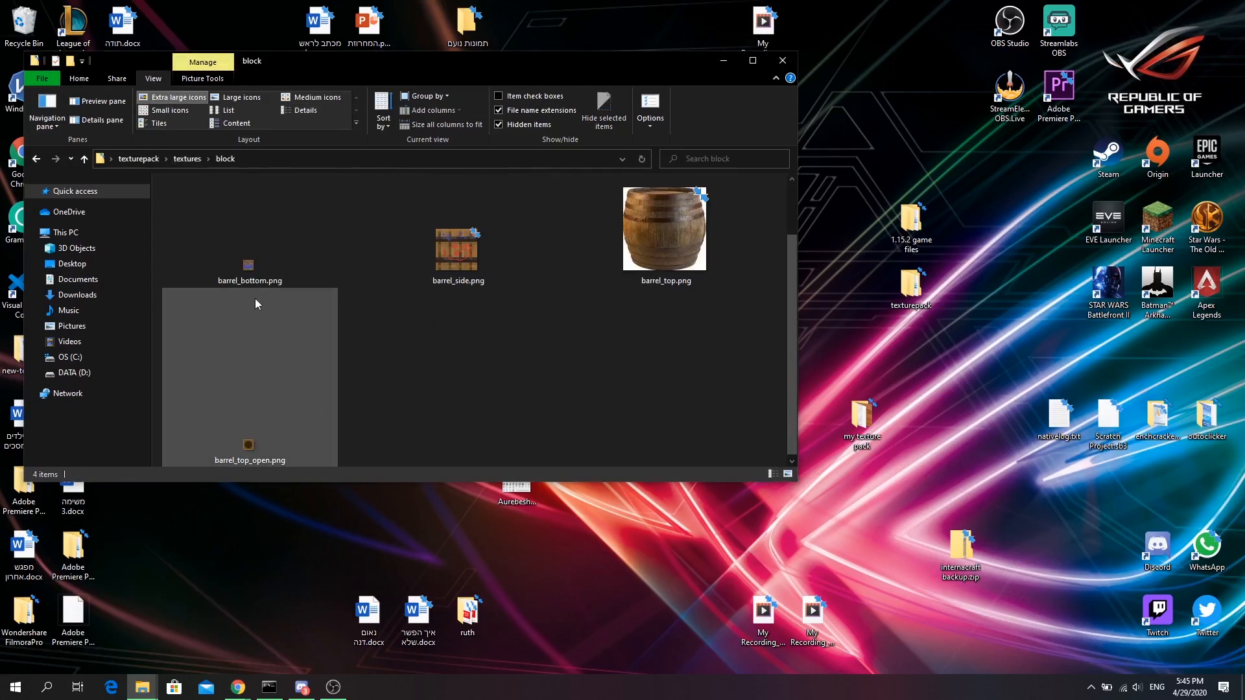
{"action": "left_click", "coordinate": [187, 158]}
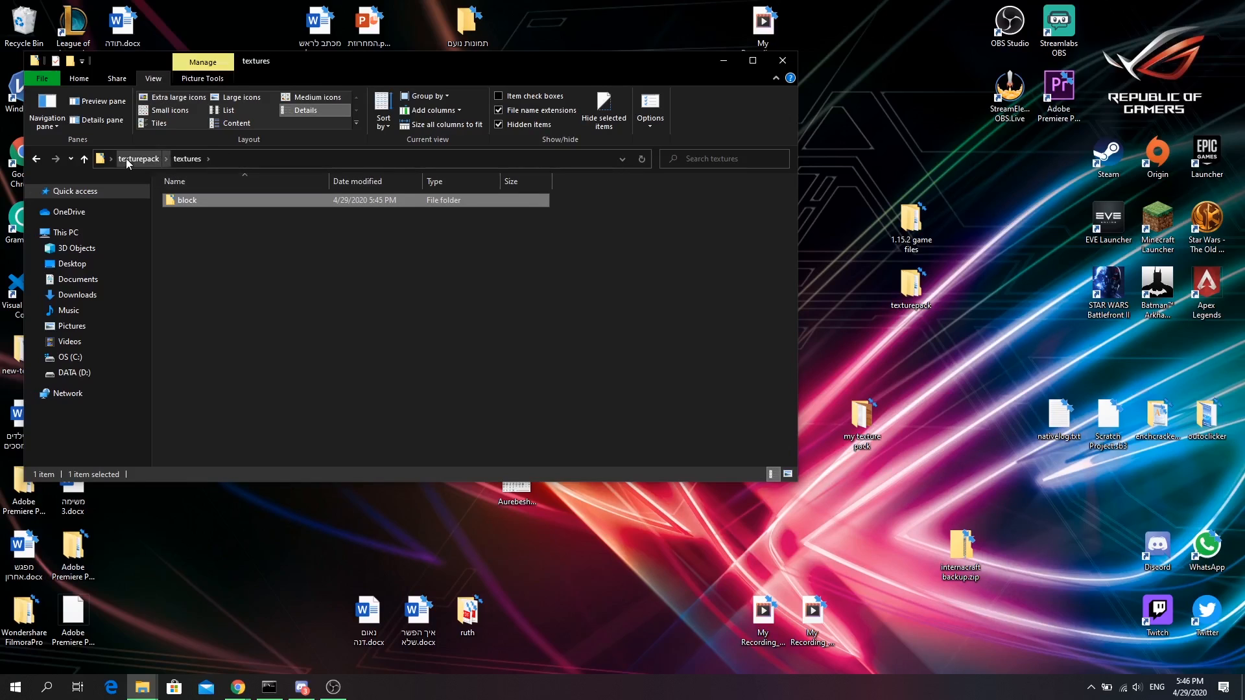
{"action": "left_click", "coordinate": [141, 164]}
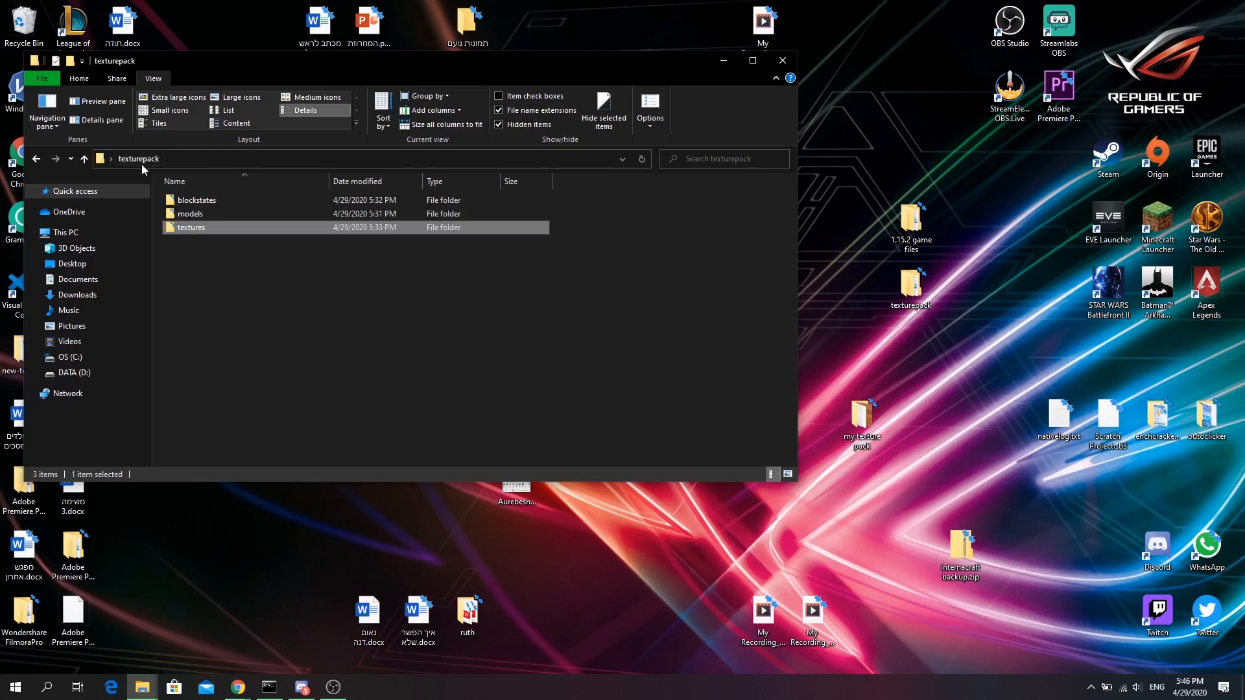
{"action": "double_click", "coordinate": [200, 213]}
{"action": "left_click", "coordinate": [206, 201]}
{"action": "double_click", "coordinate": [206, 201]}
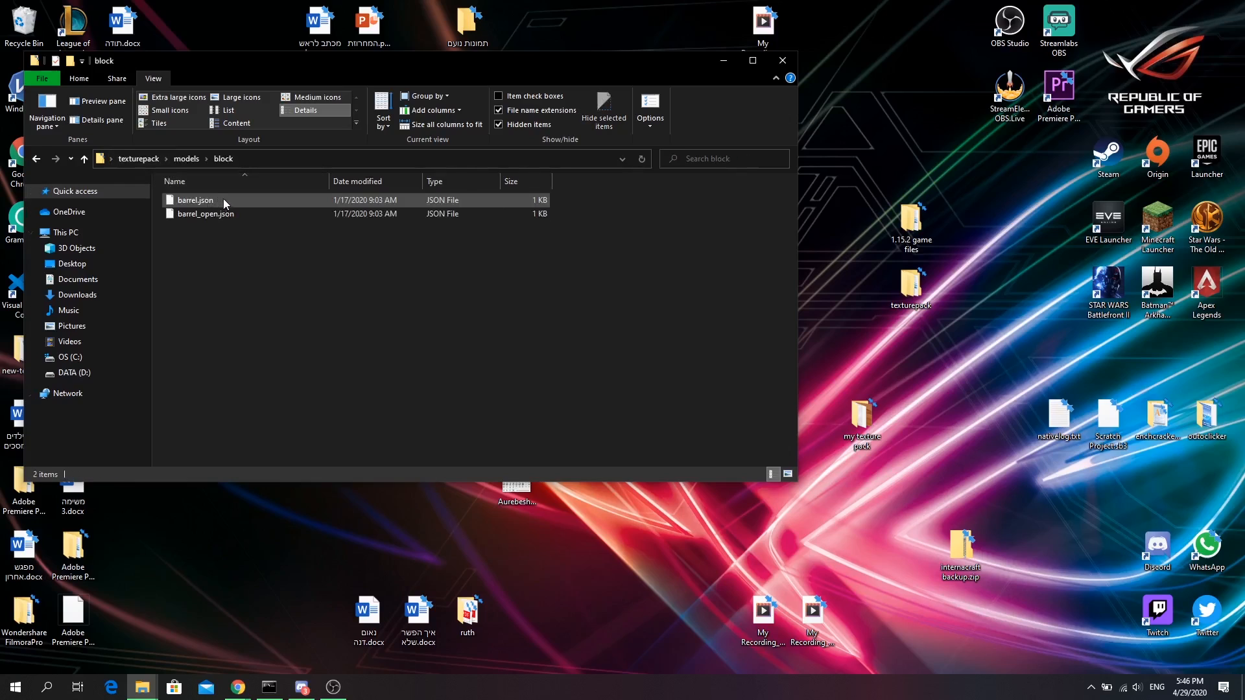
Step: Look through the texturepack's blockstates and textures folders
{"action": "left_click", "coordinate": [160, 160]}
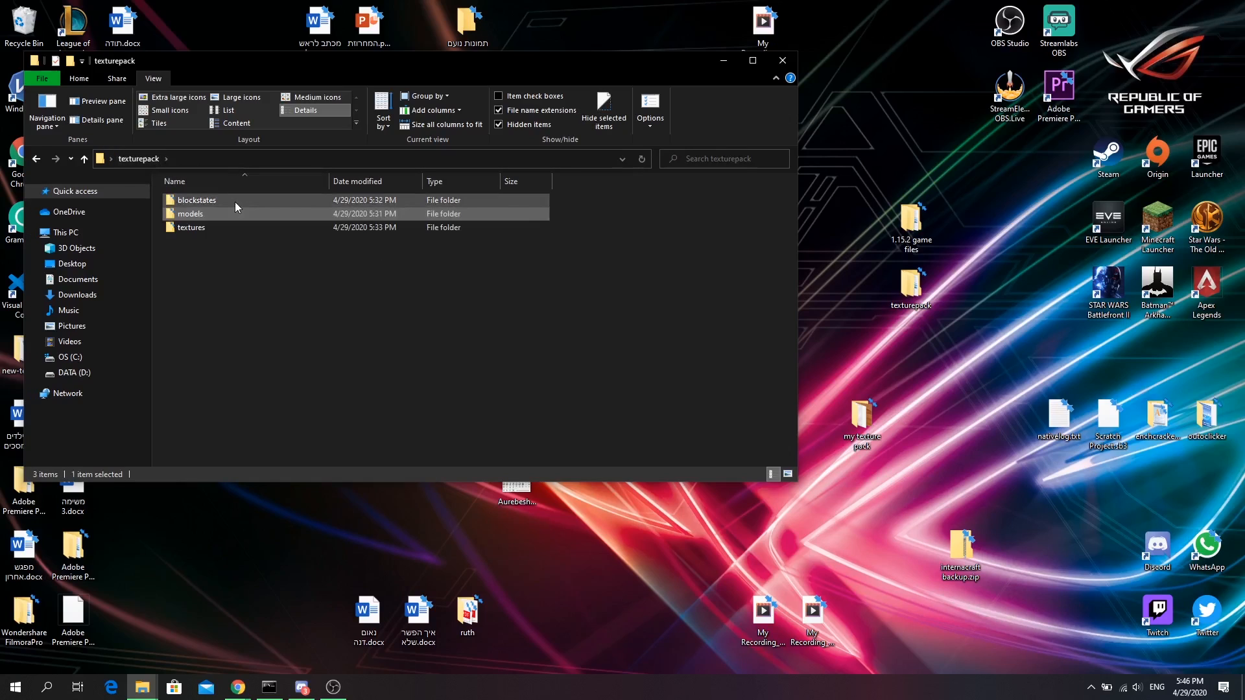
{"action": "double_click", "coordinate": [235, 201]}
{"action": "left_click", "coordinate": [138, 162]}
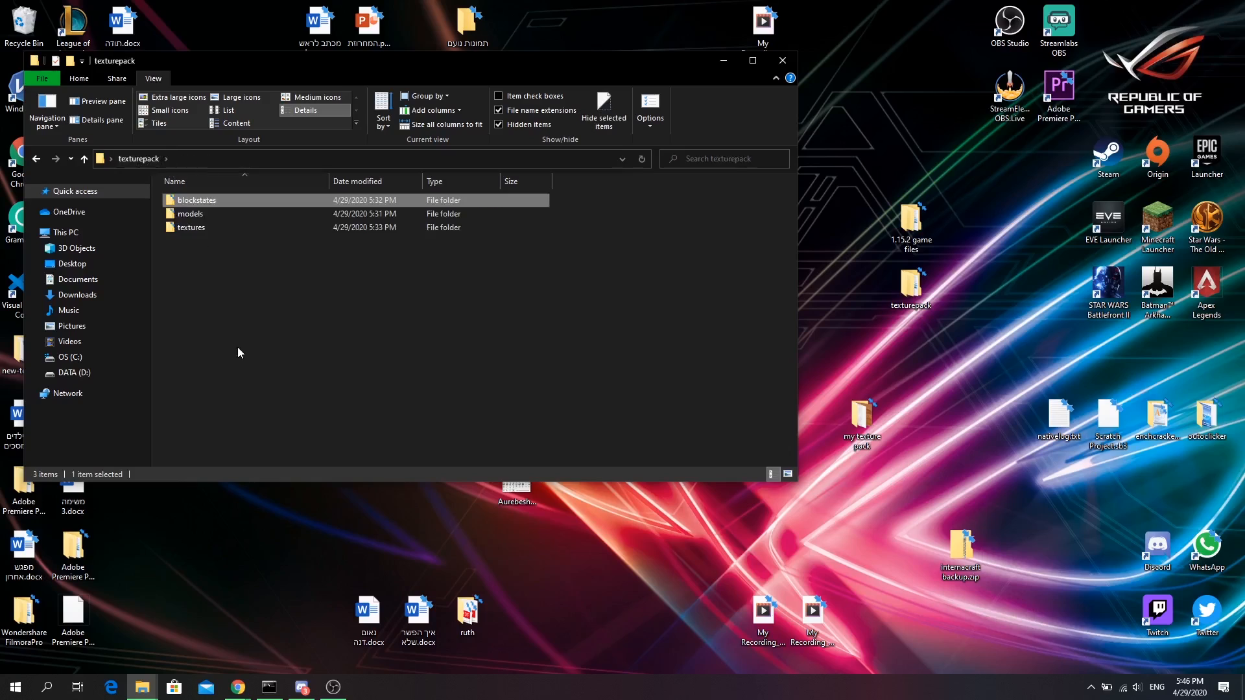
{"action": "double_click", "coordinate": [228, 227]}
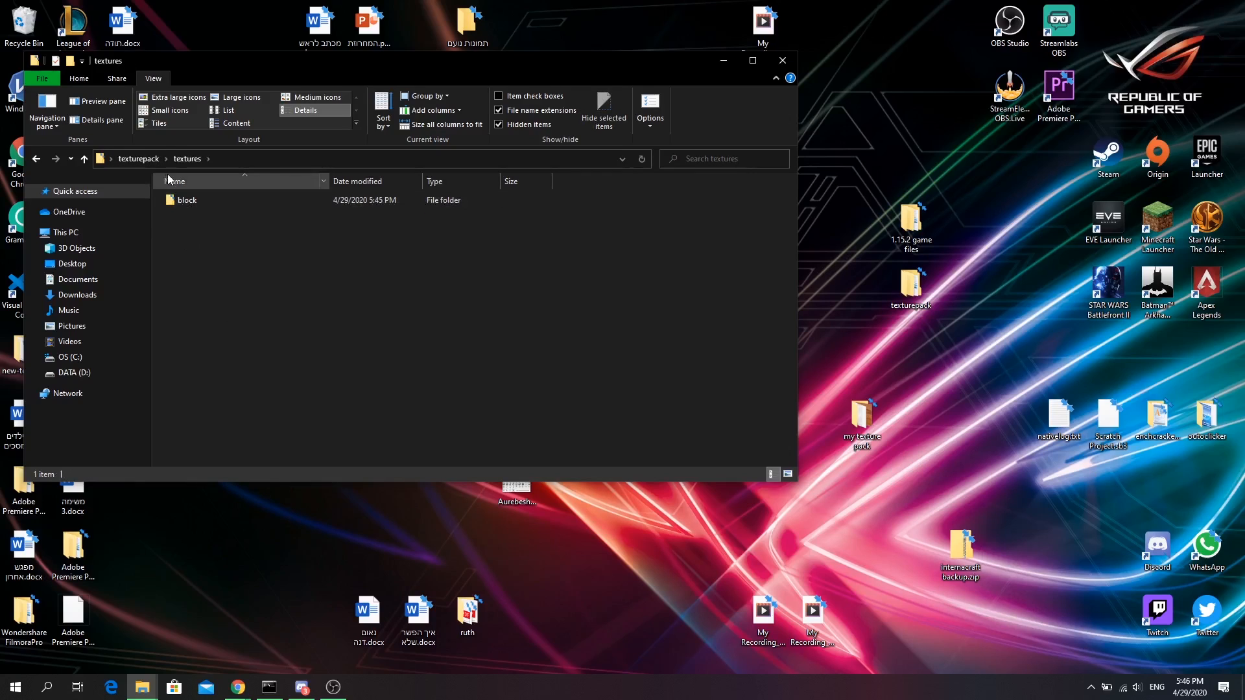
{"action": "right_click", "coordinate": [207, 245]}
{"action": "left_click", "coordinate": [481, 353]}
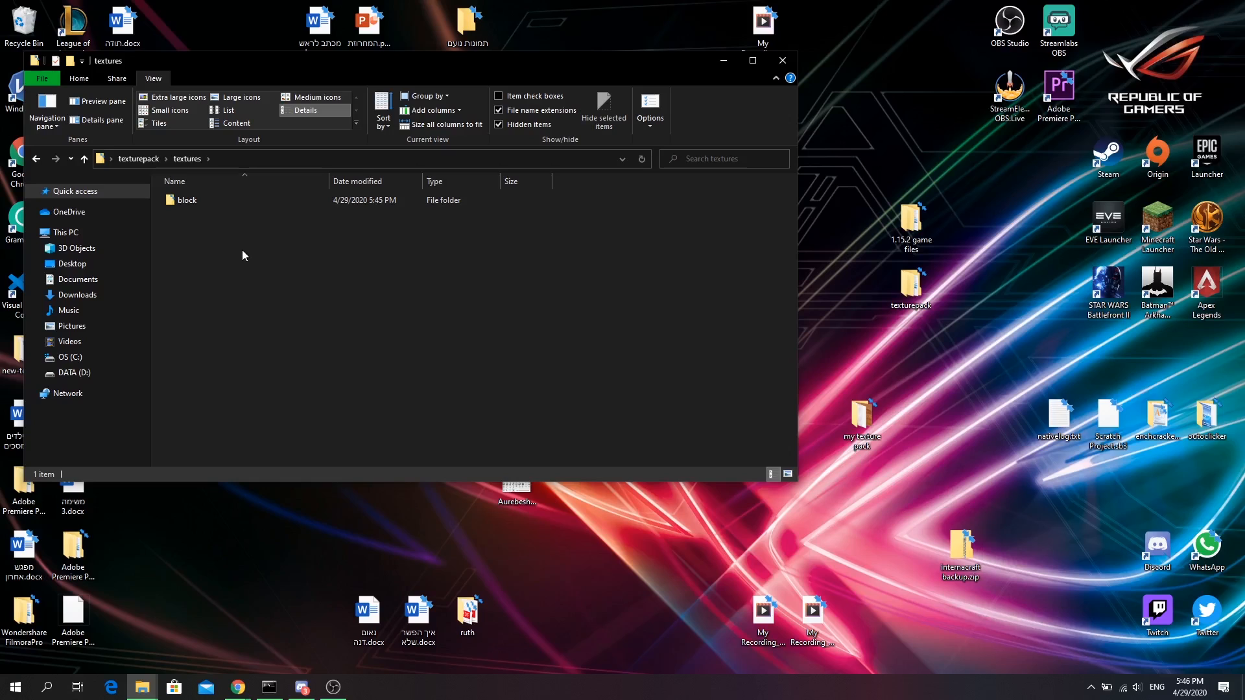
Step: Switch to the 1.15.2 game files window, close its barrel search and open the textures/item folder
{"action": "left_click", "coordinate": [142, 686]}
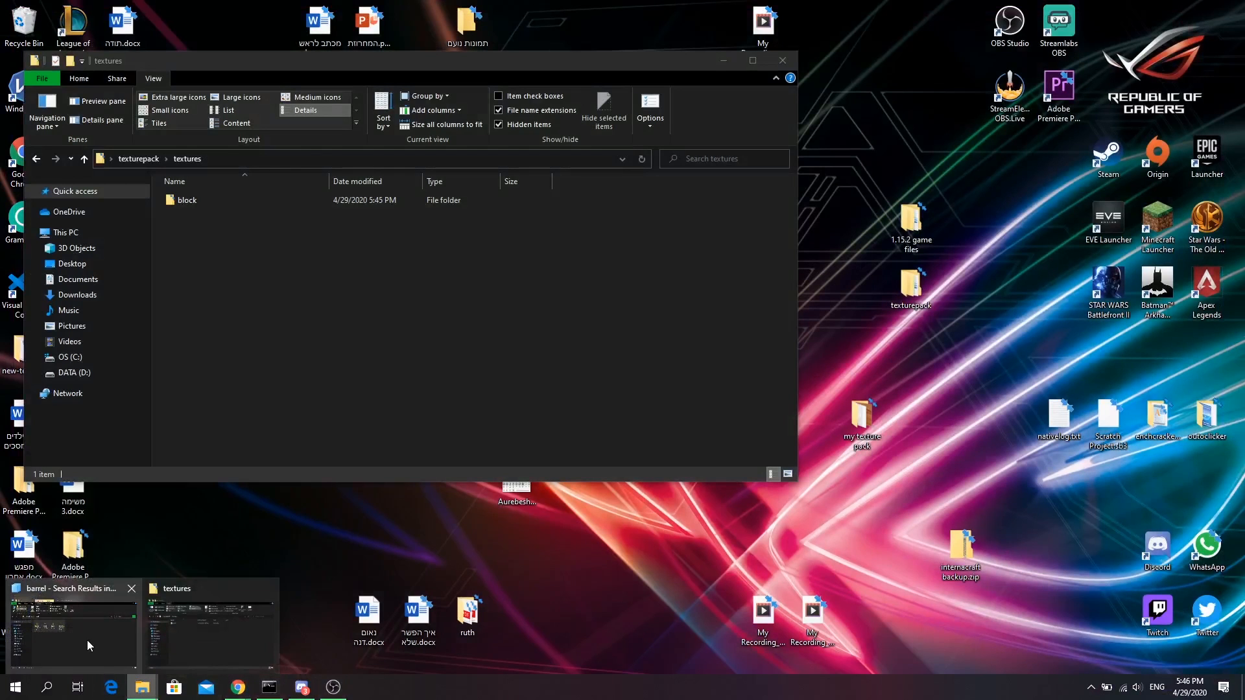
{"action": "left_click", "coordinate": [99, 636]}
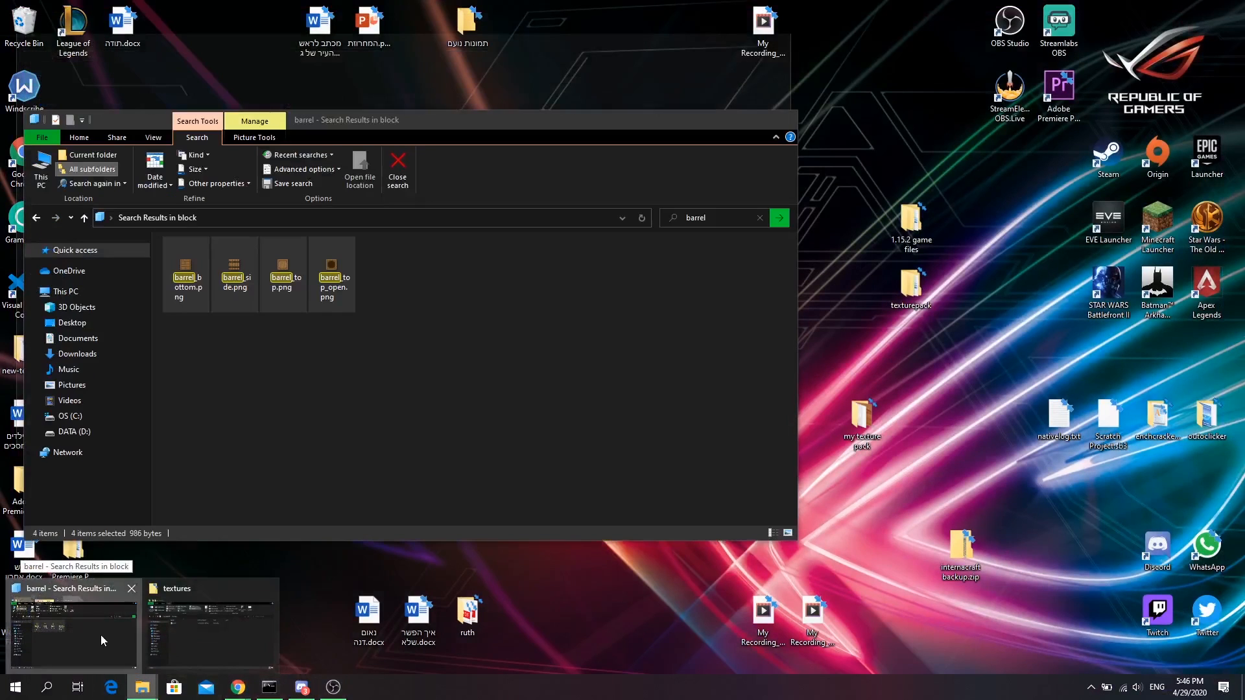
{"action": "left_click_drag", "start_coordinate": [342, 120], "coordinate": [799, 118]}
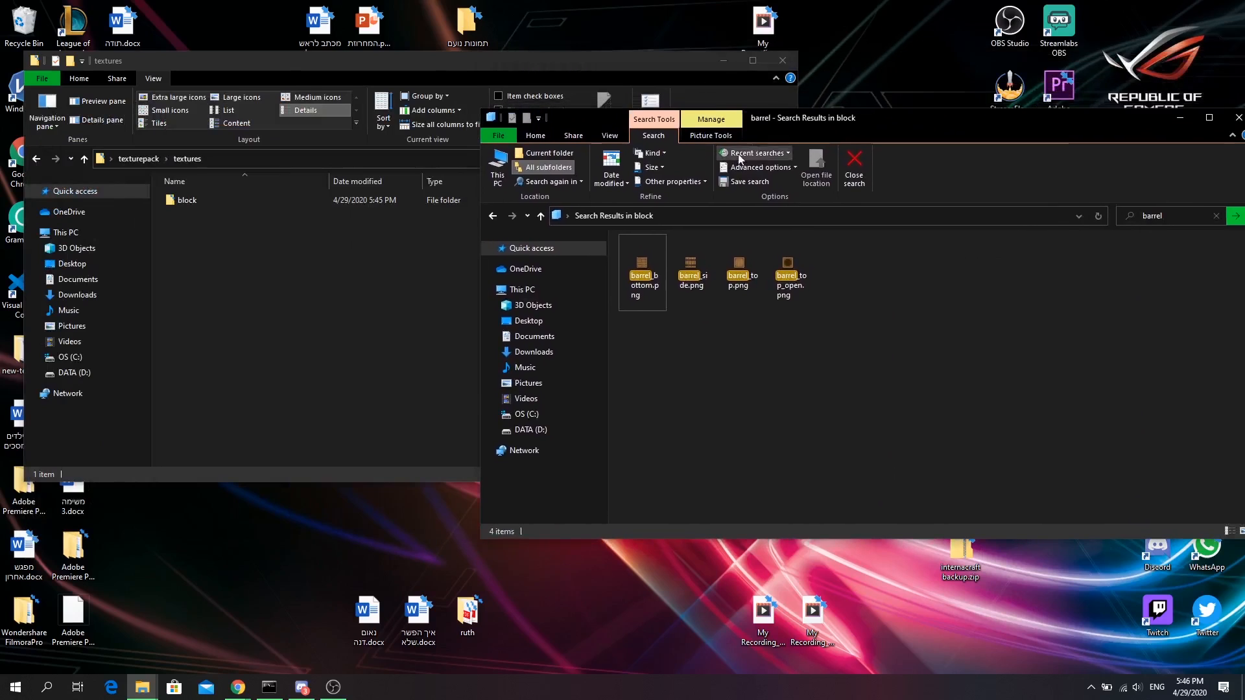
{"action": "left_click", "coordinate": [854, 167]}
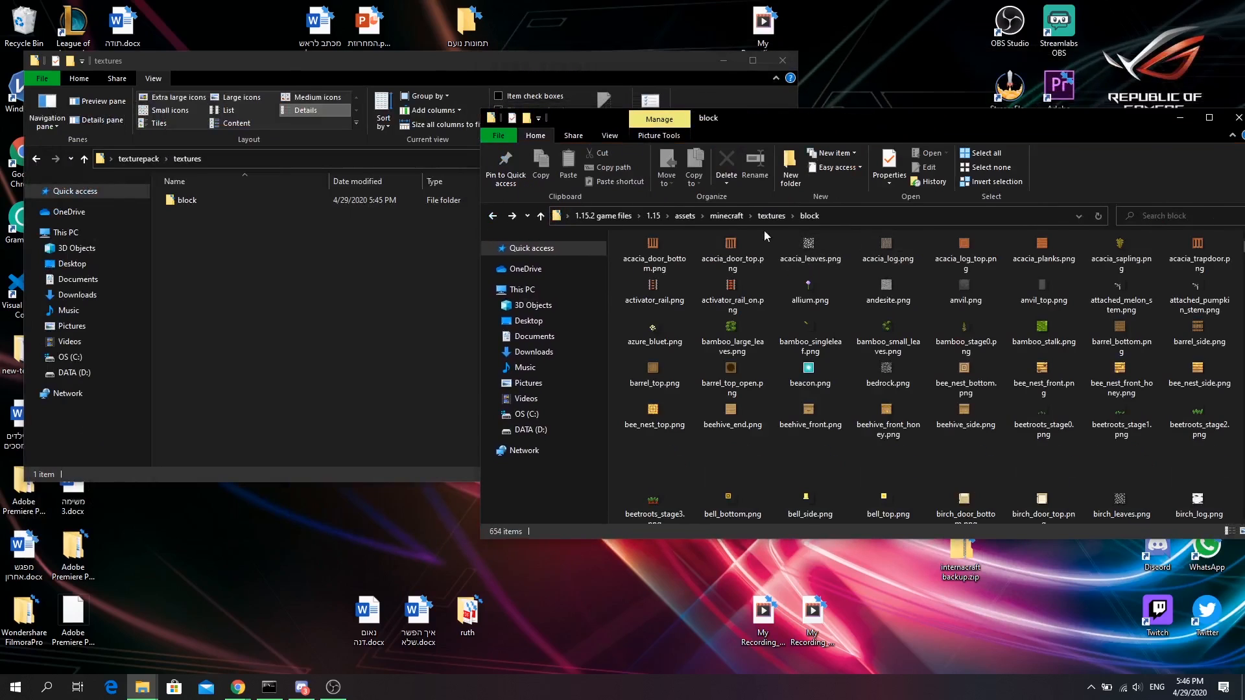
{"action": "left_click", "coordinate": [764, 216]}
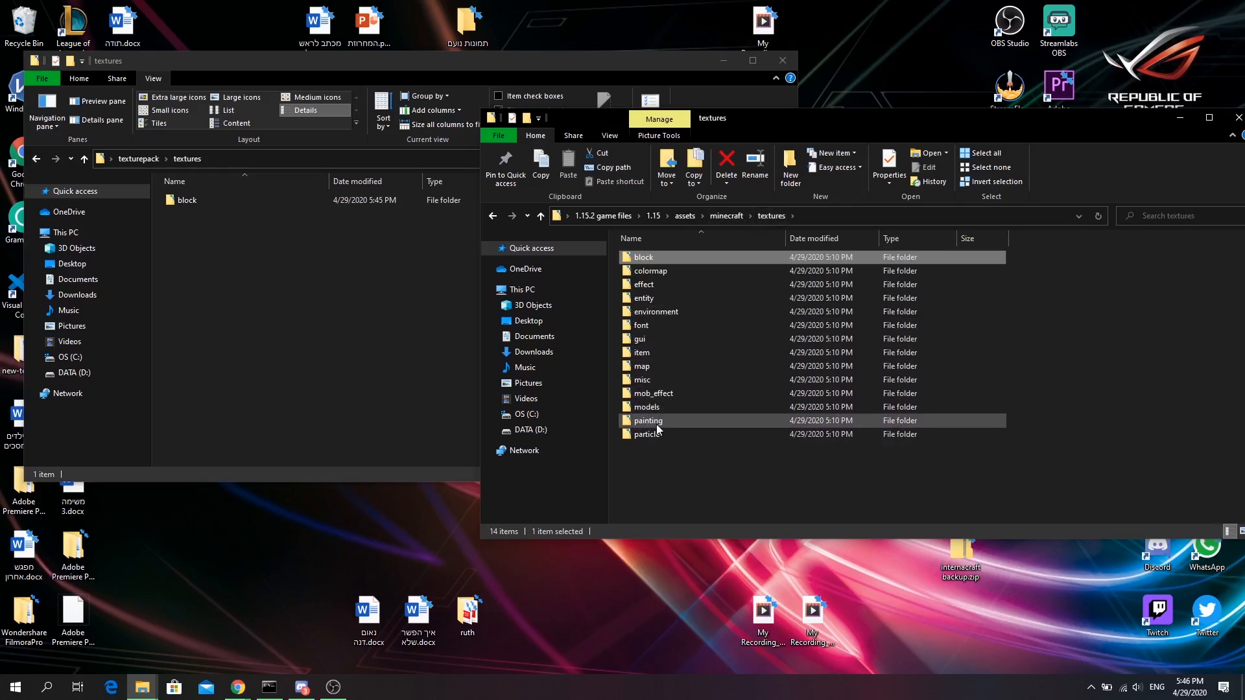
{"action": "double_click", "coordinate": [642, 352]}
Step: Examine the item textures in the game files' textures/item folder
{"action": "scroll", "coordinate": [828, 293], "scroll_direction": "down", "scroll_amount": 5}
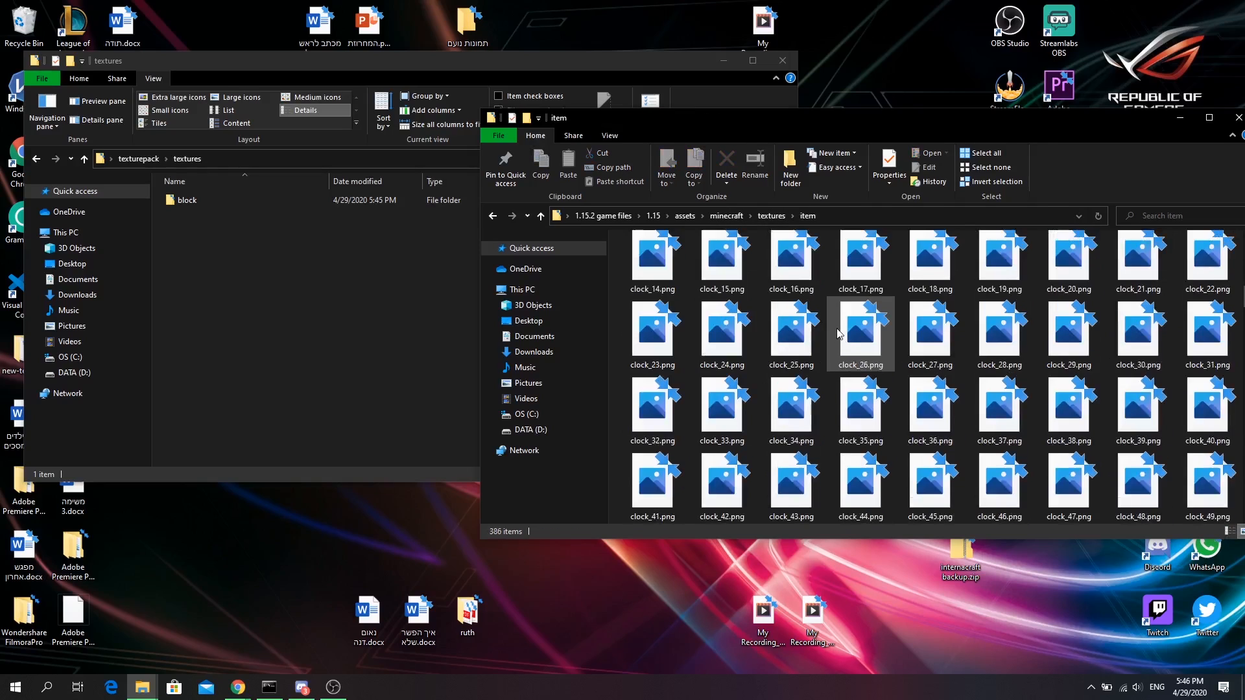
{"action": "scroll", "coordinate": [778, 318], "scroll_direction": "down", "scroll_amount": 15}
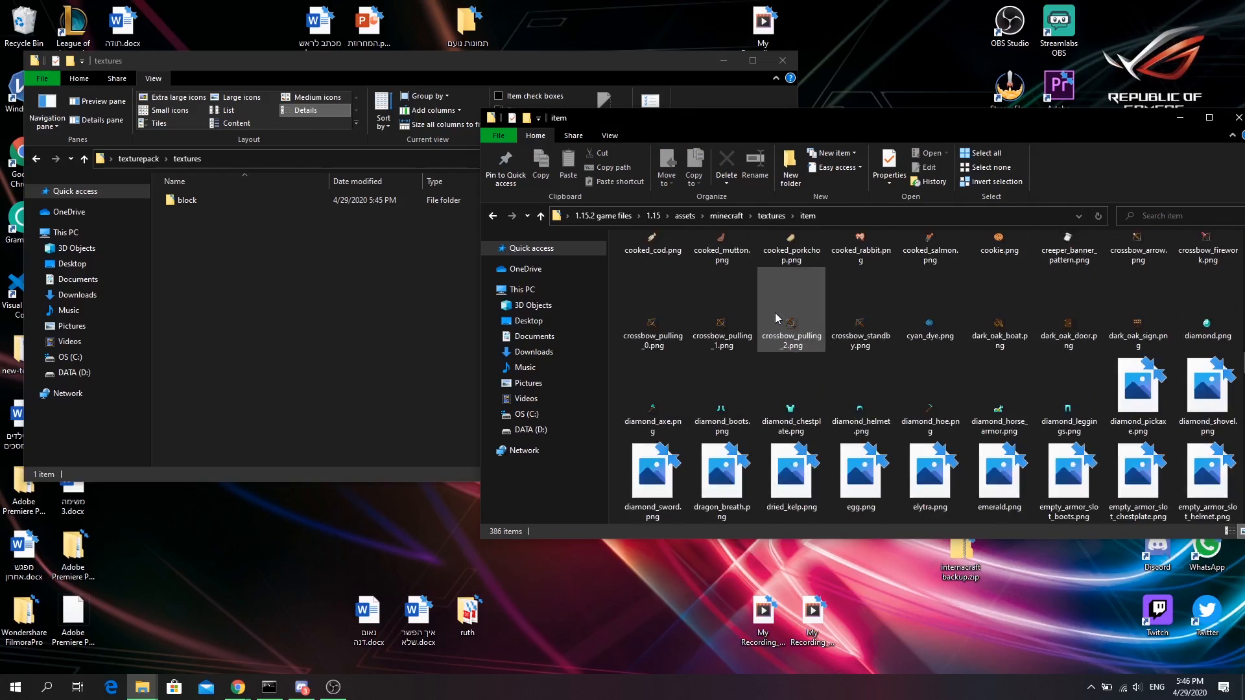
{"action": "scroll", "coordinate": [713, 369], "scroll_direction": "down", "scroll_amount": 3}
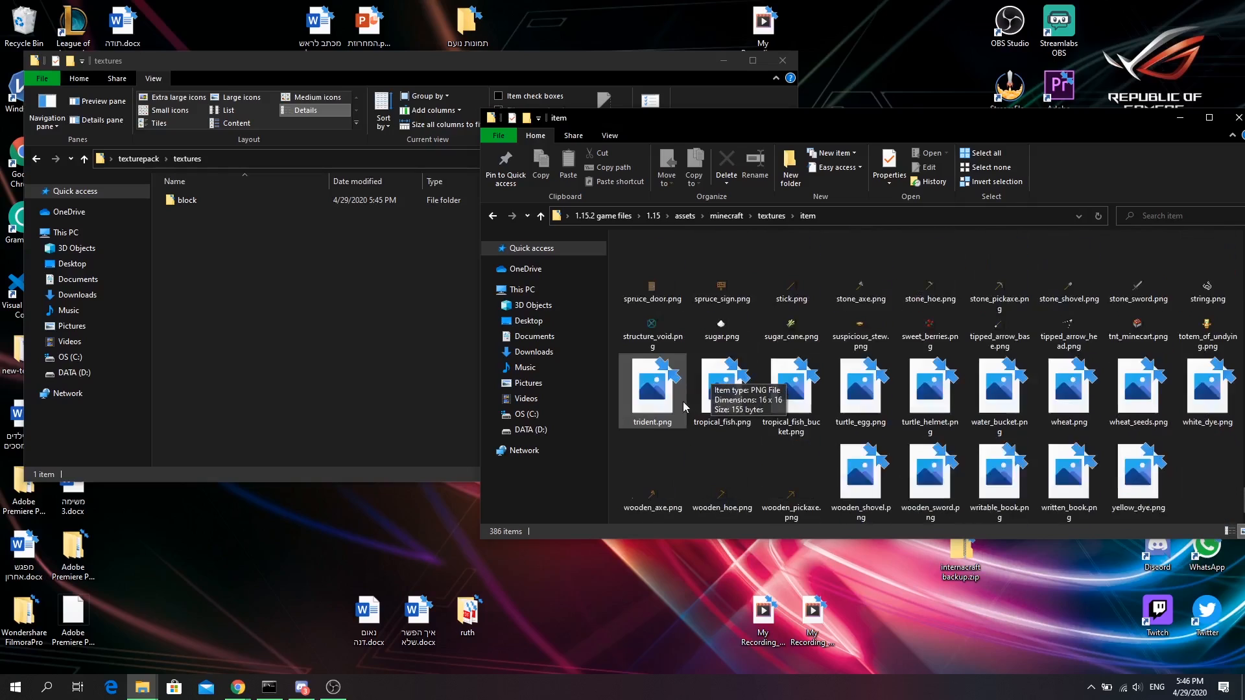
{"action": "scroll", "coordinate": [863, 428], "scroll_direction": "up", "scroll_amount": 20}
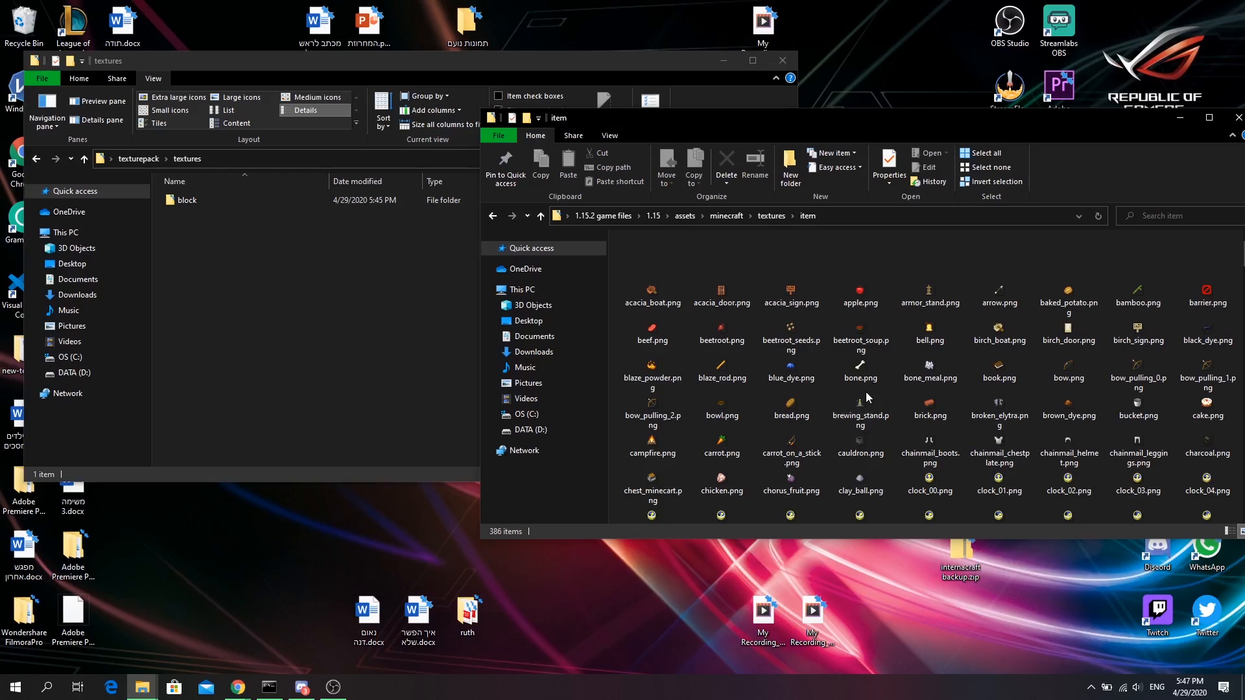
{"action": "scroll", "coordinate": [833, 328], "scroll_direction": "down", "scroll_amount": 3}
{"action": "scroll", "coordinate": [834, 328], "scroll_direction": "up", "scroll_amount": 3}
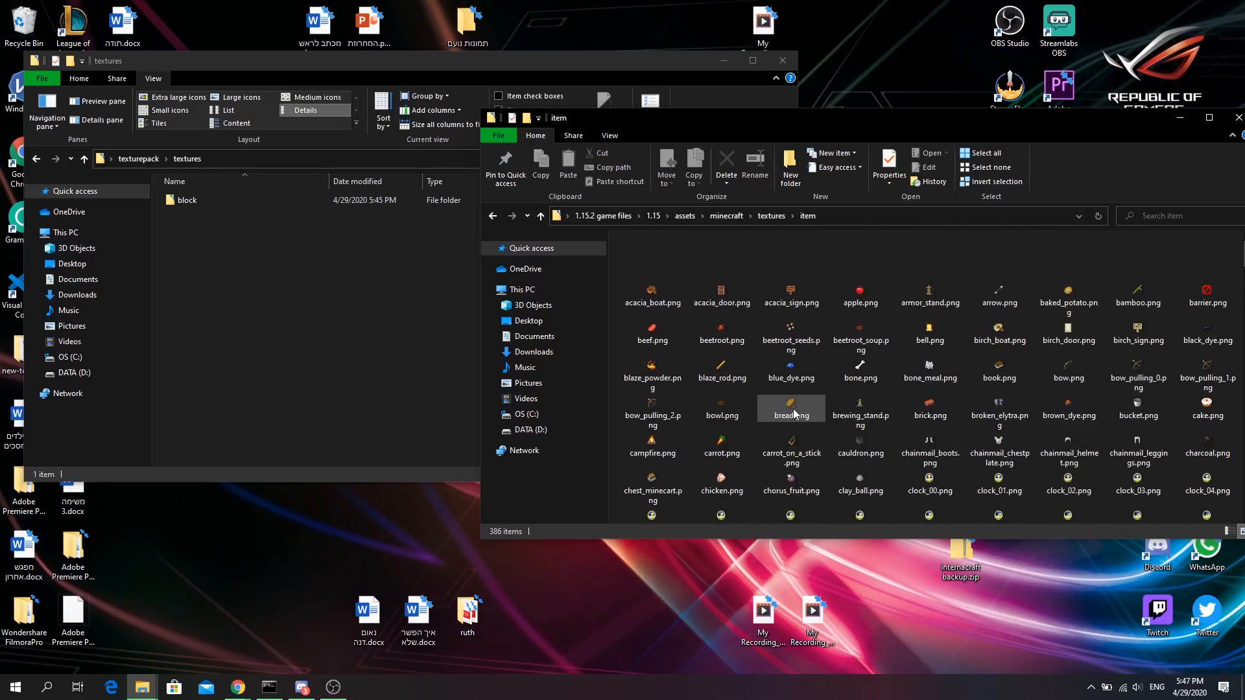
{"action": "scroll", "coordinate": [806, 496], "scroll_direction": "down", "scroll_amount": 5}
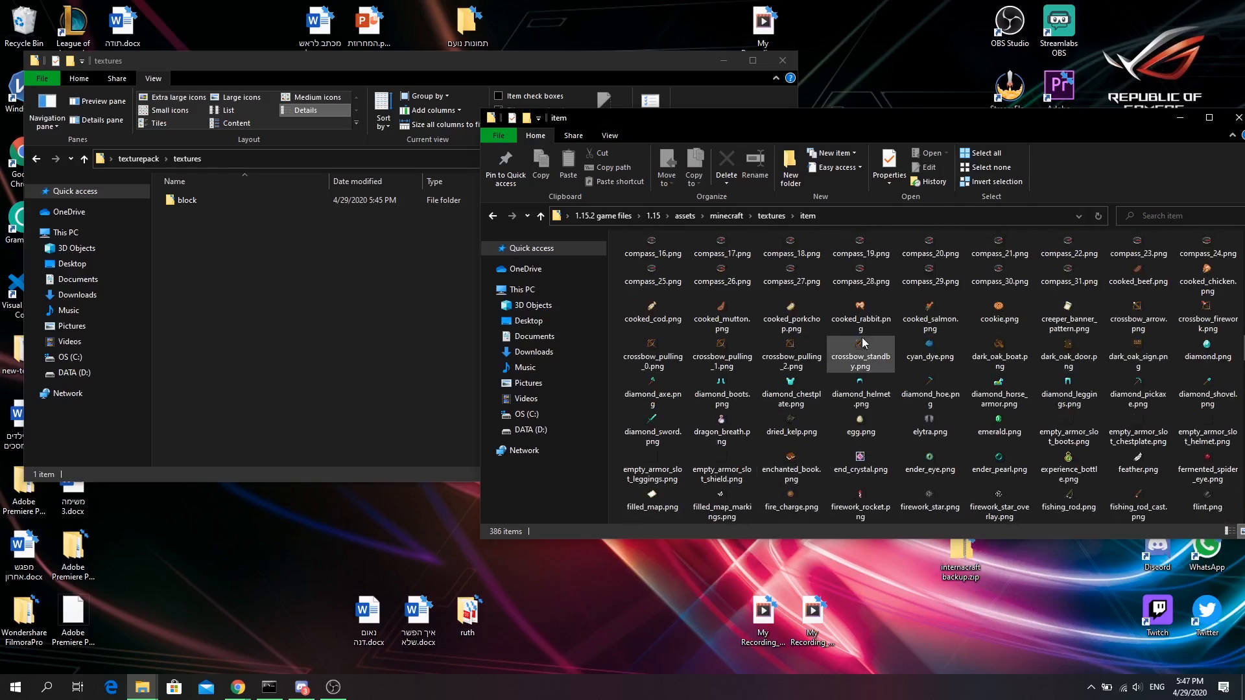
{"action": "scroll", "coordinate": [852, 342], "scroll_direction": "up", "scroll_amount": 5}
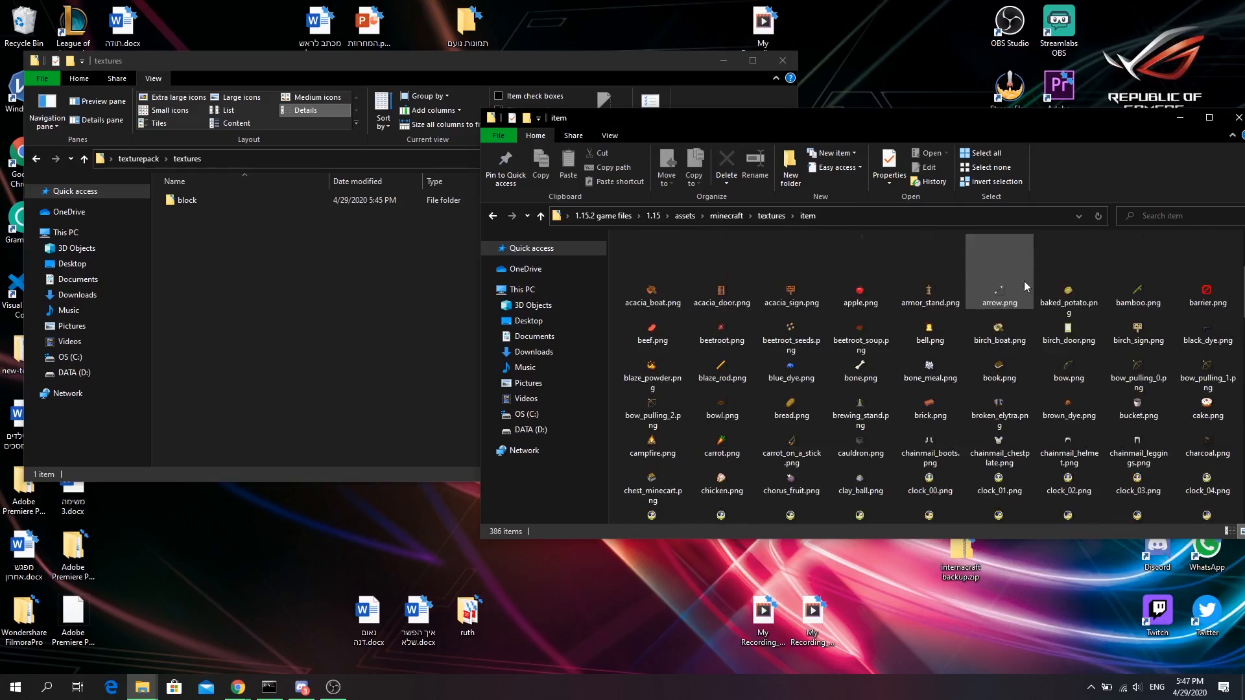
Step: Search the game files' textures/item folder for barrel
{"action": "left_click", "coordinate": [1143, 220]}
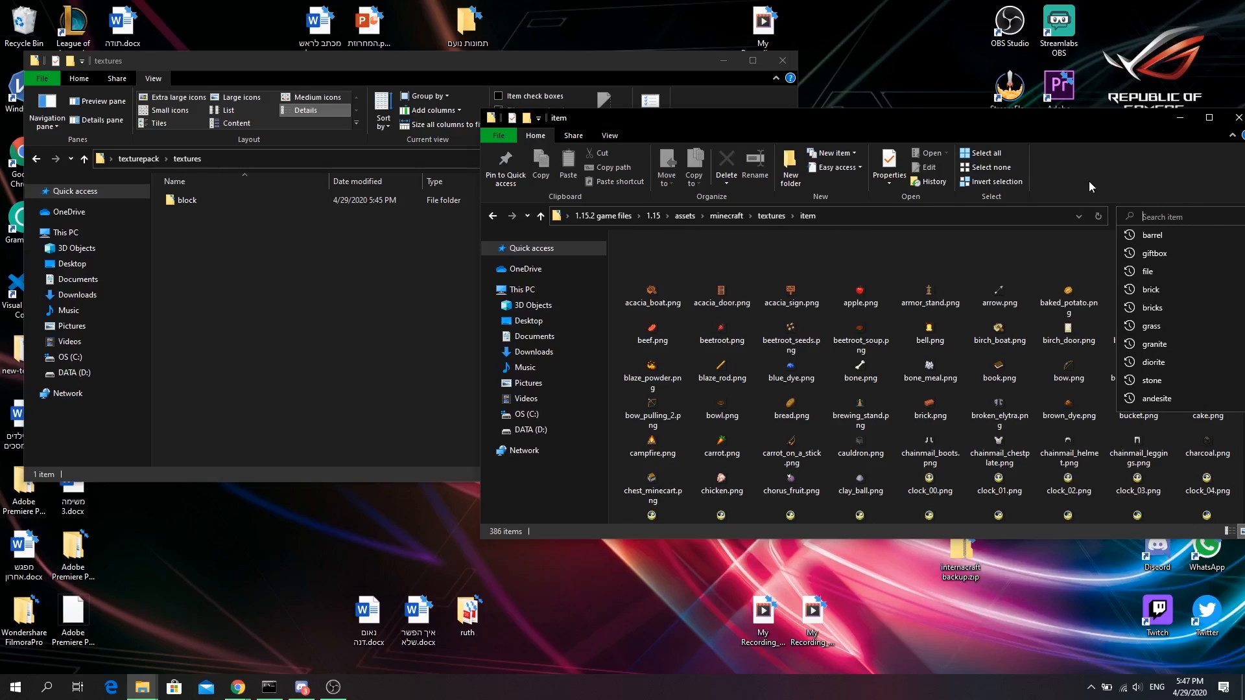
{"action": "type", "text": "barrel"}
{"action": "key", "text": "Return"}
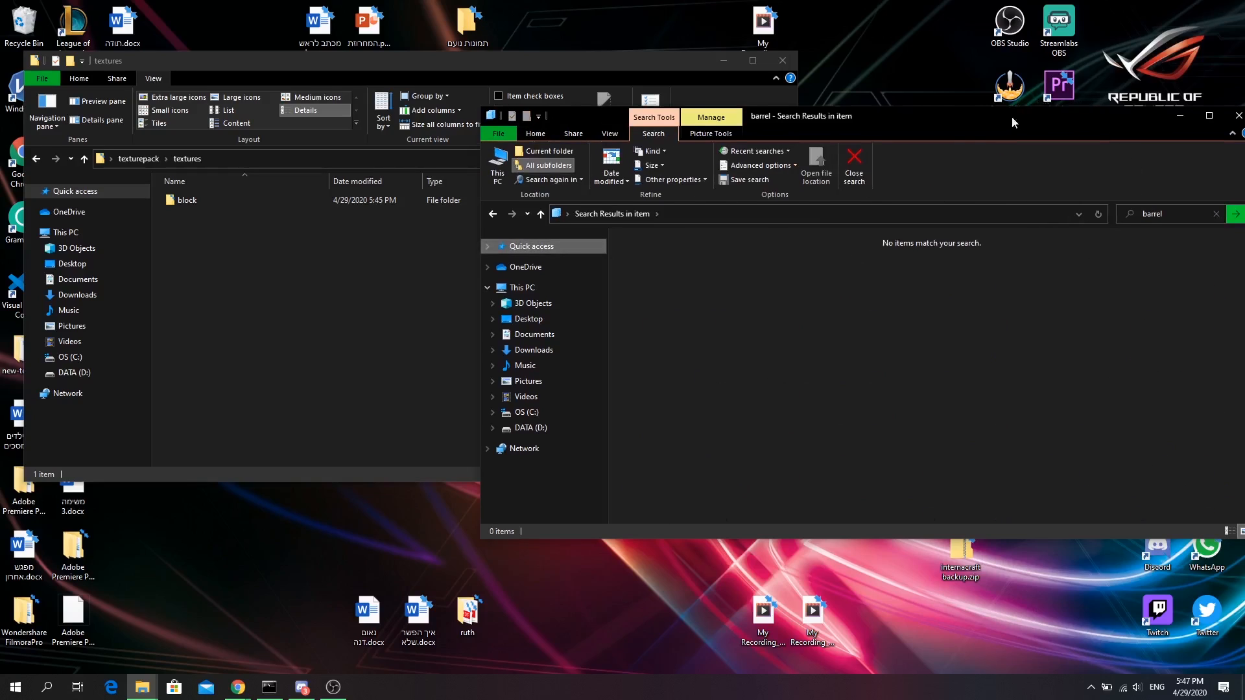
{"action": "left_click_drag", "start_coordinate": [928, 118], "coordinate": [881, 118]}
{"action": "left_click", "coordinate": [1133, 218]}
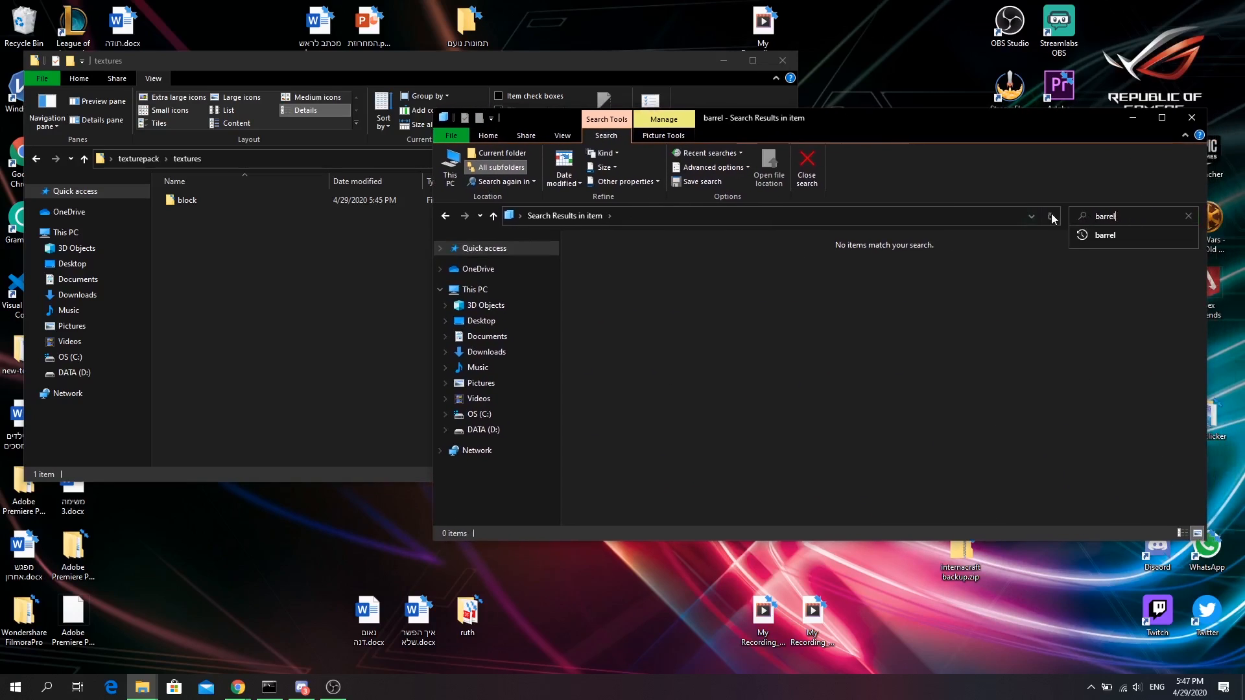
Step: Open the game files' models/item folder, search it for barrel and select barrel.json
{"action": "left_click", "coordinate": [445, 216]}
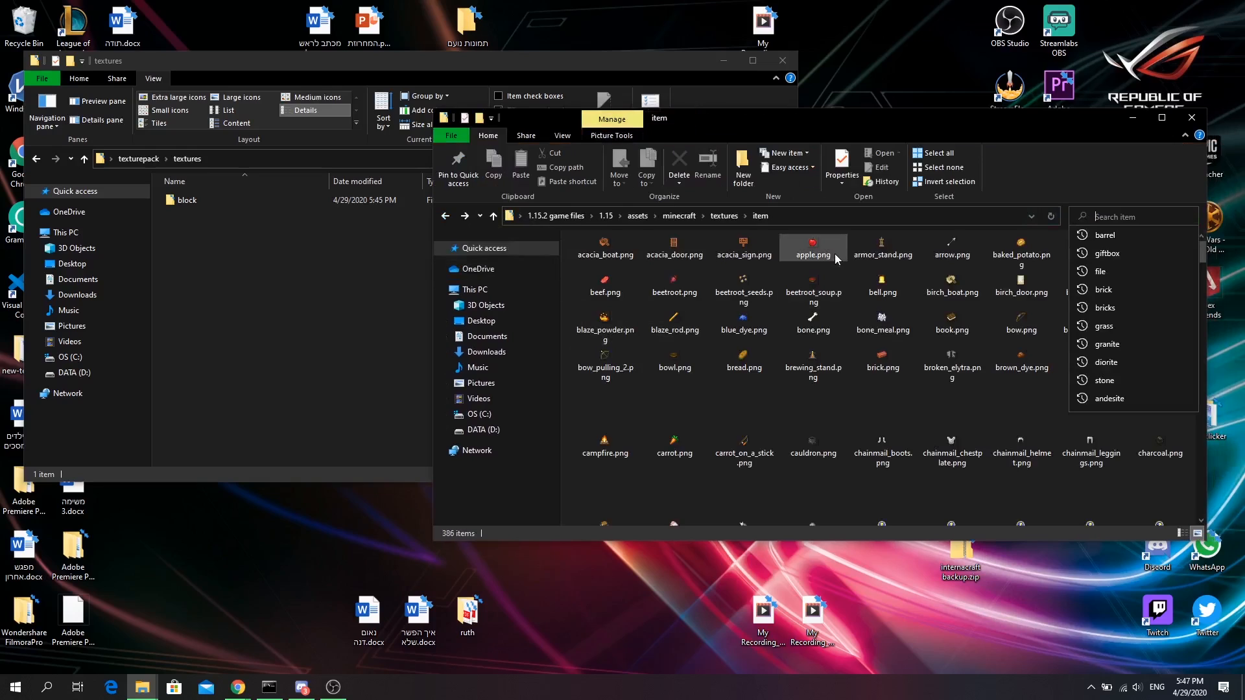
{"action": "left_click", "coordinate": [721, 216]}
{"action": "left_click", "coordinate": [667, 216]}
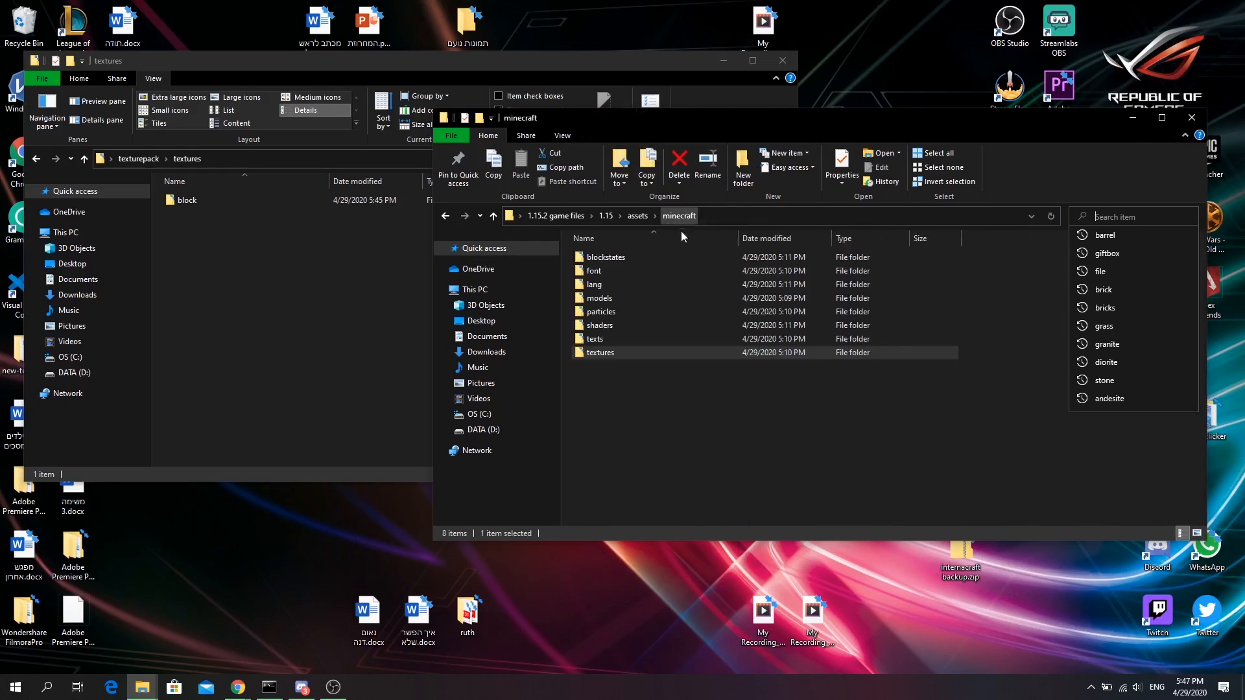
{"action": "double_click", "coordinate": [616, 297]}
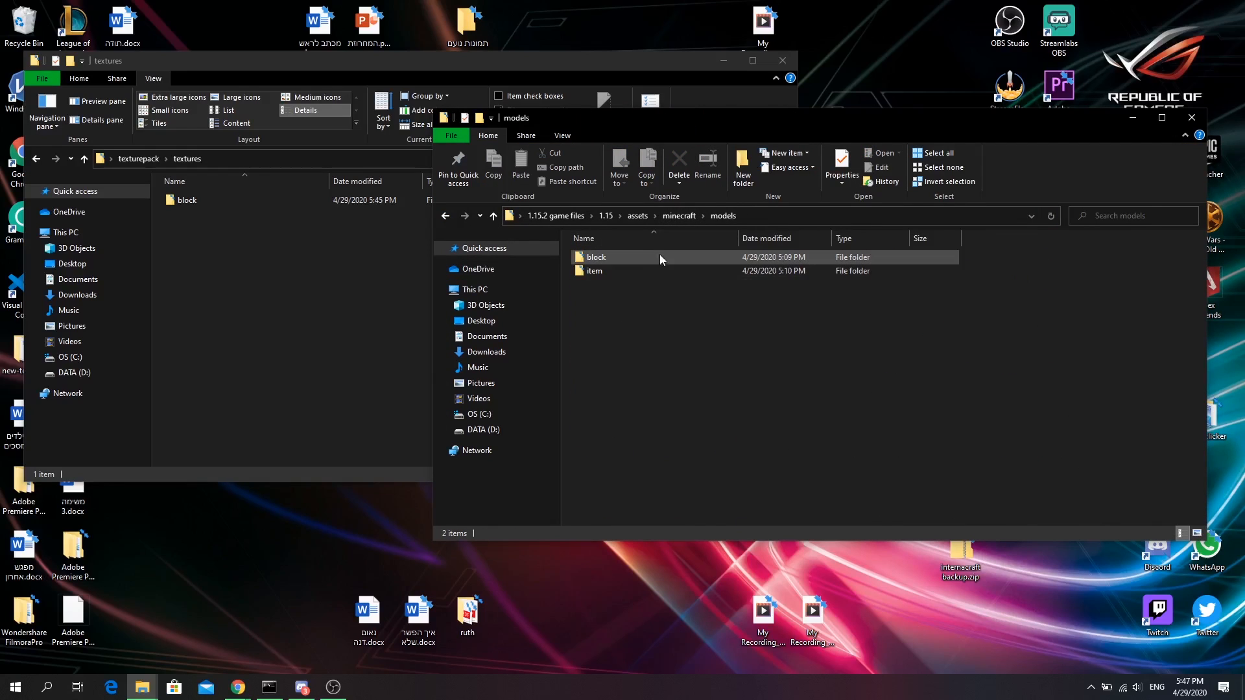
{"action": "double_click", "coordinate": [637, 264]}
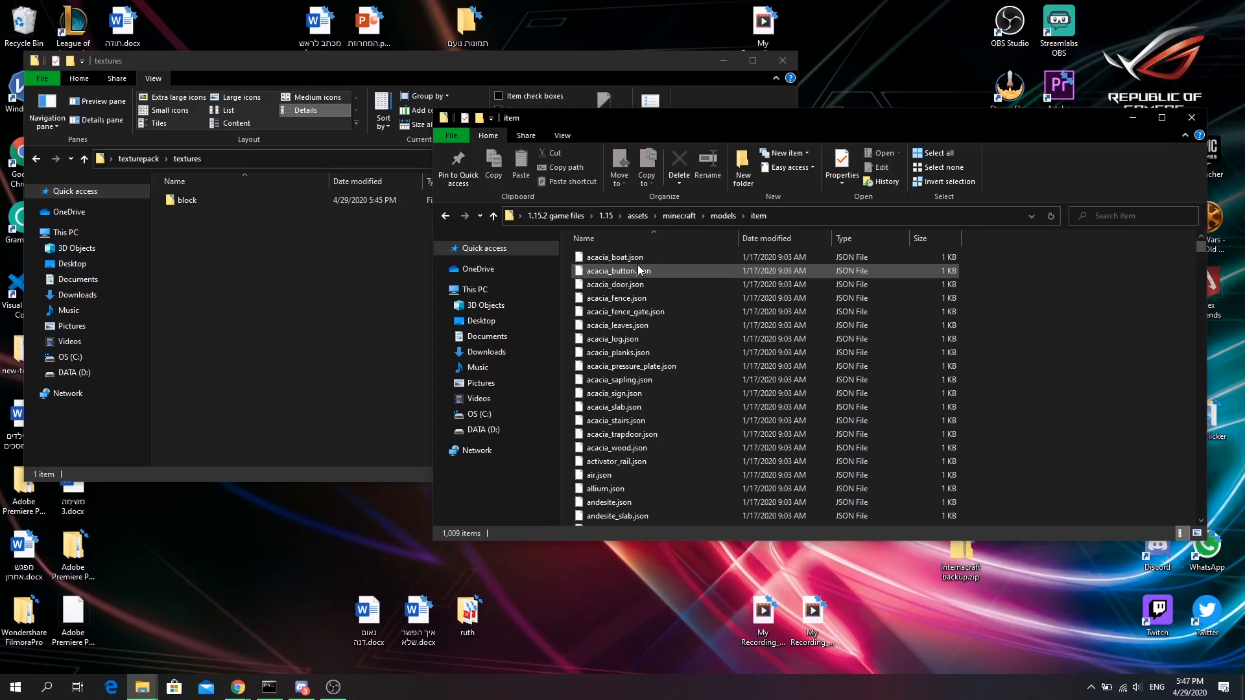
{"action": "left_click", "coordinate": [1112, 215]}
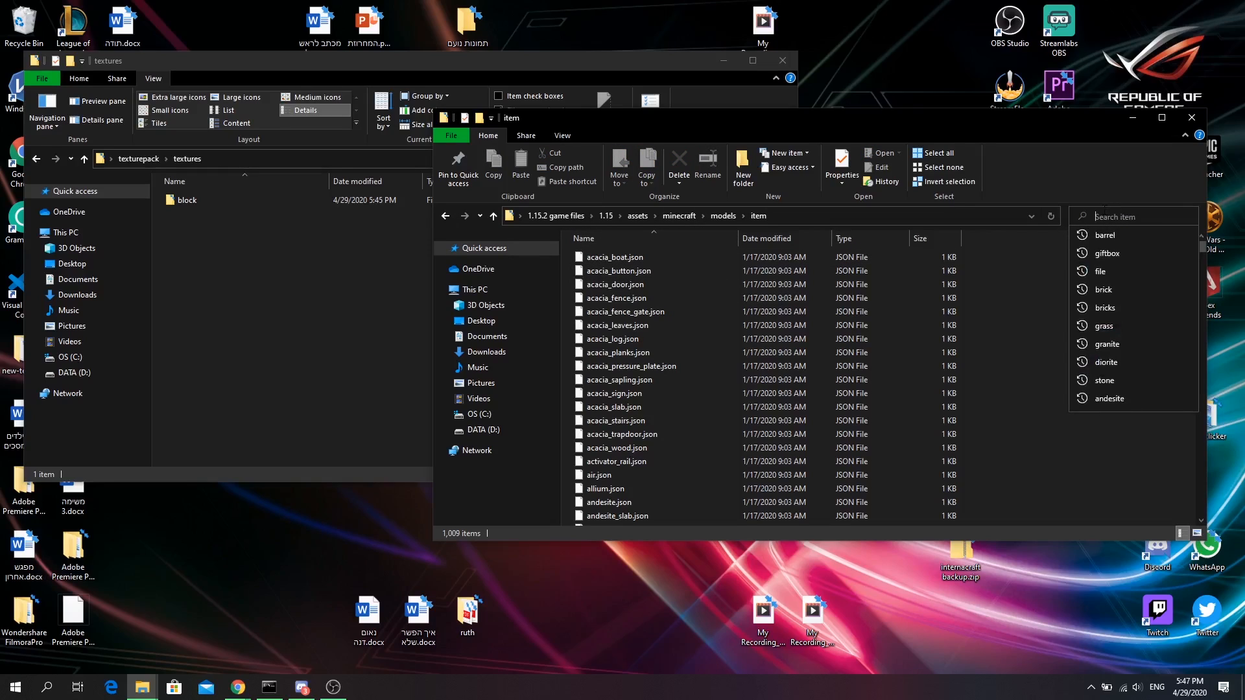
{"action": "type", "text": "barrek"}
{"action": "key", "text": "BackSpace"}
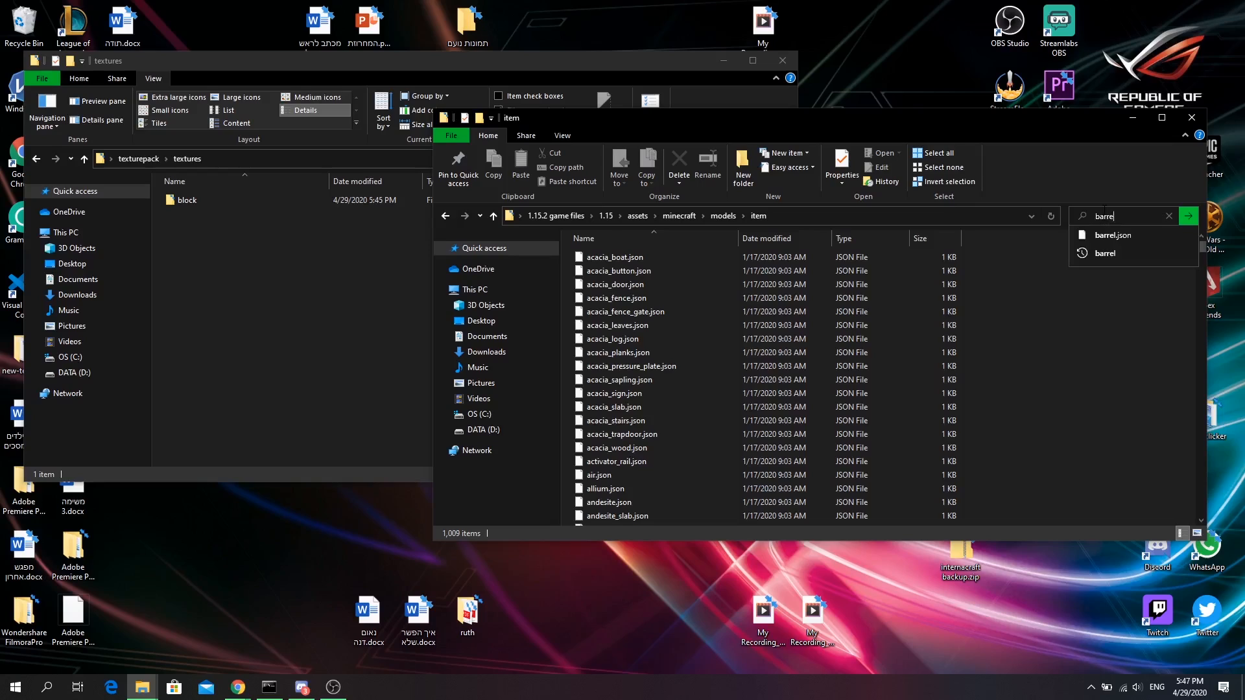
{"action": "type", "text": "l"}
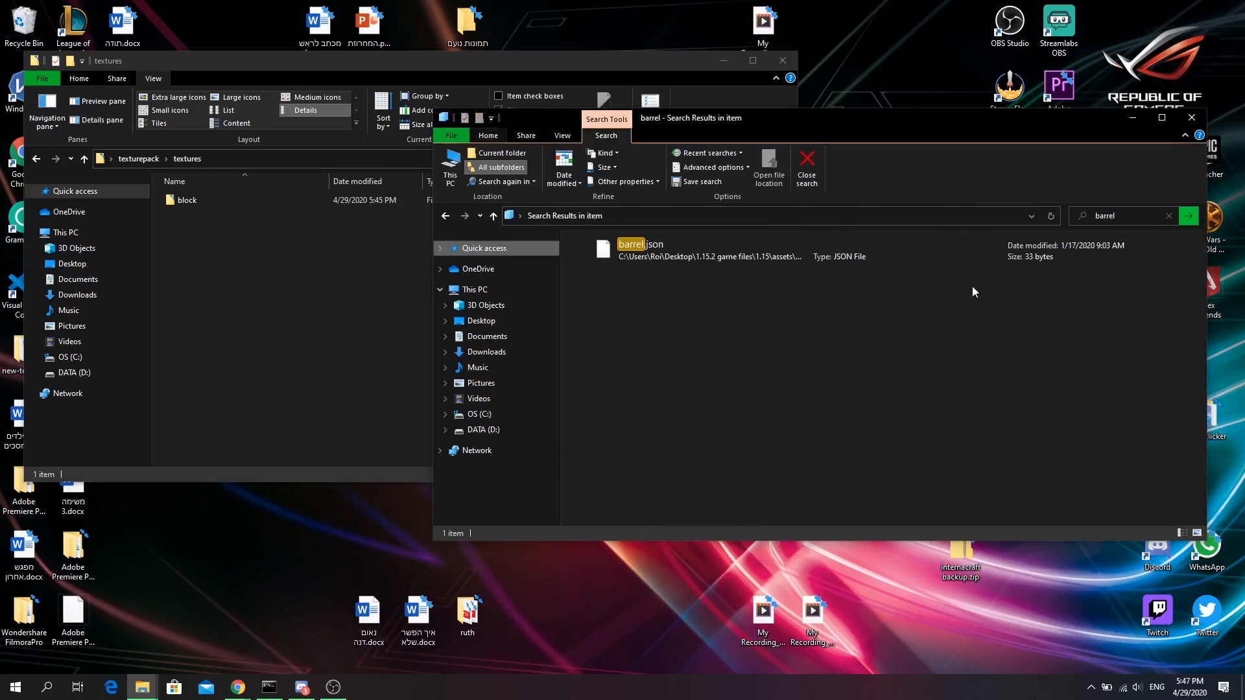
{"action": "left_click", "coordinate": [706, 262]}
Step: Create a folder named item in the texturepack's textures folder
{"action": "right_click", "coordinate": [252, 270]}
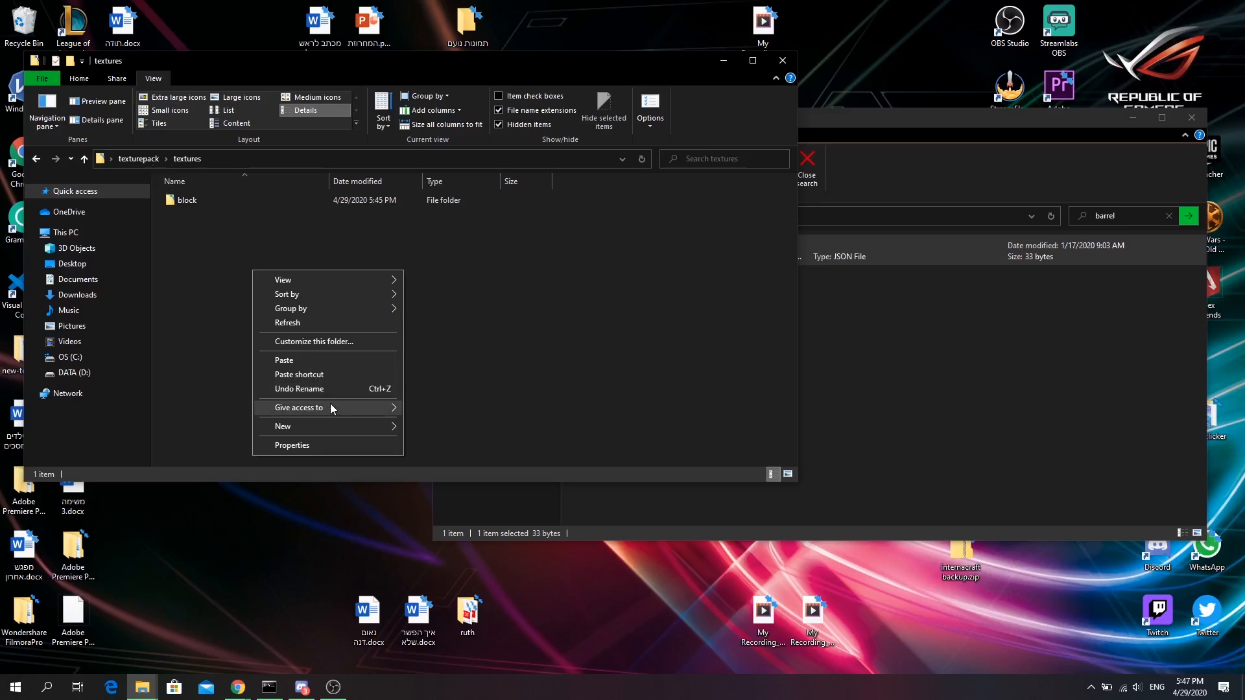
{"action": "mouse_move", "coordinate": [310, 427]}
{"action": "left_click", "coordinate": [433, 122]}
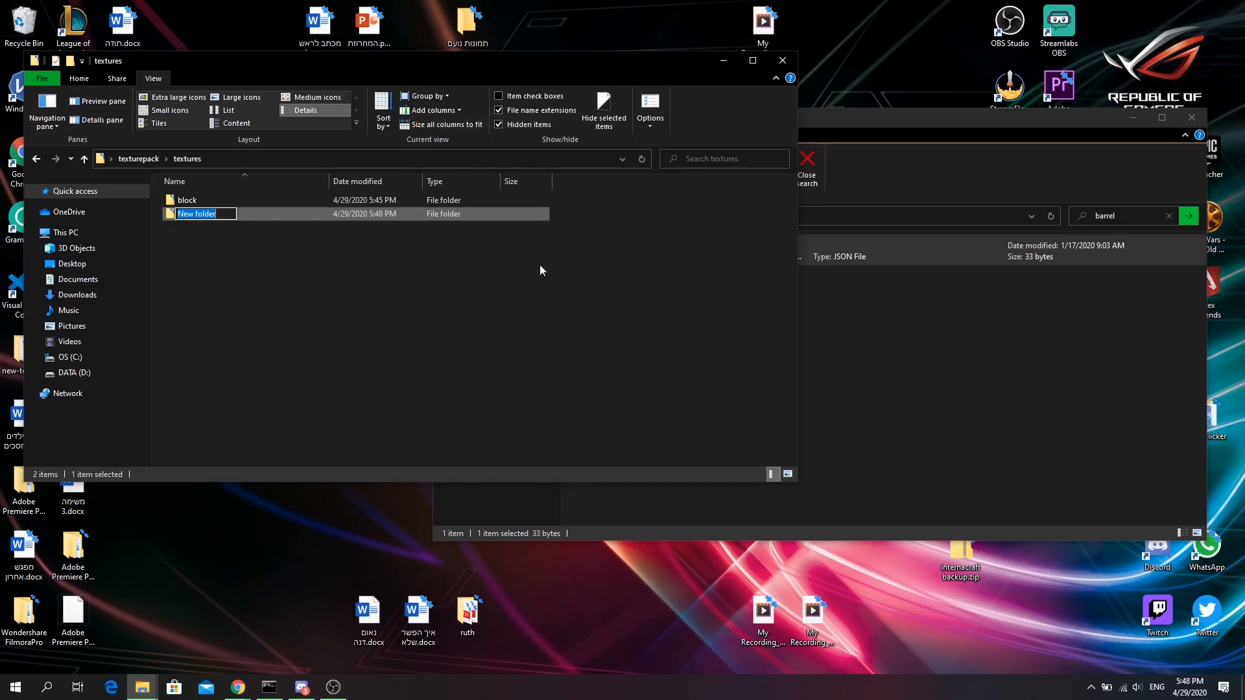
{"action": "type", "text": "item"}
{"action": "key", "text": "Return"}
{"action": "key", "text": "alt+Up"}
{"action": "double_click", "coordinate": [210, 229]}
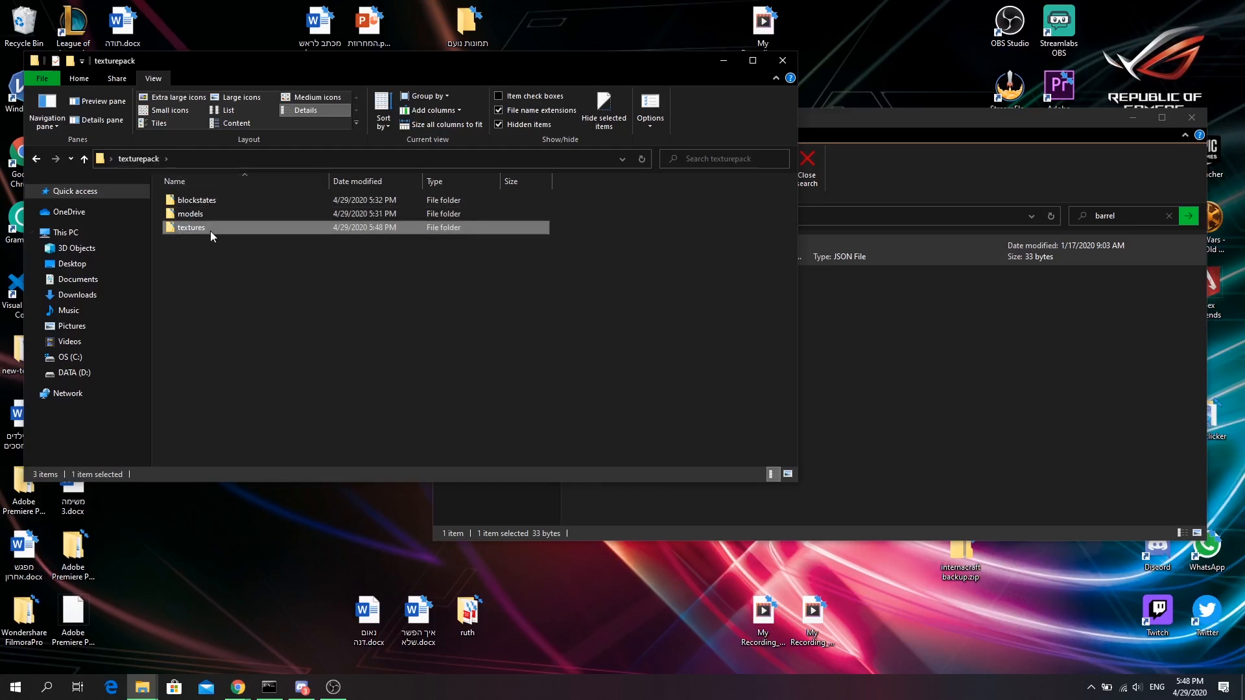
Step: Create a folder named item in the texturepack's models folder
{"action": "left_click", "coordinate": [1051, 321]}
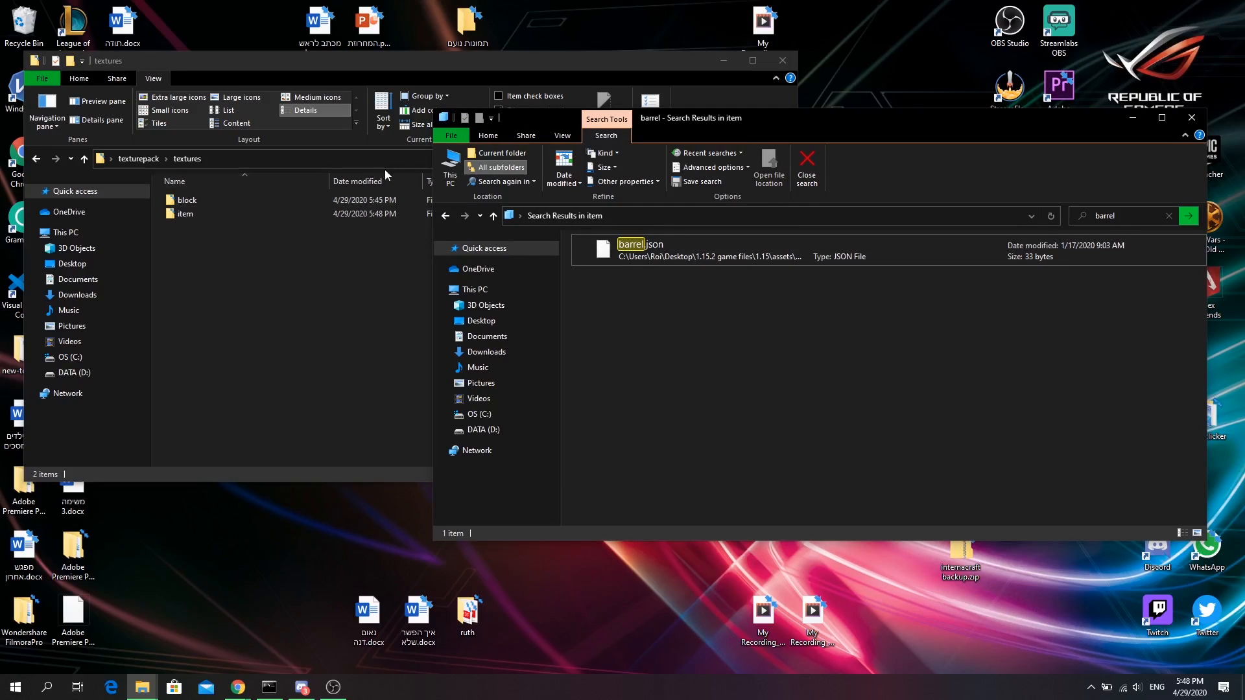
{"action": "left_click", "coordinate": [185, 214]}
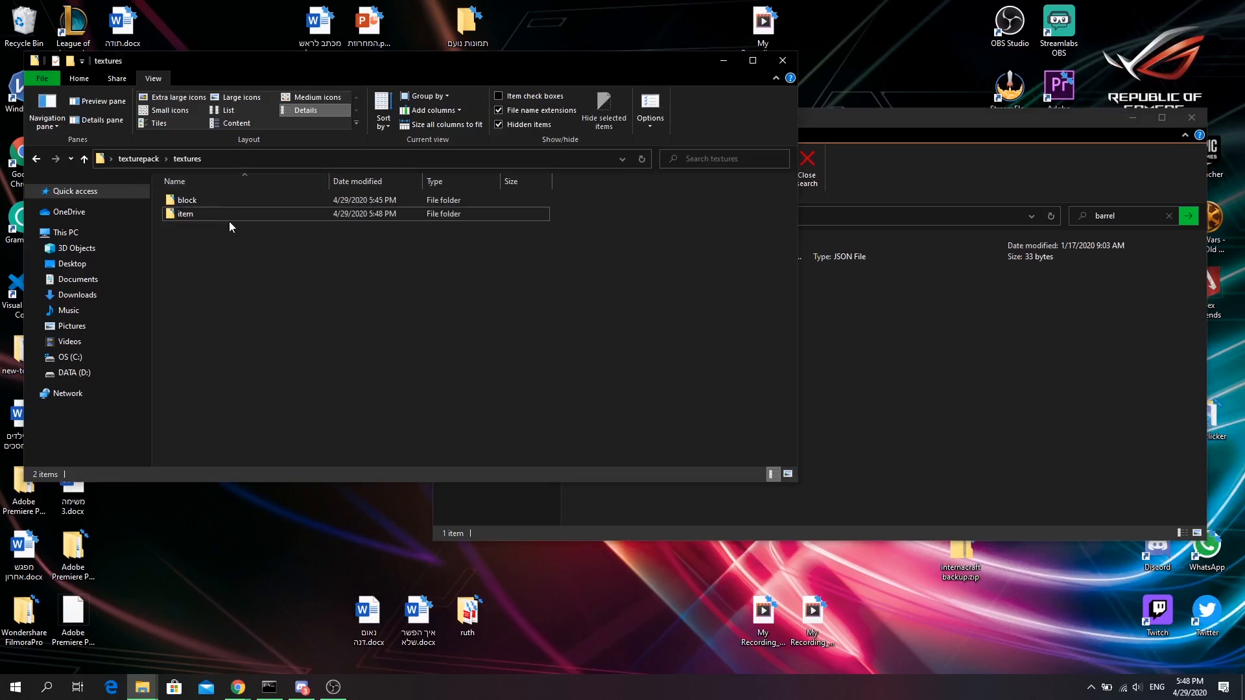
{"action": "double_click", "coordinate": [234, 212]}
{"action": "left_click", "coordinate": [193, 162]}
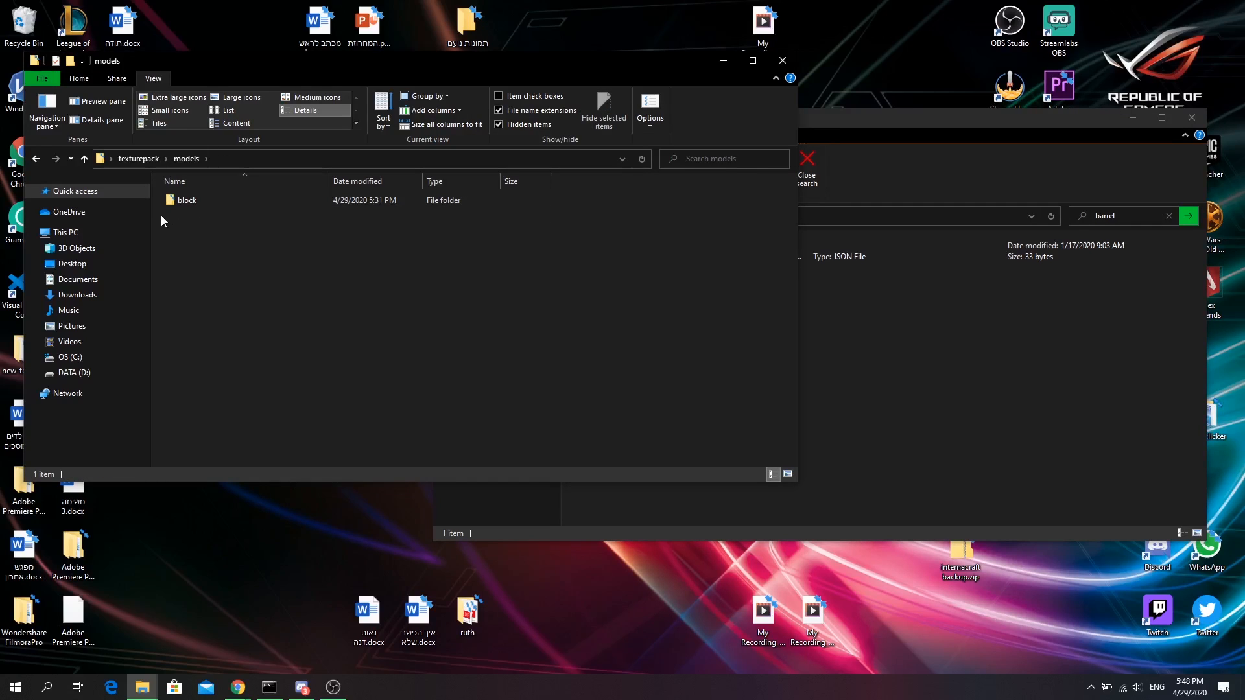
{"action": "right_click", "coordinate": [198, 224]}
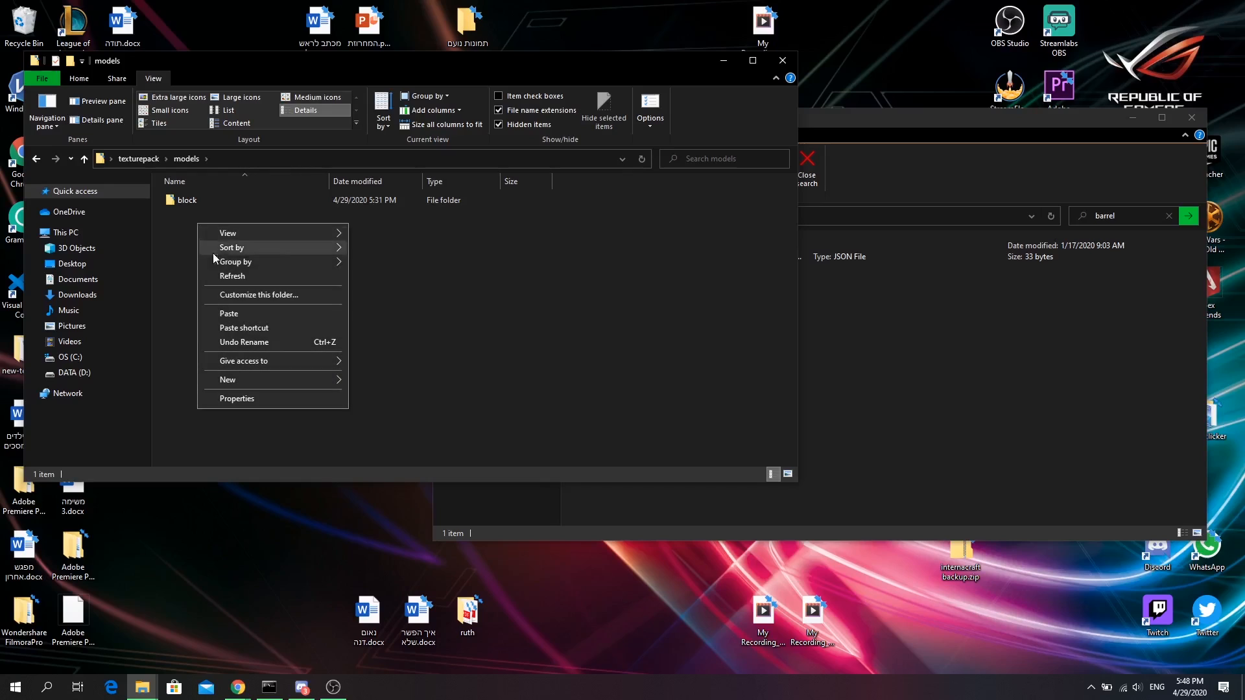
{"action": "mouse_move", "coordinate": [250, 379]}
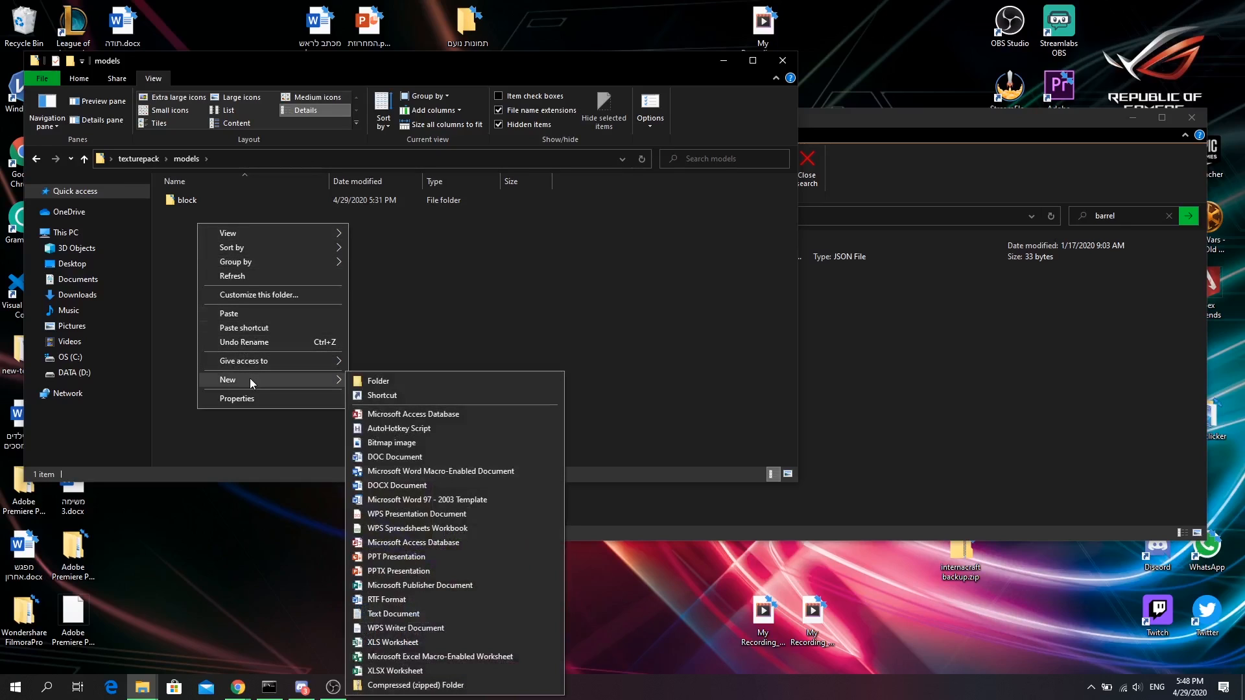
{"action": "left_click", "coordinate": [450, 380]}
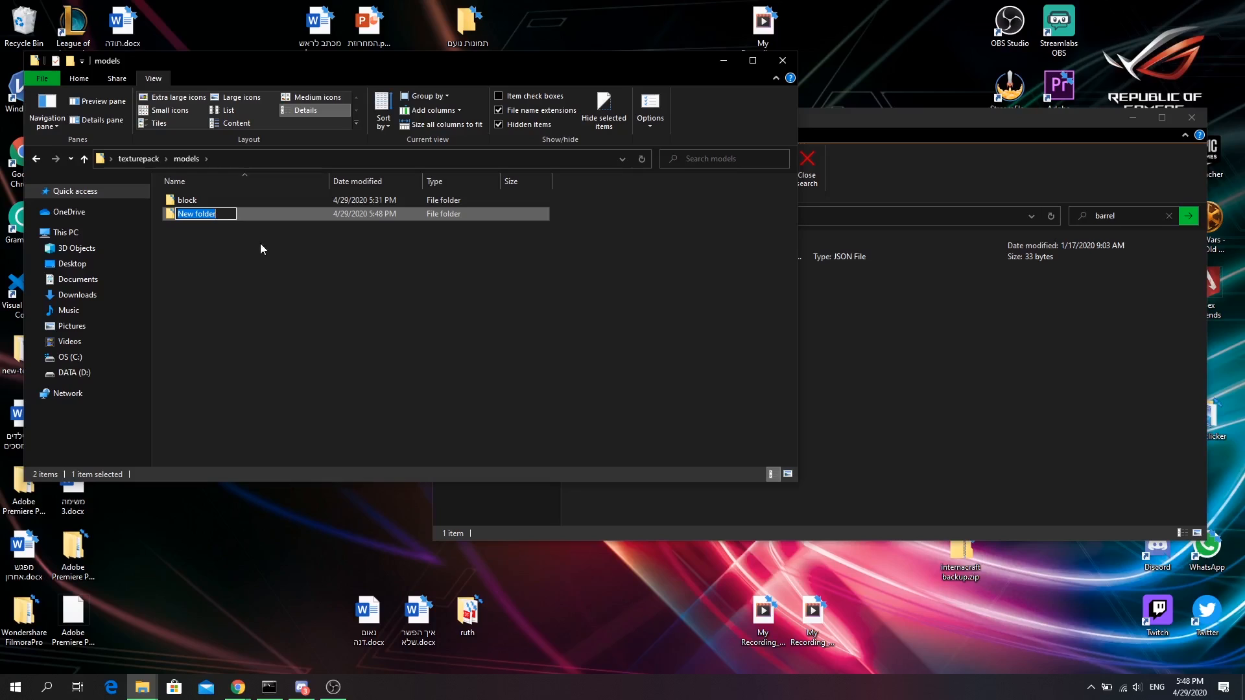
{"action": "type", "text": "item"}
{"action": "key", "text": "Return"}
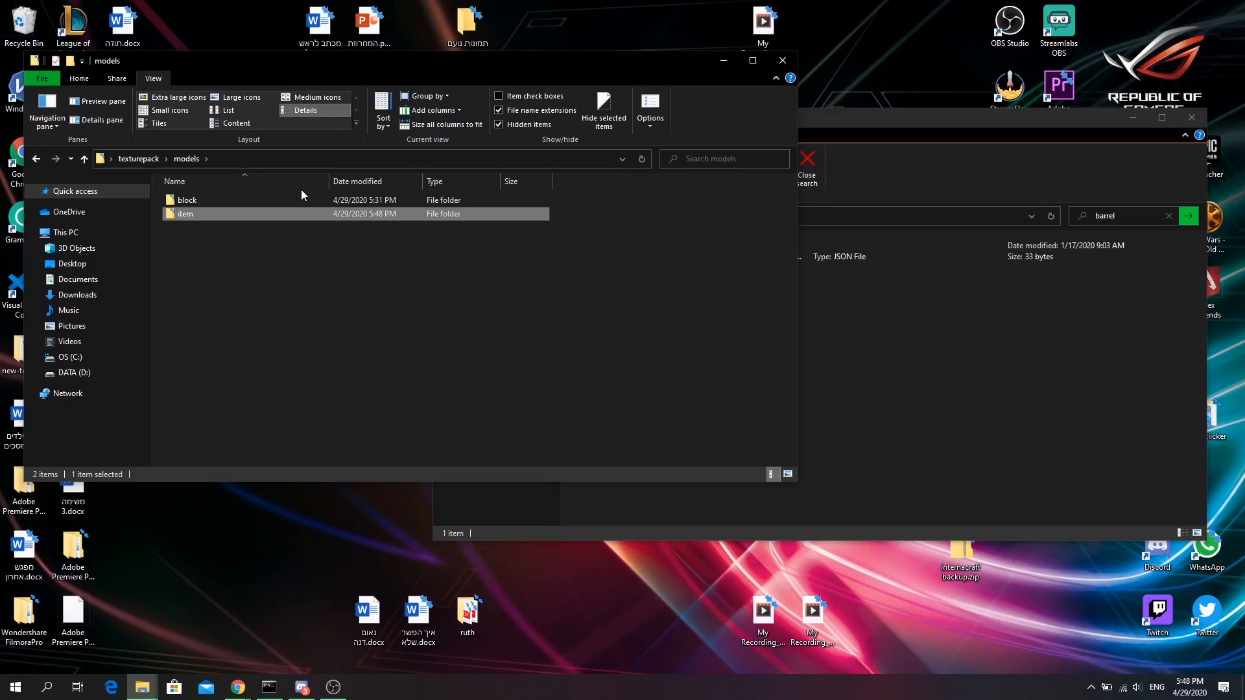
Step: Paste the copied barrel.json into the texturepack's models/item folder and return the game files window to the models folder
{"action": "double_click", "coordinate": [267, 213]}
{"action": "key", "text": "ctrl+v"}
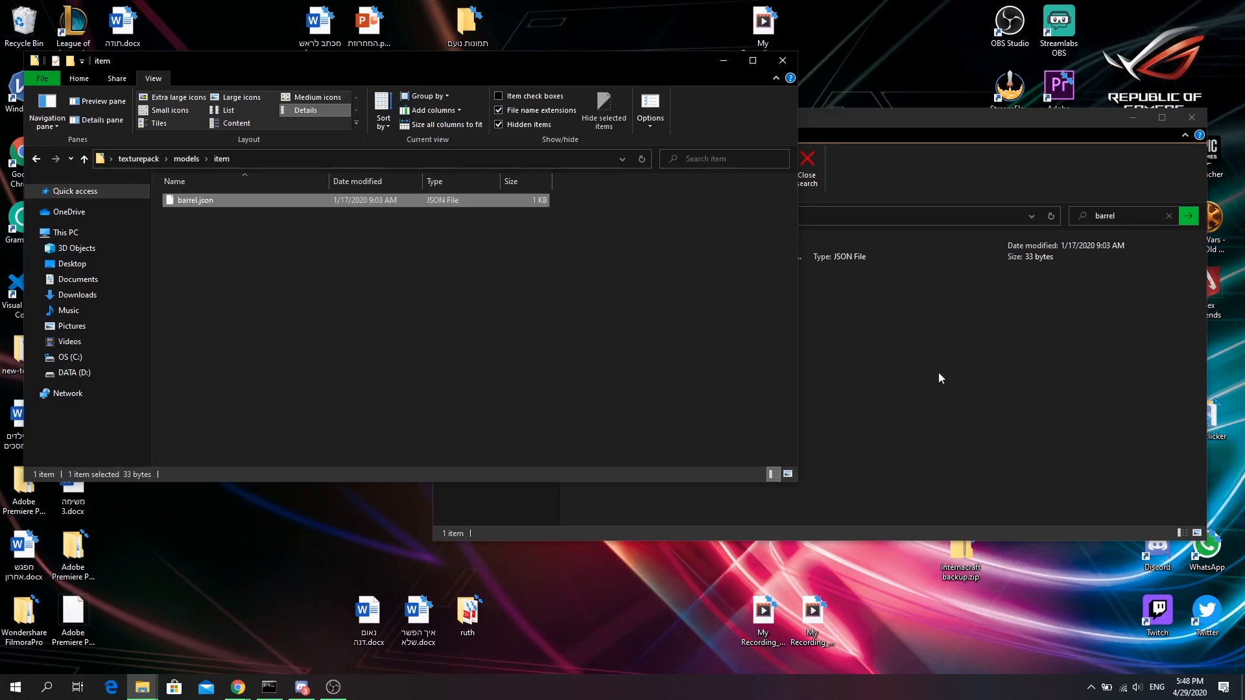
{"action": "left_click", "coordinate": [939, 379]}
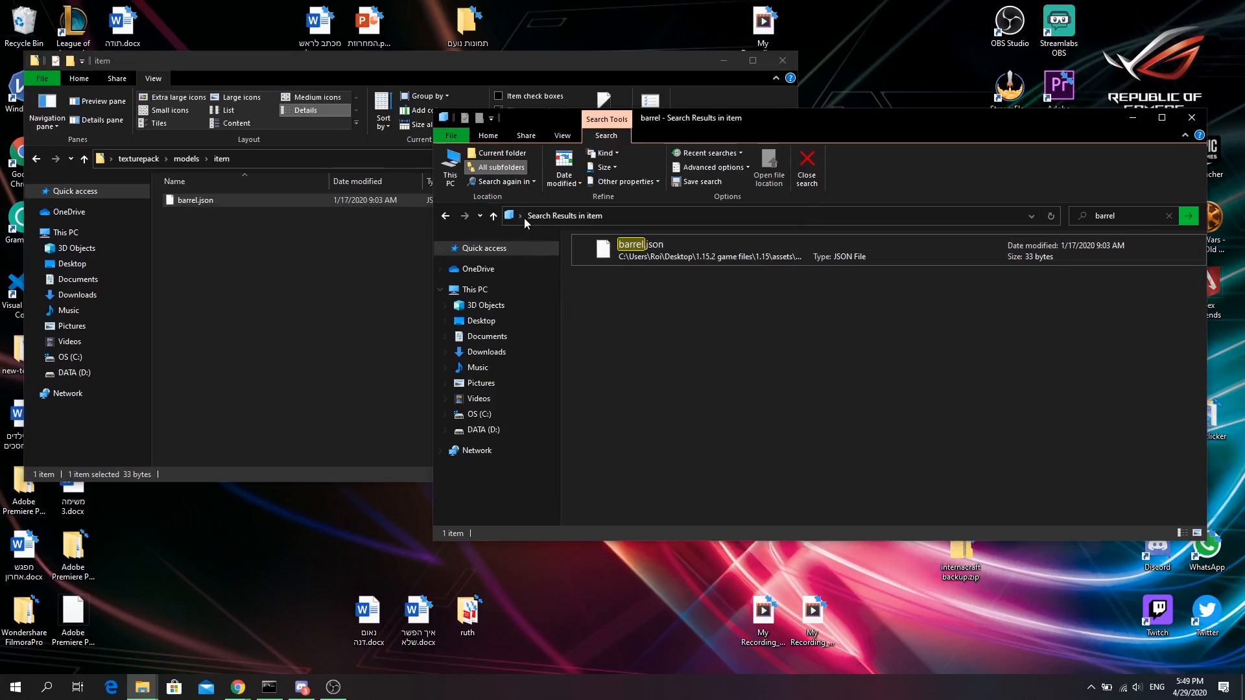
{"action": "left_click", "coordinate": [493, 216]}
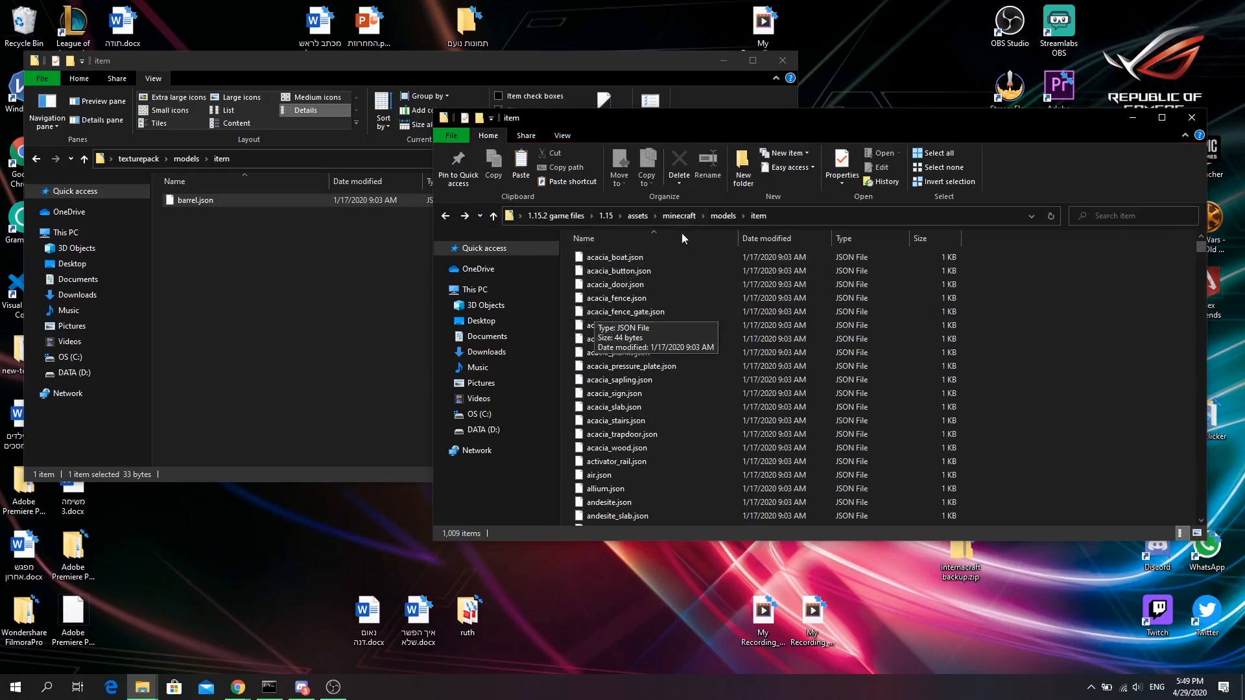
{"action": "left_click", "coordinate": [722, 216]}
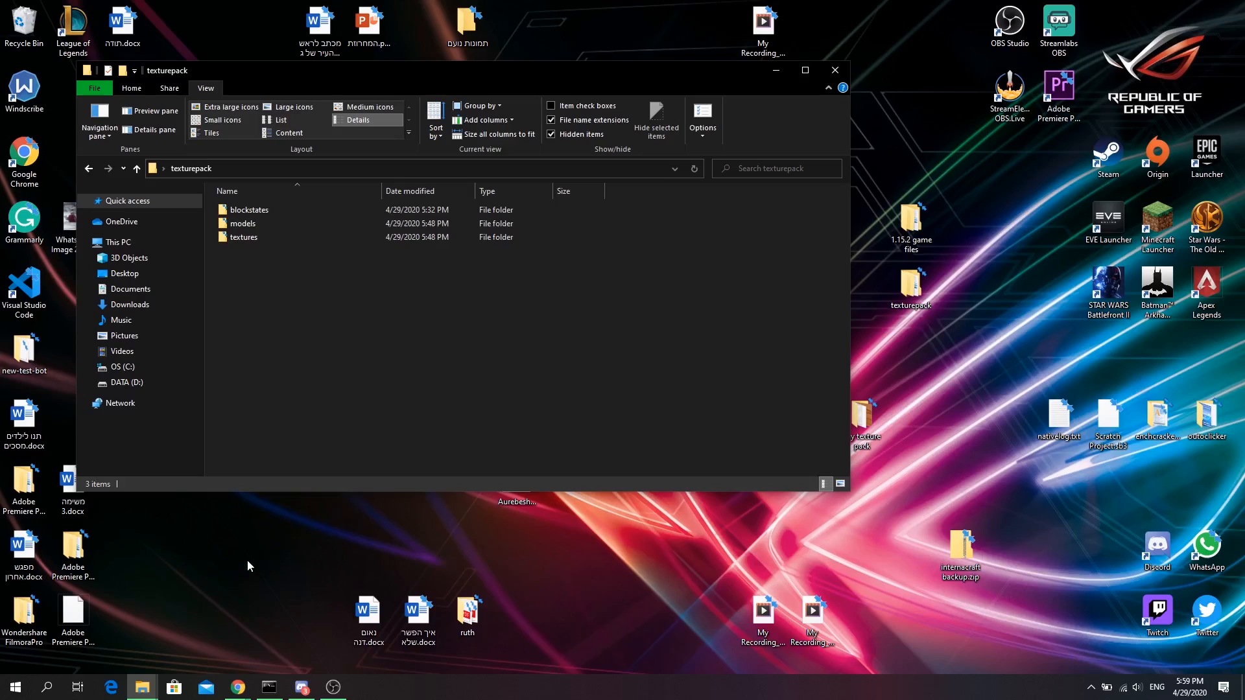
Step: Create a text document in the texturepack folder and name it pack.mcmeta, changing its file extension
{"action": "right_click", "coordinate": [253, 280]}
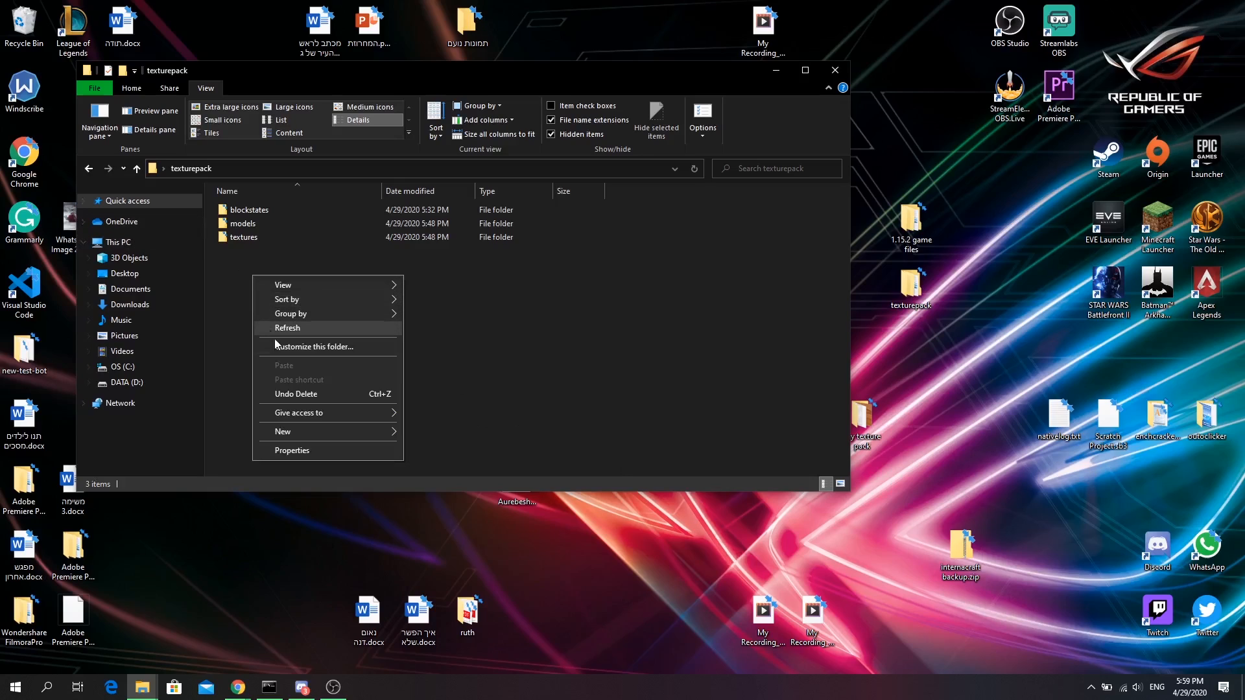
{"action": "mouse_move", "coordinate": [297, 432]}
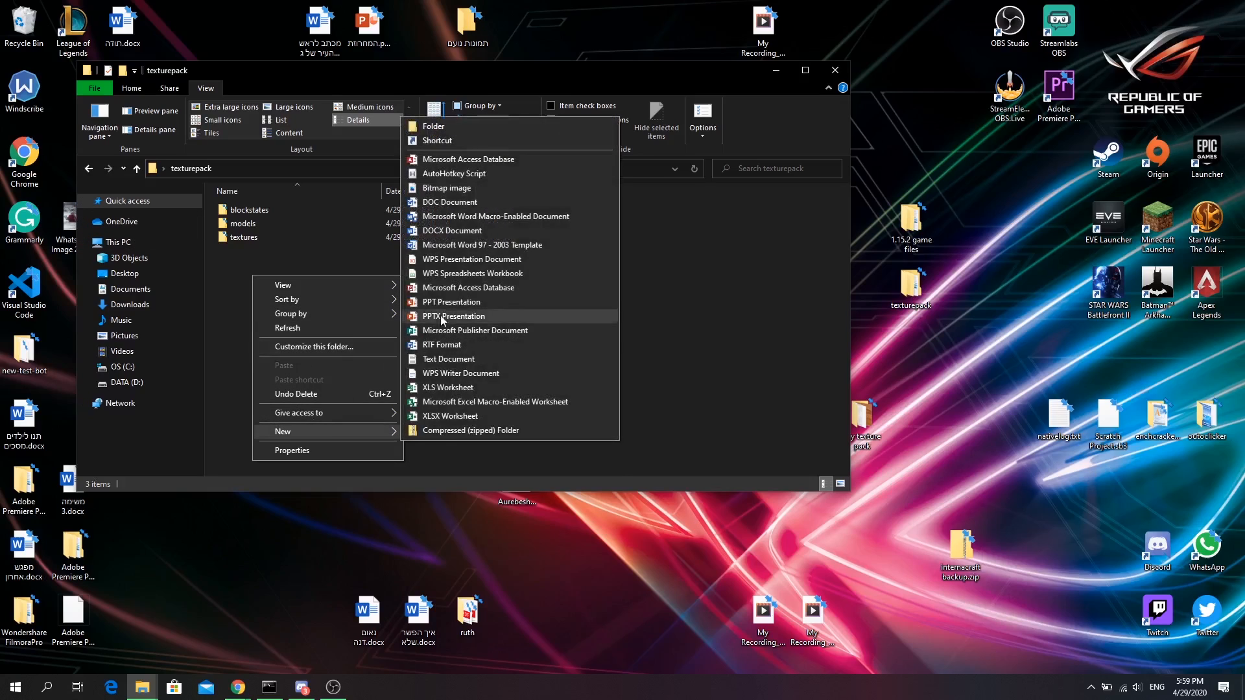
{"action": "left_click", "coordinate": [440, 358]}
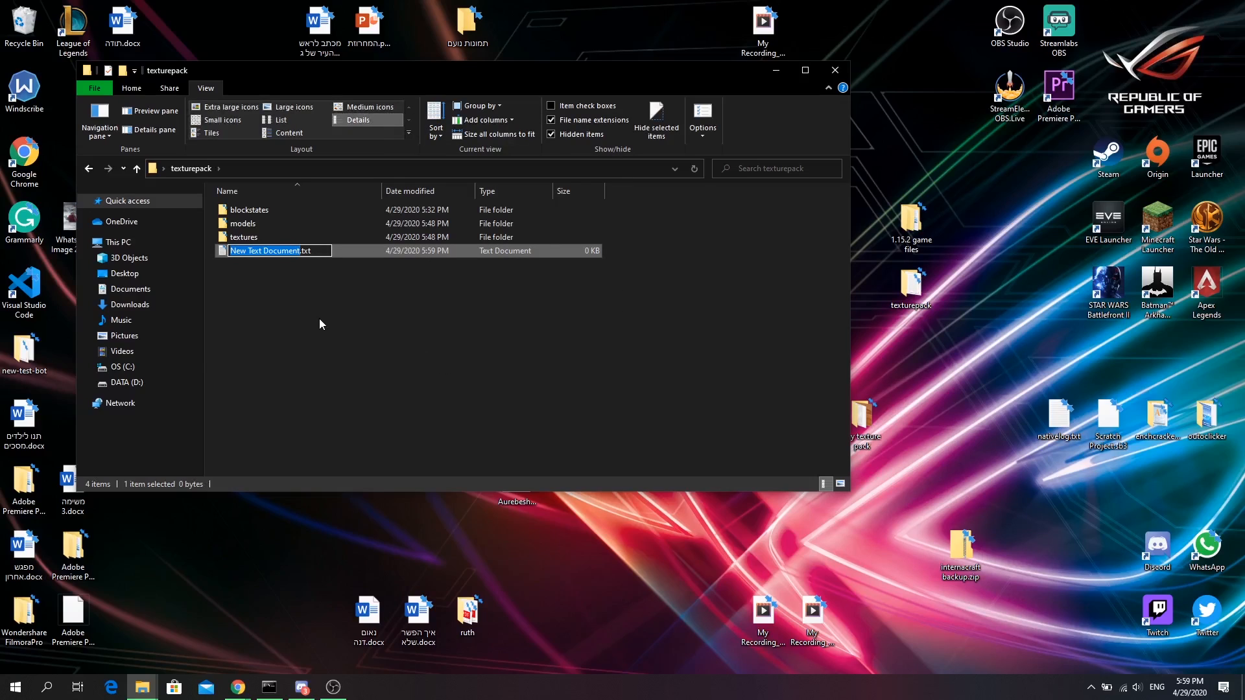
{"action": "type", "text": "pack"}
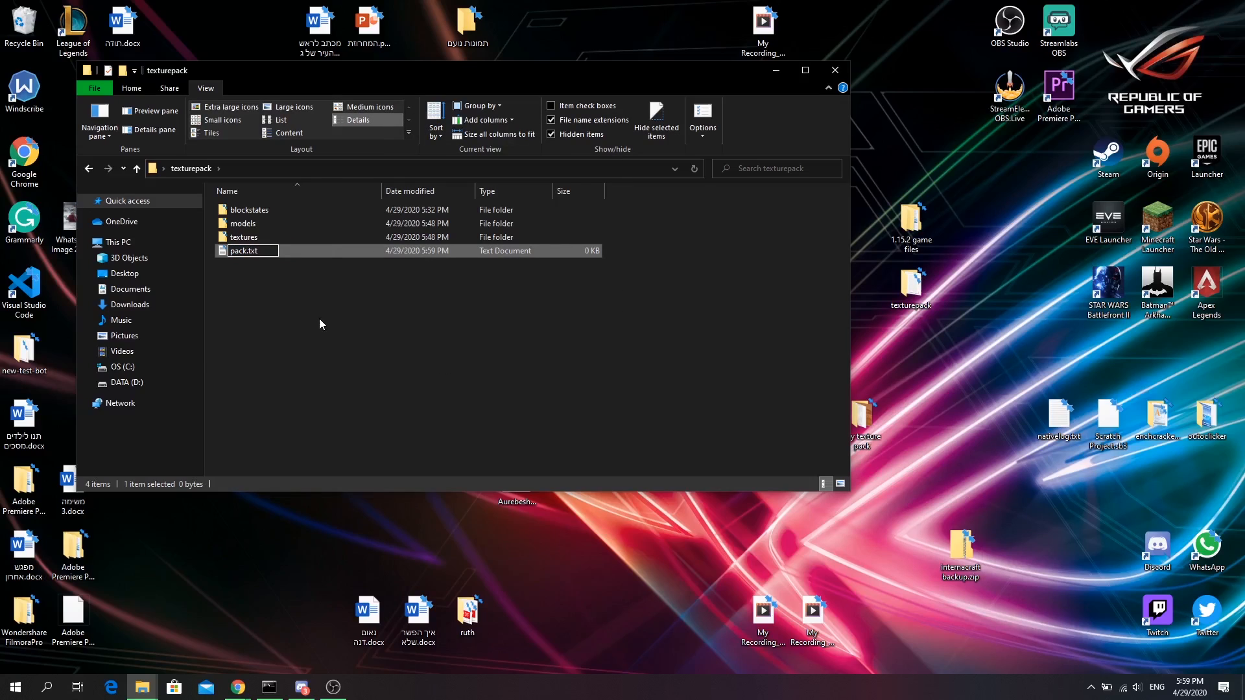
{"action": "key", "text": "BackSpace"}
{"action": "key", "text": "BackSpace"}
{"action": "key", "text": "BackSpace"}
{"action": "type", "text": "mcmeta"}
{"action": "key", "text": "Return"}
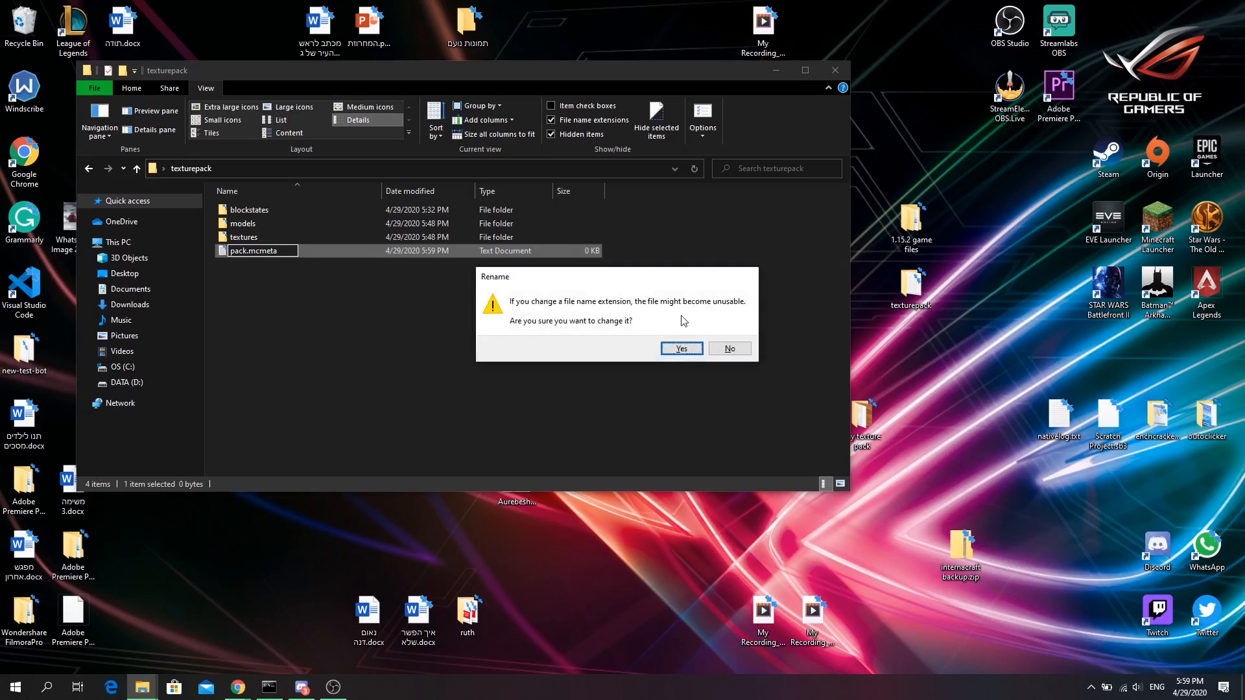
{"action": "left_click", "coordinate": [720, 349]}
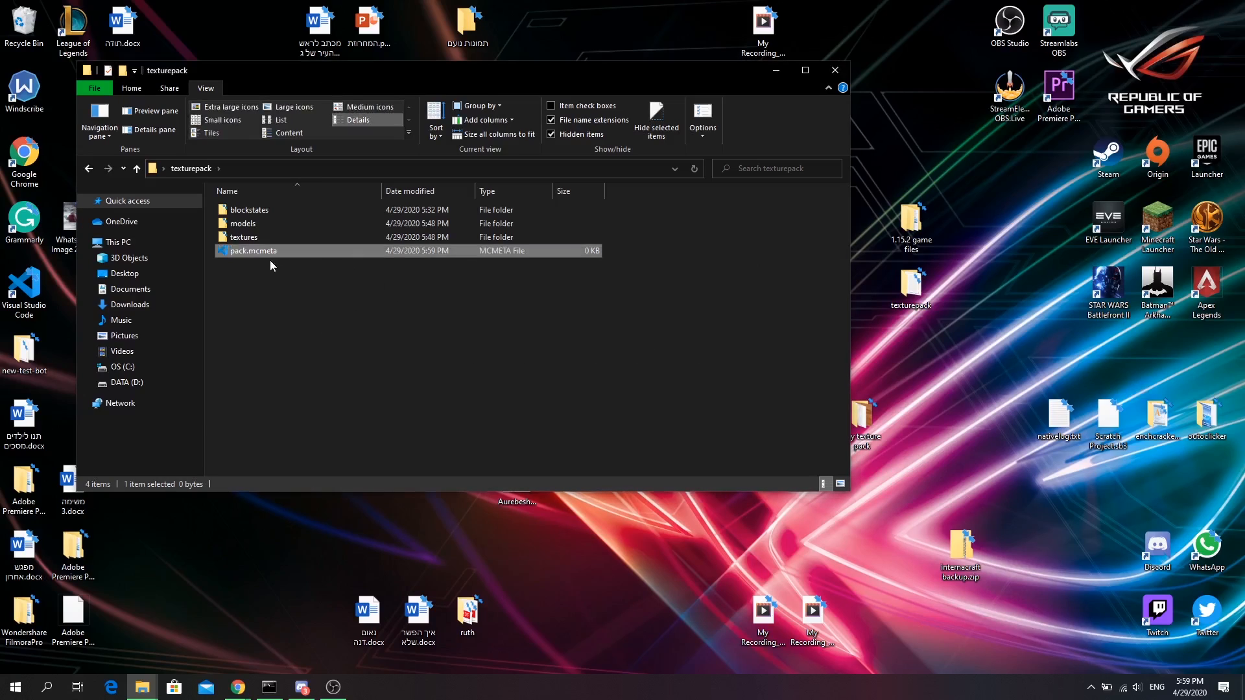
Step: Open pack.mcmeta and write a pack block with pack_format 5 and a description naming the author's pack, followed by "\n§r§6This is my first texture pack!!"
{"action": "double_click", "coordinate": [319, 252]}
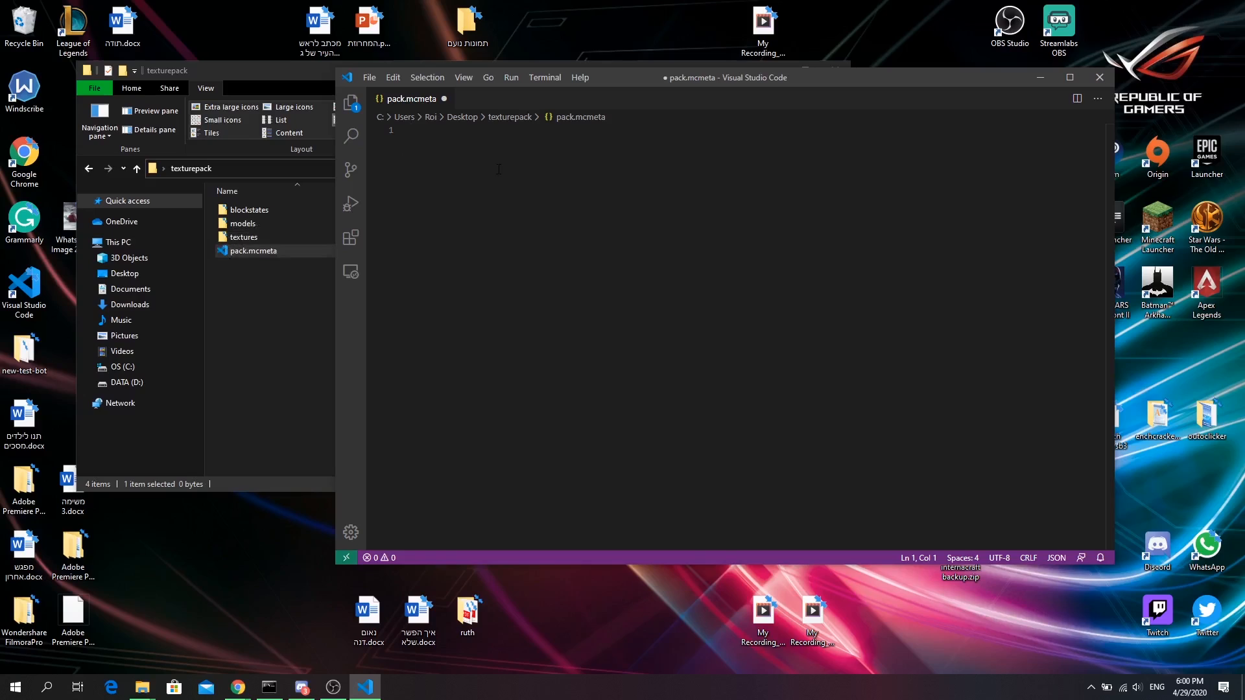
{"action": "type", "text": "{     \"pack\": {         \"pack_format\": 5,         \"description\": \"Sheeeev66's pack \\n§r§6This is my first texture pack!!\"     } }"}
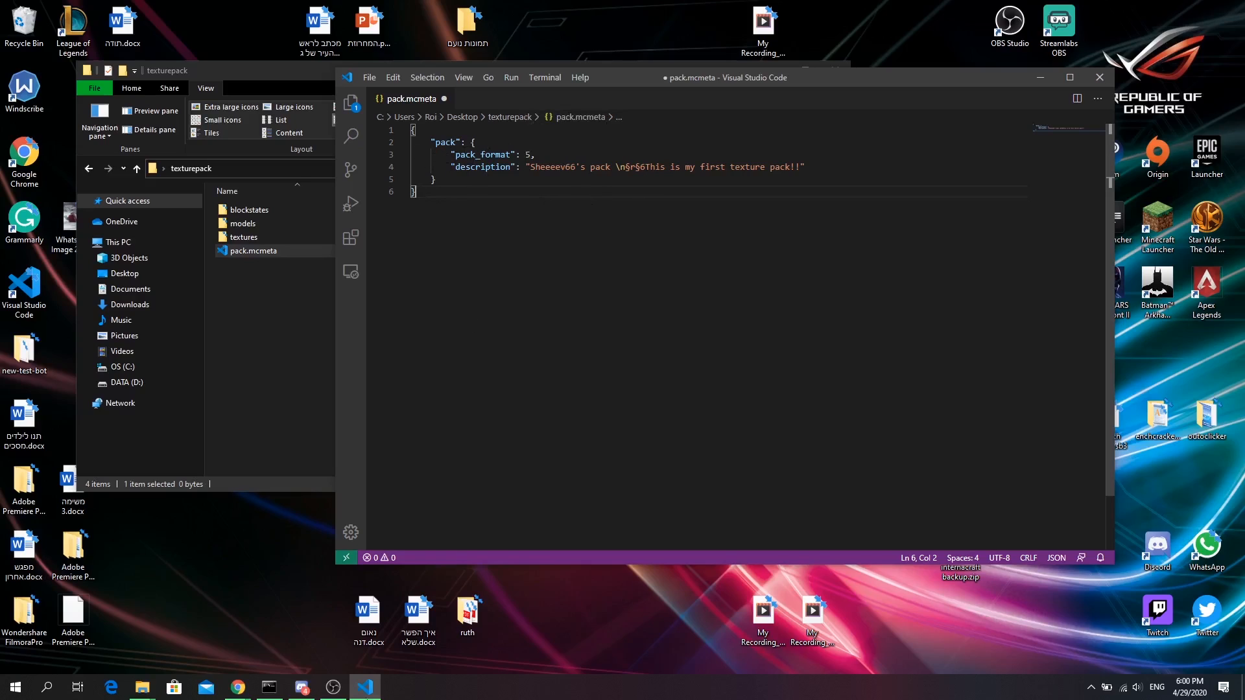
Step: Examine the pack_format entry and the description's title, line break, formatting codes and second line in pack.mcmeta
{"action": "left_click_drag", "start_coordinate": [455, 154], "coordinate": [508, 152]}
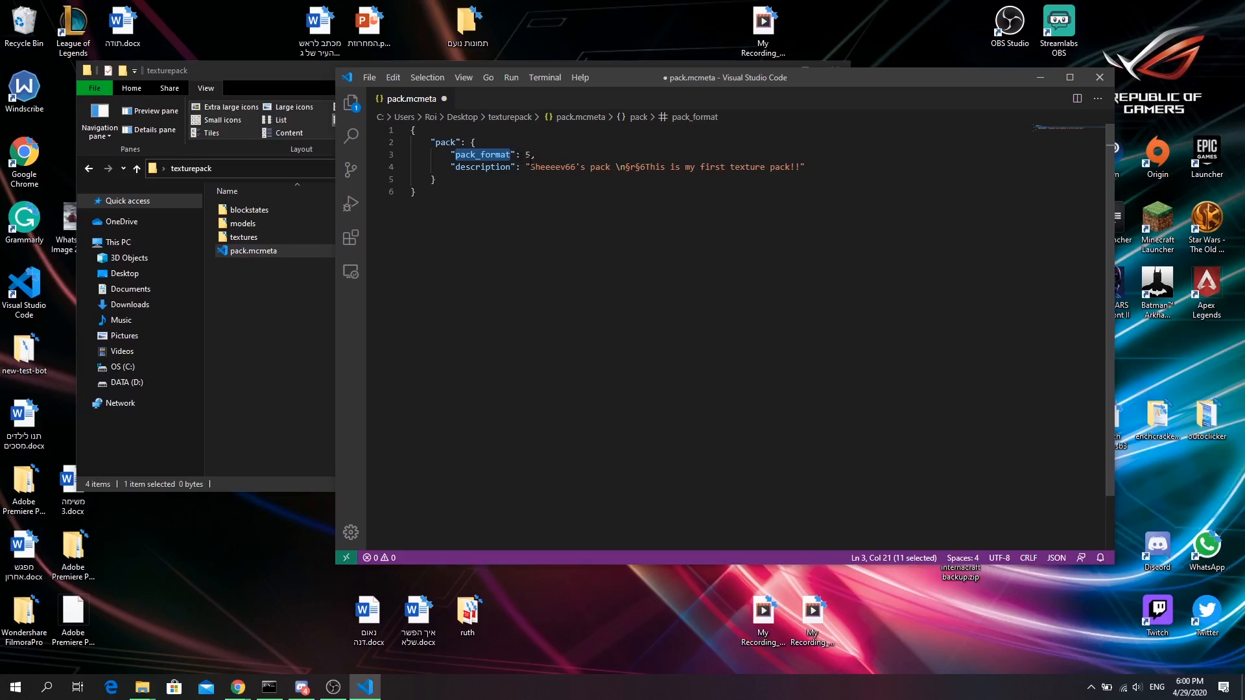
{"action": "double_click", "coordinate": [528, 154]}
{"action": "key", "text": "Right"}
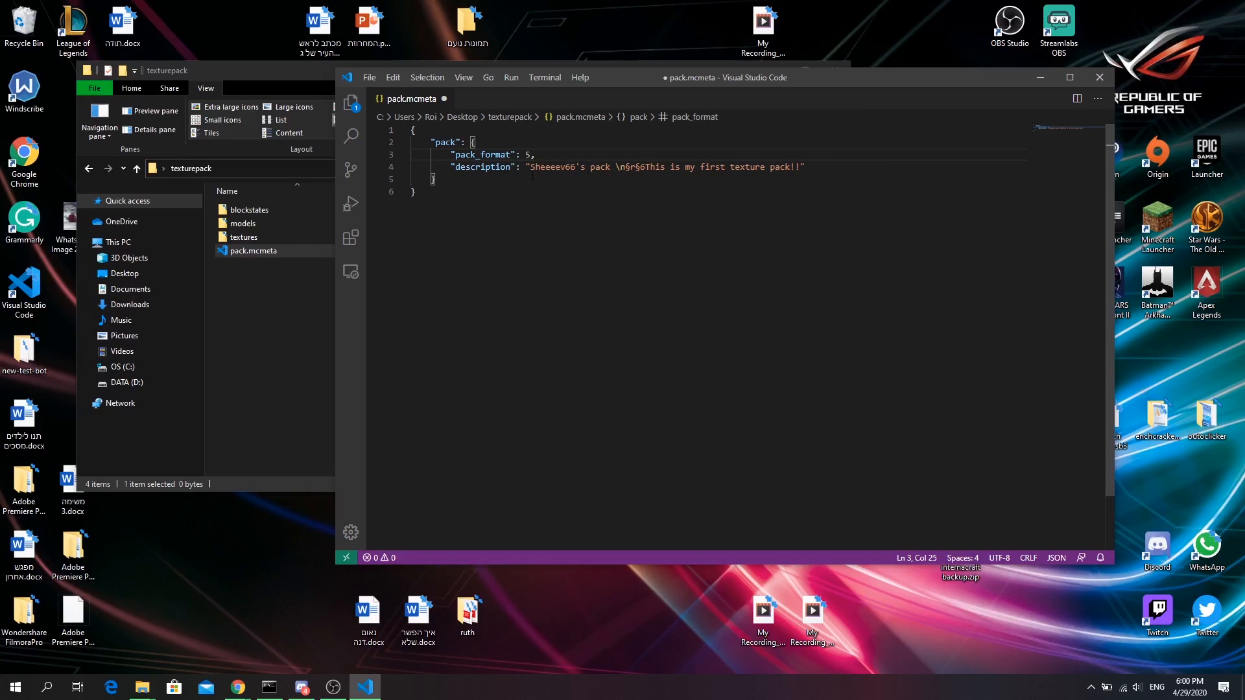
{"action": "left_click", "coordinate": [530, 167]}
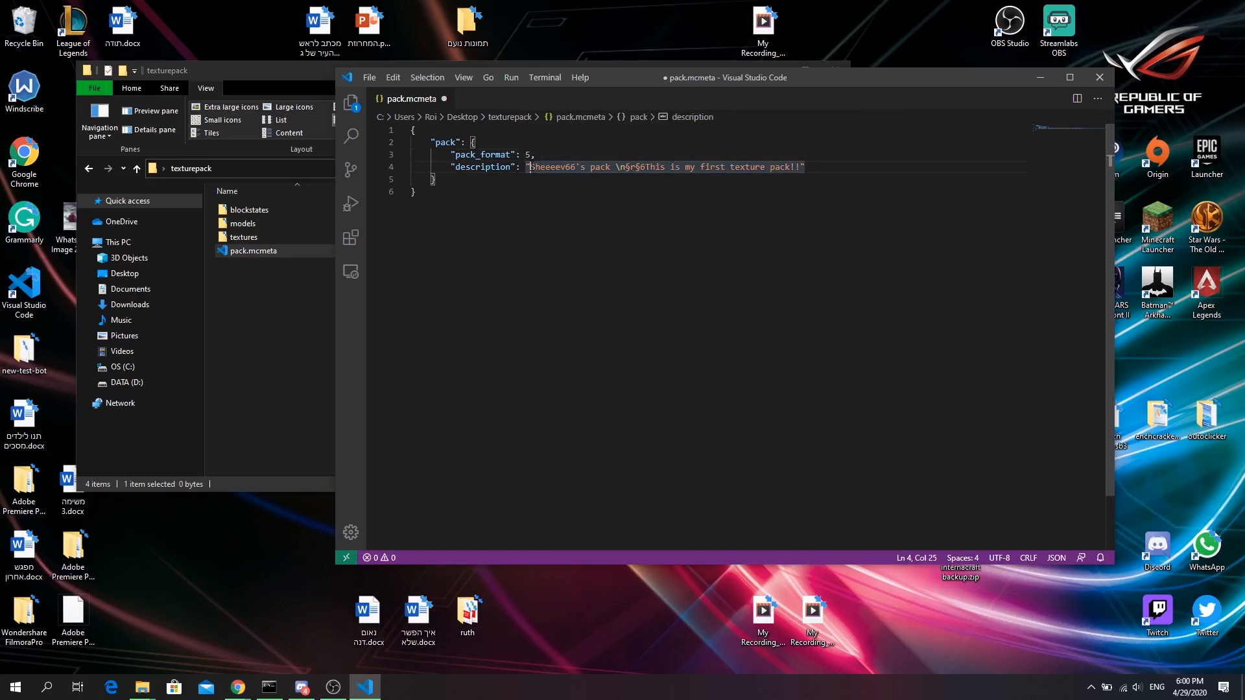
{"action": "left_click_drag", "start_coordinate": [531, 168], "coordinate": [615, 167]}
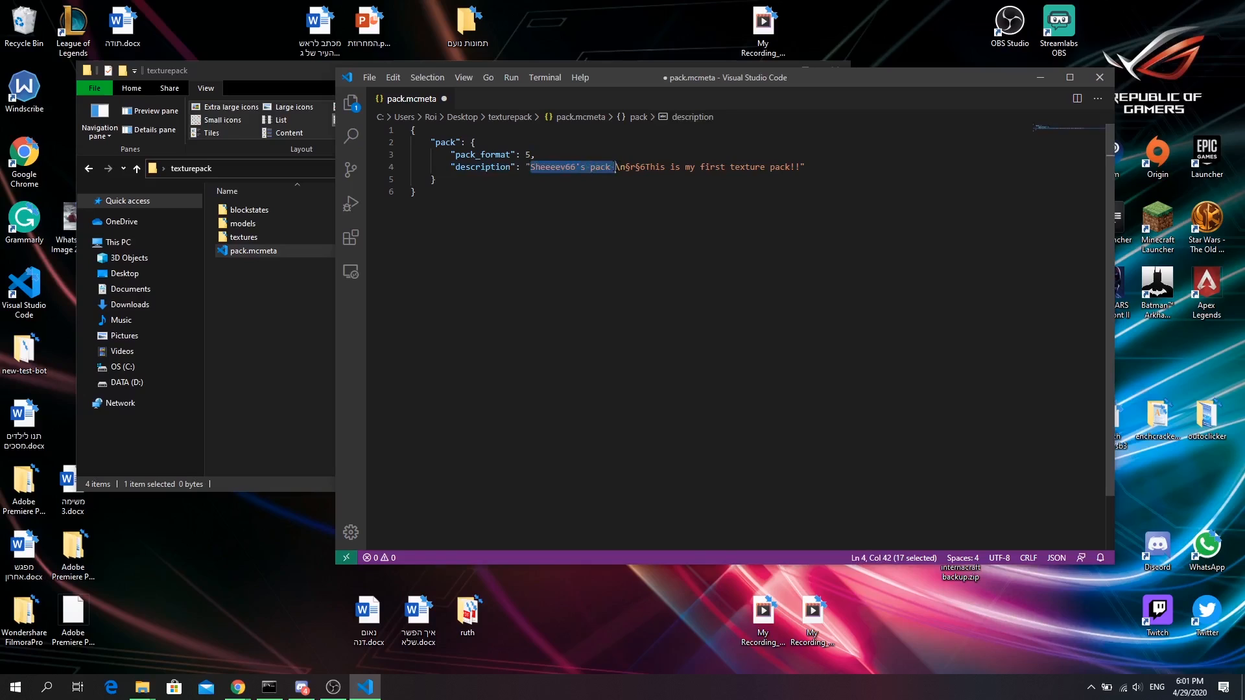
{"action": "key", "text": "shift+Left"}
{"action": "left_click", "coordinate": [615, 167]}
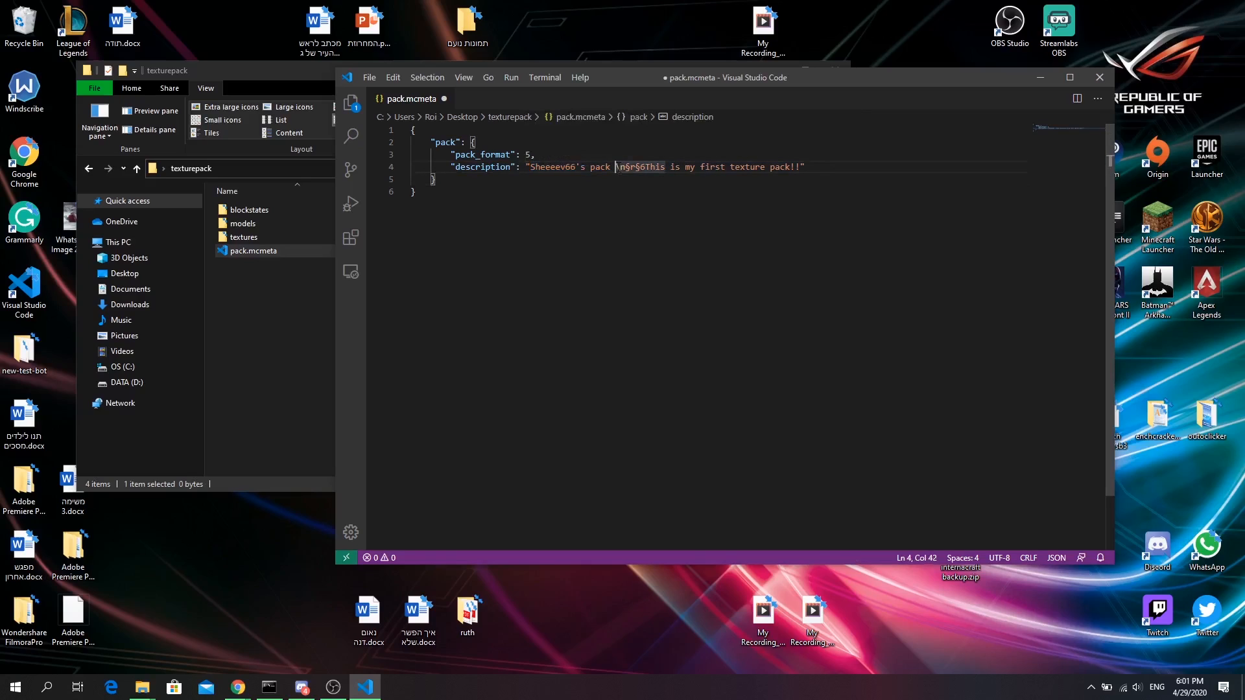
{"action": "left_click_drag", "start_coordinate": [630, 167], "coordinate": [669, 167]}
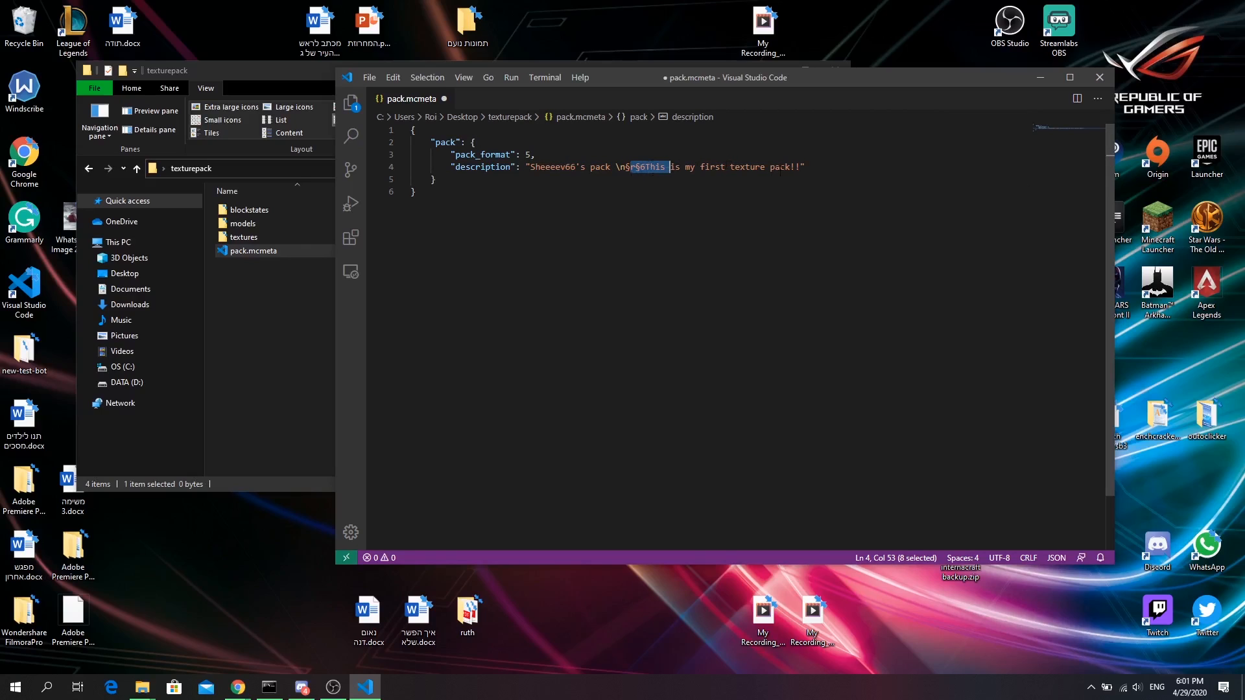
{"action": "left_click", "coordinate": [613, 182]}
{"action": "mouse_move", "coordinate": [626, 168]}
{"action": "left_mouse_down"}
{"action": "mouse_move", "coordinate": [644, 167]}
{"action": "mouse_move", "coordinate": [620, 167]}
{"action": "left_mouse_up"}
{"action": "left_click", "coordinate": [686, 167]}
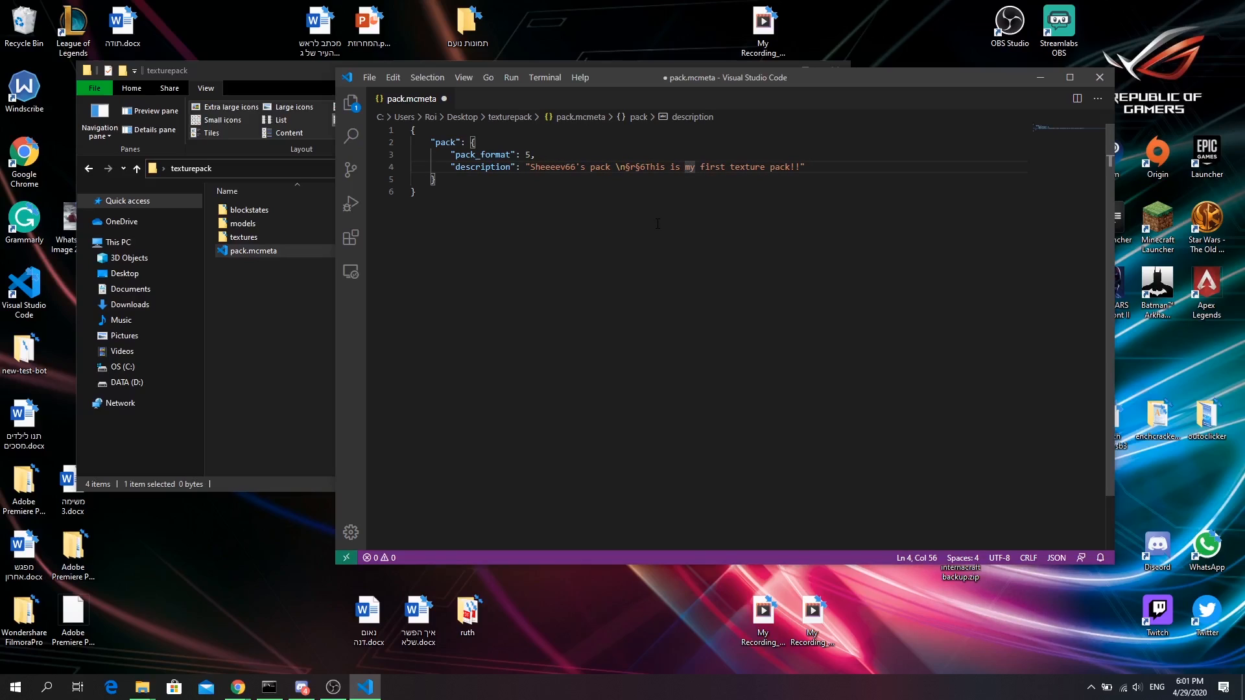
{"action": "left_click", "coordinate": [644, 186]}
{"action": "left_click_drag", "start_coordinate": [646, 168], "coordinate": [801, 163]}
{"action": "left_click", "coordinate": [671, 167]}
Step: Replace the description's first-line title before the line break with "fun with barrels"
{"action": "left_click_drag", "start_coordinate": [611, 167], "coordinate": [531, 168]}
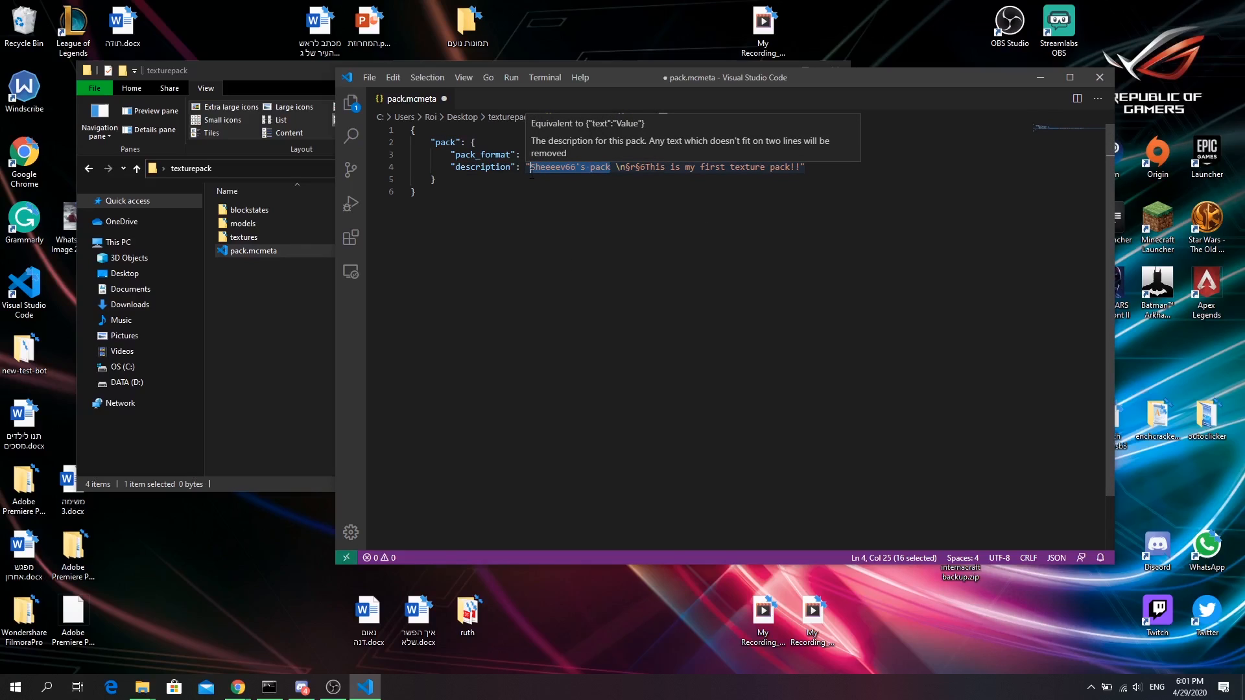
{"action": "type", "text": "fun"}
{"action": "type", "text": " with bar"}
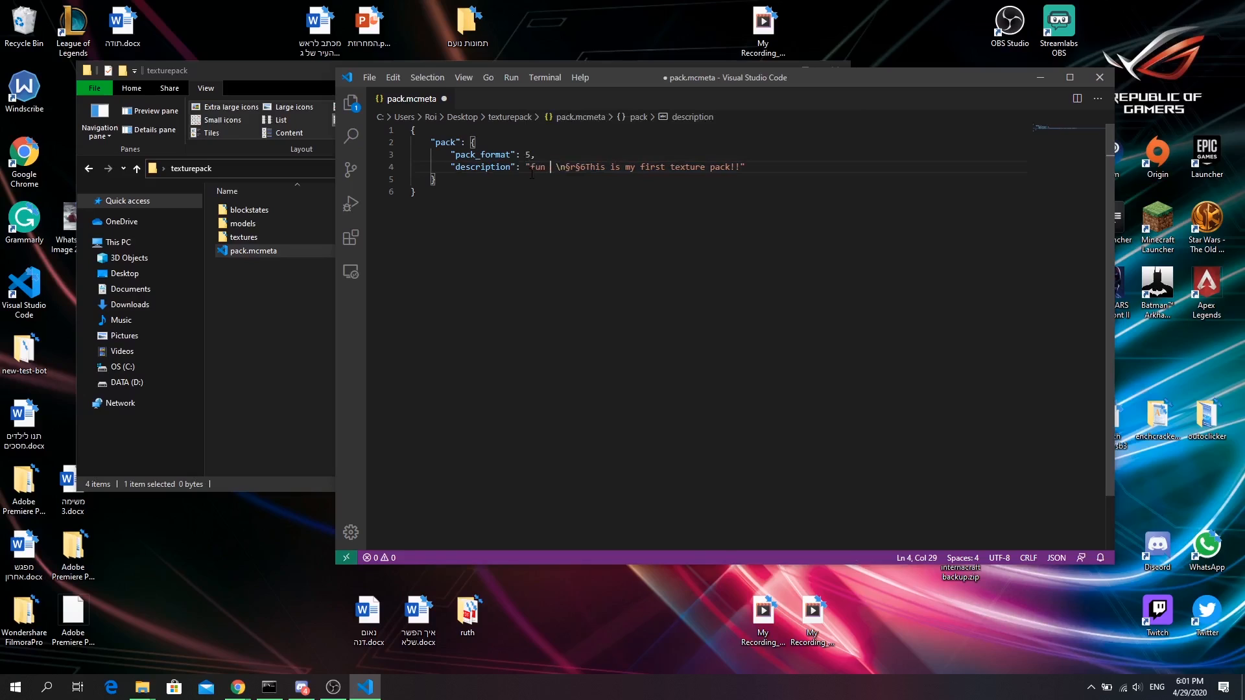
{"action": "type", "text": "rels"}
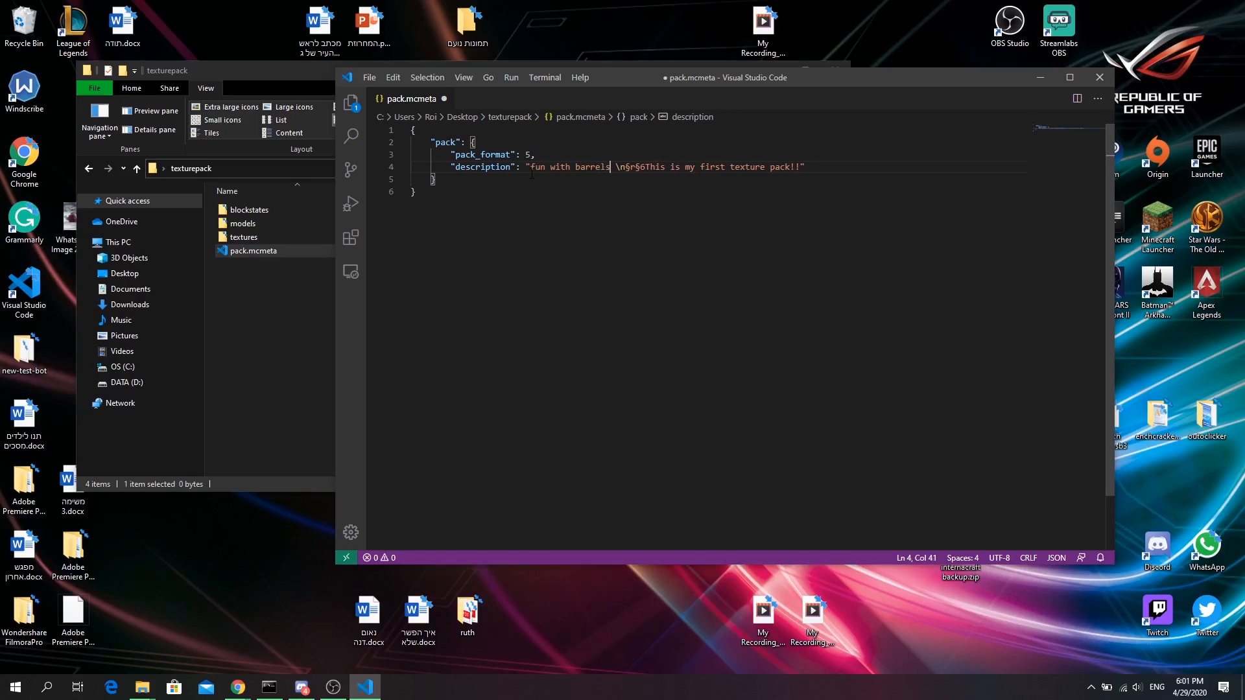
{"action": "left_click", "coordinate": [624, 167]}
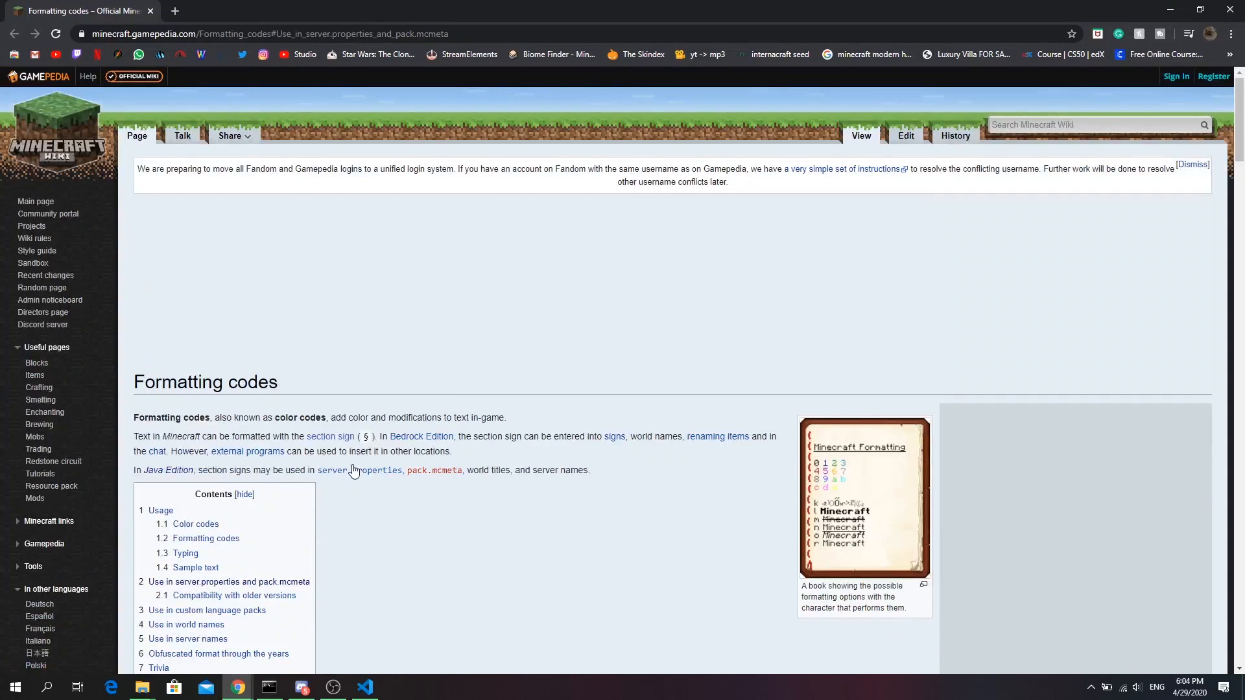
Step: Examine the color and formatting code tables on the Minecraft Wiki's Formatting codes page, including the section on pack.mcmeta
{"action": "scroll", "coordinate": [454, 418], "scroll_direction": "down", "scroll_amount": 8}
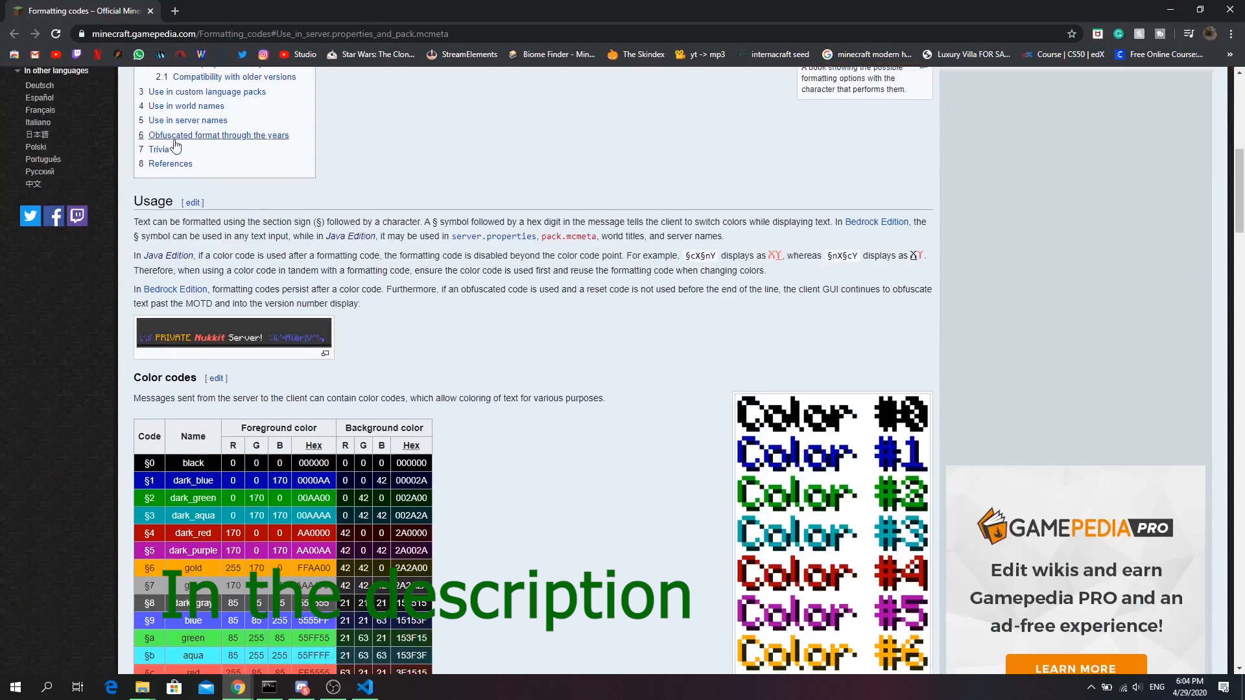
{"action": "scroll", "coordinate": [188, 223], "scroll_direction": "up", "scroll_amount": 5}
{"action": "scroll", "coordinate": [395, 388], "scroll_direction": "down", "scroll_amount": 9}
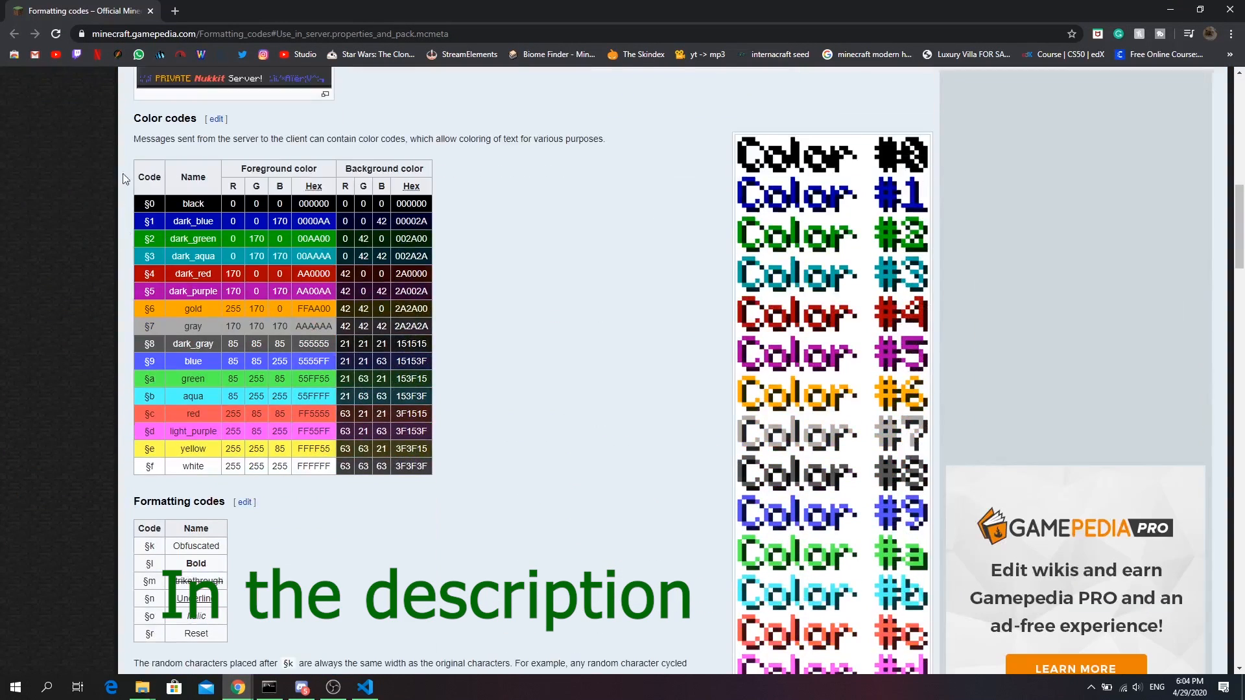
{"action": "key", "text": "ctrl+a"}
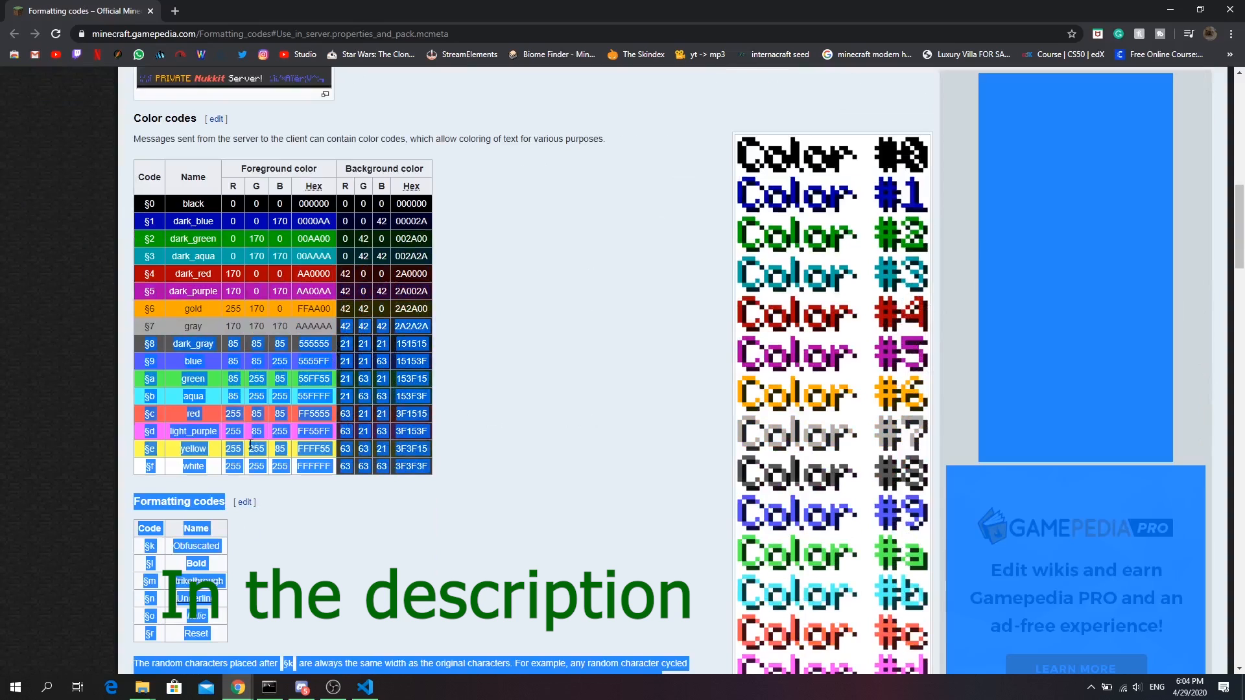
{"action": "scroll", "coordinate": [512, 419], "scroll_direction": "down", "scroll_amount": 8}
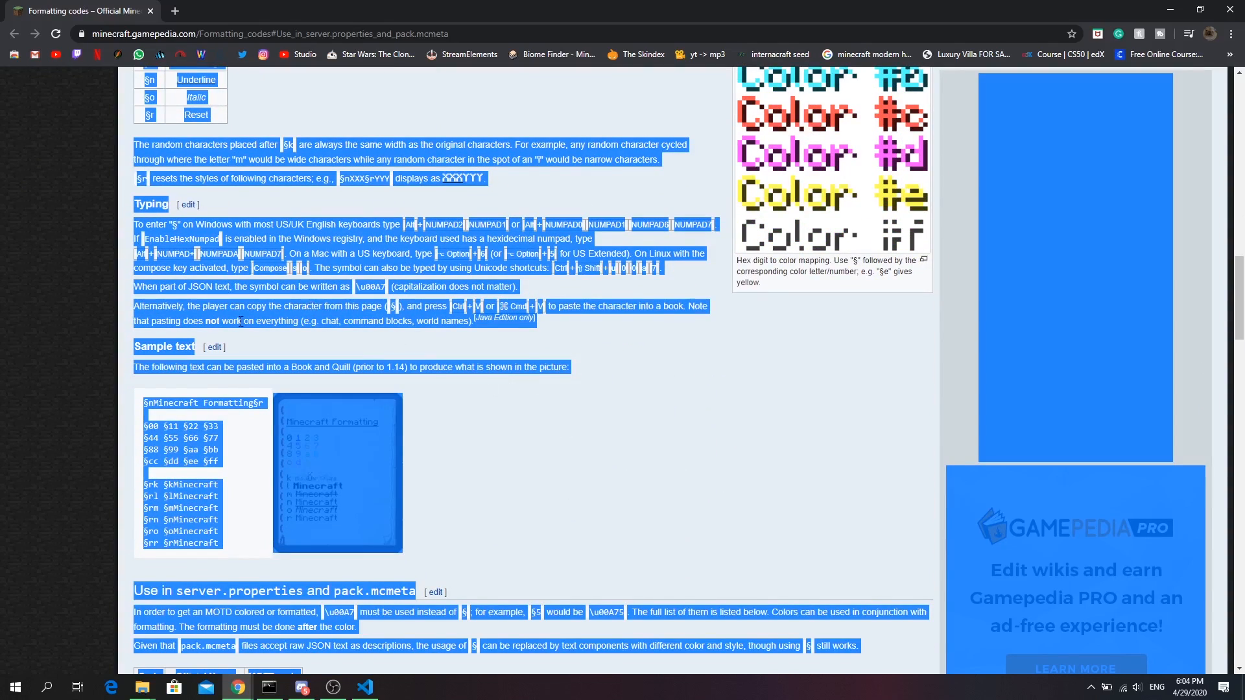
{"action": "left_click", "coordinate": [241, 321]}
{"action": "scroll", "coordinate": [173, 256], "scroll_direction": "down", "scroll_amount": 8}
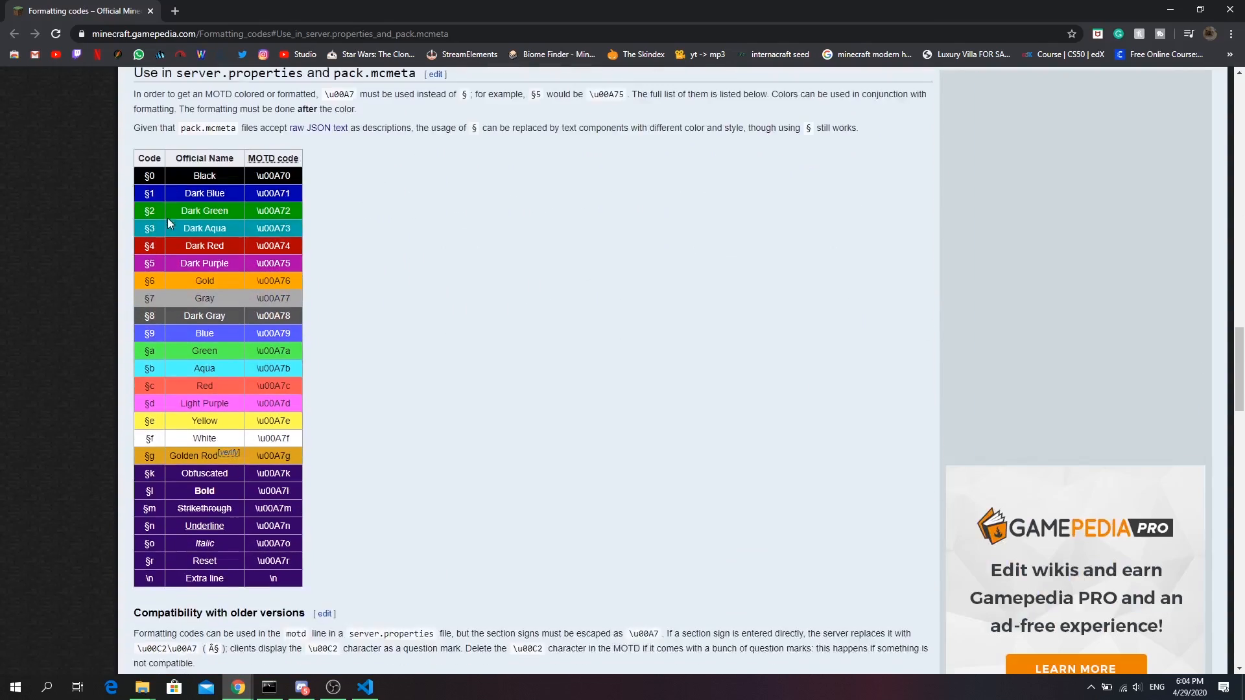
Step: Examine the code and official name columns in the wiki's pack.mcmeta section, from the first color row to the extra line entry
{"action": "scroll", "coordinate": [170, 214], "scroll_direction": "up", "scroll_amount": 1}
{"action": "left_click_drag", "start_coordinate": [336, 138], "coordinate": [418, 139]}
{"action": "scroll", "coordinate": [399, 231], "scroll_direction": "down", "scroll_amount": 1}
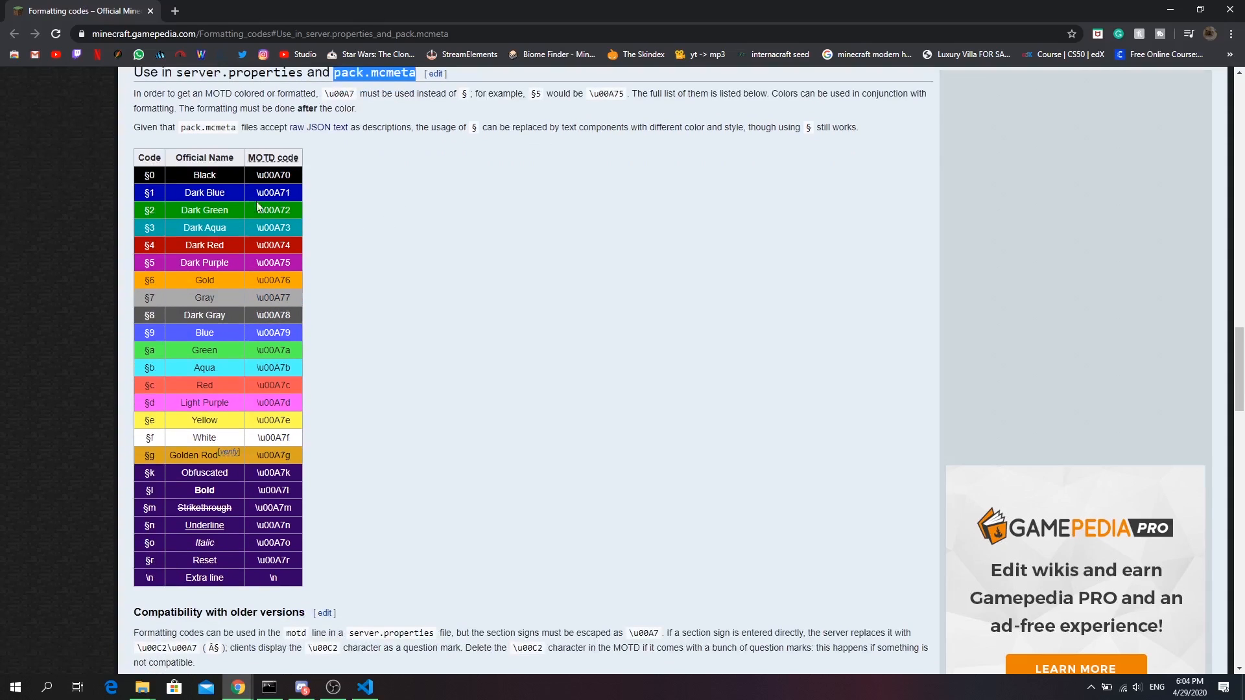
{"action": "double_click", "coordinate": [150, 175]}
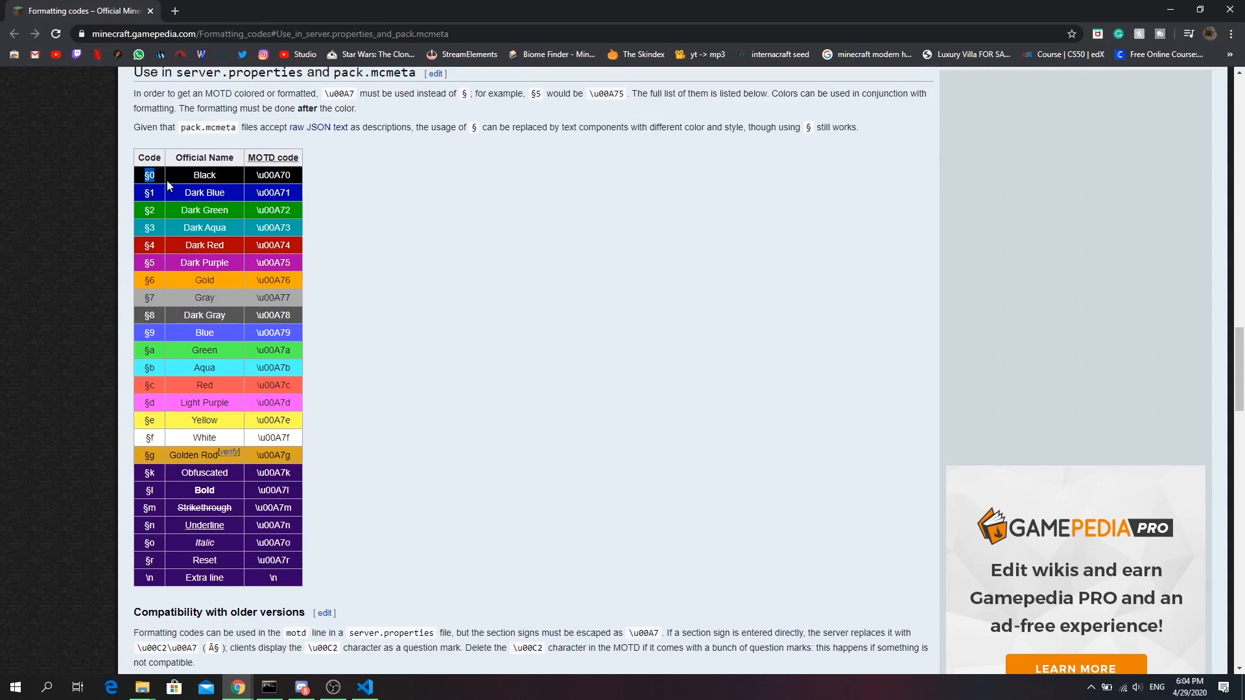
{"action": "left_click", "coordinate": [201, 173]}
{"action": "double_click", "coordinate": [154, 583]}
{"action": "left_click_drag", "start_coordinate": [185, 578], "coordinate": [227, 582]}
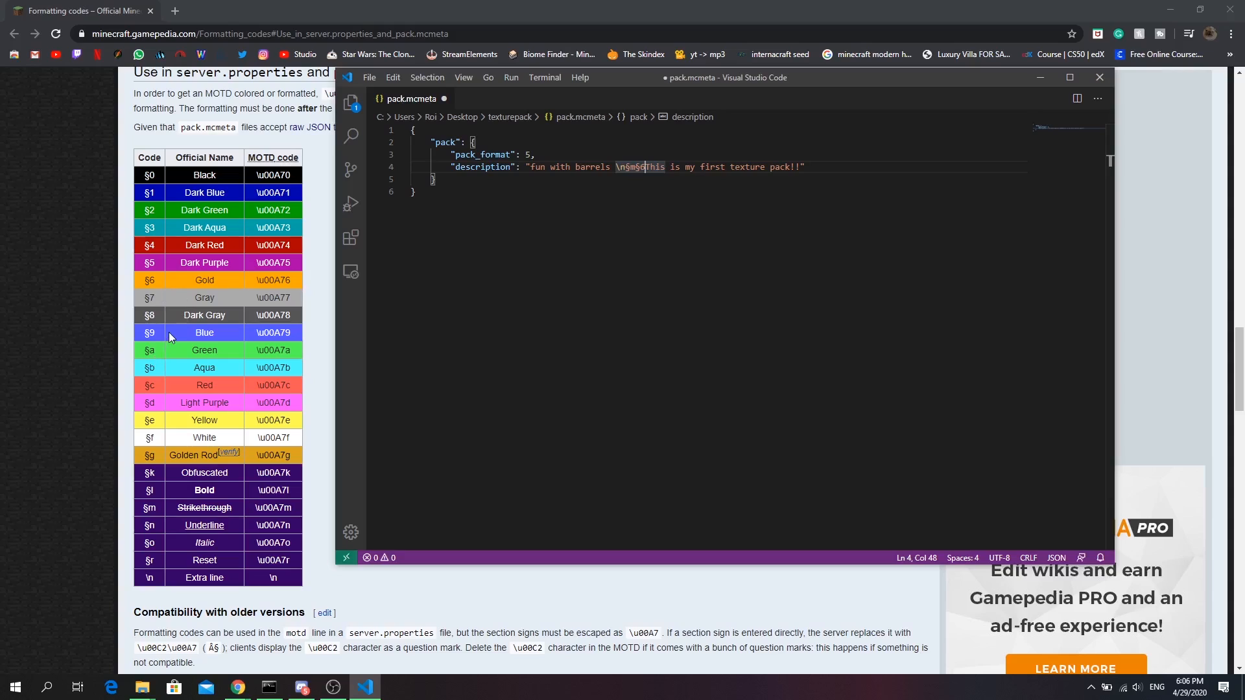
Step: Copy the green color code from the wiki table and replace §6 with §a in the pack.mcmeta description
{"action": "left_click", "coordinate": [157, 353]}
{"action": "left_click_drag", "start_coordinate": [143, 354], "coordinate": [150, 353]}
{"action": "key", "text": "ctrl+c"}
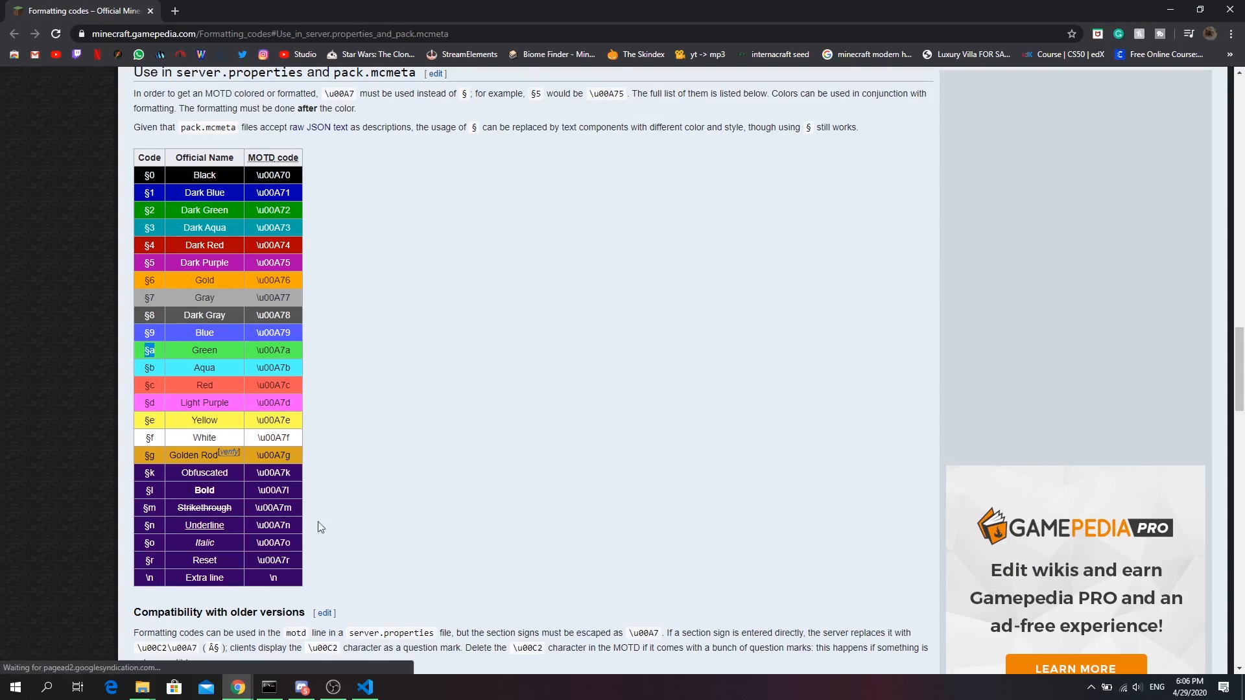
{"action": "left_click", "coordinate": [365, 687]}
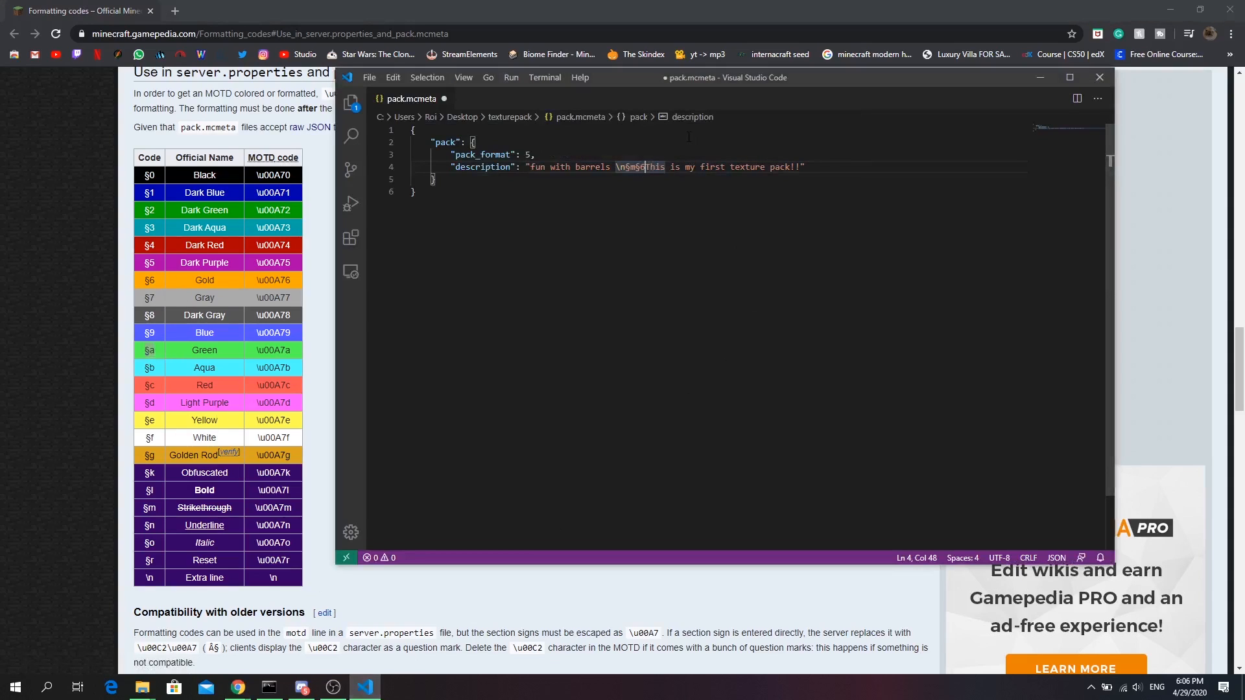
{"action": "key", "text": "BackSpace"}
{"action": "key", "text": "BackSpace"}
{"action": "key", "text": "ctrl+v"}
{"action": "type", "text": "a"}
Step: Replace the description's second-line text with "Tutorial pack!", then save and close pack.mcmeta
{"action": "left_click_drag", "start_coordinate": [799, 167], "coordinate": [645, 170]}
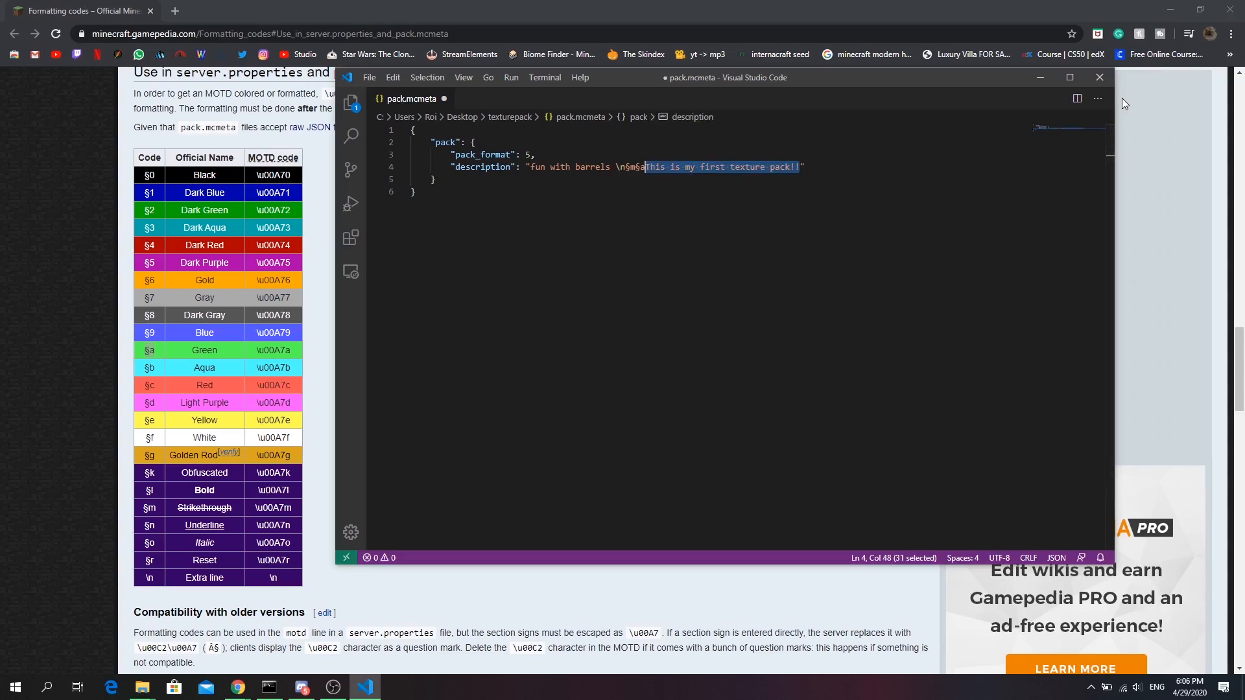
{"action": "type", "text": "Tutorial"}
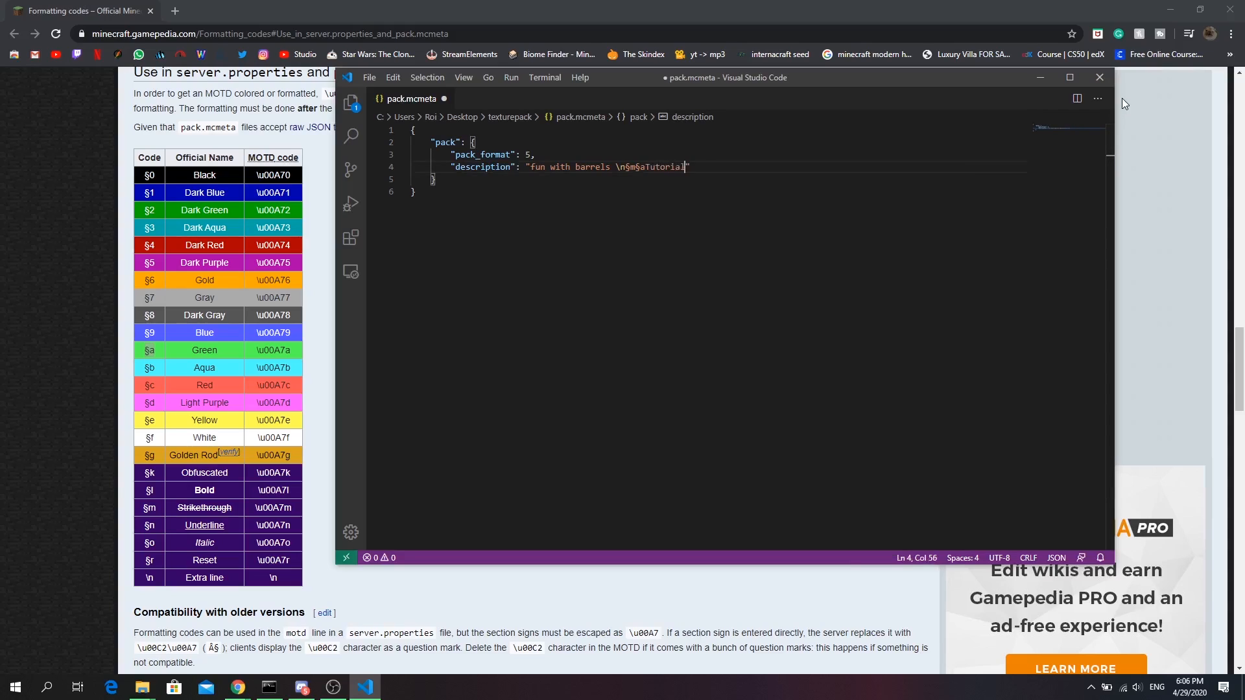
{"action": "type", "text": " pack!"}
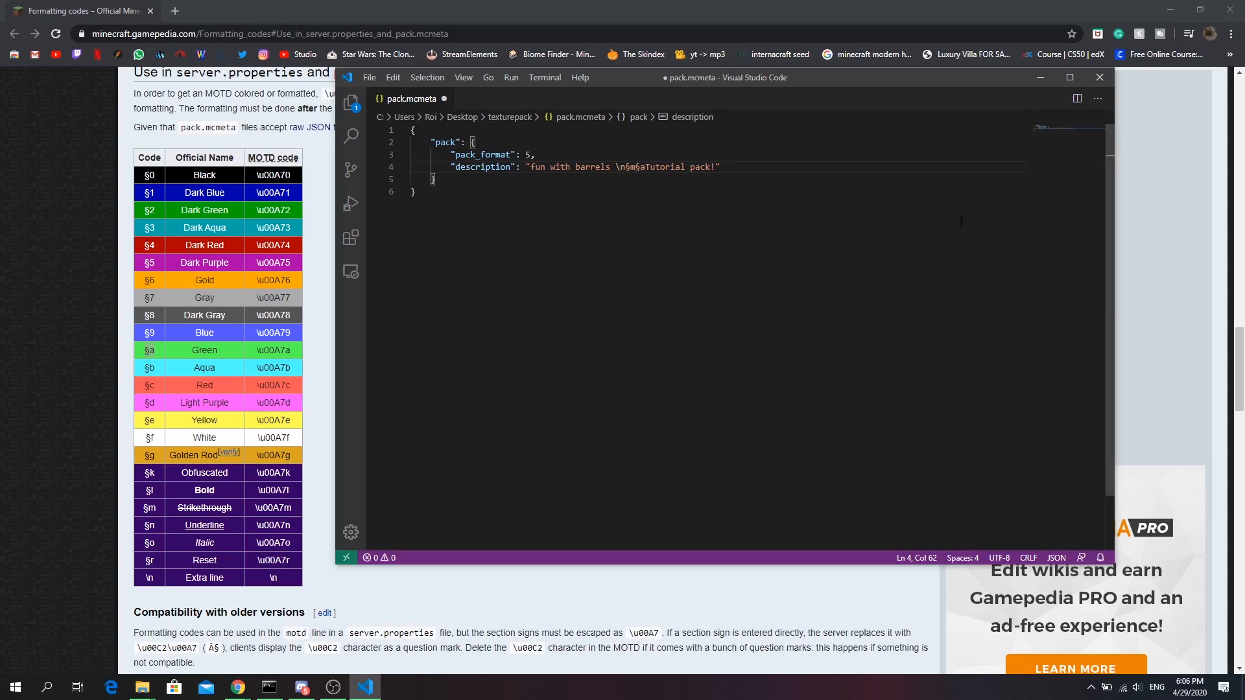
{"action": "key", "text": "ctrl+s"}
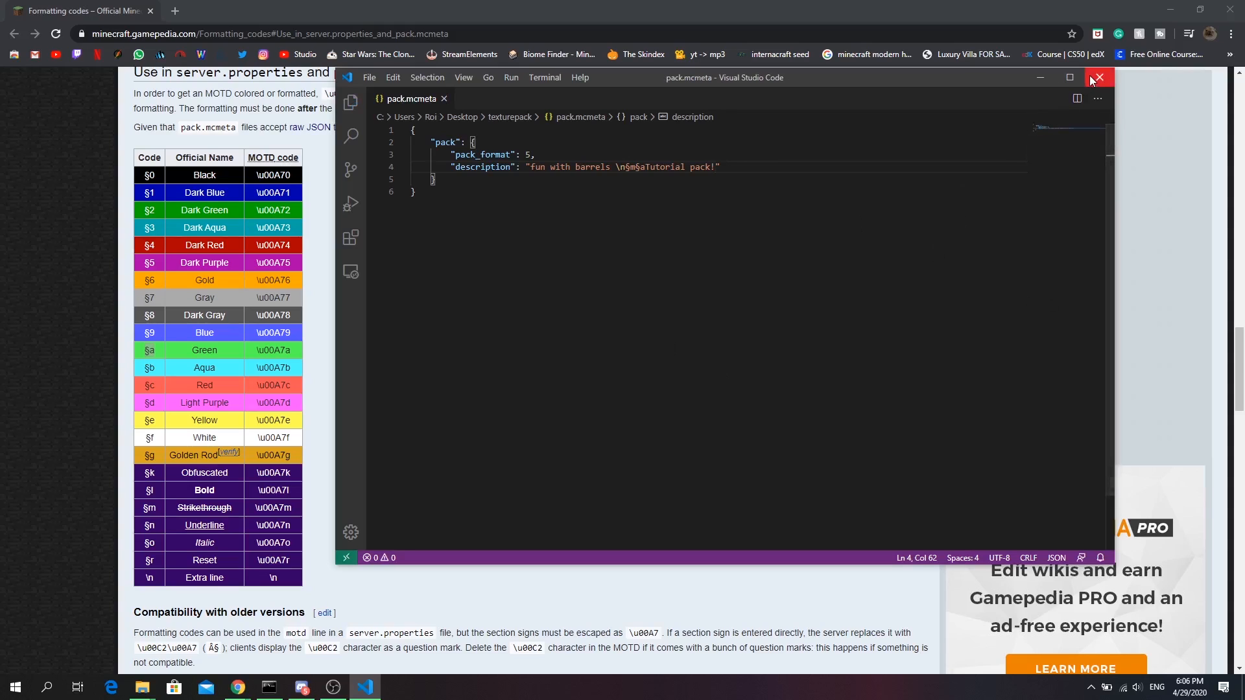
{"action": "key", "text": "alt+F4"}
Step: Switch to File Explorer and check the contents of the texturepack folder
{"action": "left_click", "coordinate": [142, 687]}
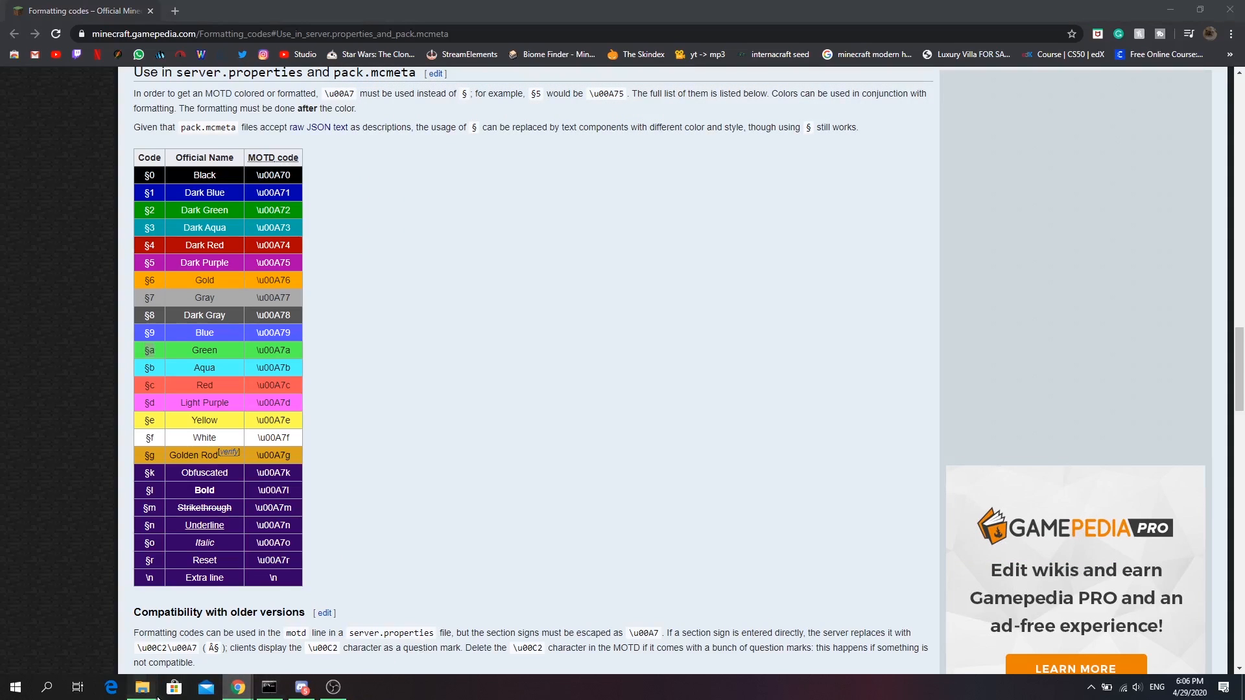
{"action": "left_click", "coordinate": [211, 625]}
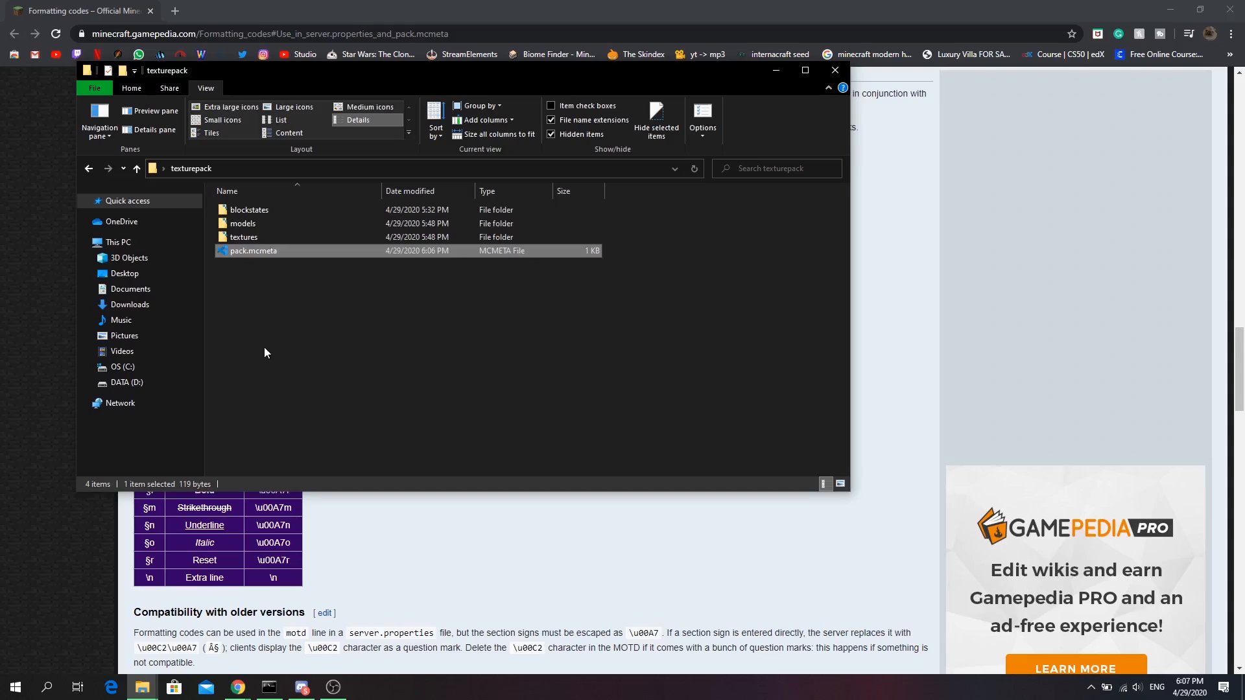
{"action": "left_click", "coordinate": [1242, 687]}
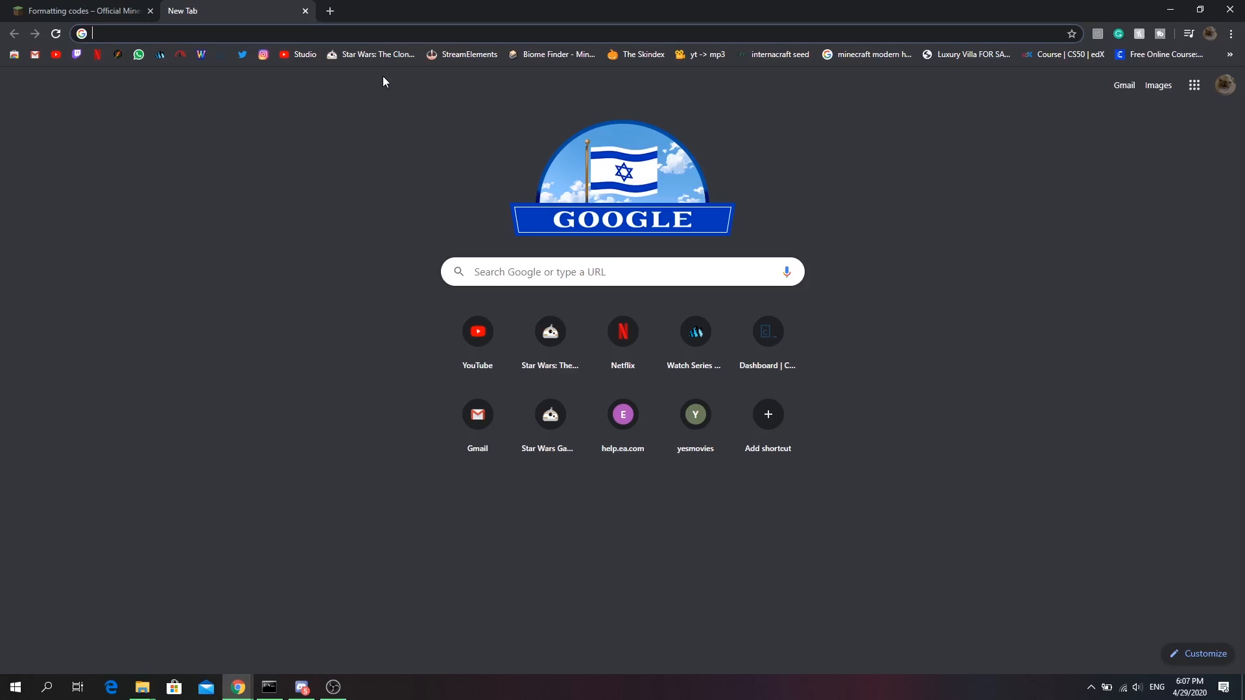
Step: Search Google Images for "cat" in the browser and browse the pictures for a pack icon
{"action": "type", "text": "cat"}
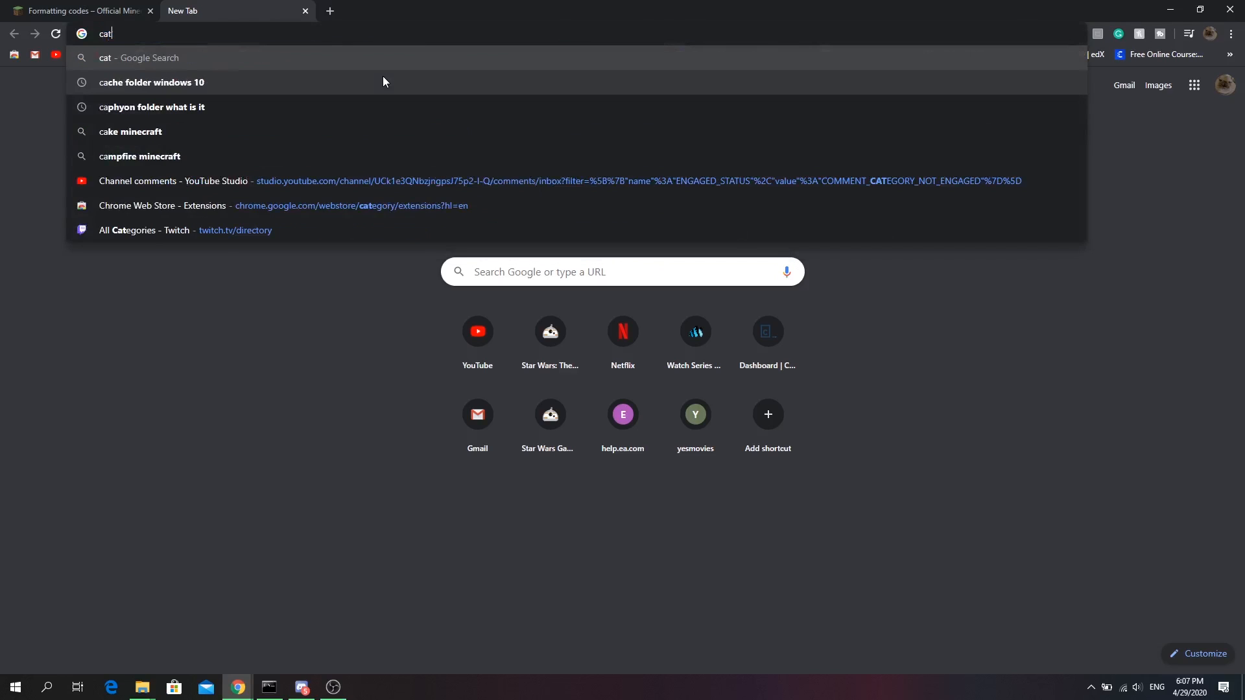
{"action": "key", "text": "Return"}
{"action": "left_click", "coordinate": [182, 131]}
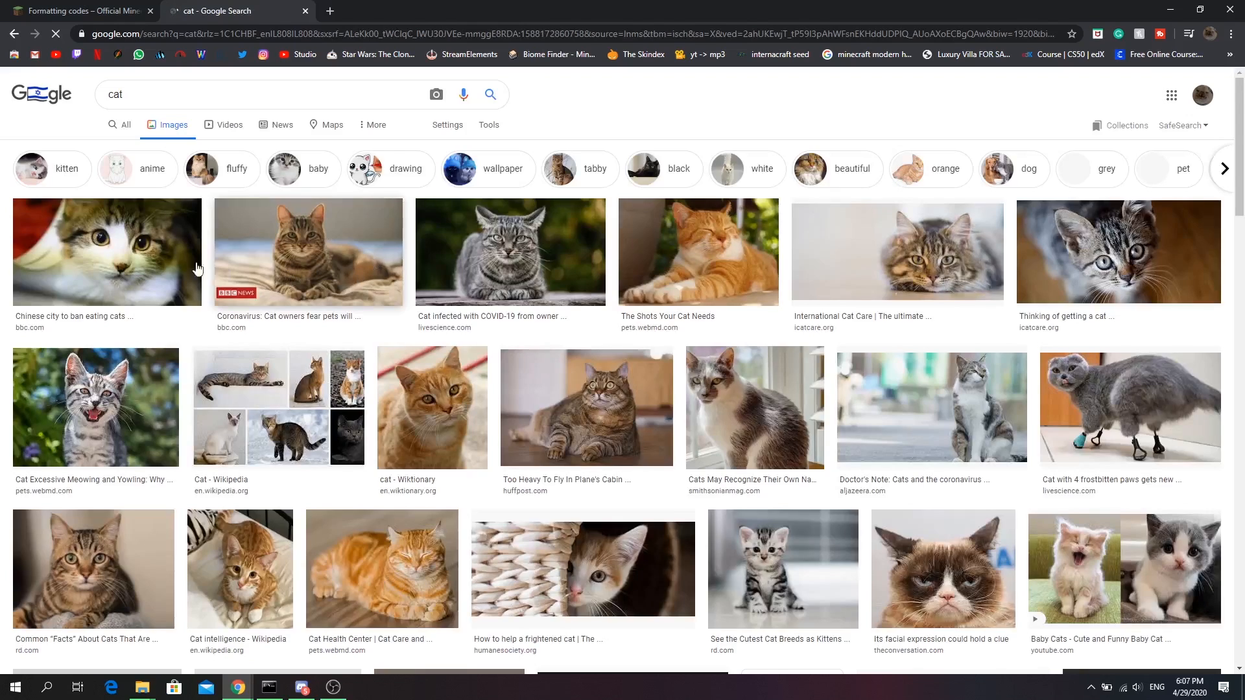
{"action": "scroll", "coordinate": [1095, 154], "scroll_direction": "down", "scroll_amount": 2}
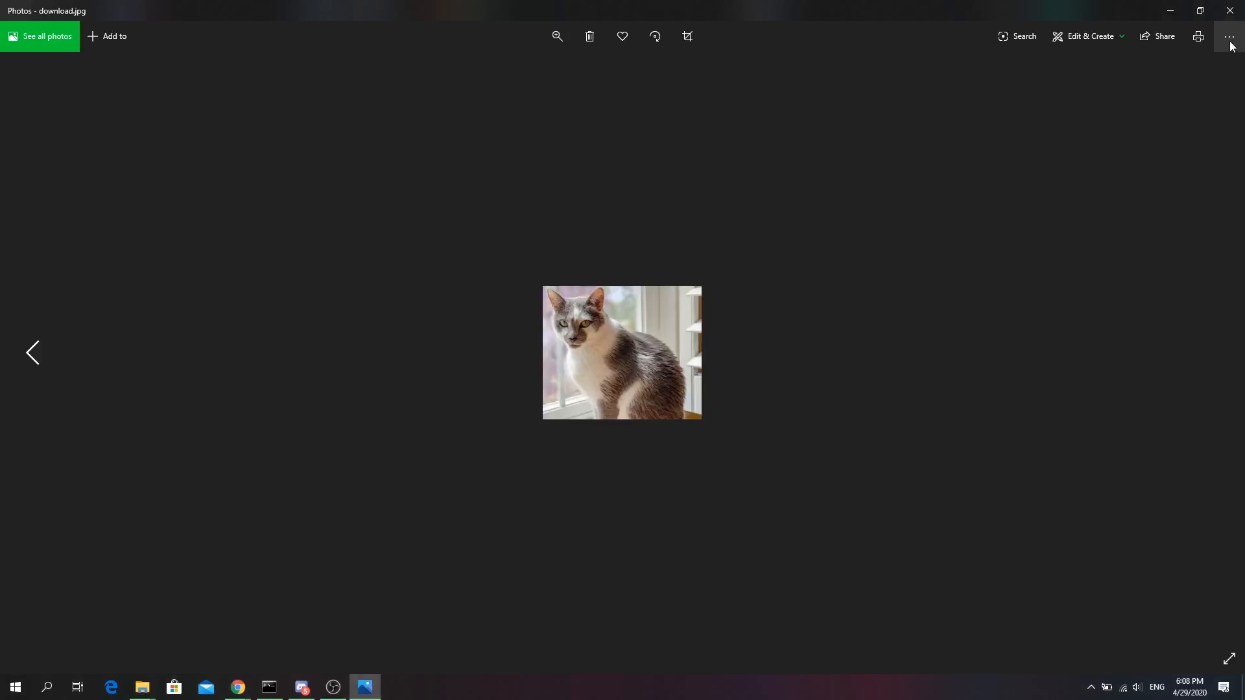
{"action": "left_click", "coordinate": [1228, 37]}
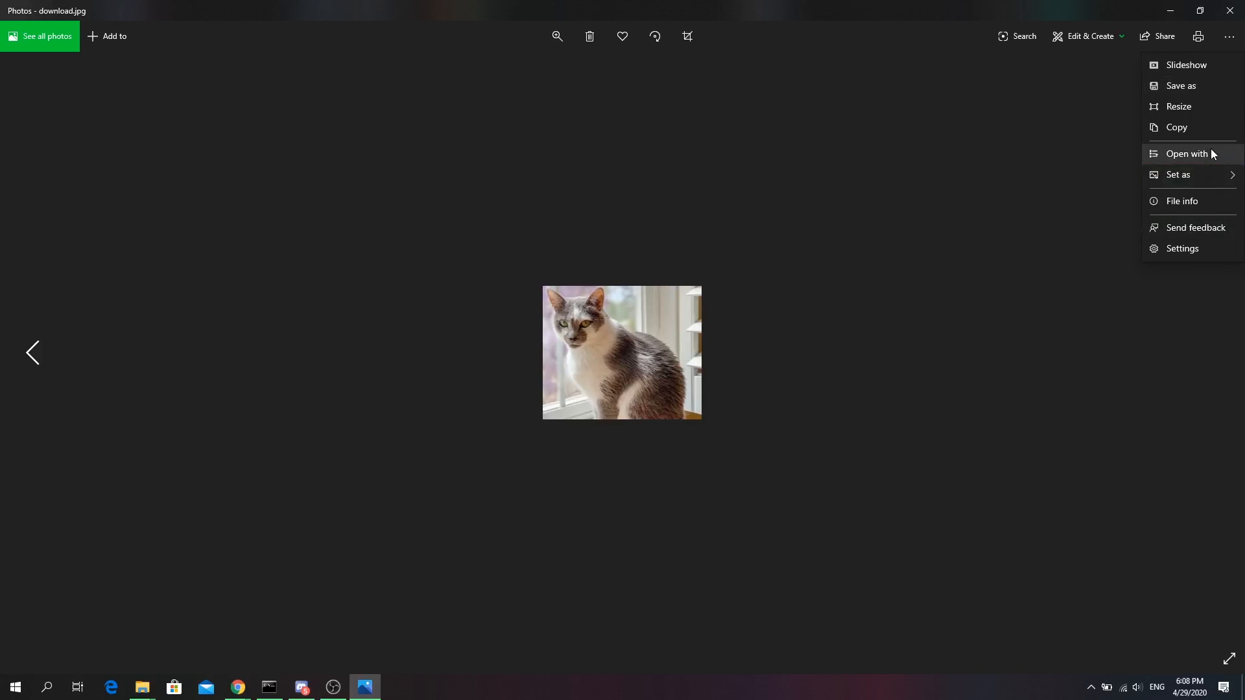
{"action": "left_click", "coordinate": [1180, 107]}
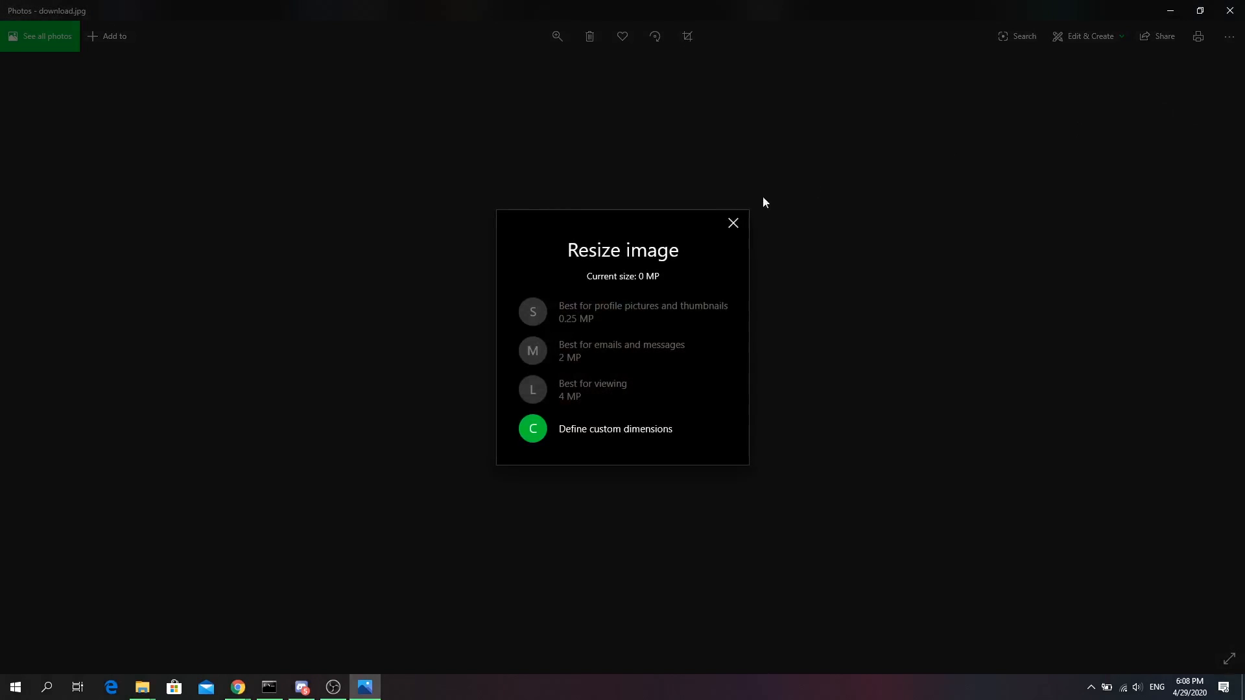
{"action": "left_click", "coordinate": [582, 430]}
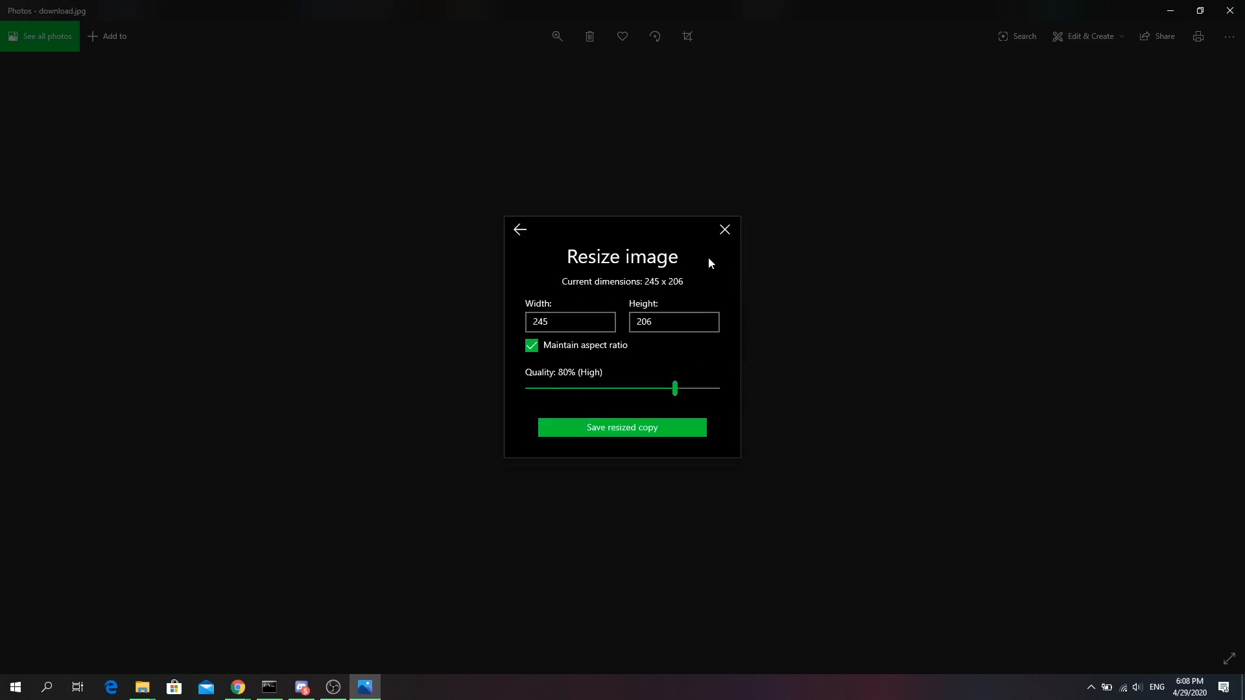
{"action": "left_click", "coordinate": [724, 230]}
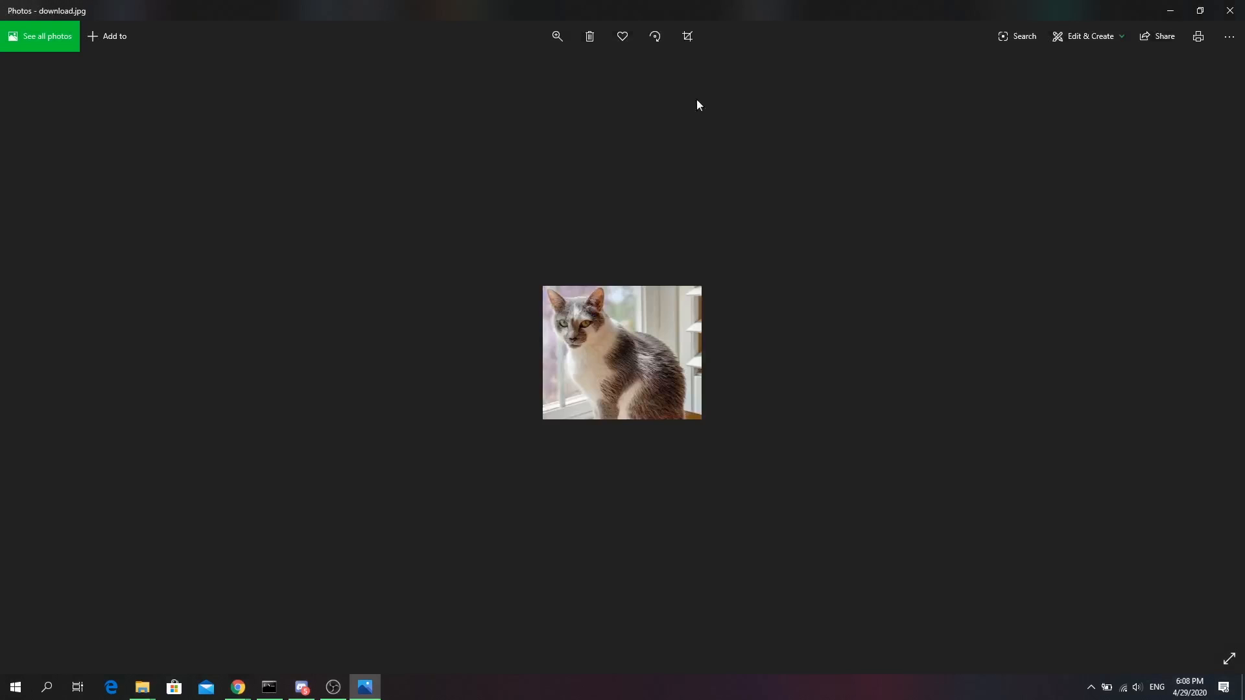
Step: Crop the cat picture download.jpg to a roughly square area around the cat's head, save it and close the viewer
{"action": "left_click", "coordinate": [688, 39]}
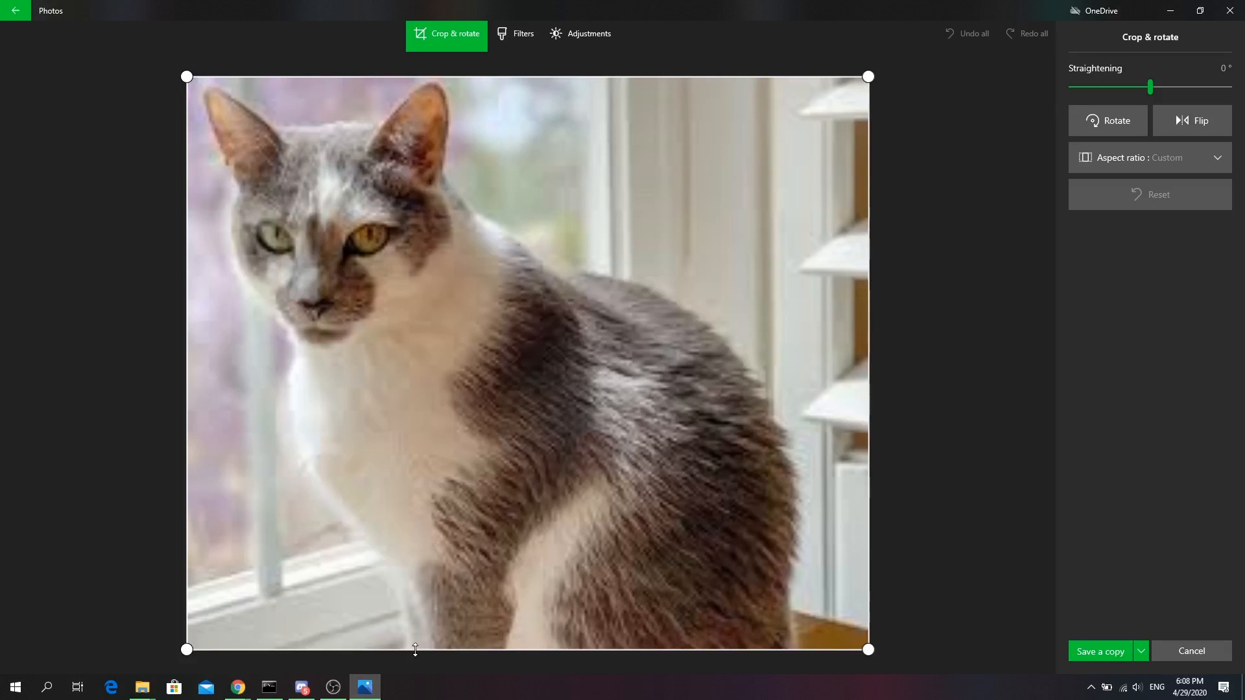
{"action": "left_click", "coordinate": [1102, 651]}
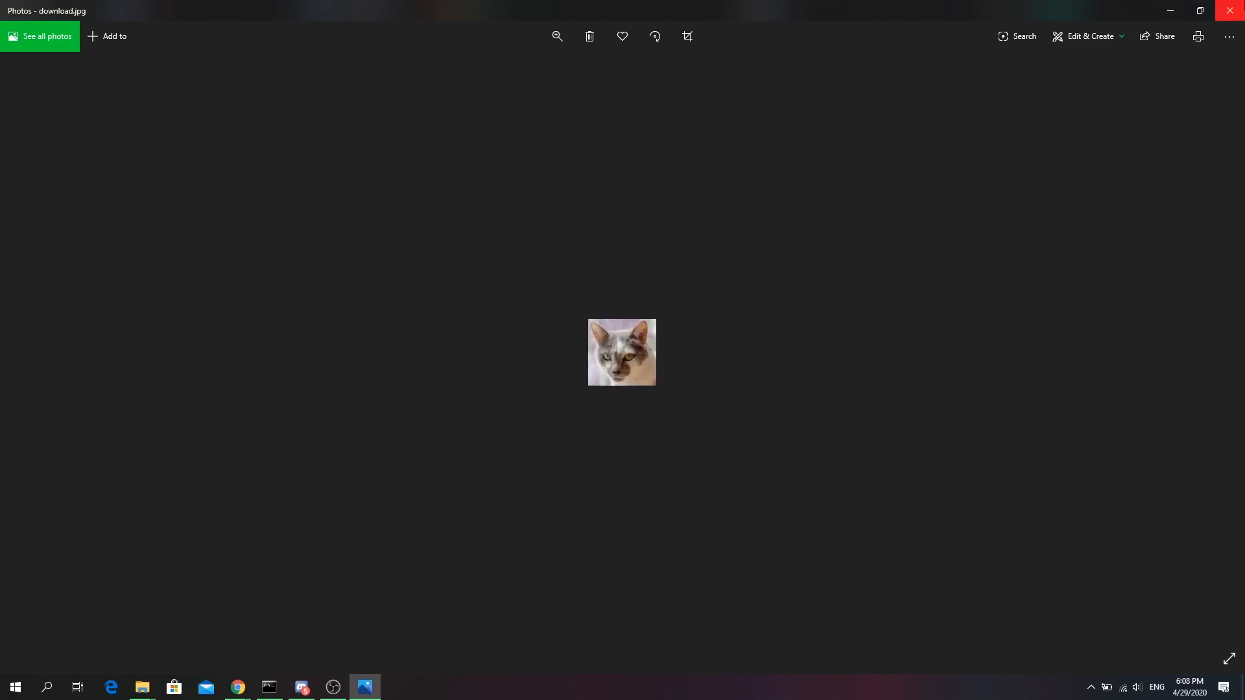
{"action": "left_click", "coordinate": [1230, 10]}
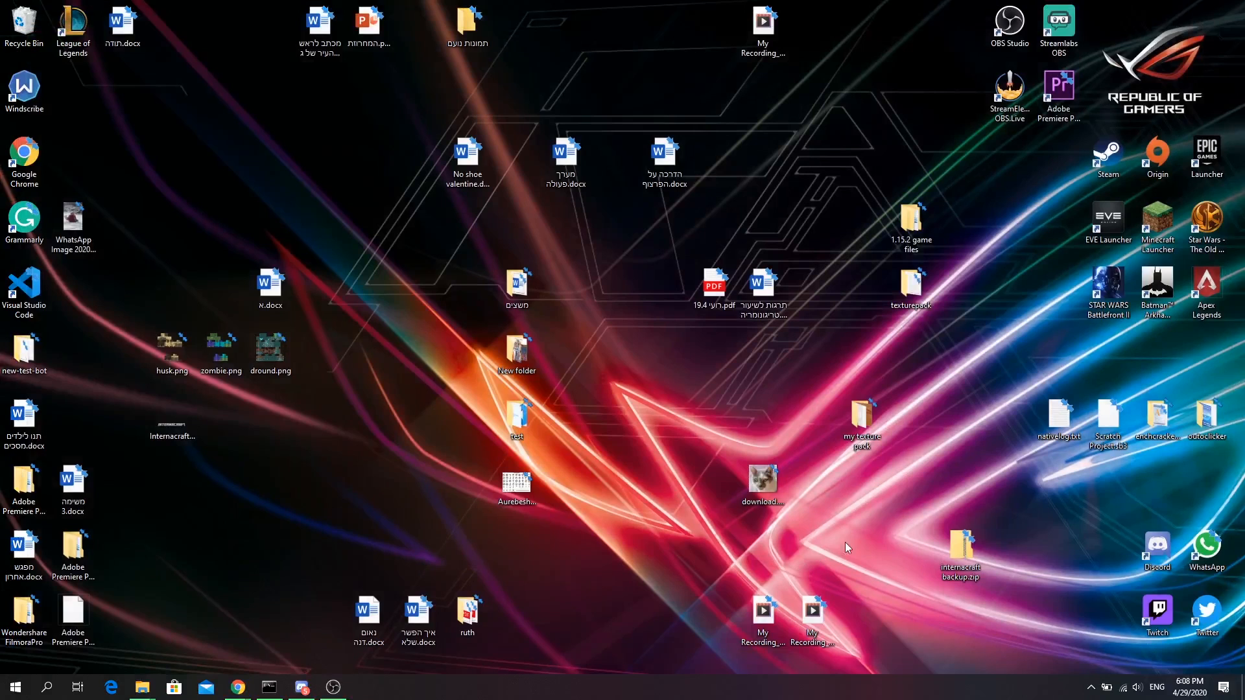
Step: Rename the desktop file download.jpg as download.png
{"action": "right_click", "coordinate": [778, 507]}
{"action": "left_click", "coordinate": [779, 506]}
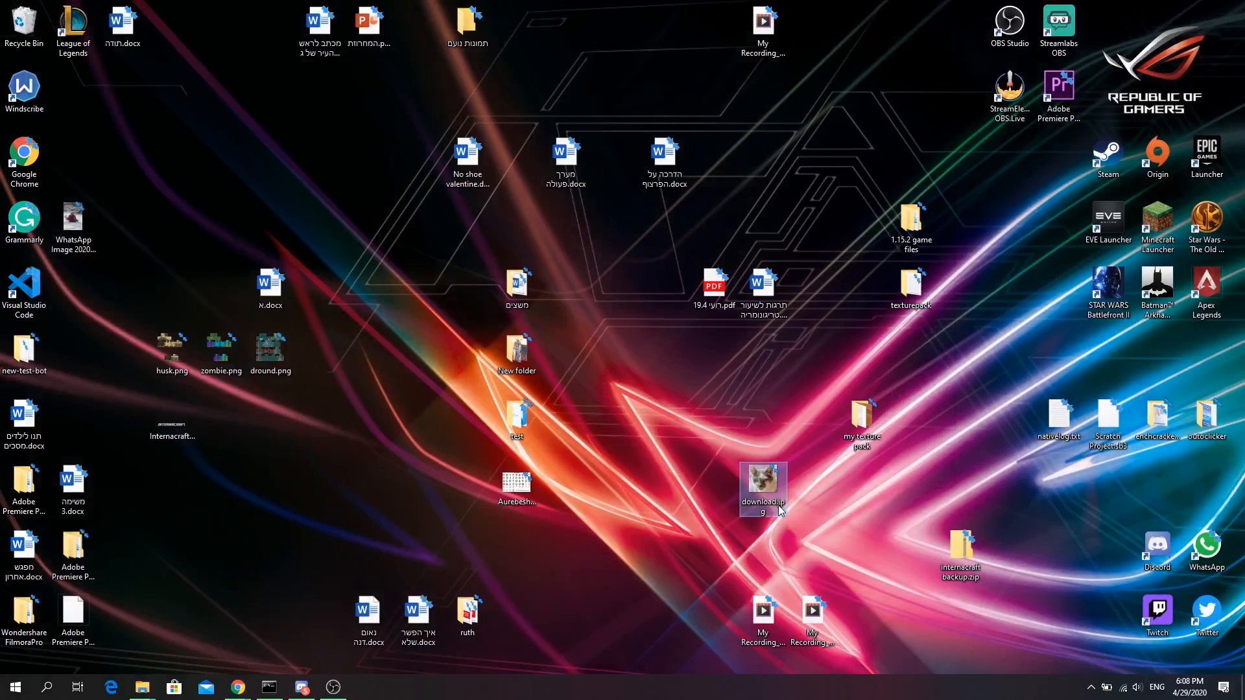
{"action": "double_click", "coordinate": [783, 502]}
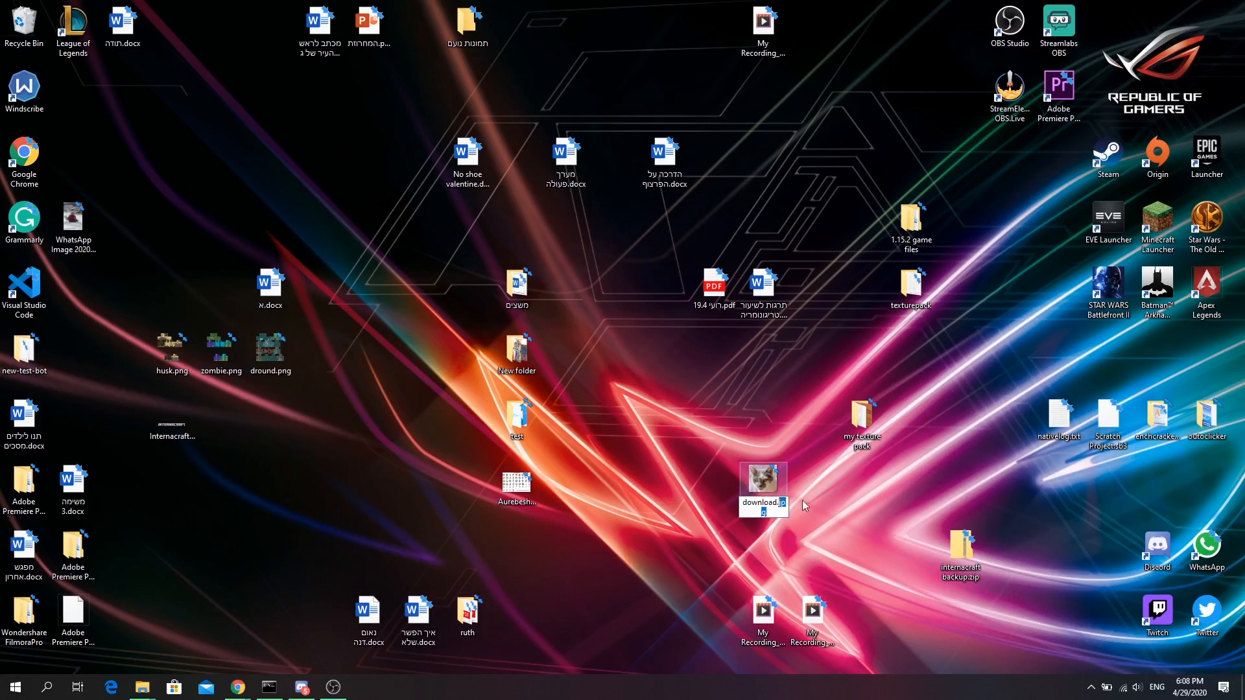
{"action": "type", "text": "png"}
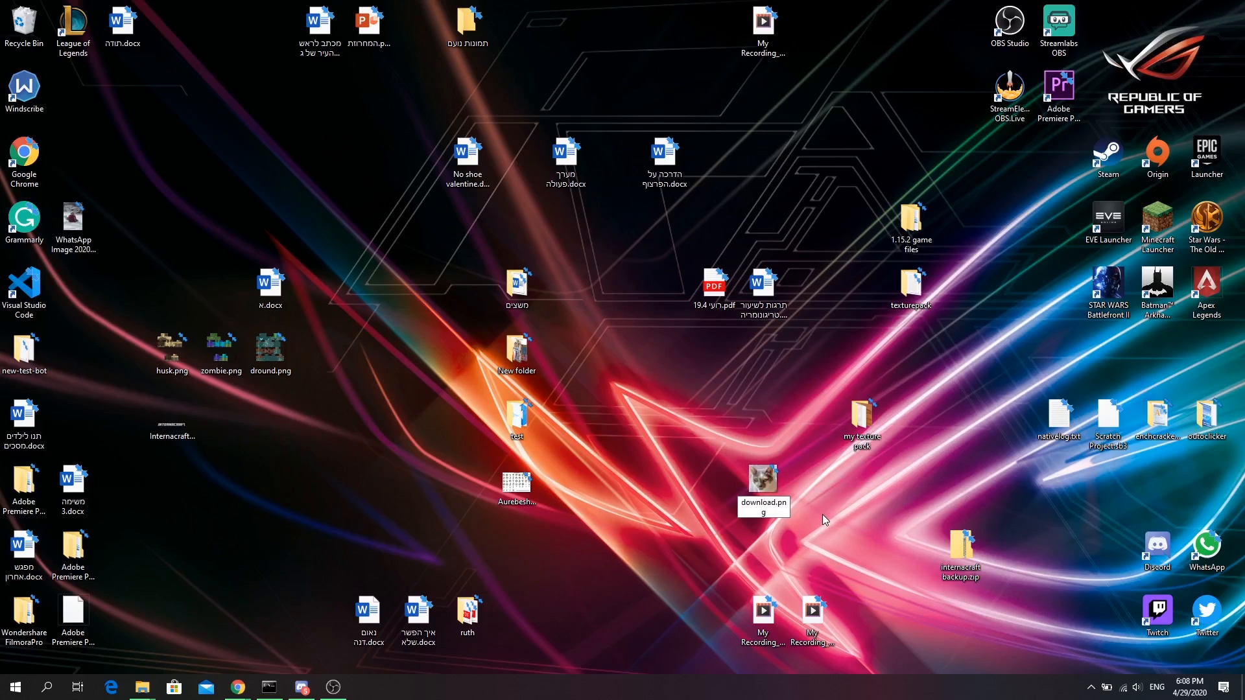
{"action": "key", "text": "Return"}
{"action": "left_click", "coordinate": [677, 348]}
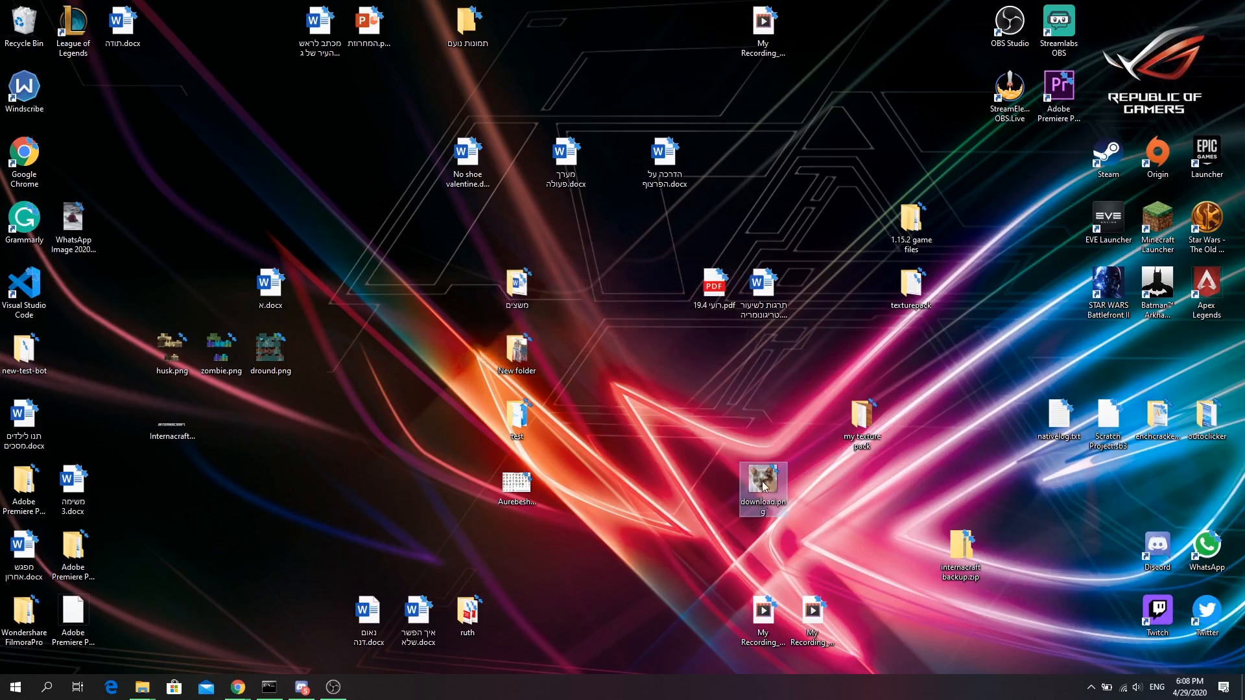
Step: Move download.png from the desktop into the texturepack folder and rename it pack.png
{"action": "left_click_drag", "start_coordinate": [763, 479], "coordinate": [914, 286]}
{"action": "double_click", "coordinate": [911, 285]}
{"action": "left_click", "coordinate": [242, 264]}
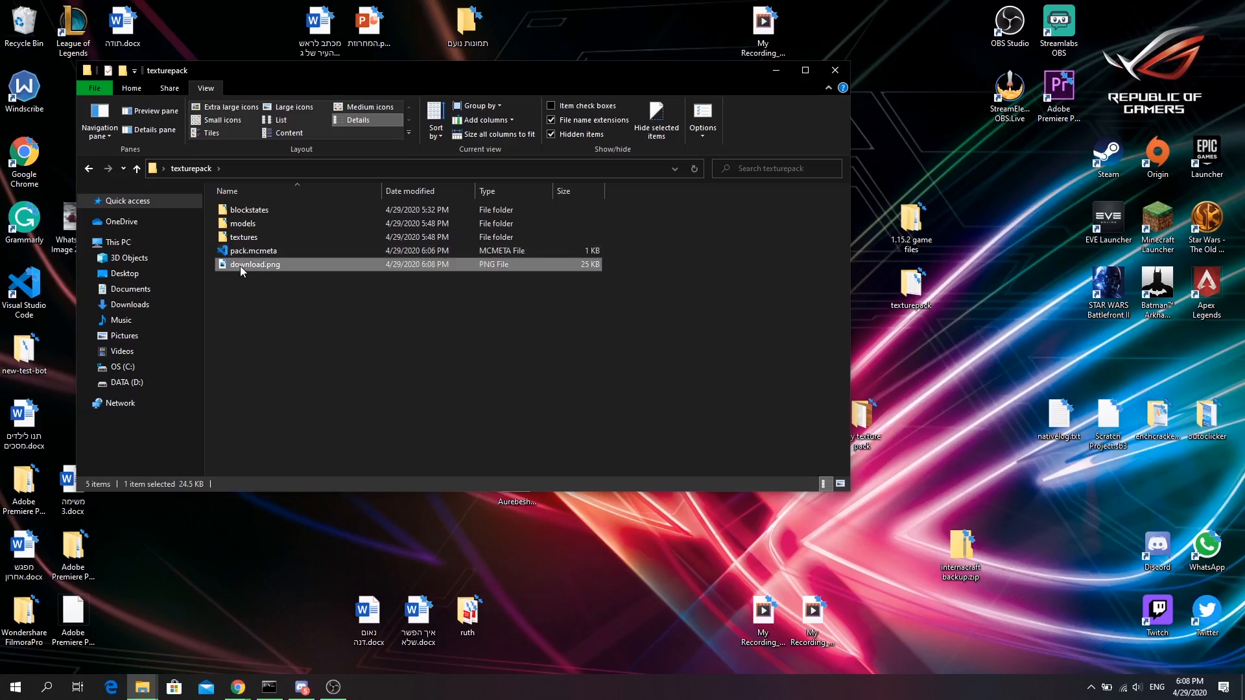
{"action": "left_click", "coordinate": [251, 264]}
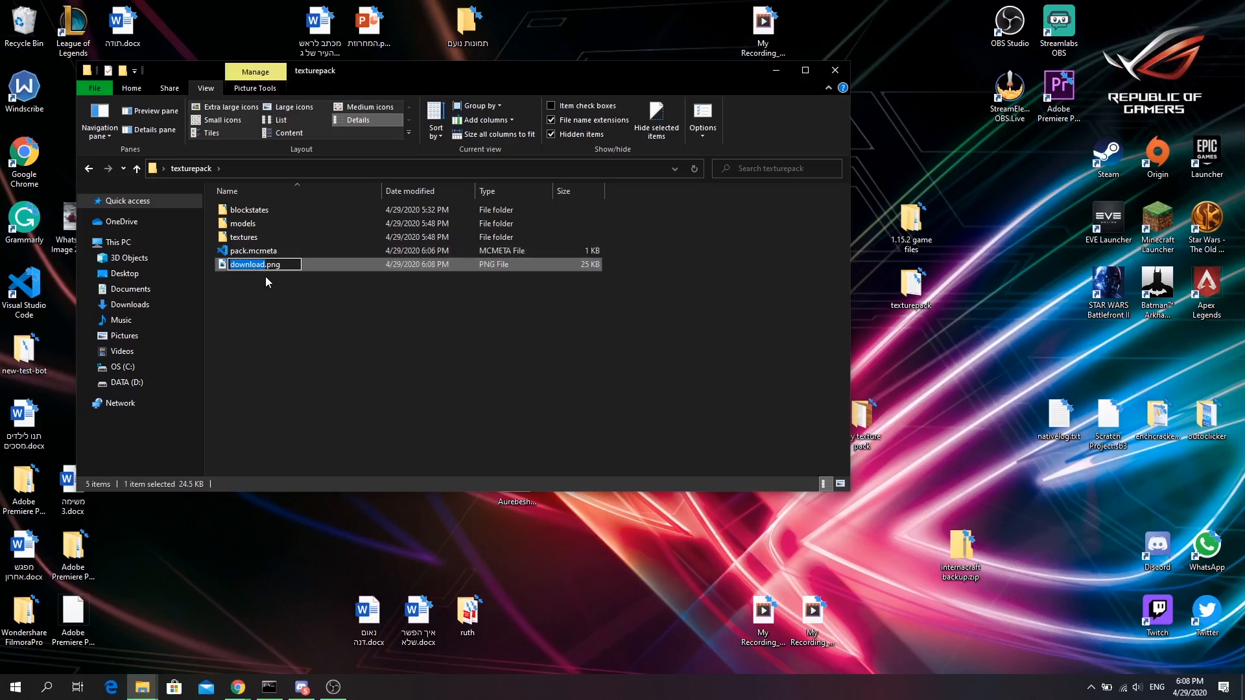
{"action": "type", "text": "pa"}
{"action": "type", "text": "ck"}
{"action": "key", "text": "Return"}
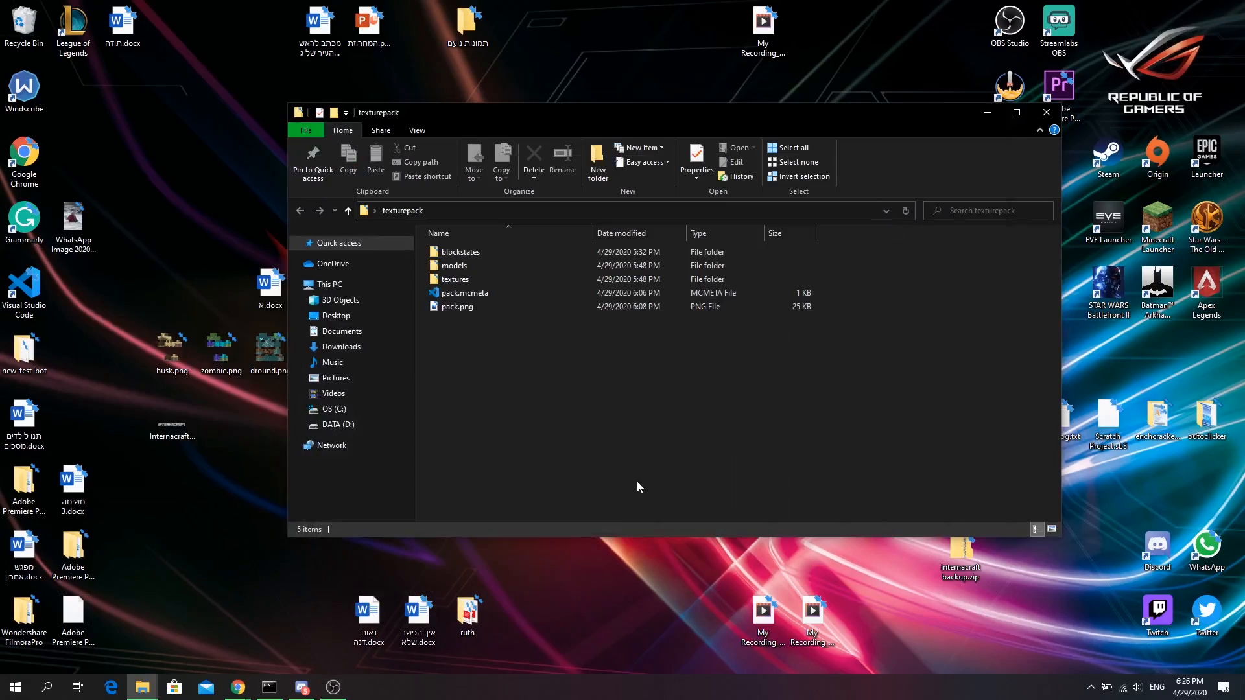
Step: Create a folder named assets in the texturepack folder and place the game files' minecraft folder window alongside for reference
{"action": "right_click", "coordinate": [639, 418]}
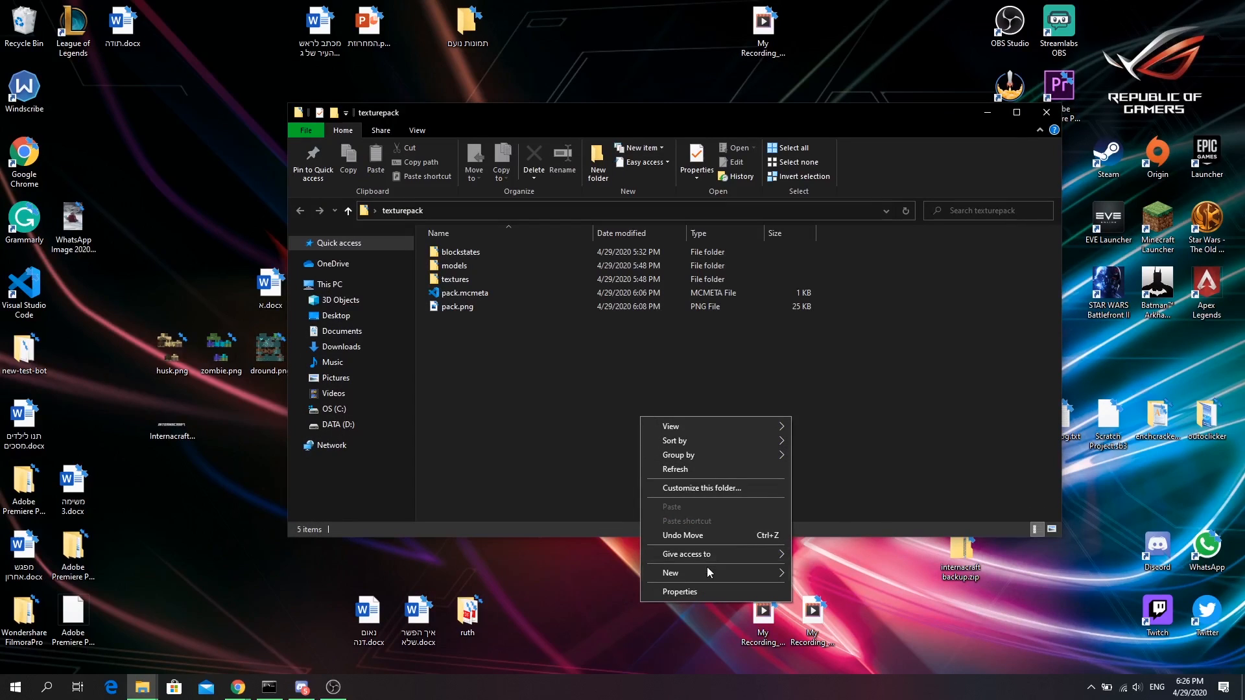
{"action": "mouse_move", "coordinate": [706, 570]}
{"action": "left_click", "coordinate": [851, 260]}
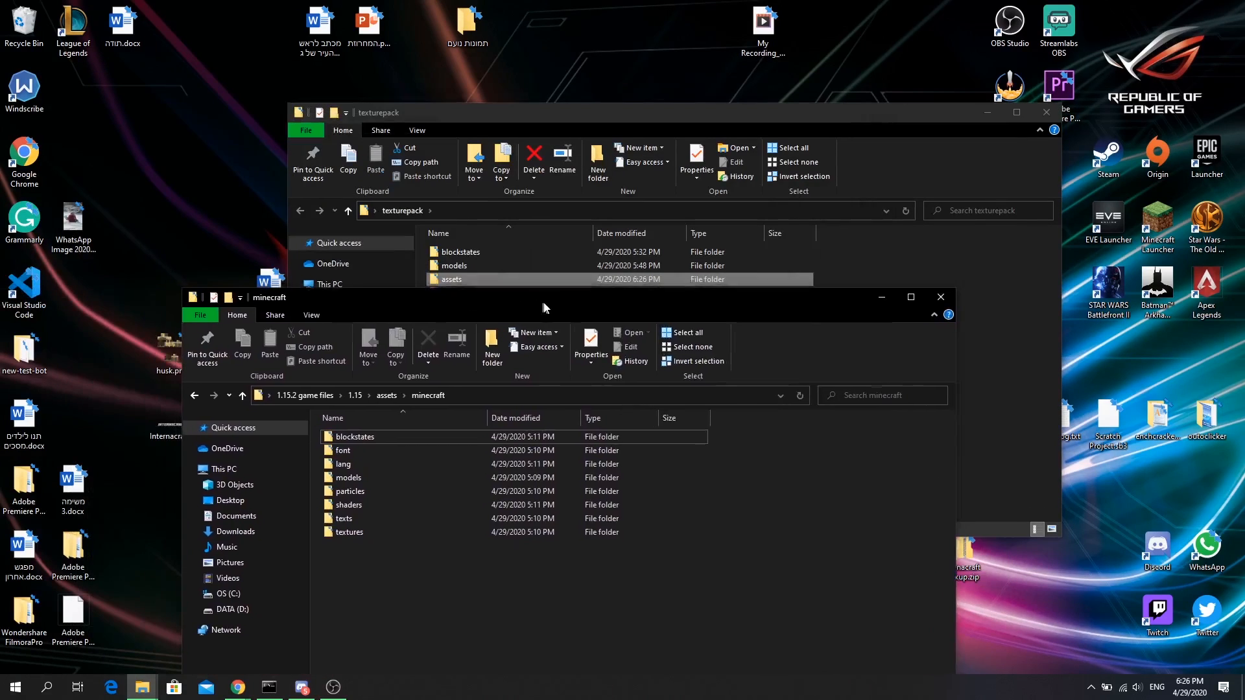
{"action": "left_click_drag", "start_coordinate": [544, 308], "coordinate": [589, 346]}
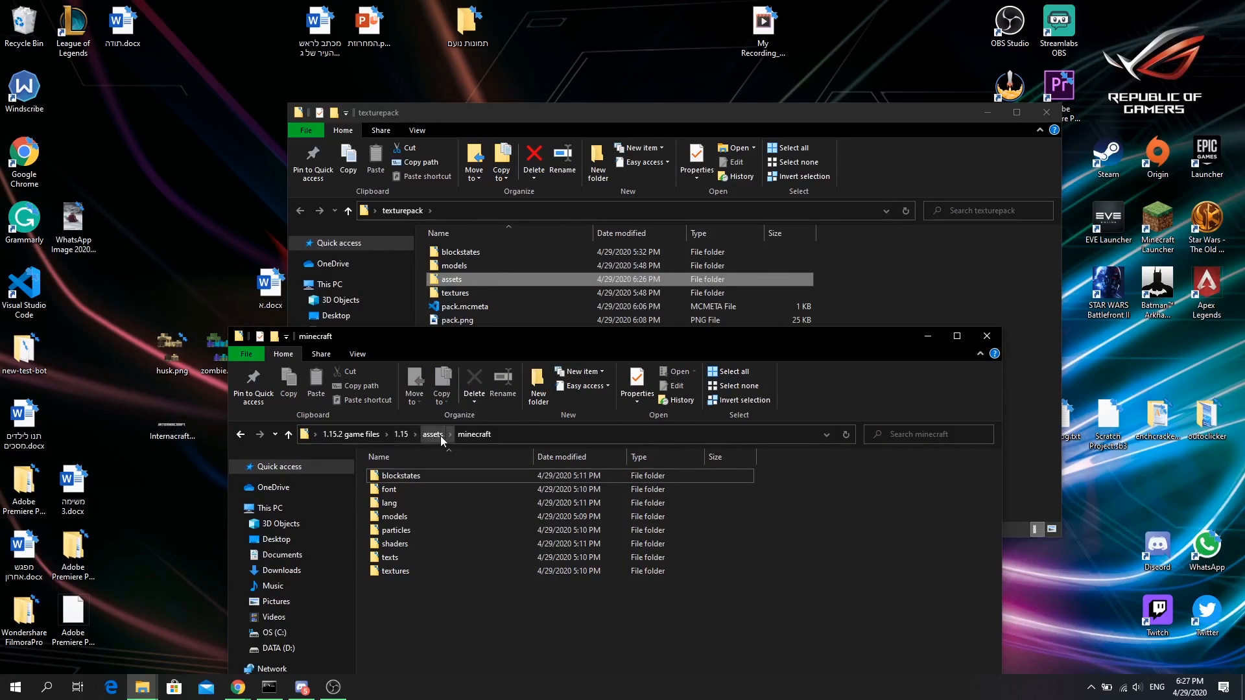
Step: Create a folder named minecraft inside the texturepack's assets folder
{"action": "double_click", "coordinate": [459, 280]}
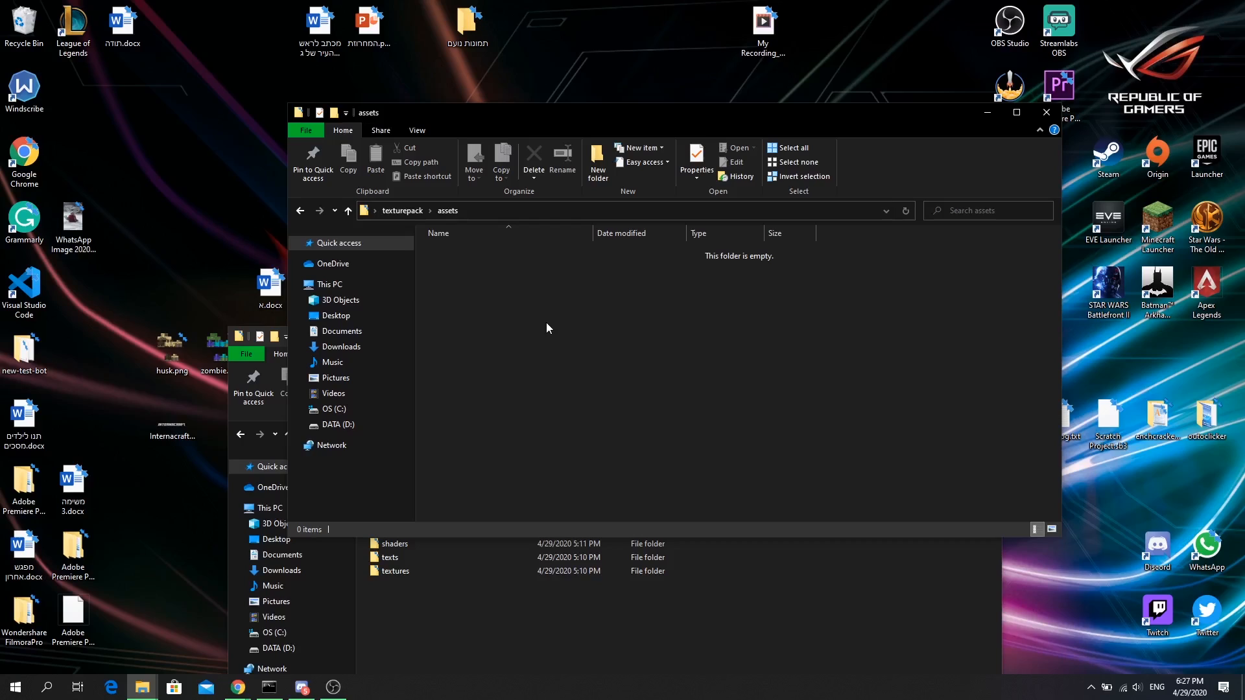
{"action": "right_click", "coordinate": [519, 294]}
{"action": "mouse_move", "coordinate": [562, 450]}
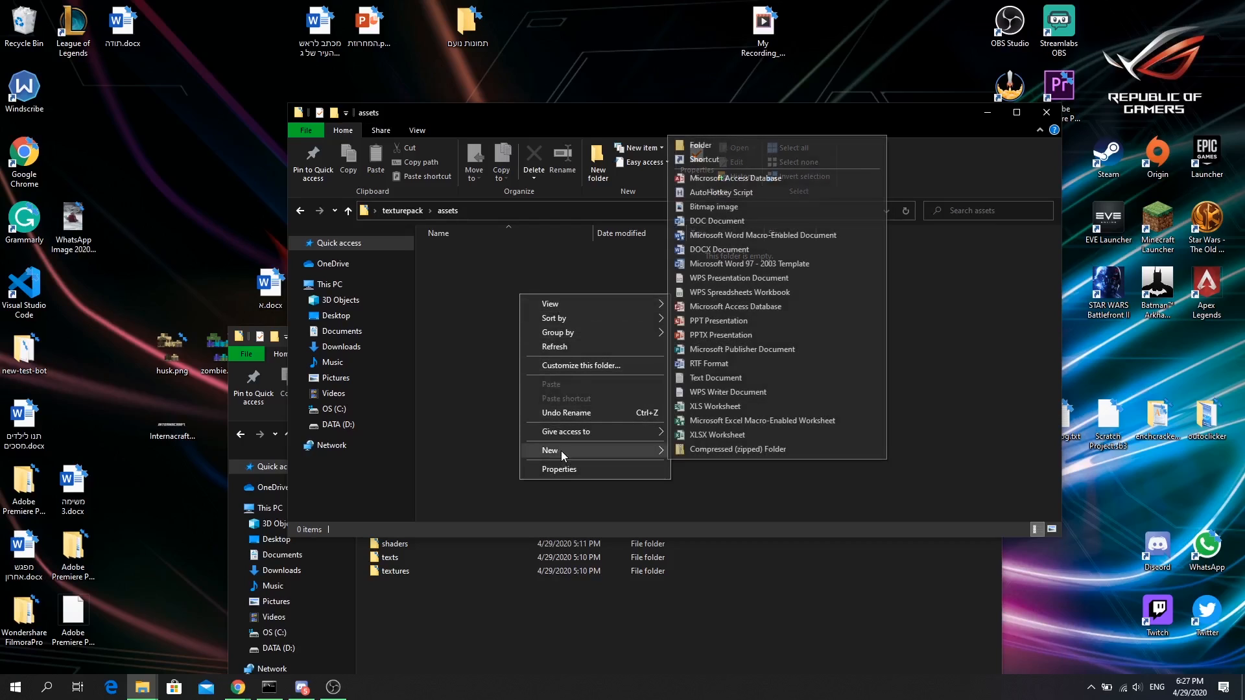
{"action": "left_click", "coordinate": [700, 144]}
{"action": "type", "text": "minecraf"}
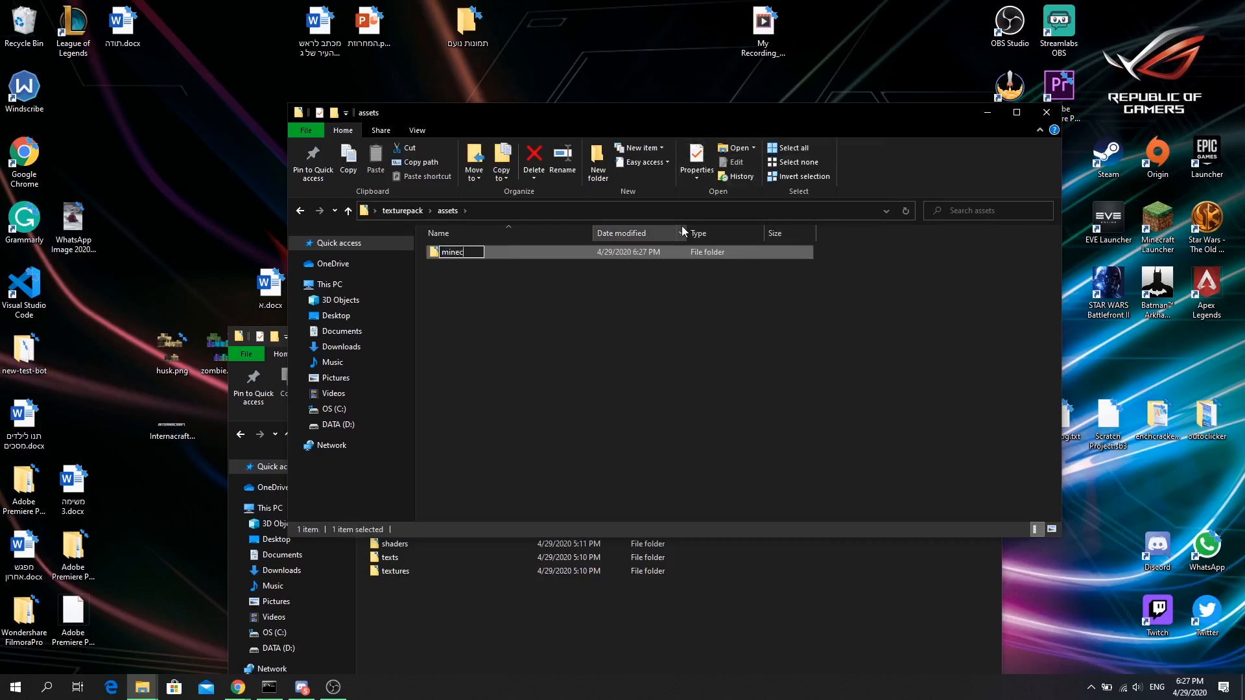
{"action": "type", "text": "t"}
{"action": "key", "text": "Return"}
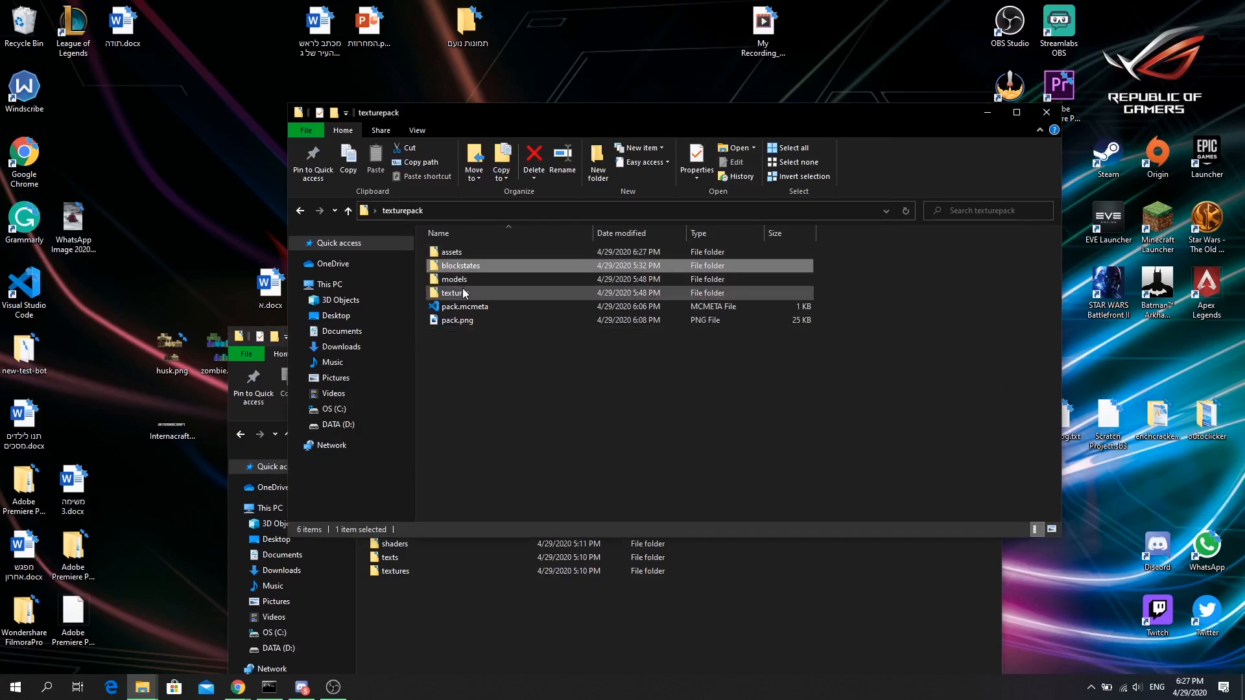
Step: Move the blockstates, models and textures folders from texturepack into assets, and from there into its minecraft subfolder
{"action": "left_click", "coordinate": [465, 293], "text": "shift"}
{"action": "left_click_drag", "start_coordinate": [465, 278], "coordinate": [462, 255]}
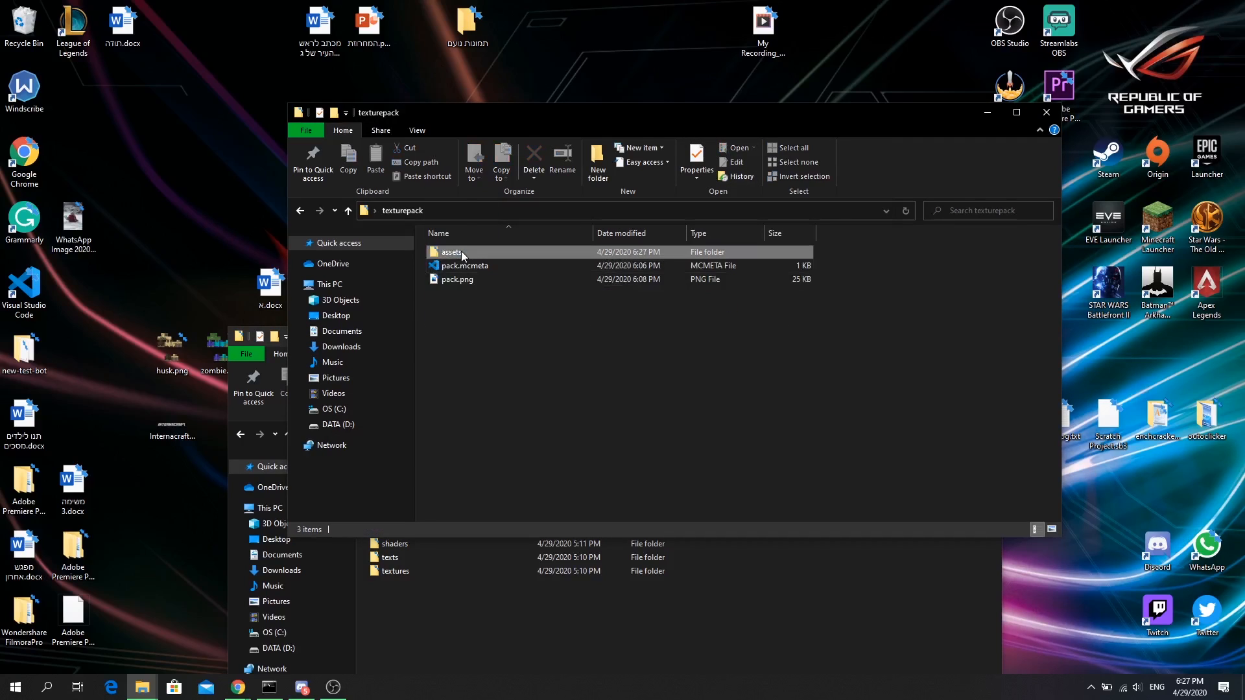
{"action": "double_click", "coordinate": [462, 255]}
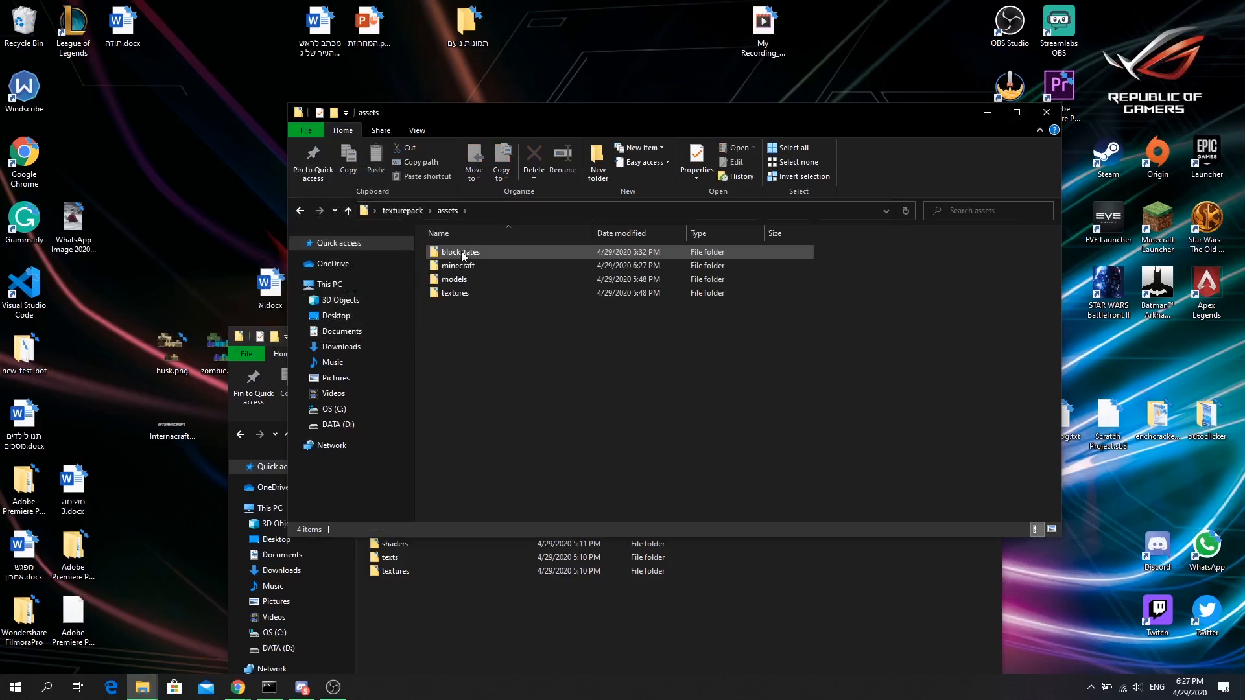
{"action": "left_click_drag", "start_coordinate": [458, 269], "coordinate": [460, 255]}
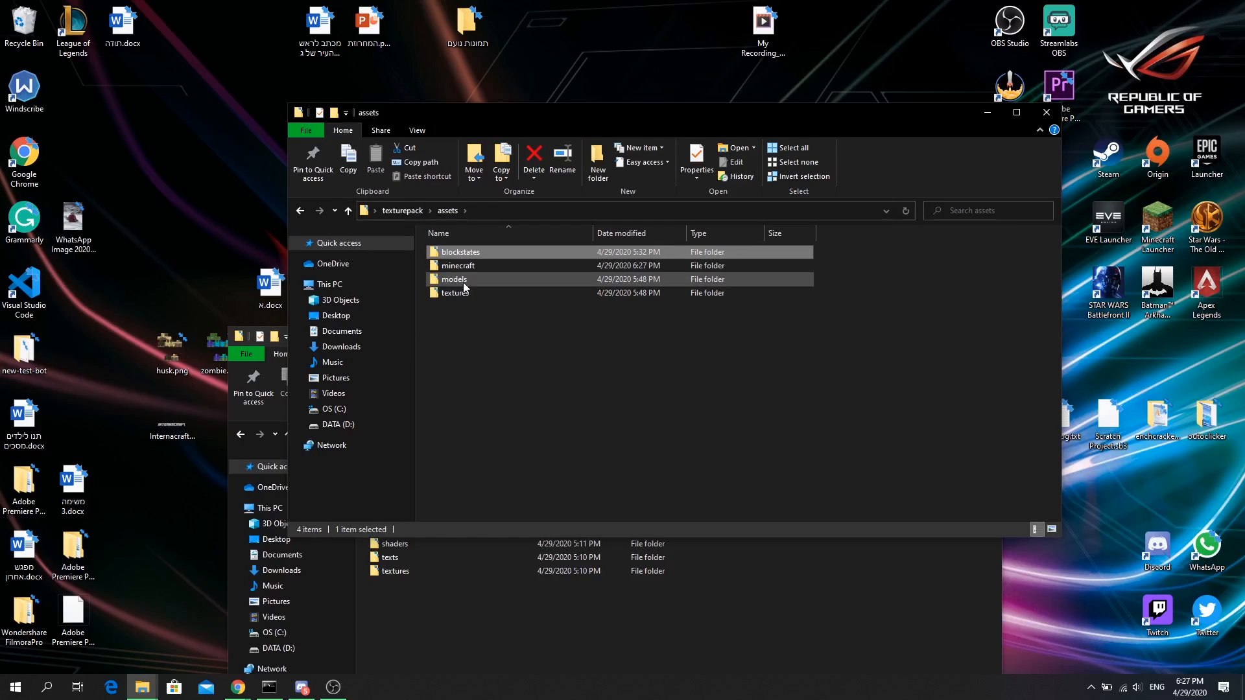
{"action": "left_click", "coordinate": [458, 297], "text": "shift"}
{"action": "left_click", "coordinate": [458, 298]}
{"action": "left_click_drag", "start_coordinate": [463, 293], "coordinate": [470, 266]}
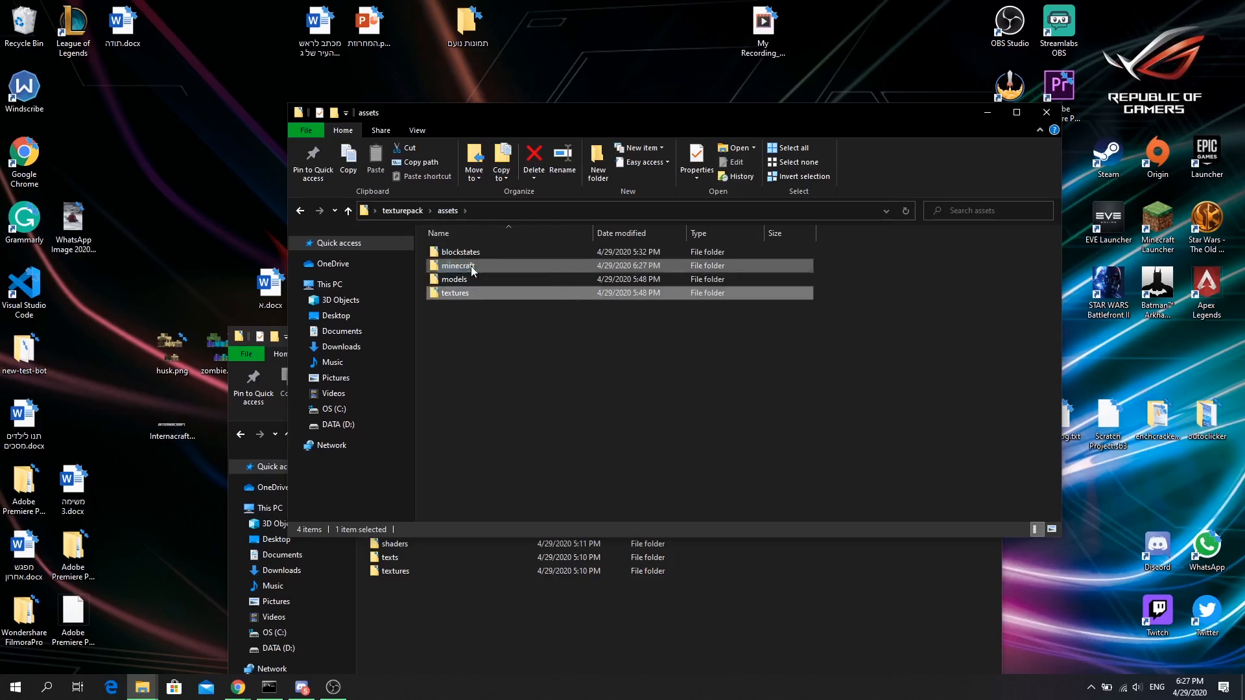
Step: Compress assets, pack.mcmeta and pack.png into a zip file named mewow.zip and put it on the desktop
{"action": "left_click", "coordinate": [403, 209]}
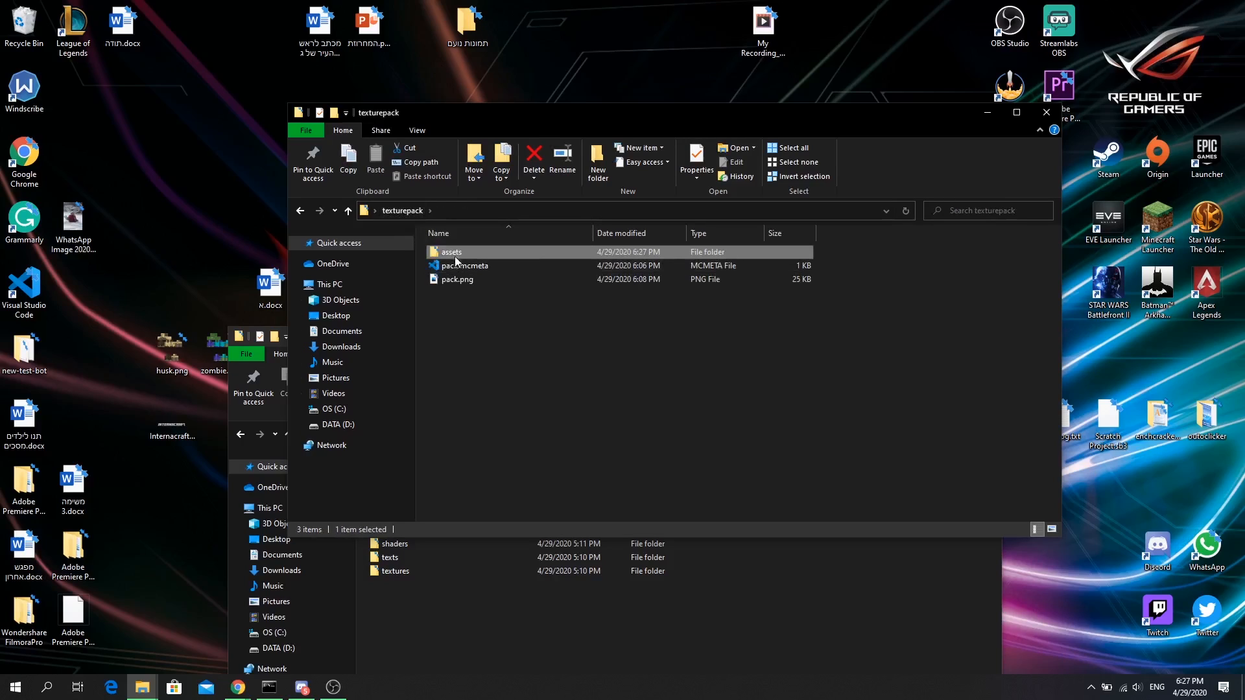
{"action": "left_click", "coordinate": [461, 282], "text": "shift"}
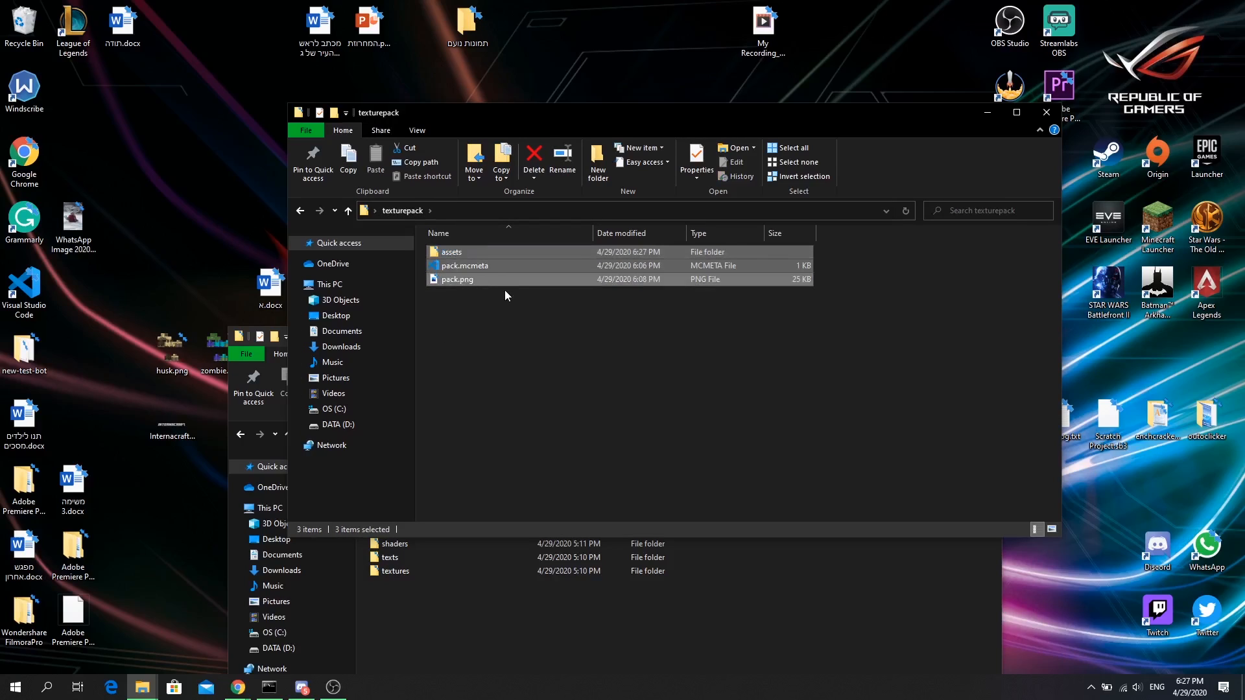
{"action": "right_click", "coordinate": [520, 279]}
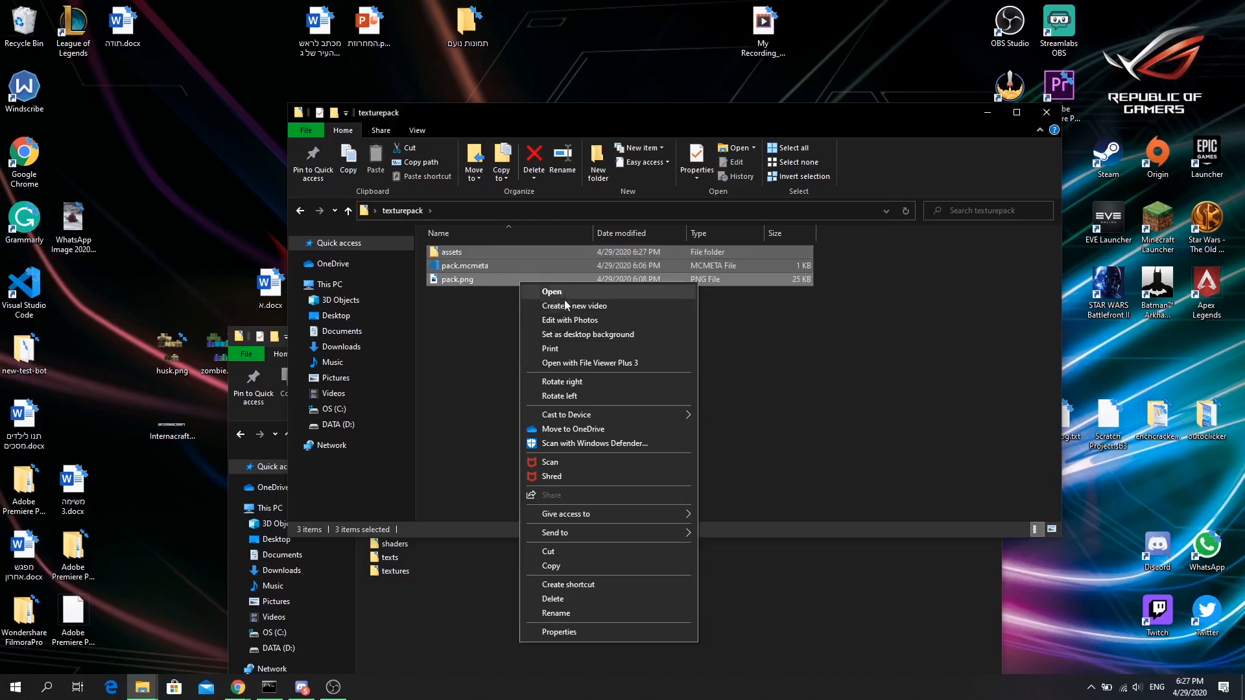
{"action": "mouse_move", "coordinate": [648, 533]}
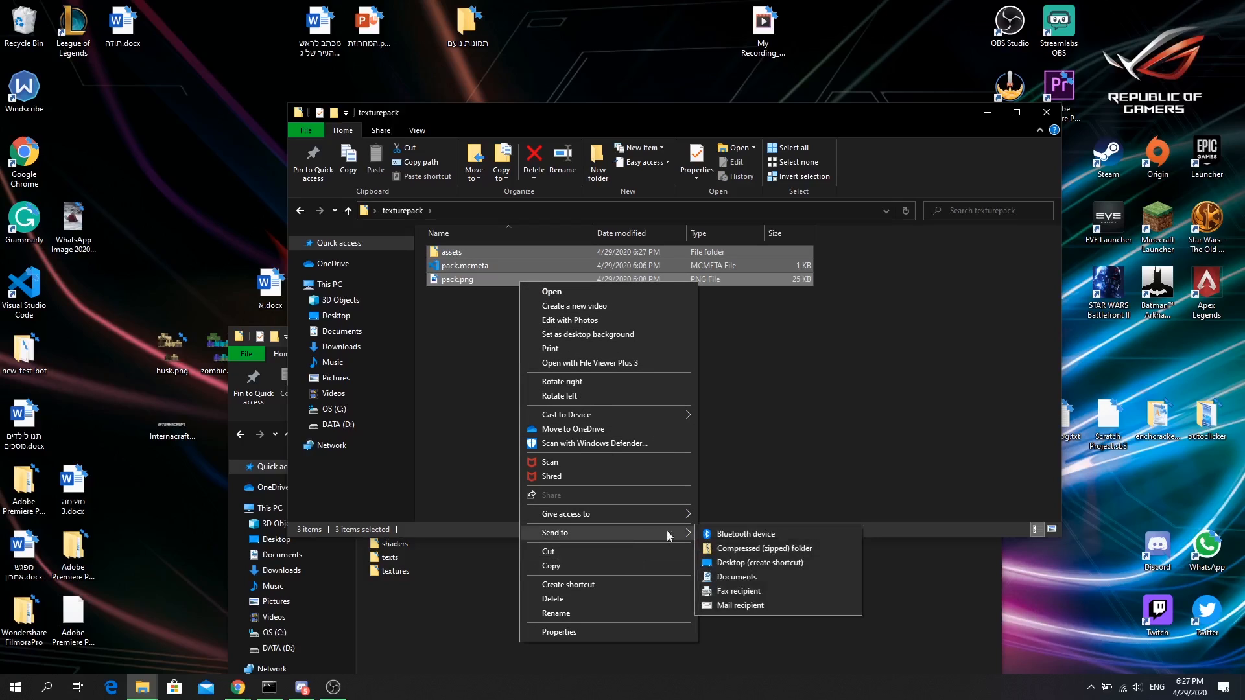
{"action": "left_click", "coordinate": [737, 549]}
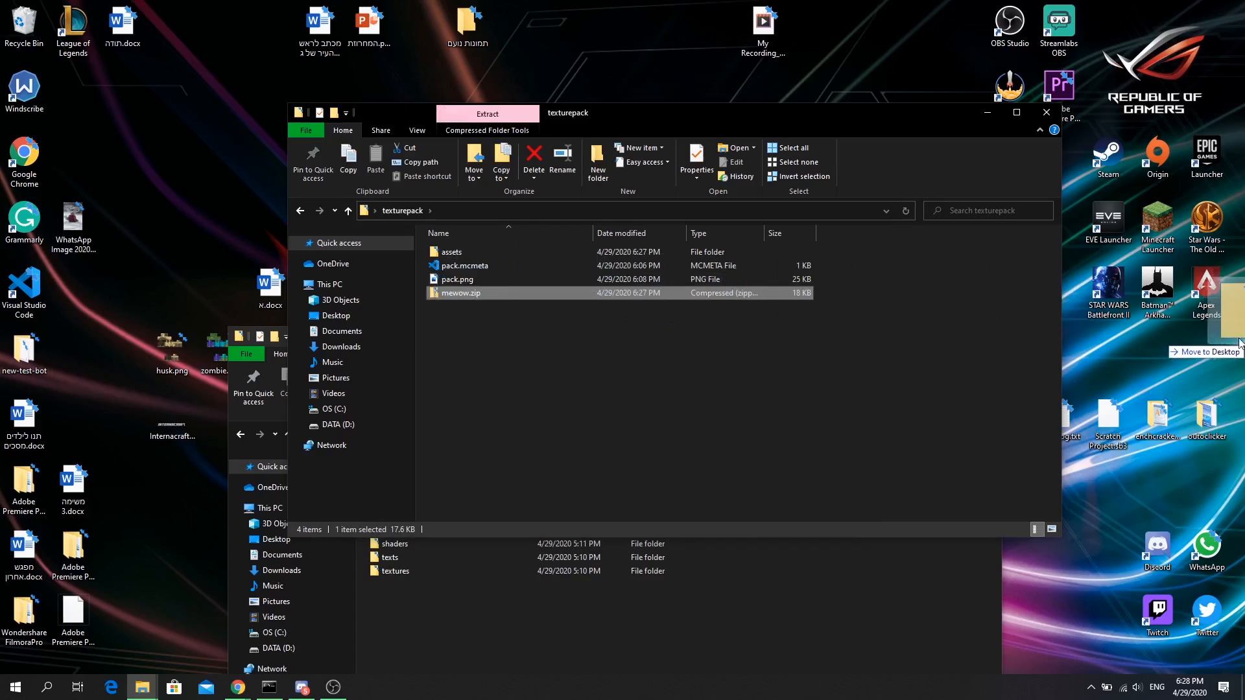
{"action": "left_click_drag", "start_coordinate": [460, 293], "coordinate": [1051, 570]}
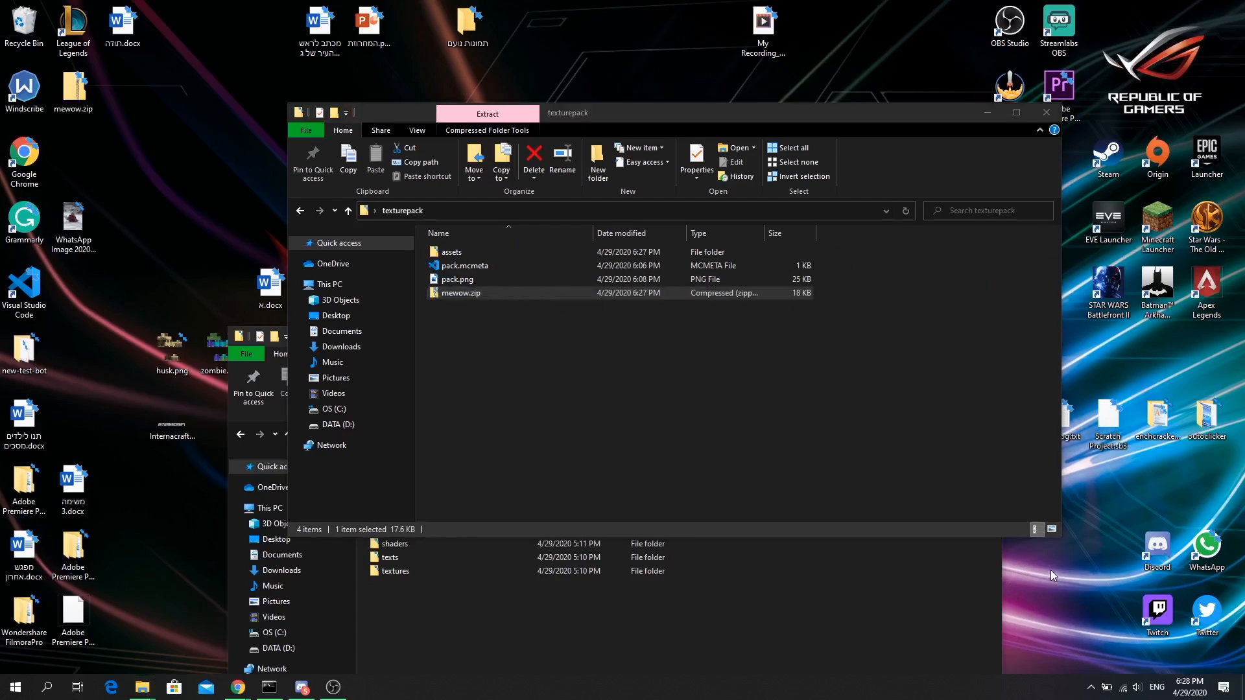
{"action": "left_click", "coordinate": [986, 114]}
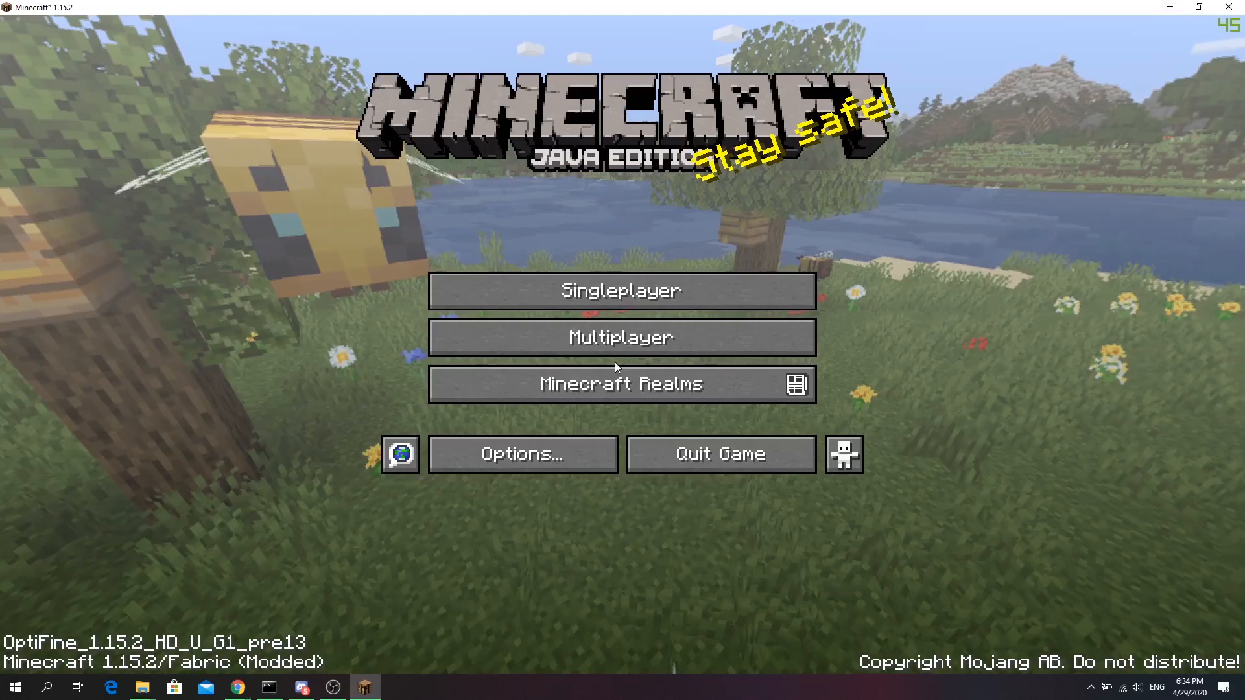
Step: Open the resource pack folder from Minecraft's options and move mewow.zip from the desktop into it
{"action": "left_click", "coordinate": [497, 456]}
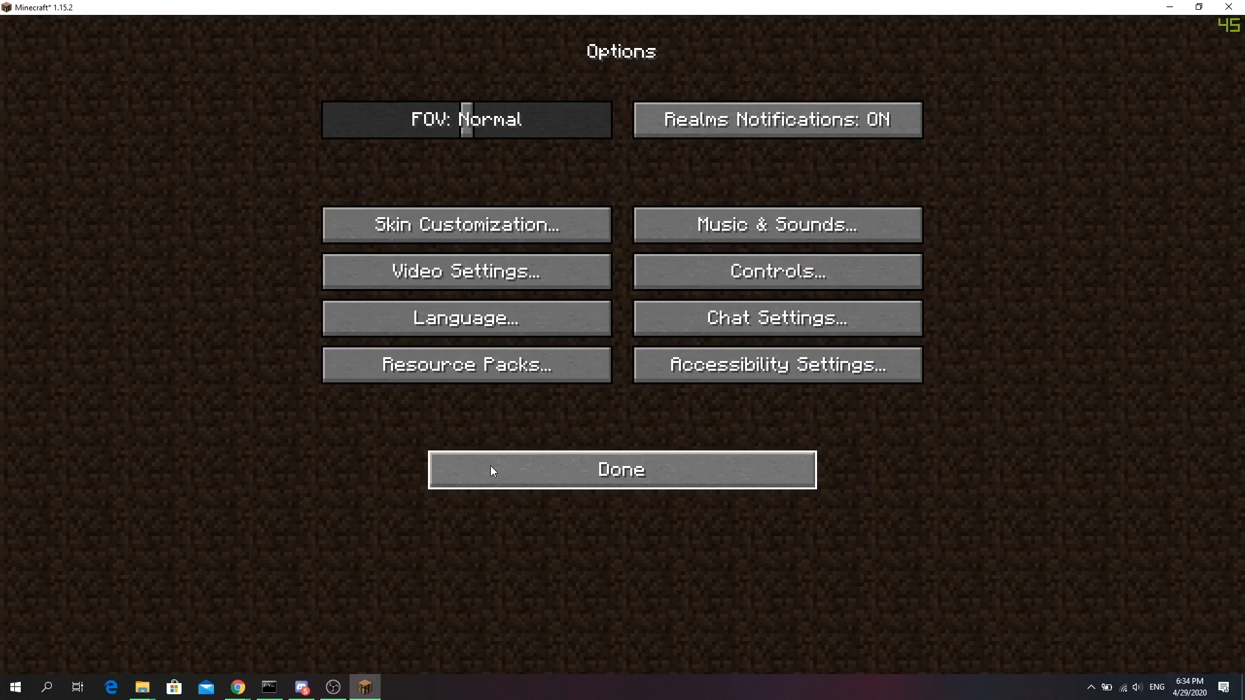
{"action": "left_click", "coordinate": [463, 364]}
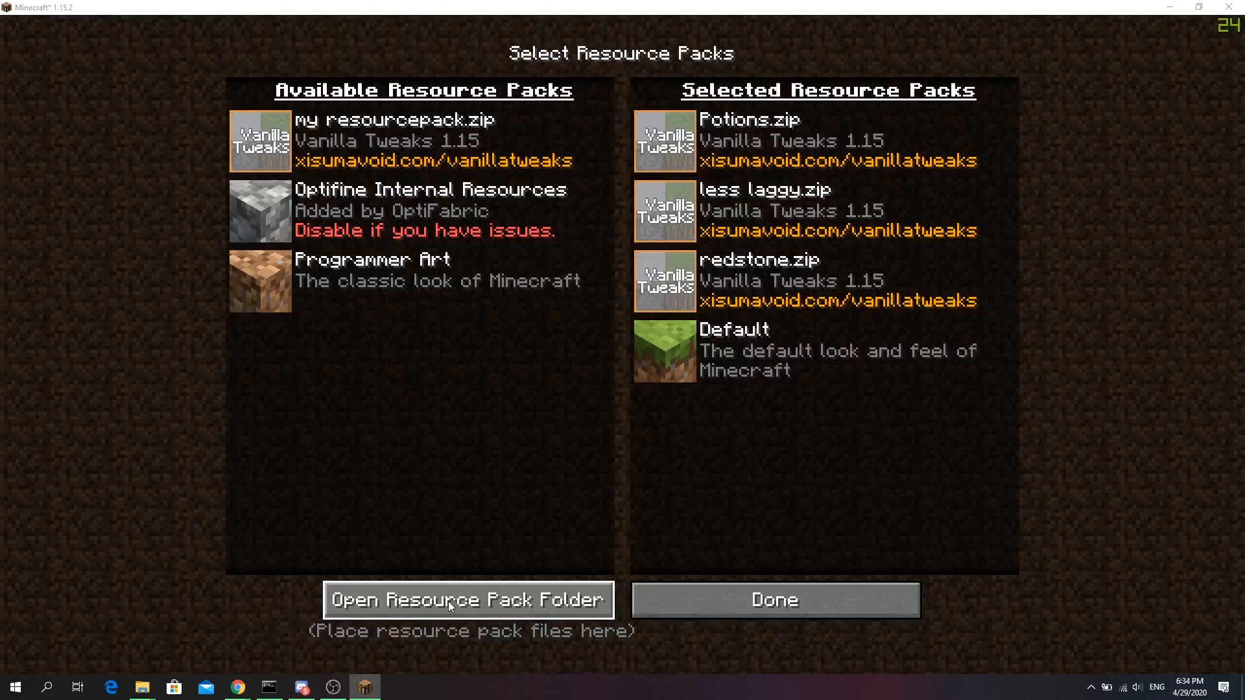
{"action": "left_click", "coordinate": [446, 604]}
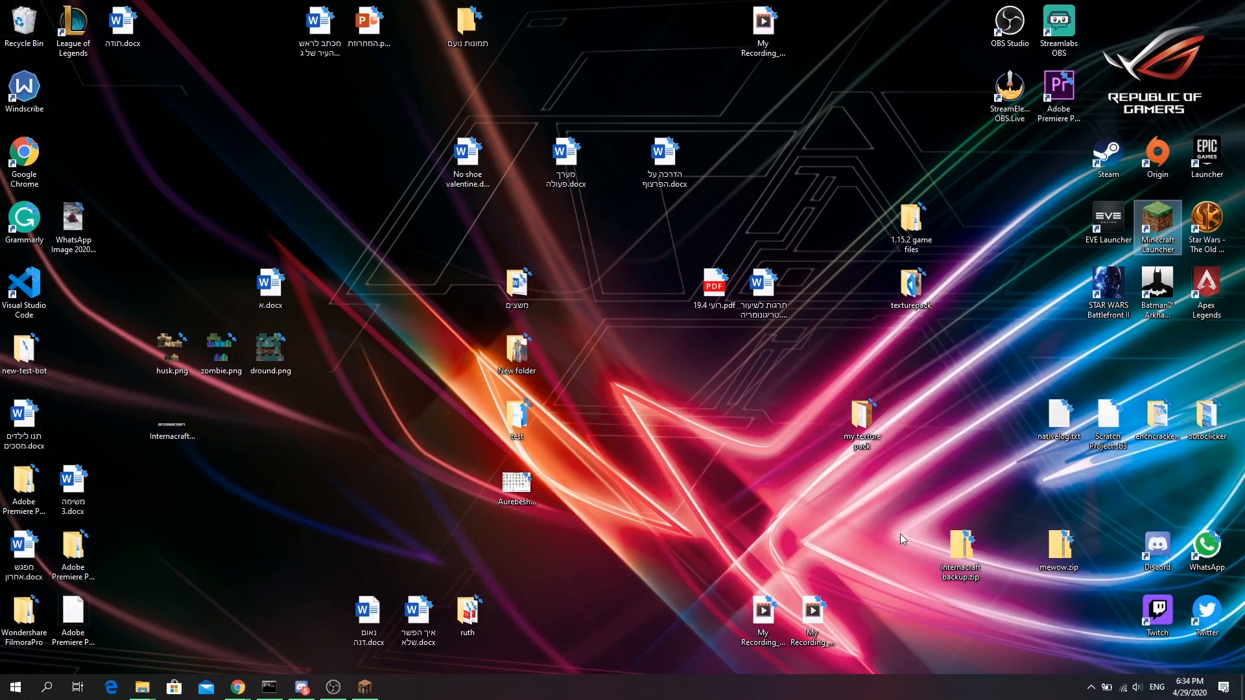
{"action": "left_click_drag", "start_coordinate": [1059, 547], "coordinate": [437, 260]}
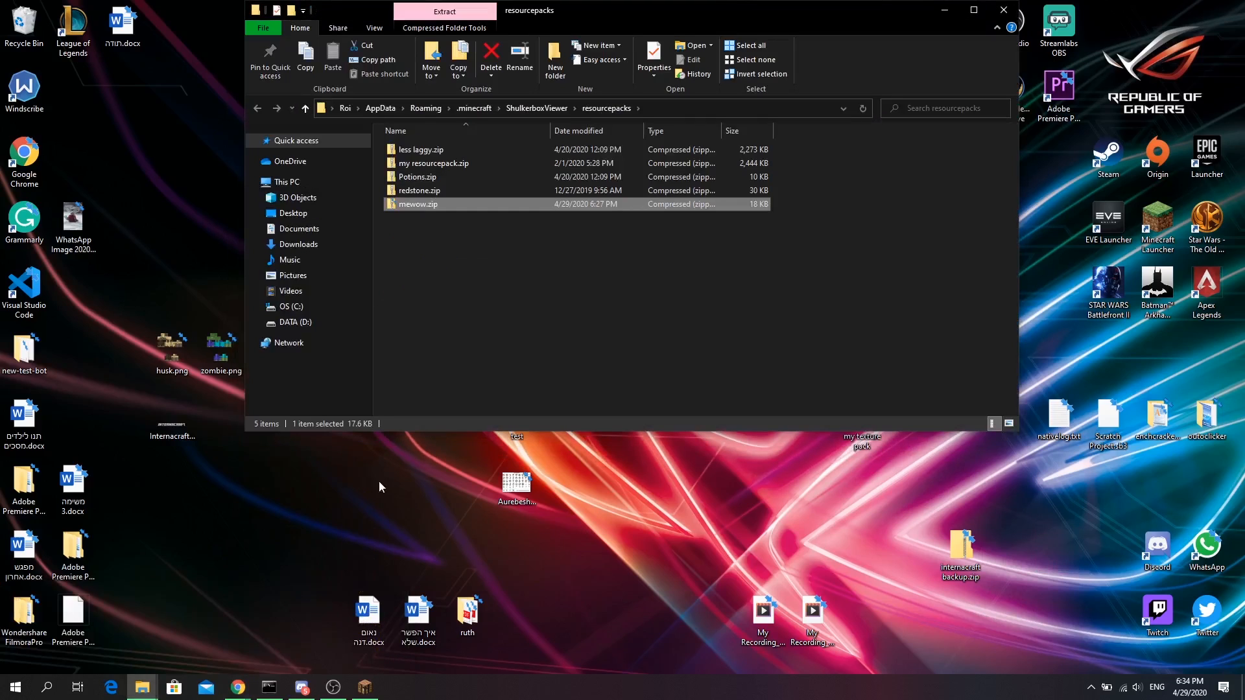
Step: Return to Minecraft, reload the resource pack list and activate the mewow.zip pack
{"action": "left_click", "coordinate": [364, 687]}
{"action": "left_click", "coordinate": [745, 600]}
{"action": "left_click", "coordinate": [442, 355]}
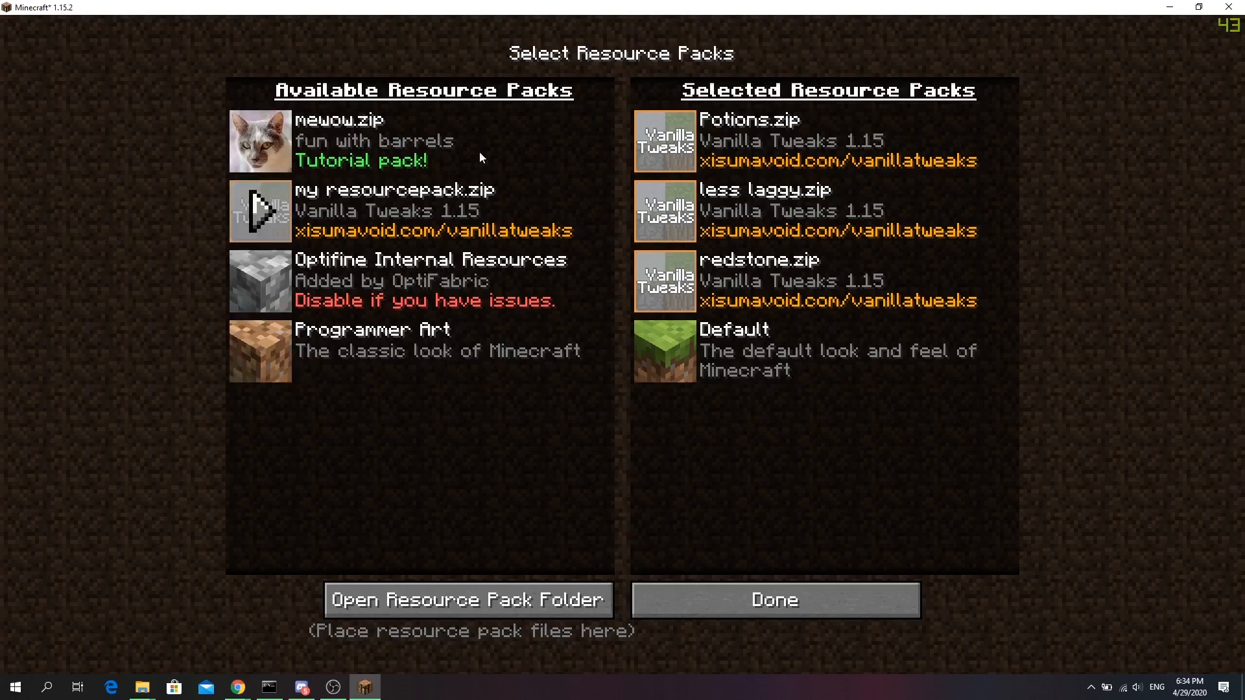
{"action": "left_click", "coordinate": [240, 155]}
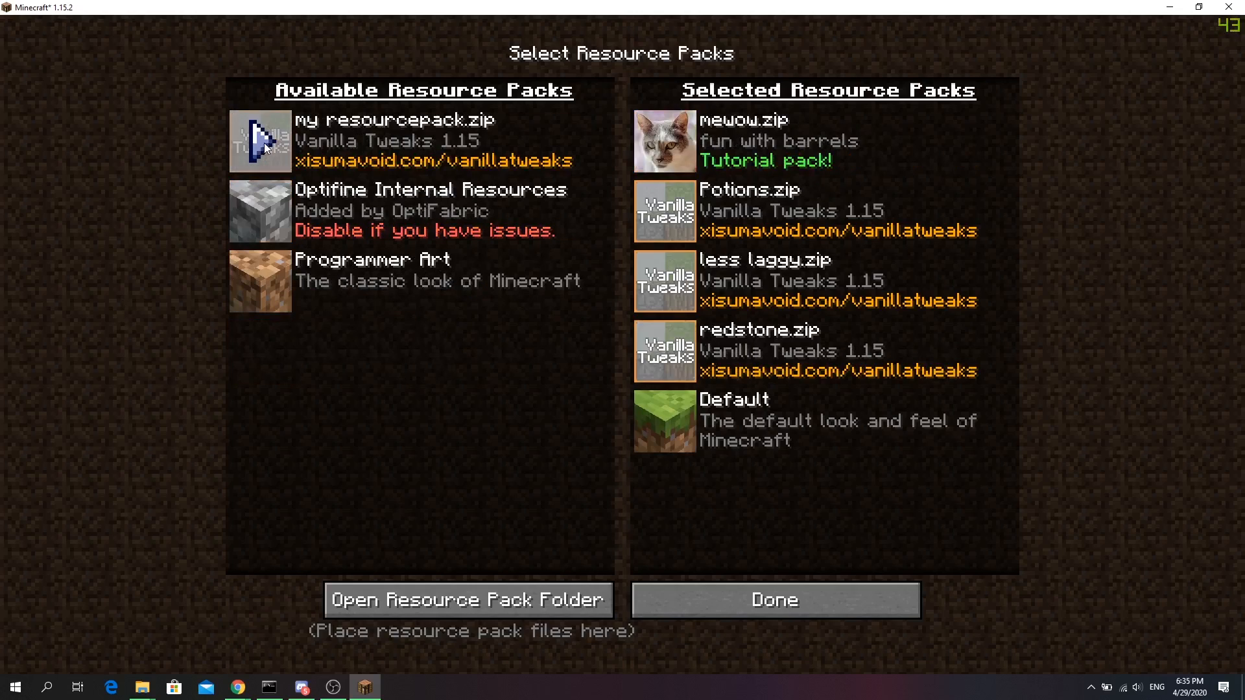
{"action": "left_click", "coordinate": [667, 589]}
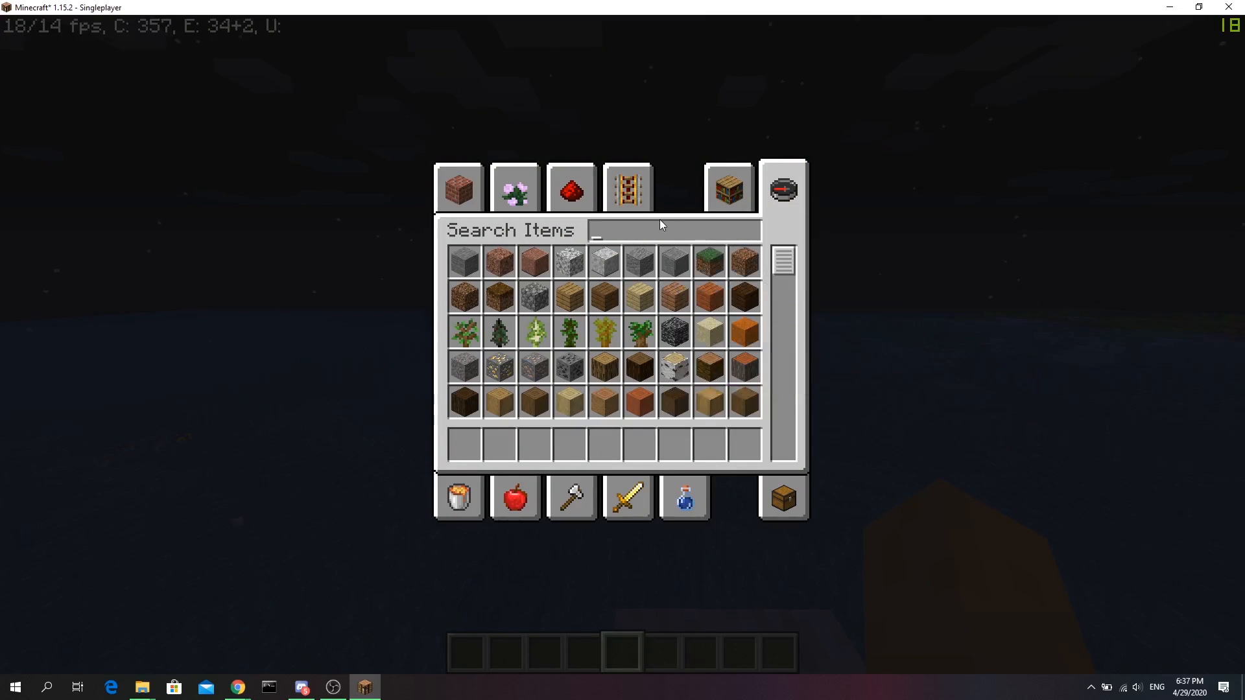
Step: Search the creative inventory for "barr" and equip the barrel from the first hotbar slot
{"action": "type", "text": "barr"}
{"action": "left_click", "coordinate": [466, 260]}
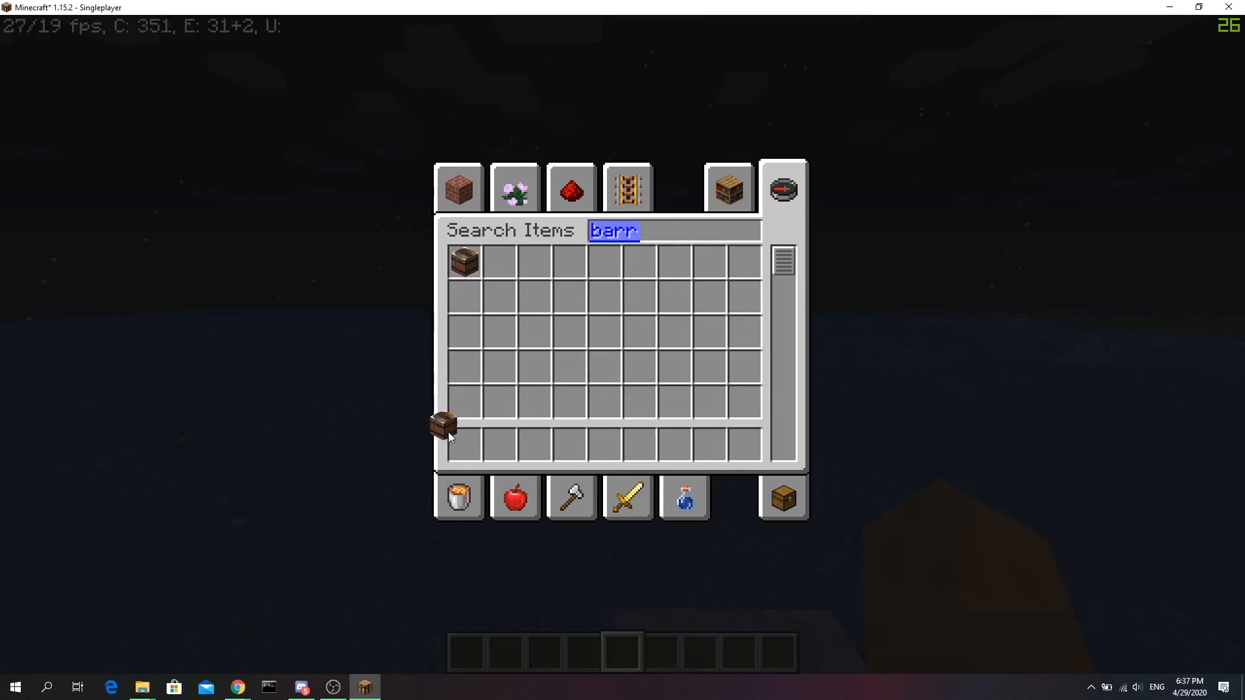
{"action": "left_click", "coordinate": [464, 445]}
{"action": "key", "text": "Escape"}
{"action": "scroll", "coordinate": [621, 345], "scroll_direction": "up", "scroll_amount": 4}
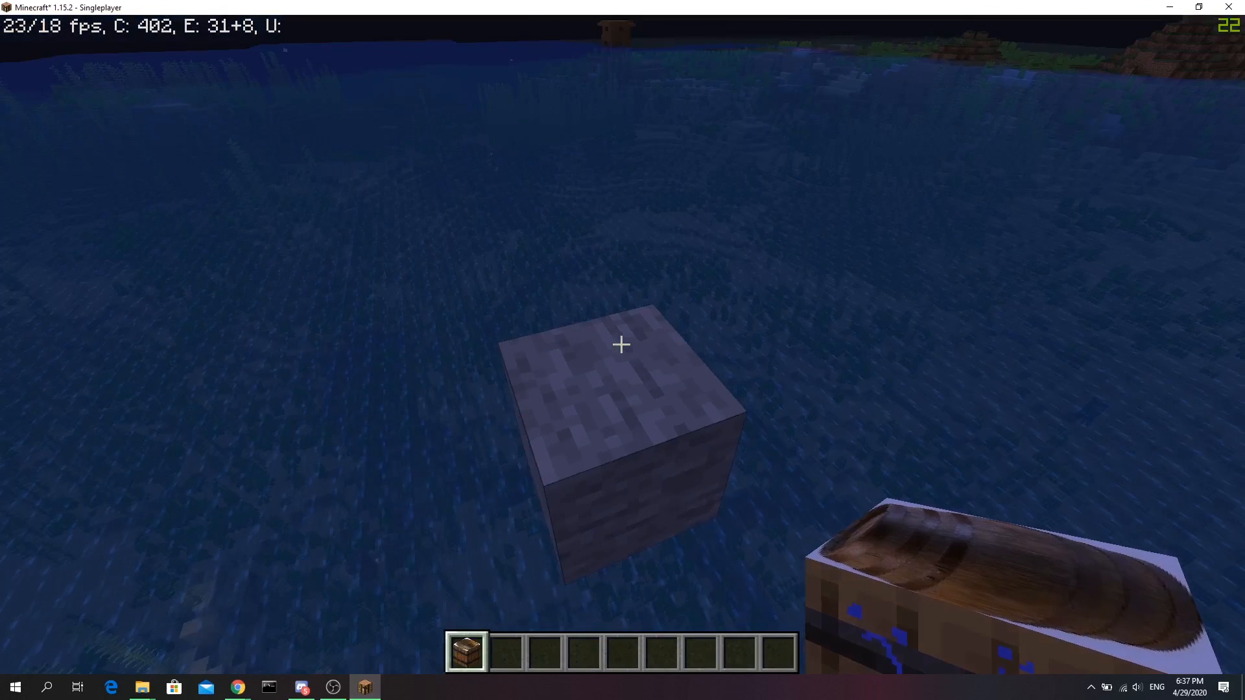
Step: Place the barrel on the block above the water and break the supporting block beneath it
{"action": "right_click", "coordinate": [621, 344]}
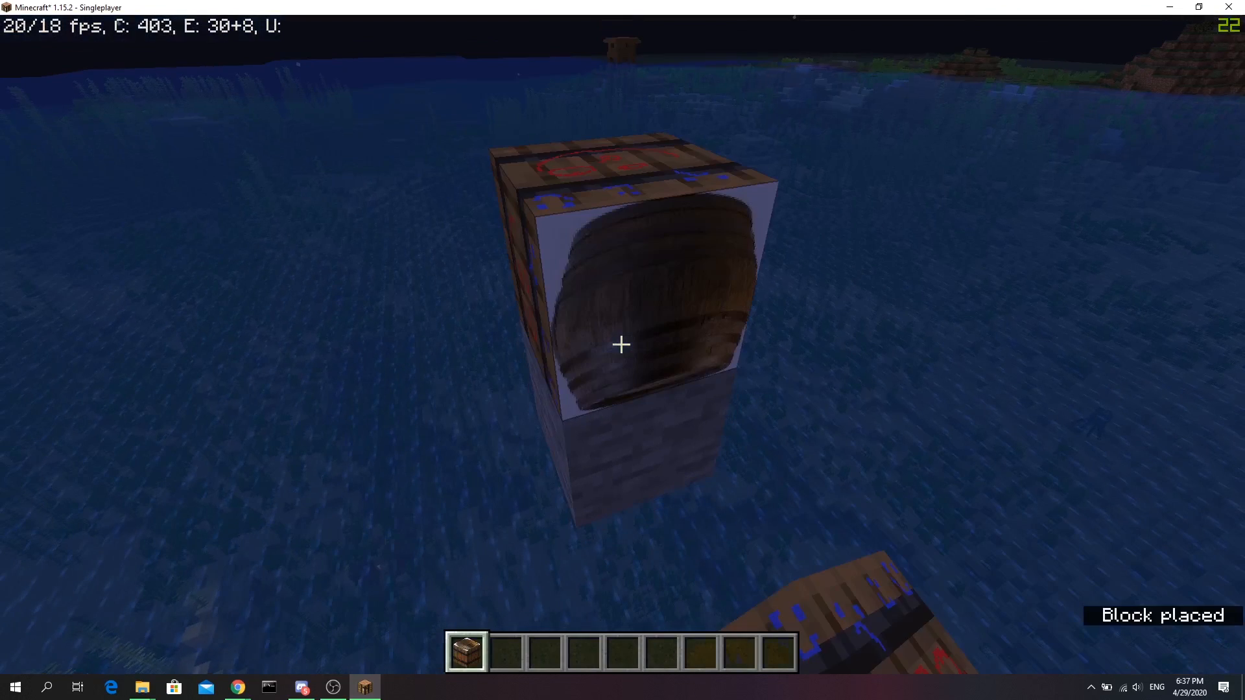
{"action": "left_click", "coordinate": [621, 344]}
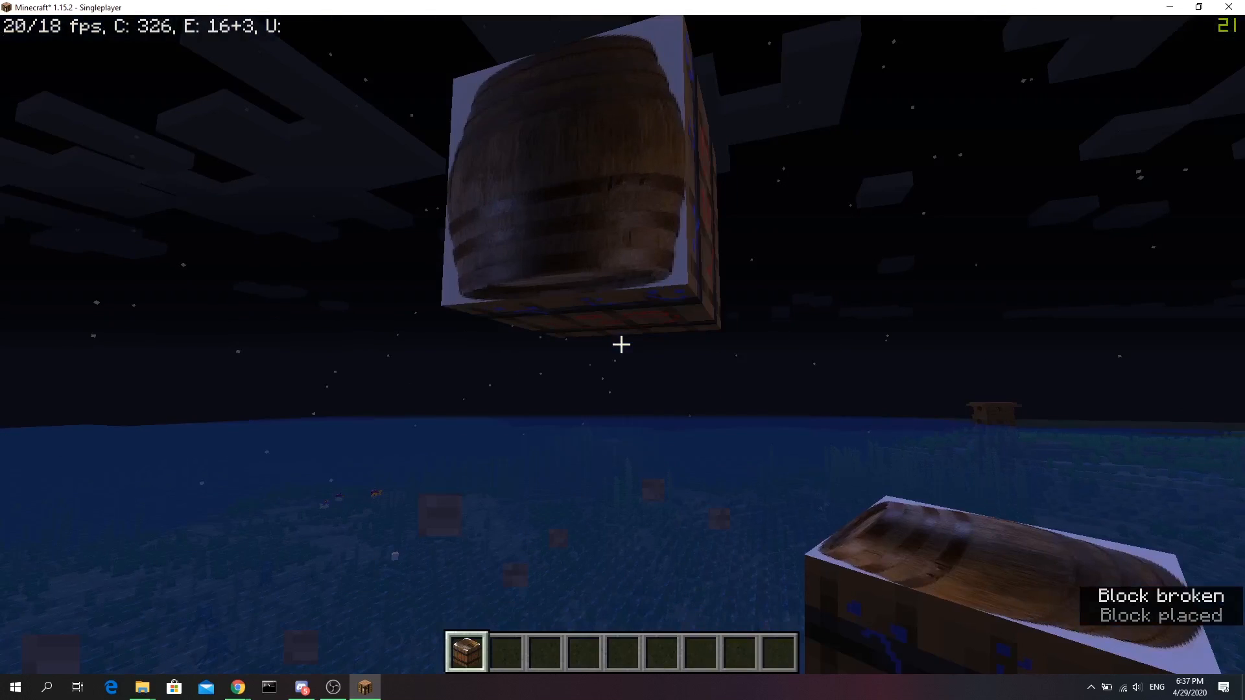
Step: Fly around the placed barrel to inspect the custom textures on its faces, including from a third-person view
{"action": "key", "text": "w"}
{"action": "key", "text": "space"}
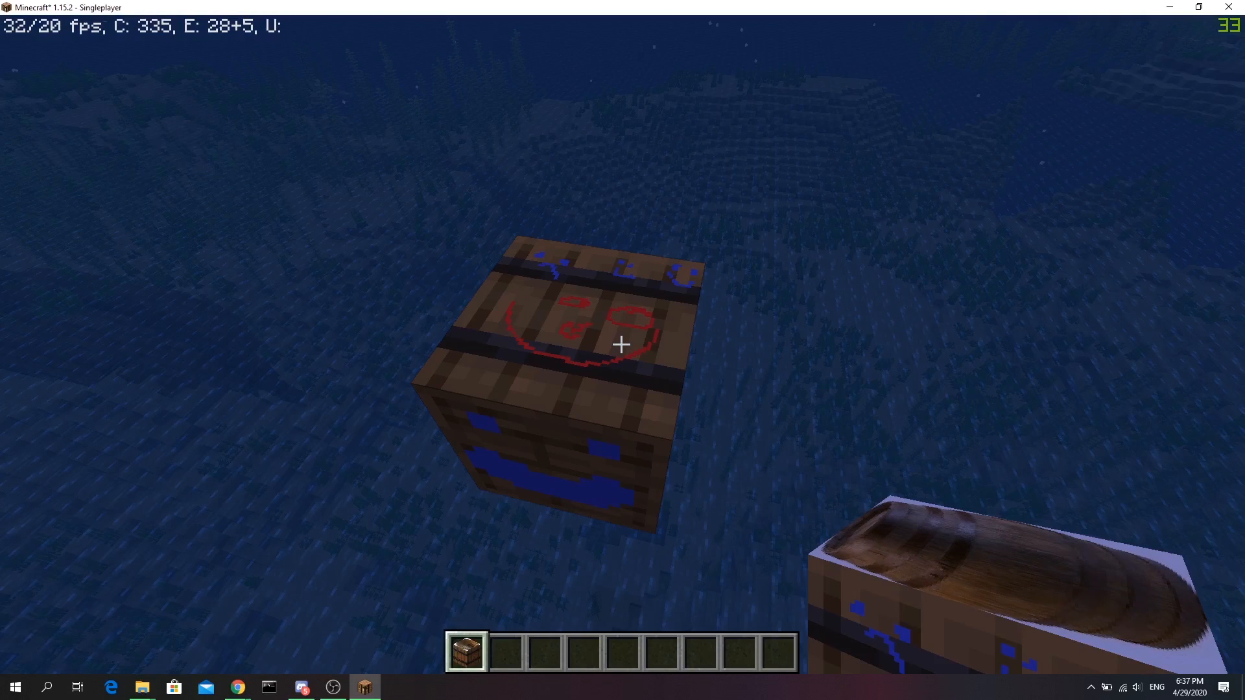
{"action": "key", "text": "d"}
{"action": "key", "text": "shift"}
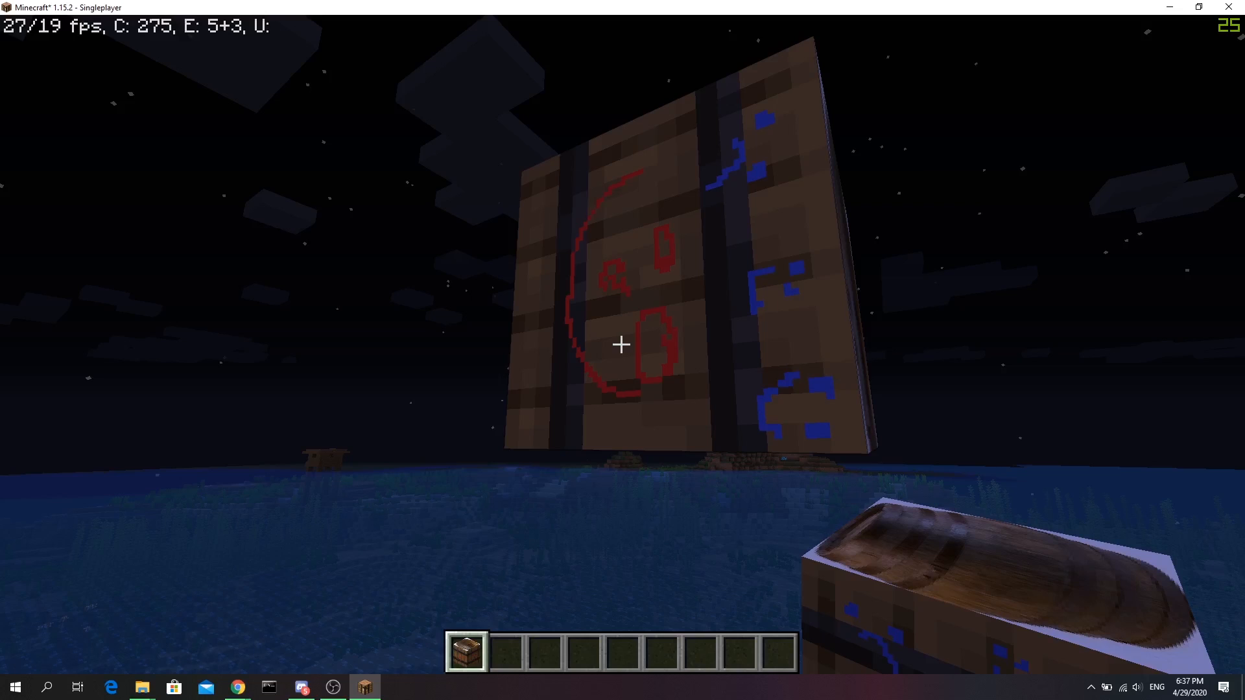
{"action": "key", "text": "a"}
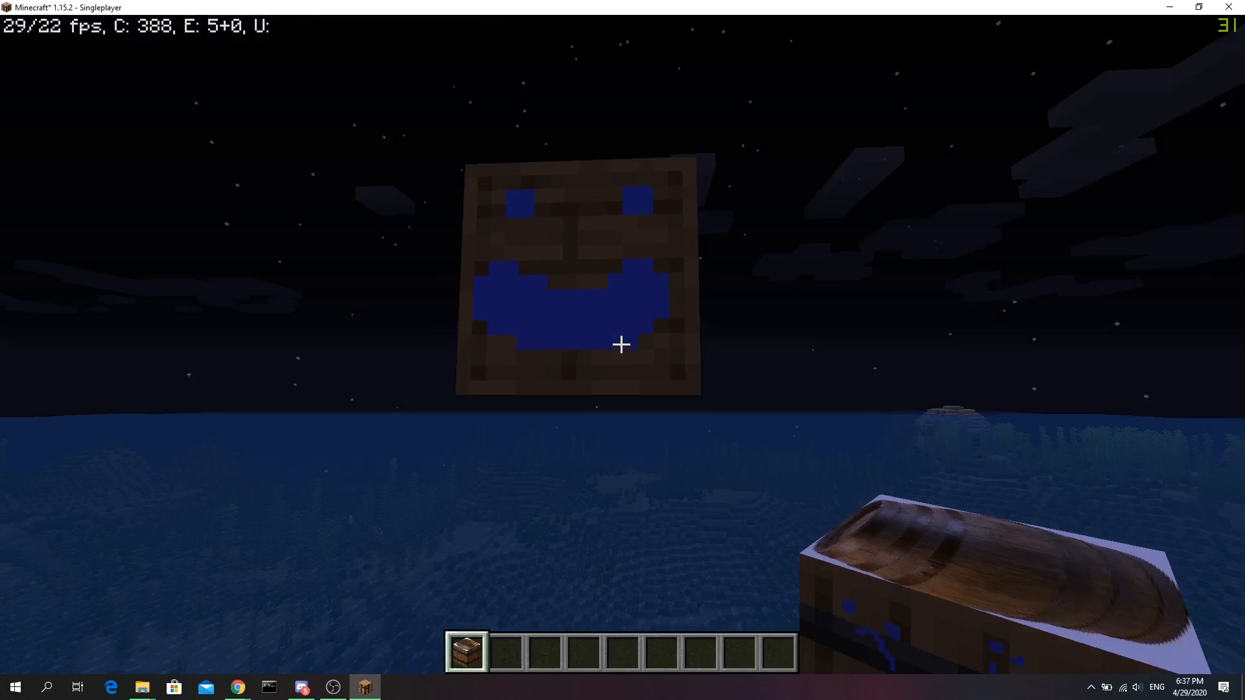
{"action": "key", "text": "w"}
{"action": "key", "text": "space"}
{"action": "key", "text": "w"}
{"action": "key", "text": "shift"}
{"action": "key", "text": "c"}
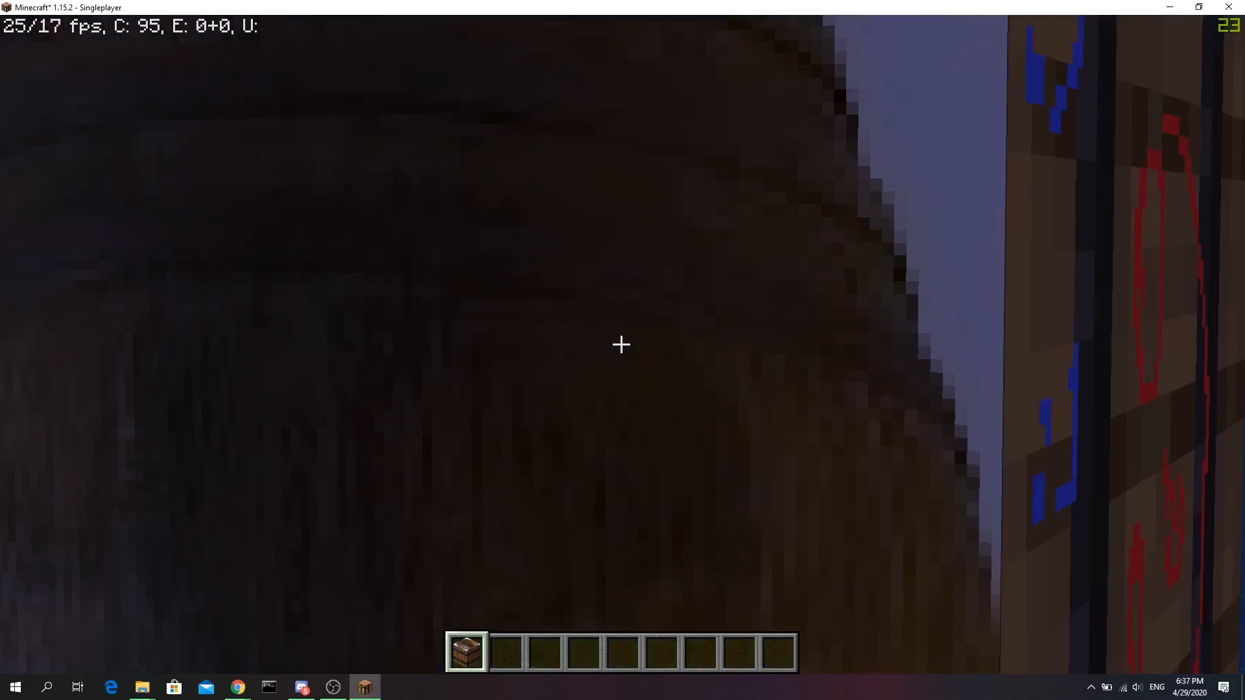
{"action": "key", "text": "s"}
{"action": "key", "text": "w"}
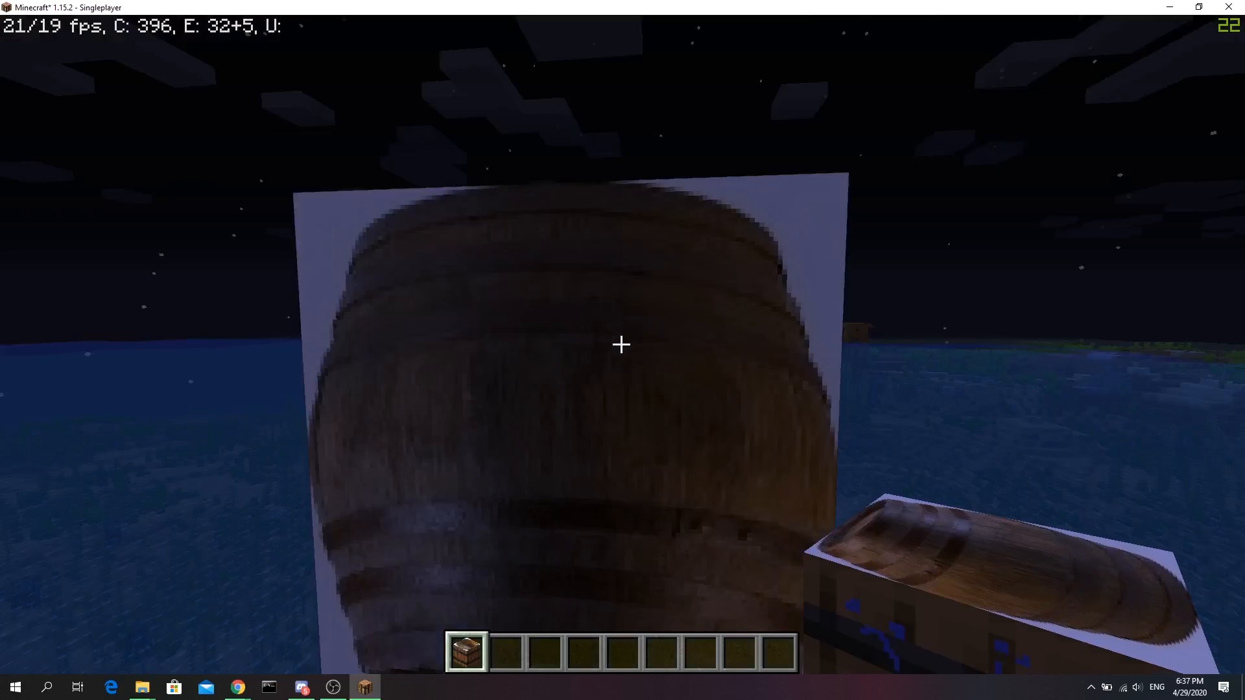
{"action": "key", "text": "d"}
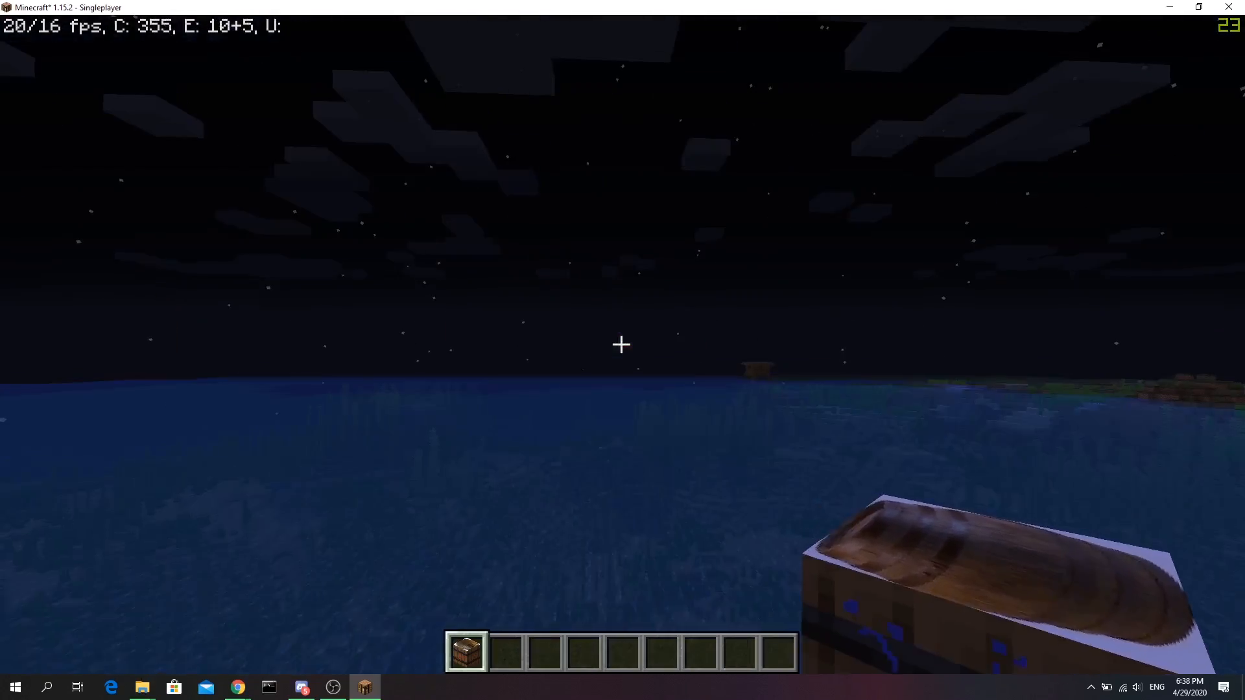
{"action": "key", "text": "F5"}
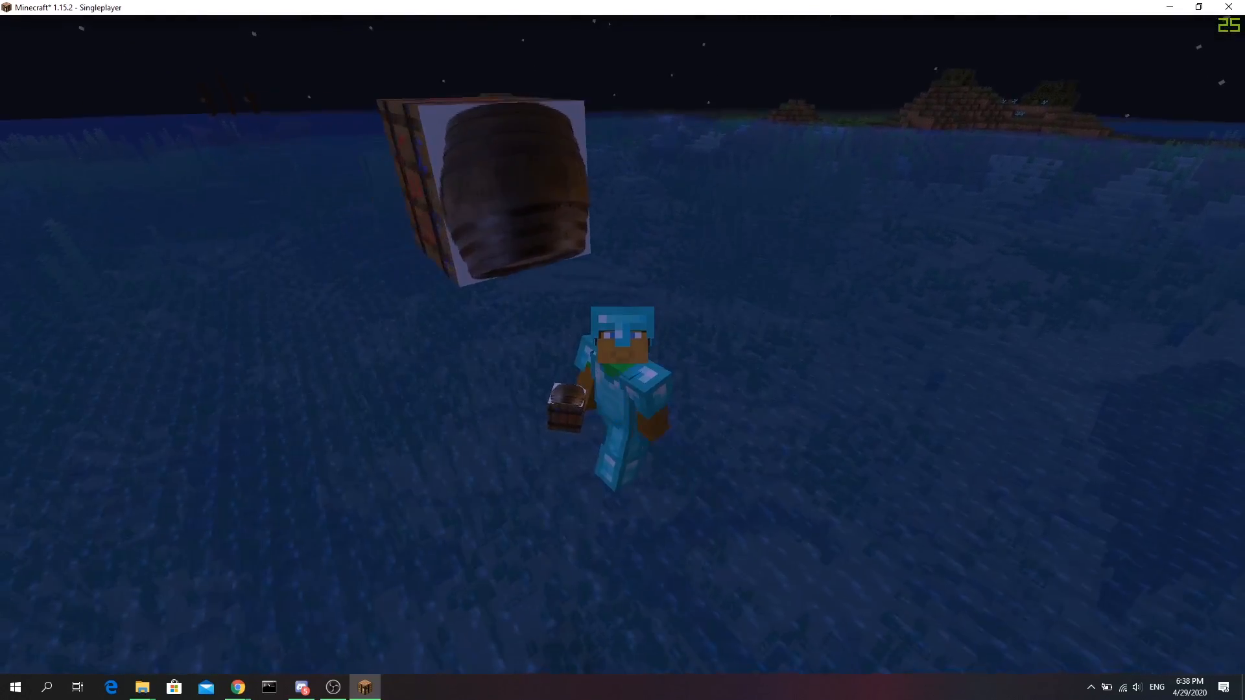